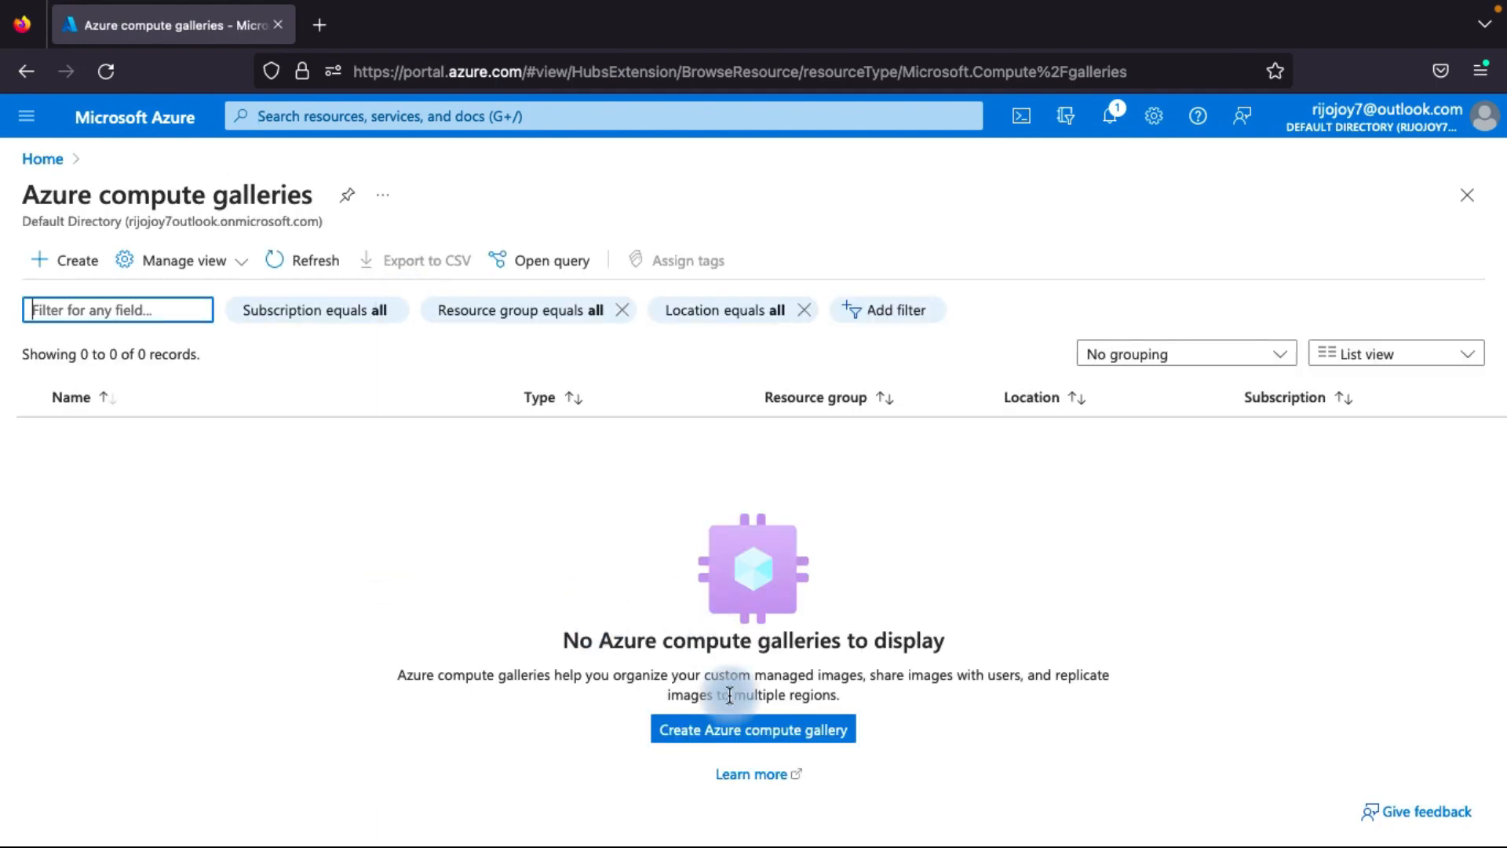
Start creating an Azure compute gallery and create a new resource group named democomputegallery for it.
click(761, 734)
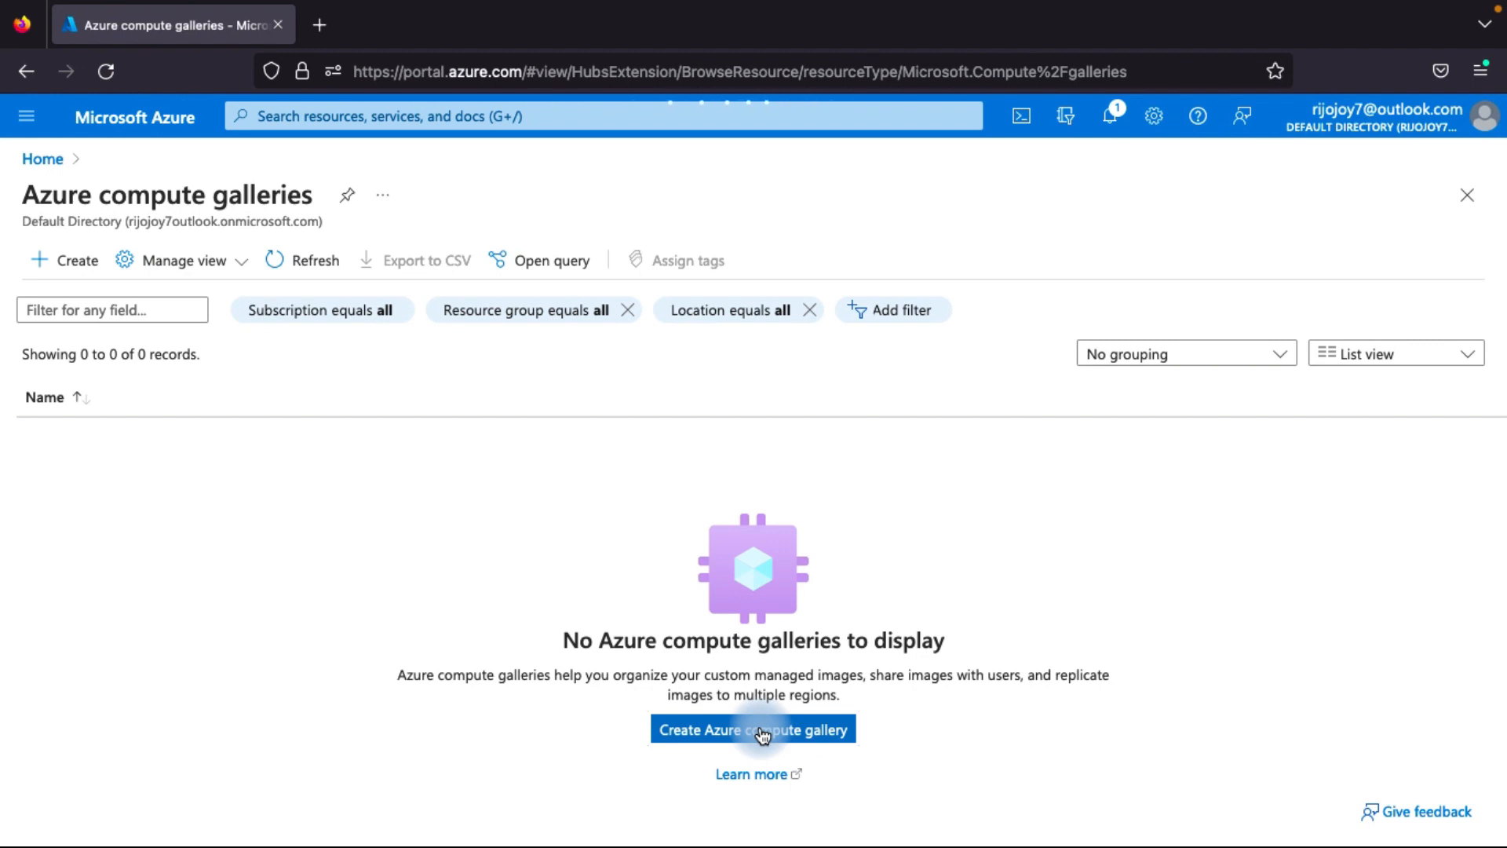
click(762, 730)
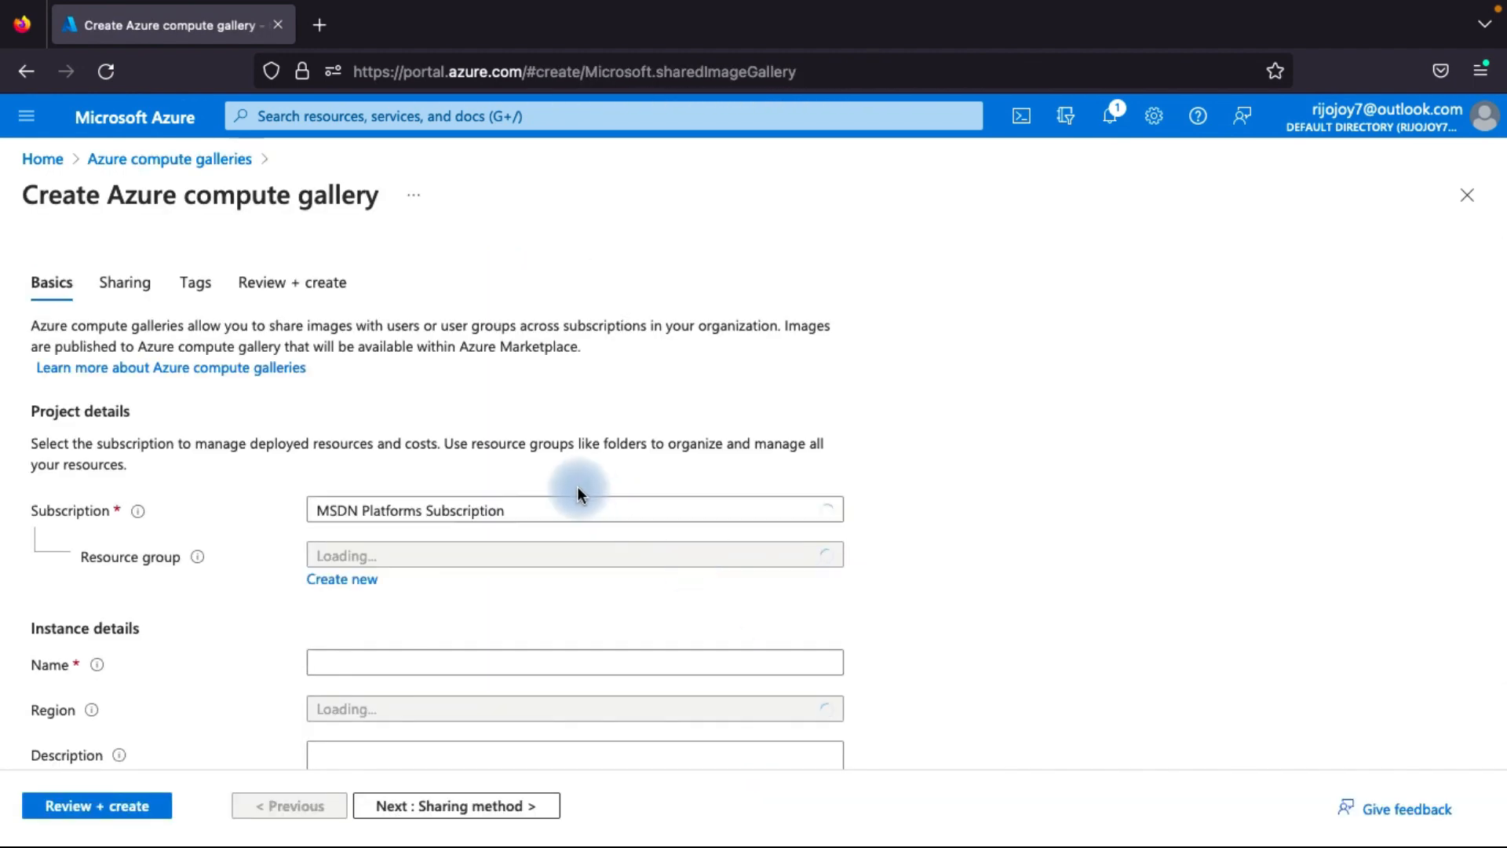
scroll(494, 497, down, 2)
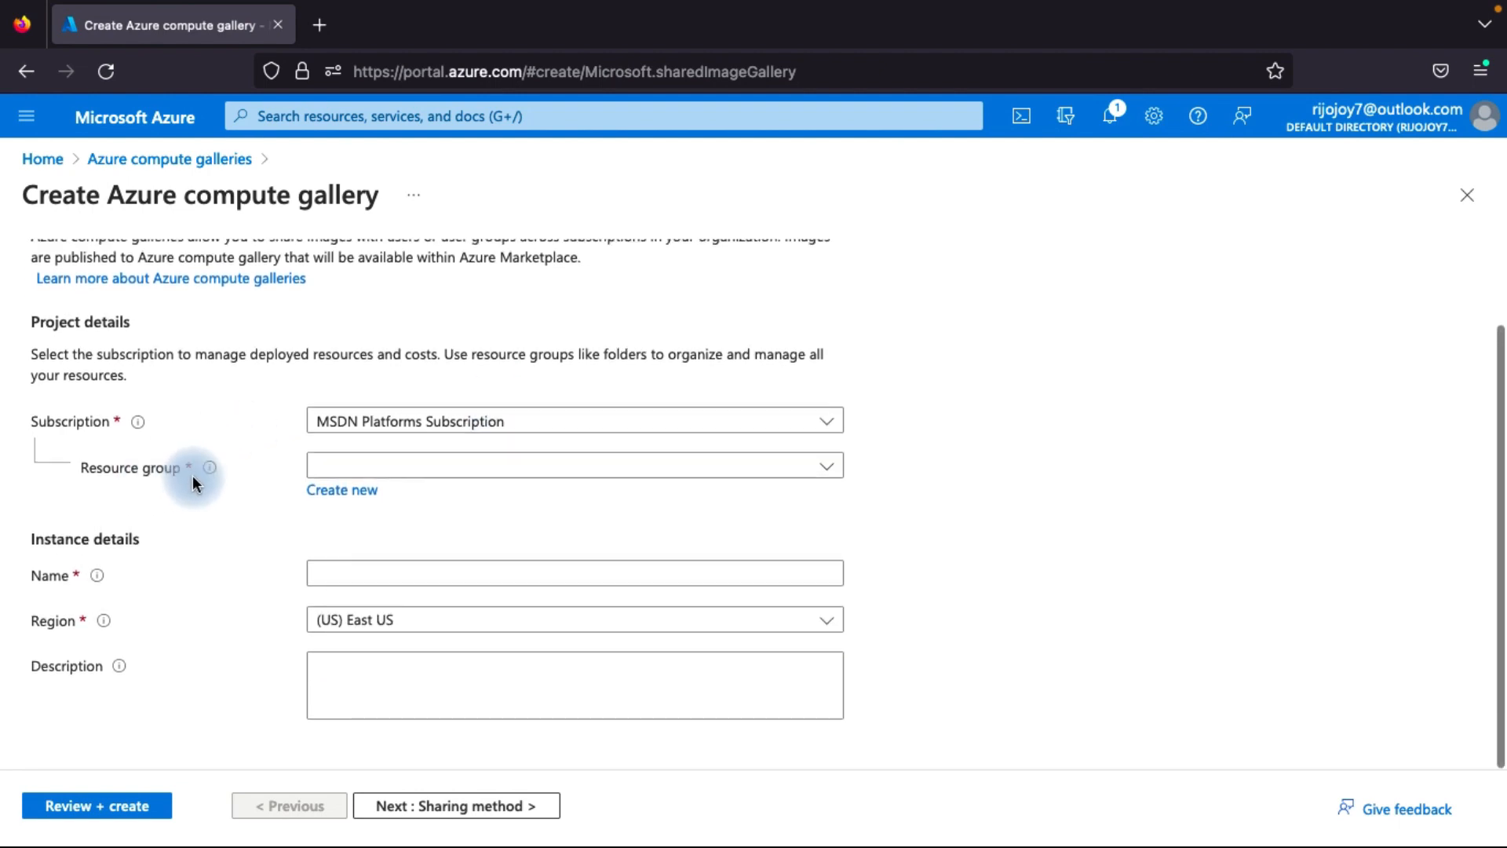
click(356, 471)
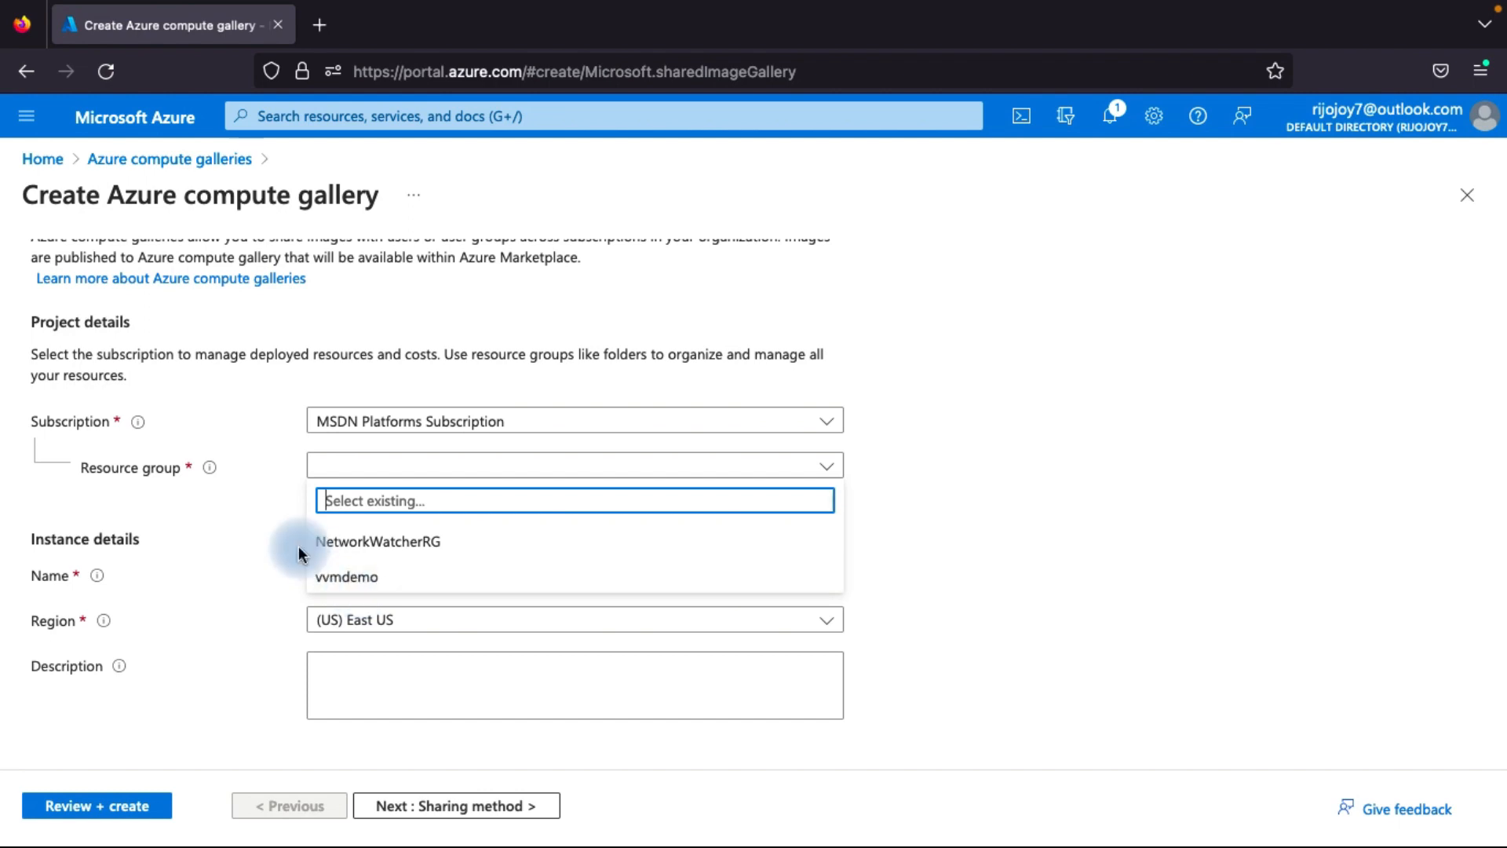
click(260, 511)
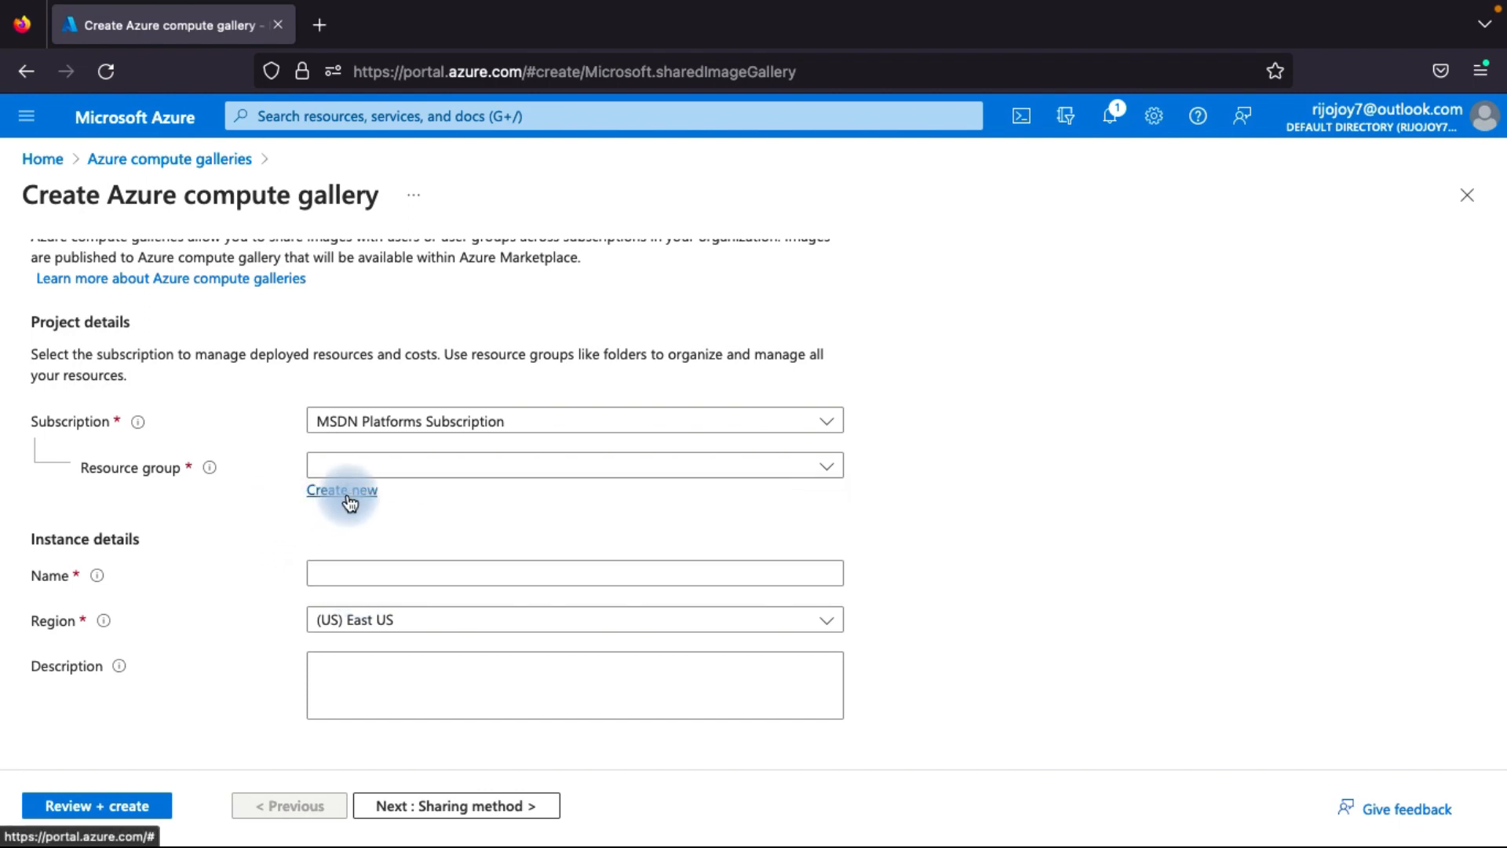
click(350, 503)
click(364, 646)
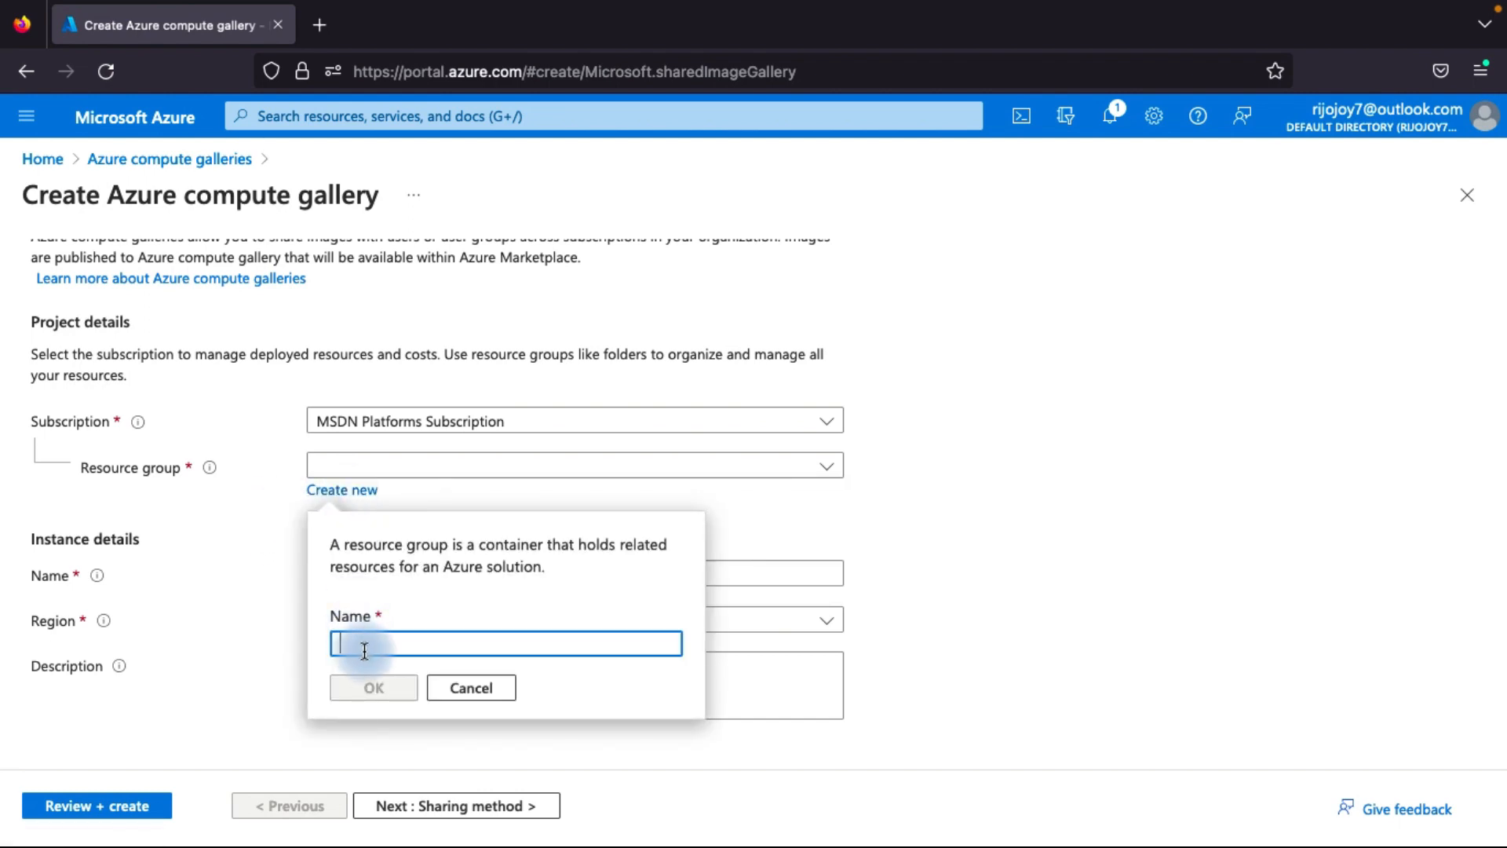
text(demo)
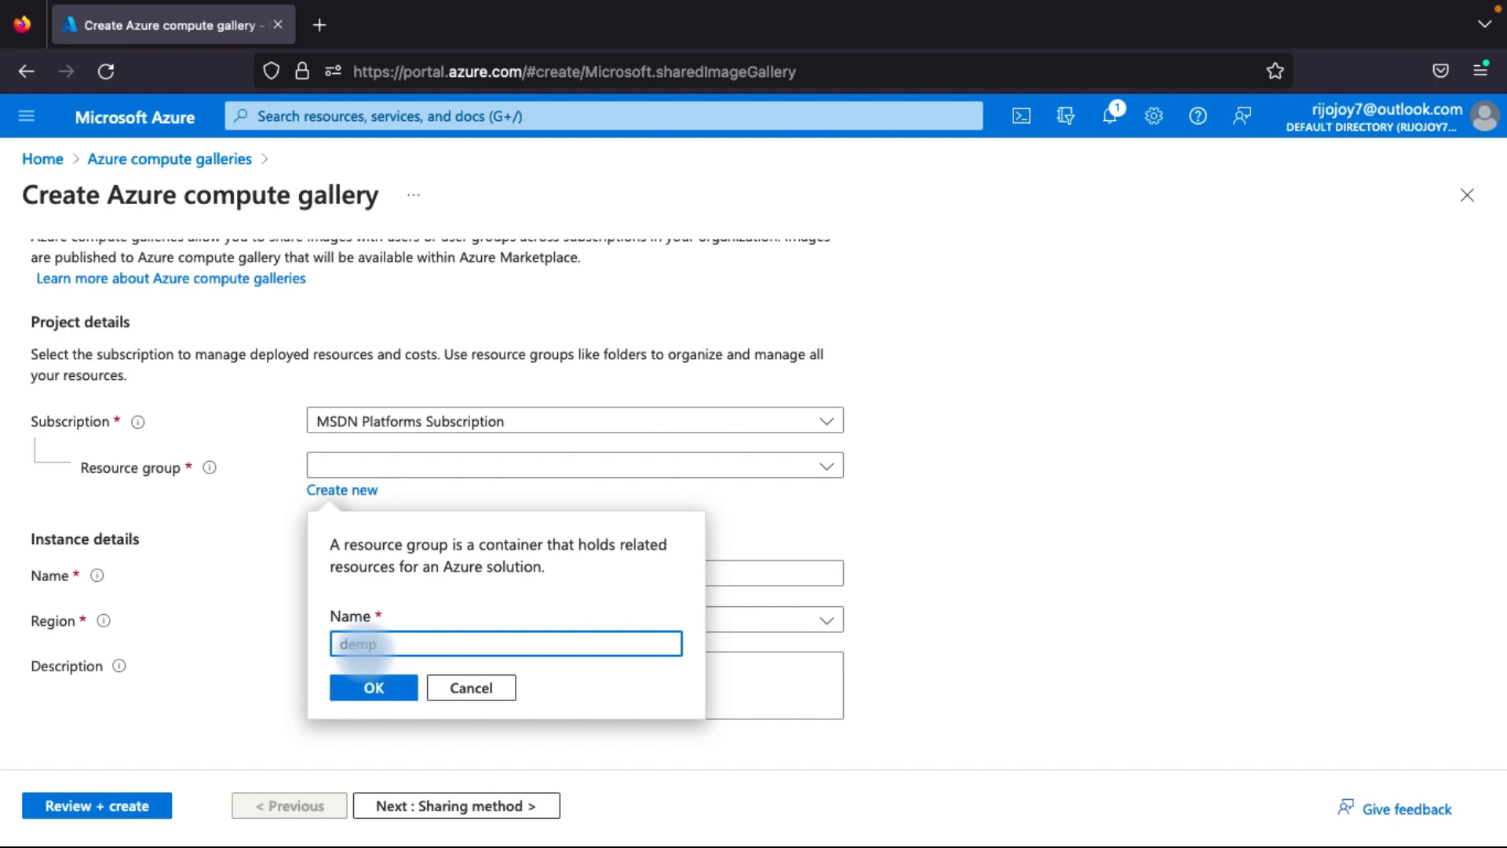
text(ci)
text(omputeg)
text(allery)
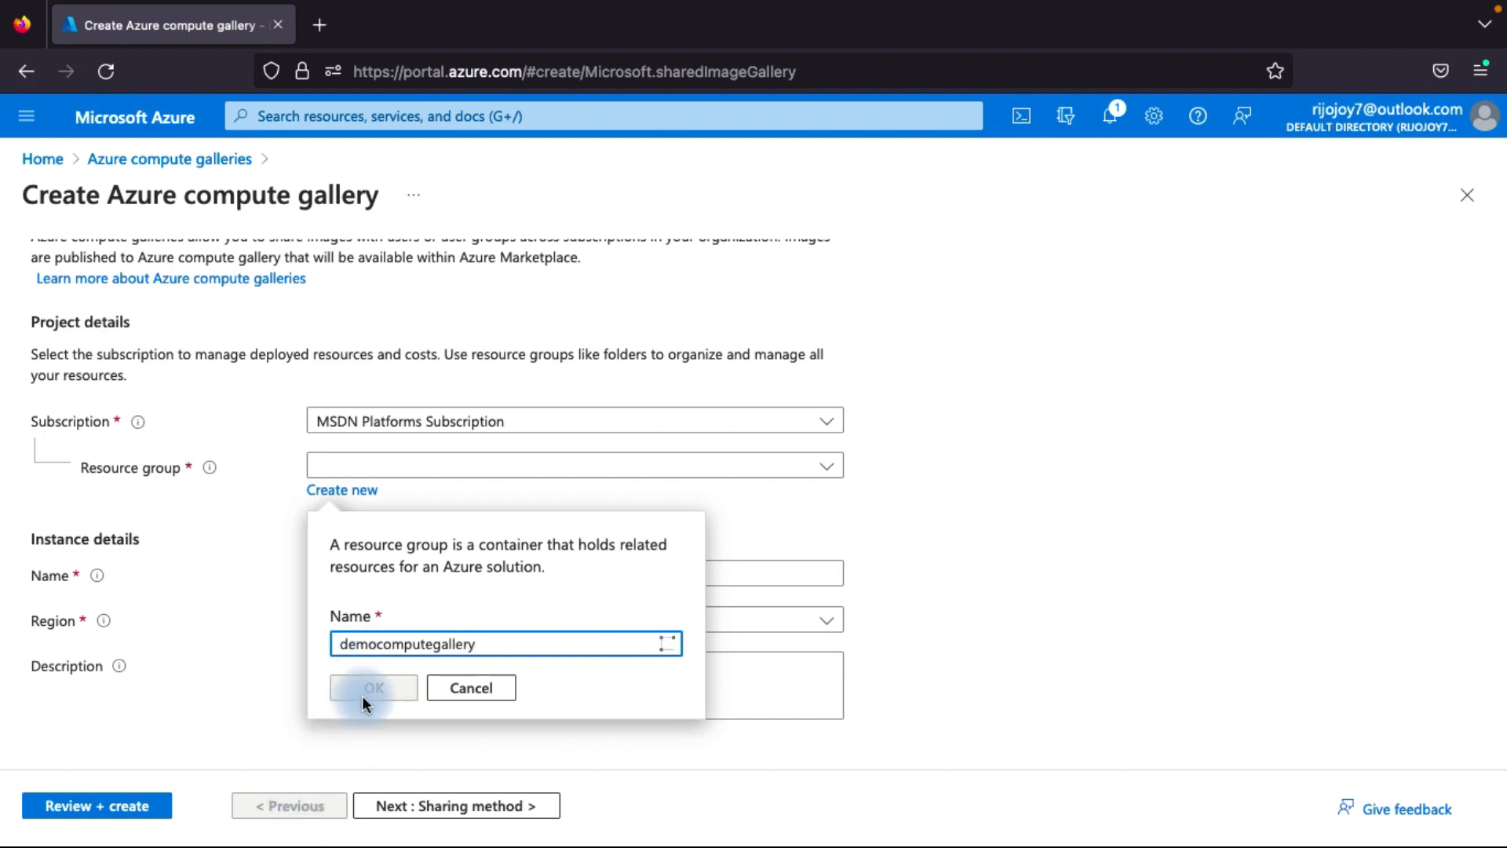
click(367, 692)
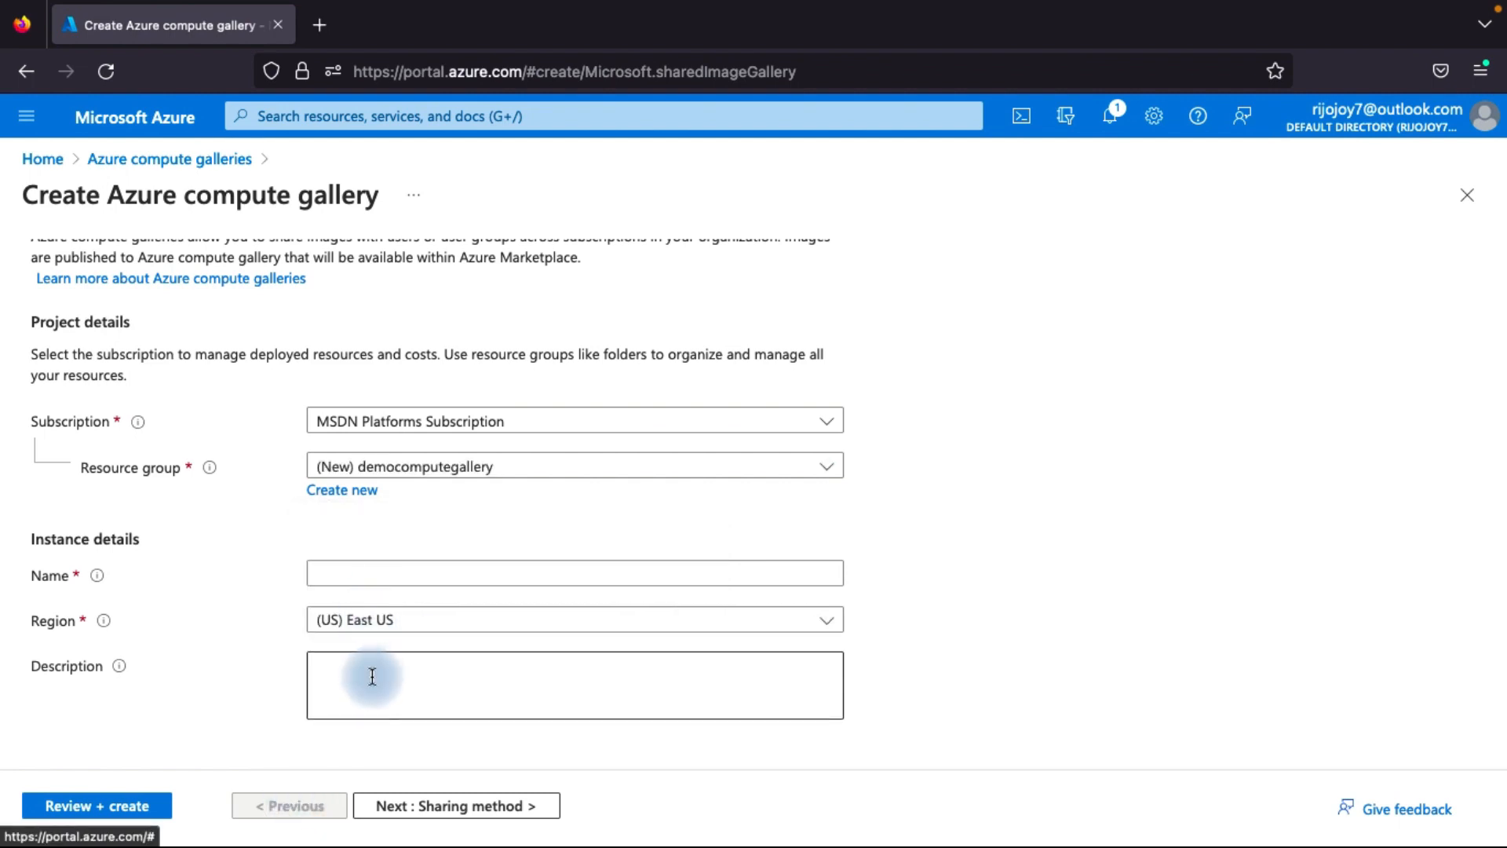
Name the gallery DemoGallery01 and enter the description "this demo compute gallery".
click(363, 572)
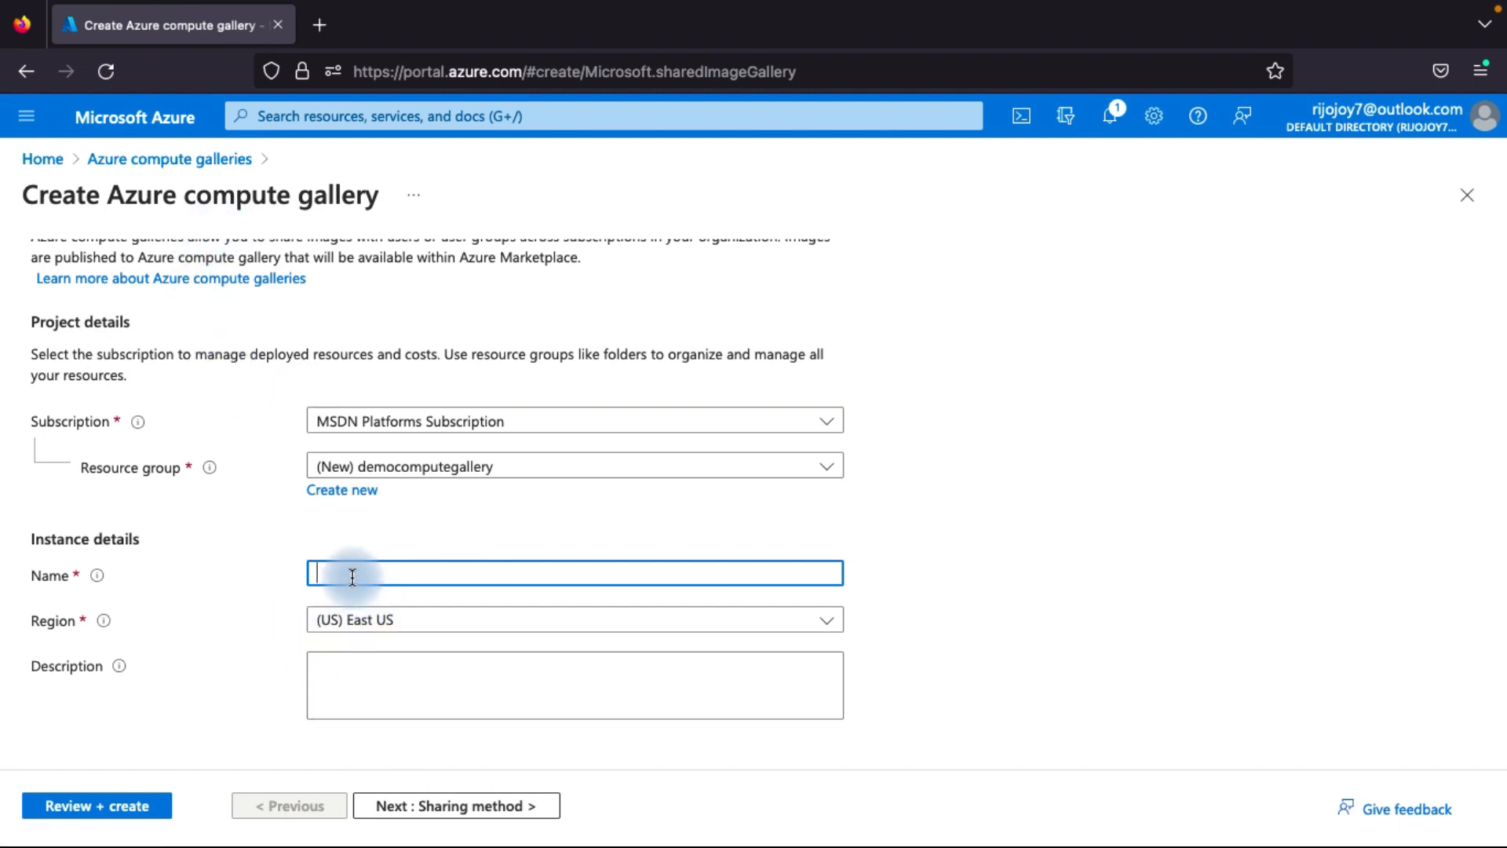
text(DemoGaller)
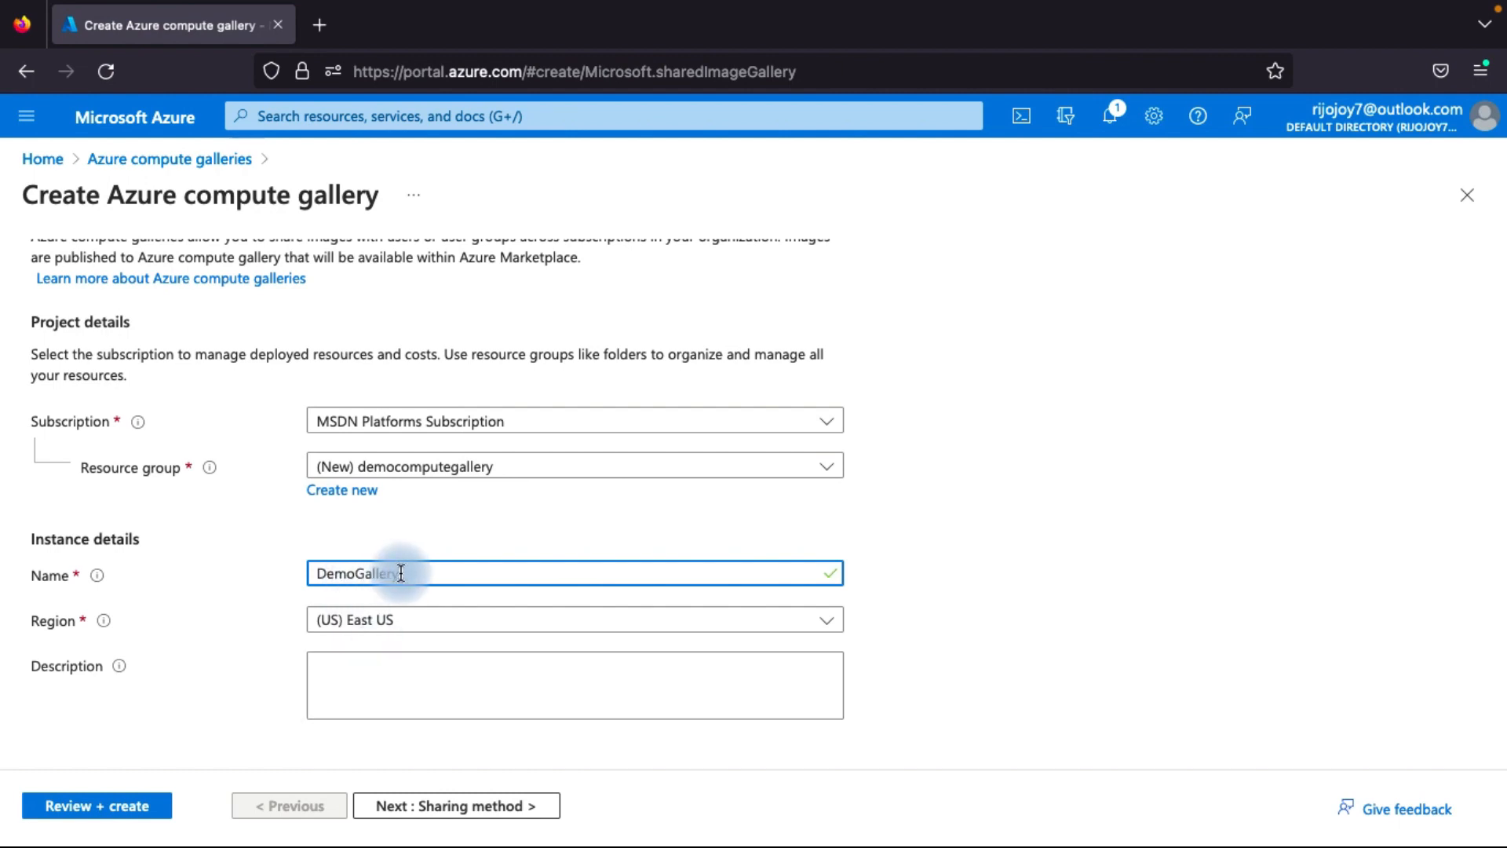
text(y01)
click(404, 664)
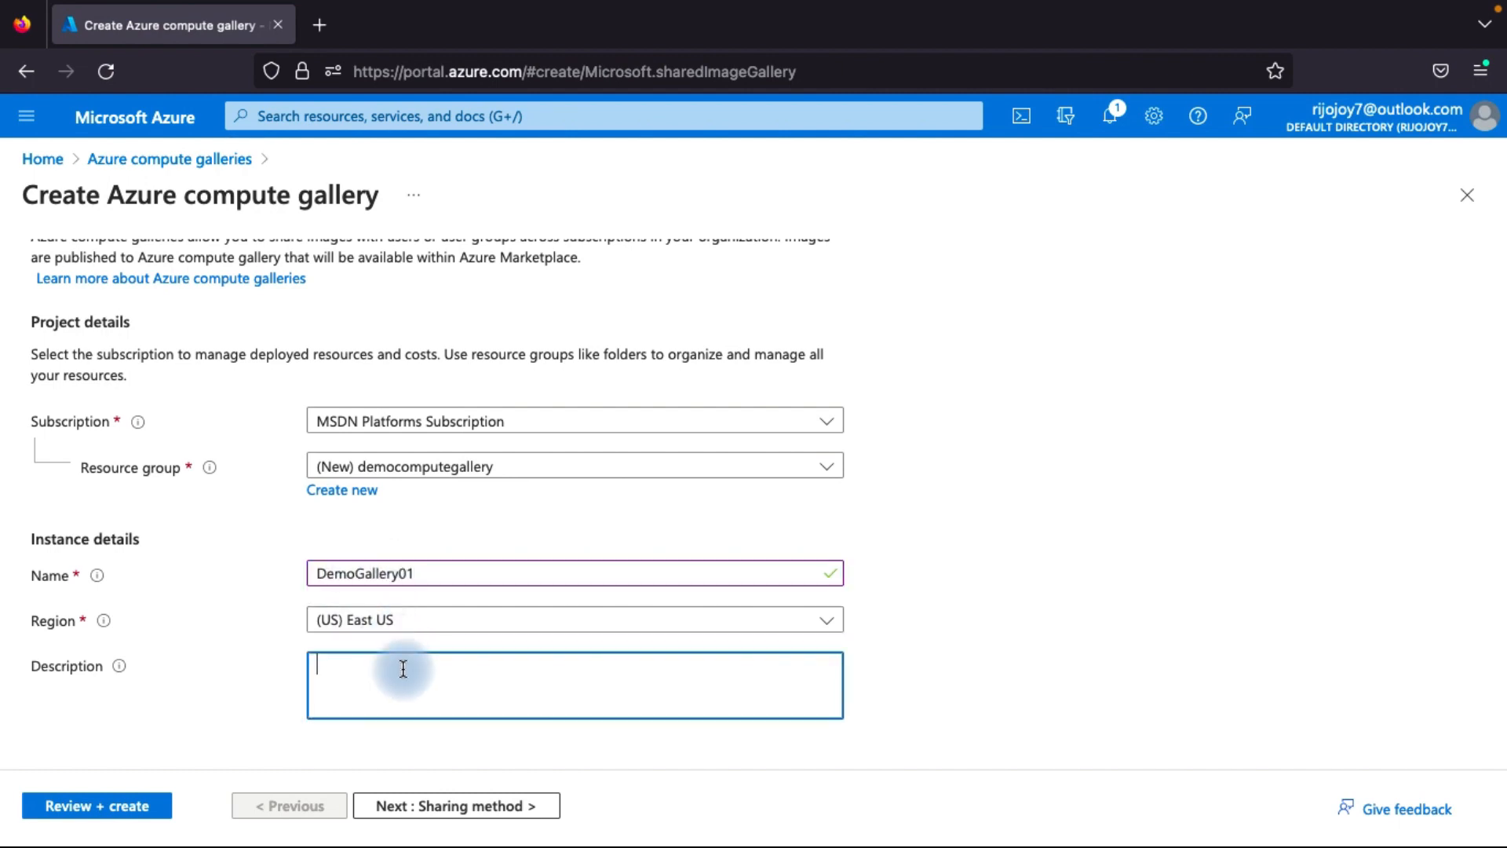
click(490, 675)
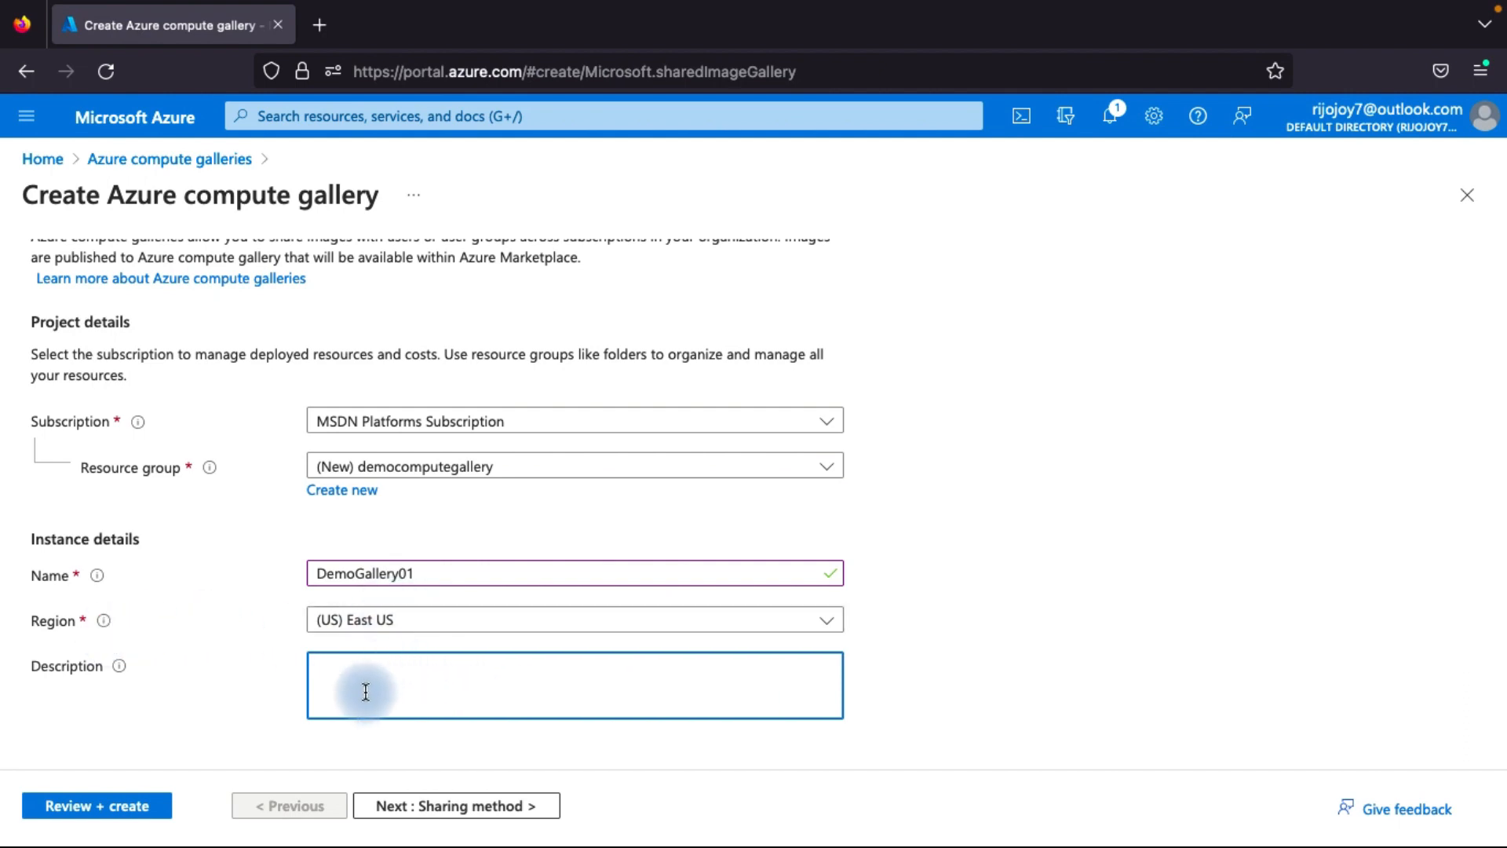
text(this demo compute gallery)
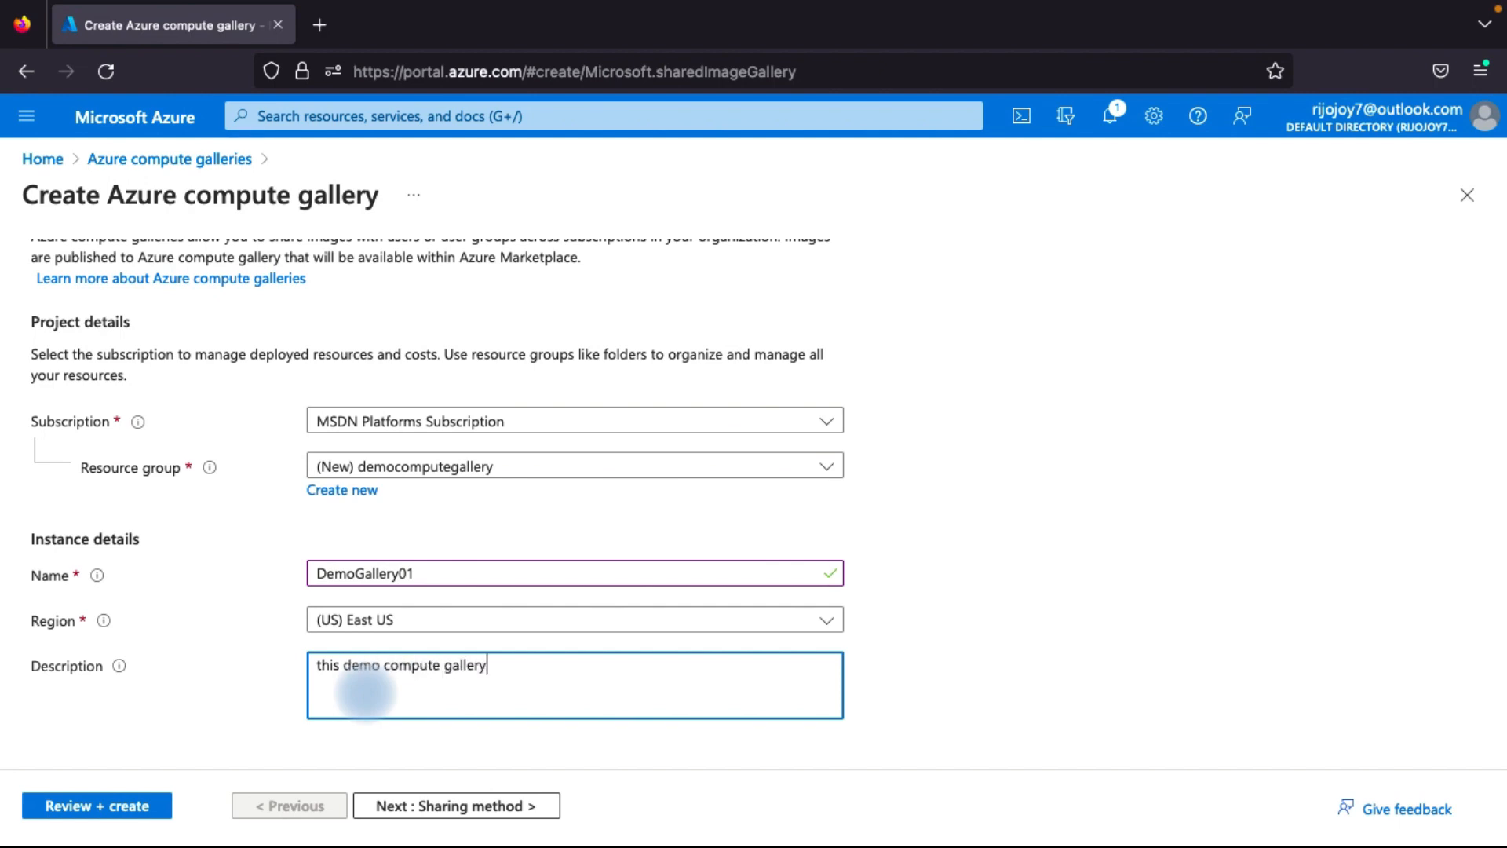
Keep role-based access control as the sharing method, add no tags, and create the gallery.
click(402, 807)
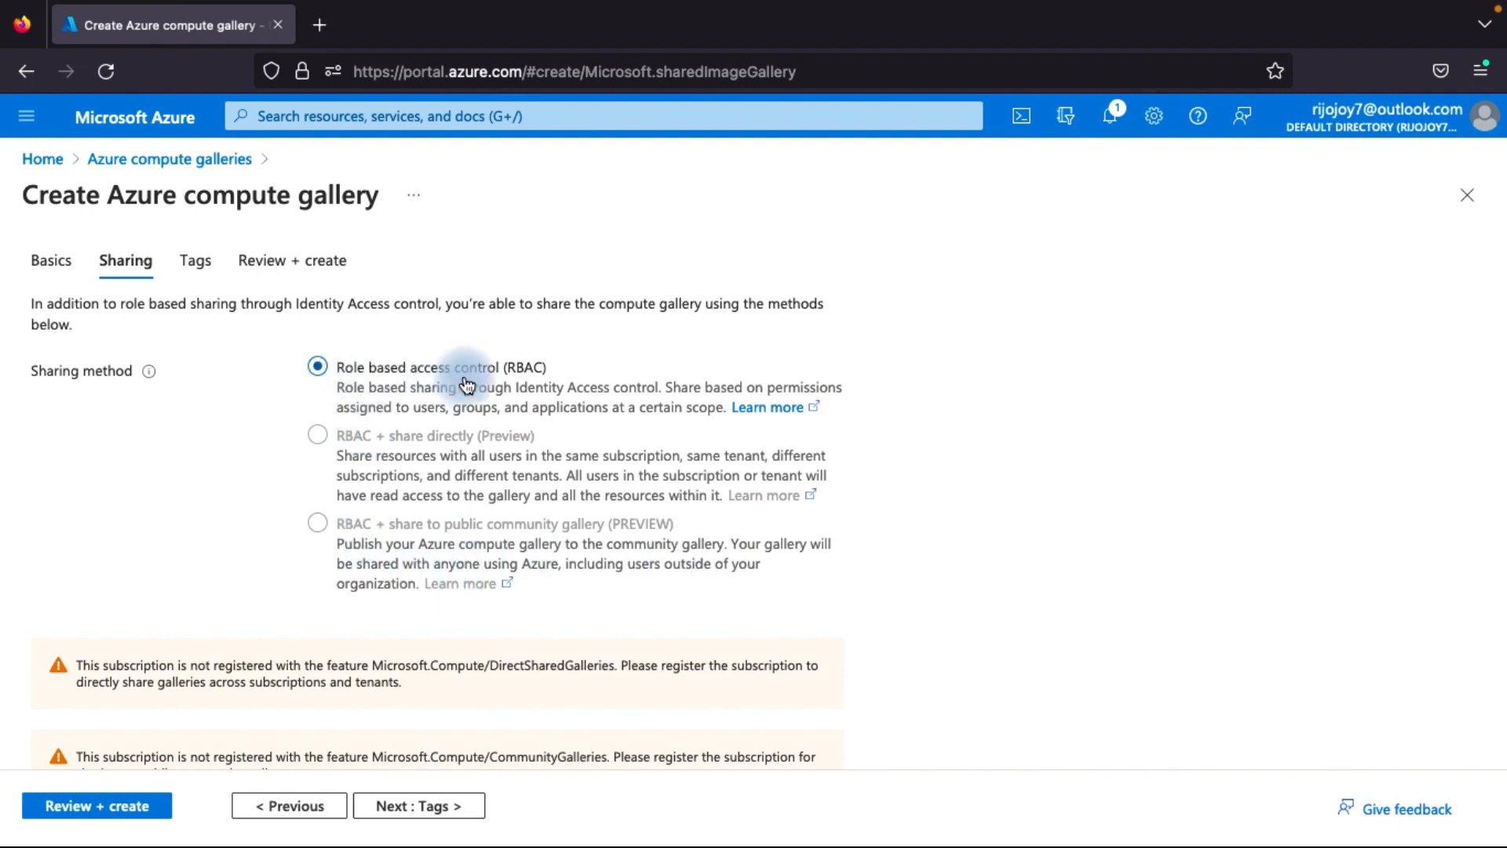
click(412, 806)
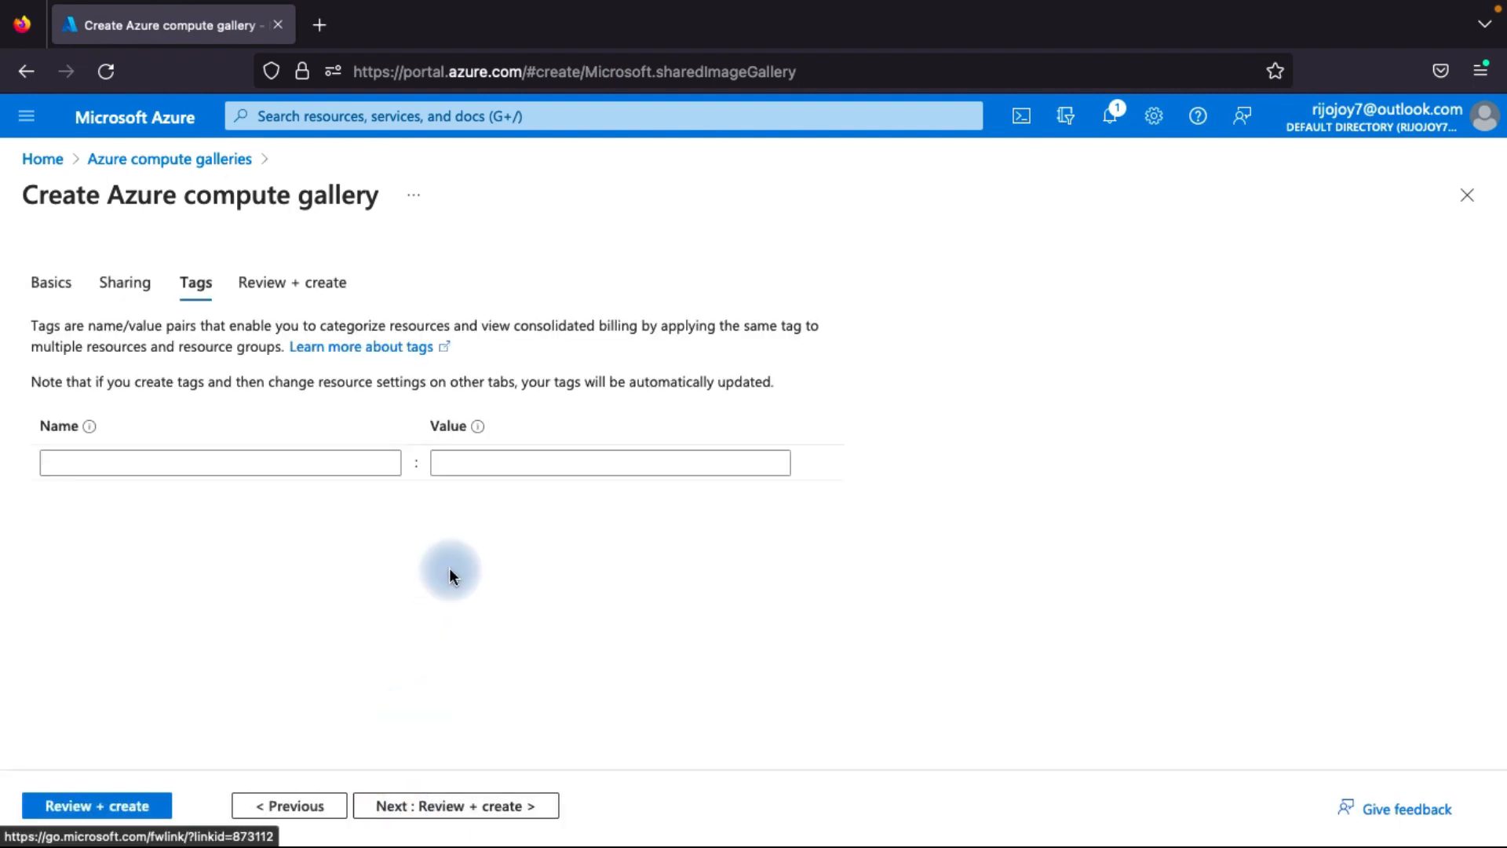
click(473, 811)
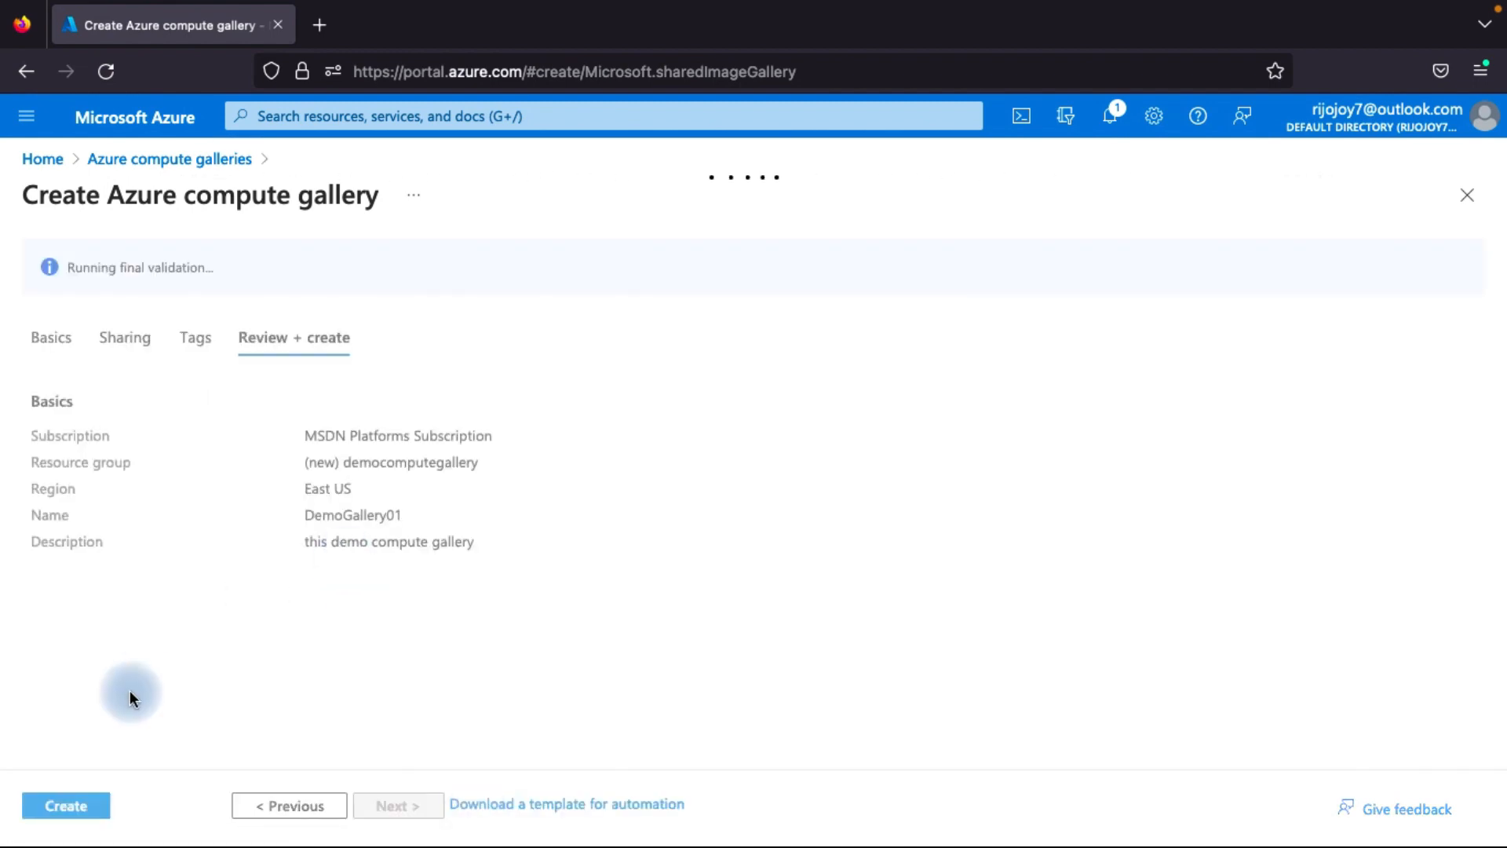
click(88, 810)
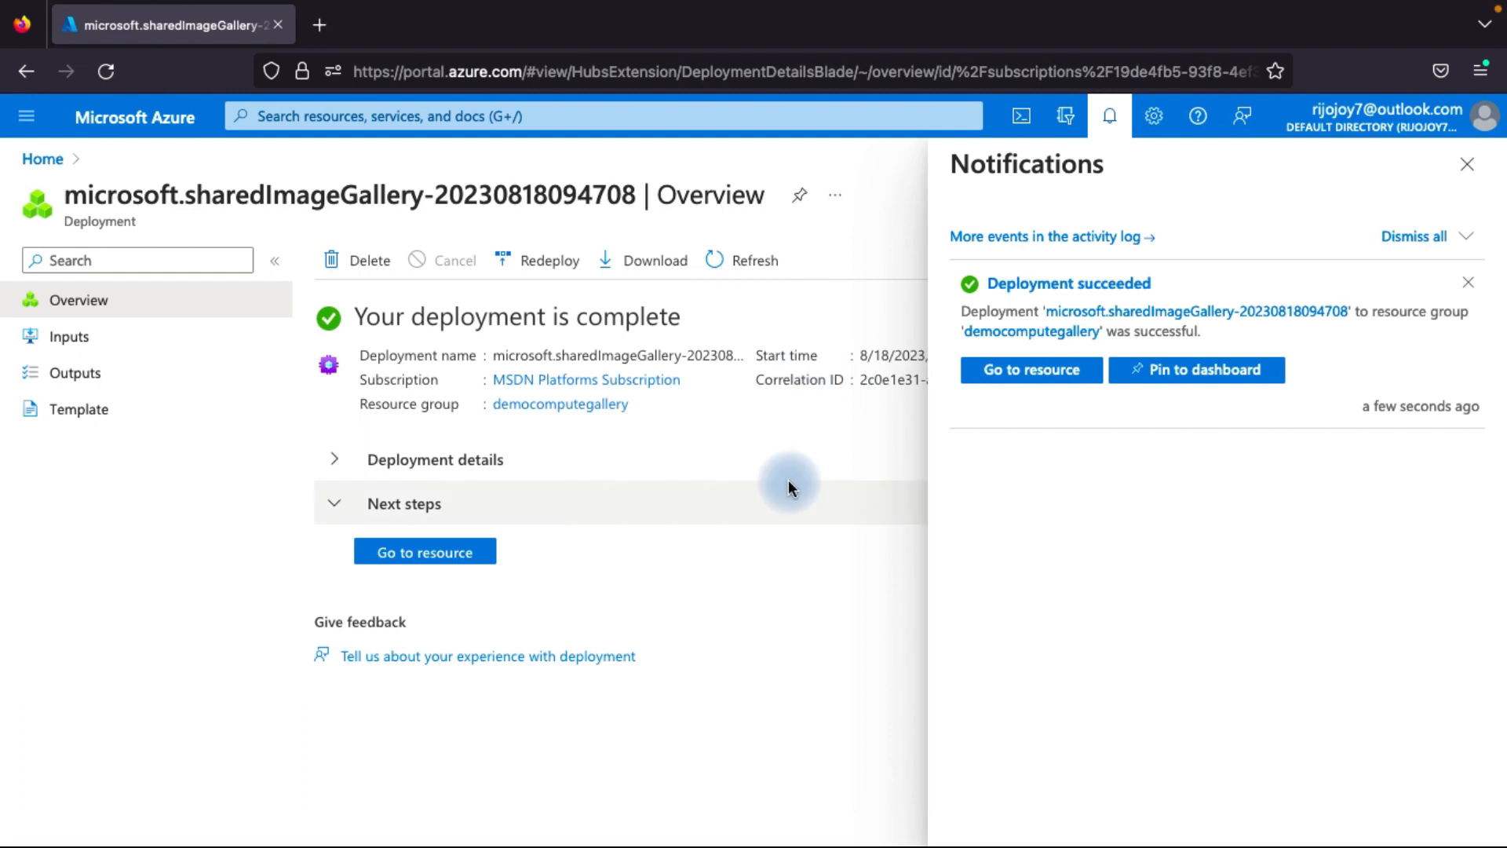
Open the deployed DemoGallery01 resource and start creating a VM image definition in it.
click(1035, 384)
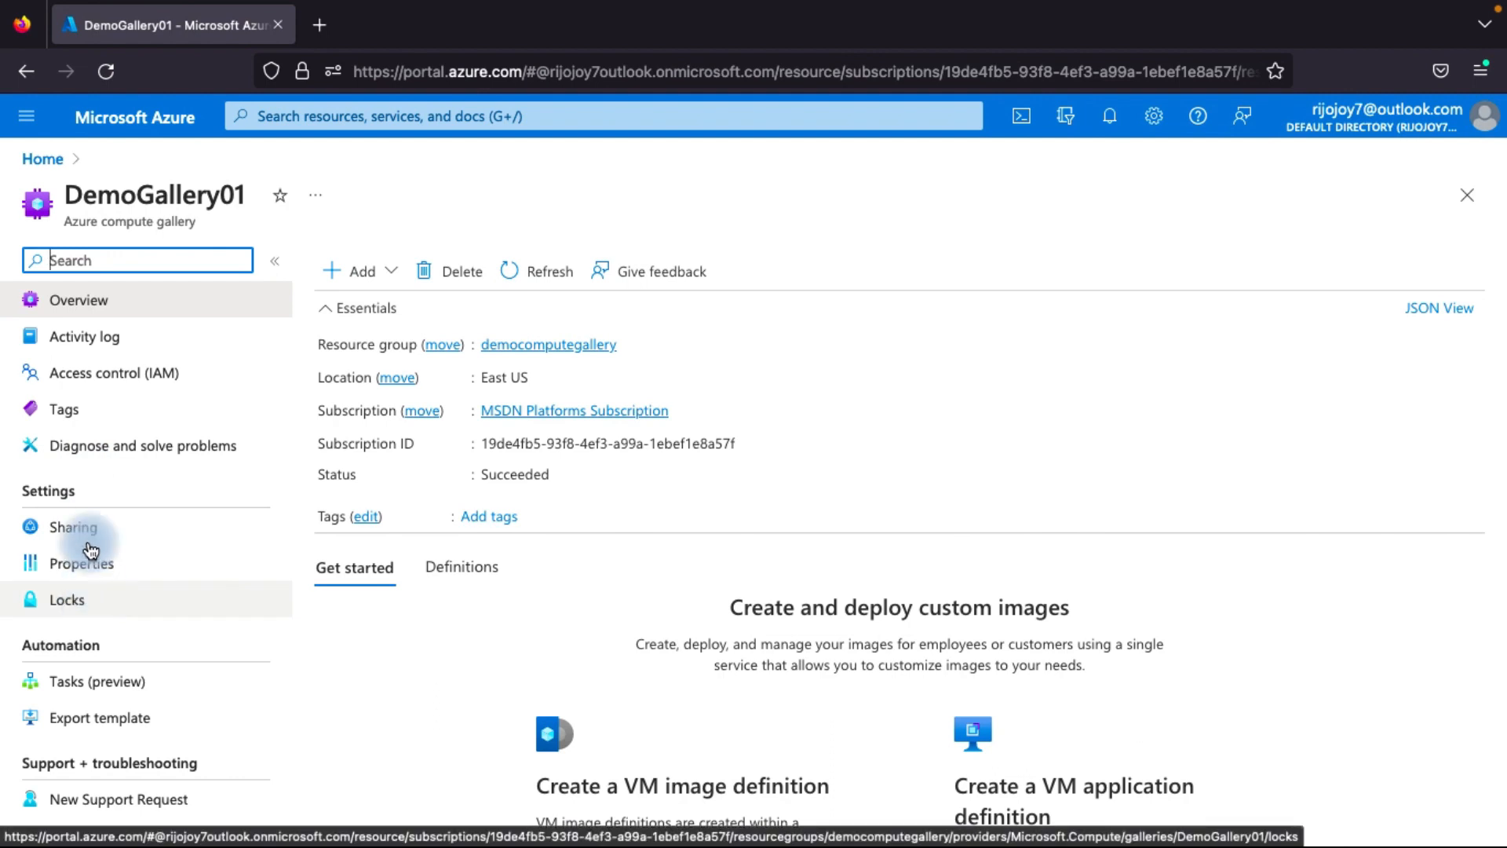
scroll(297, 549, down, 2)
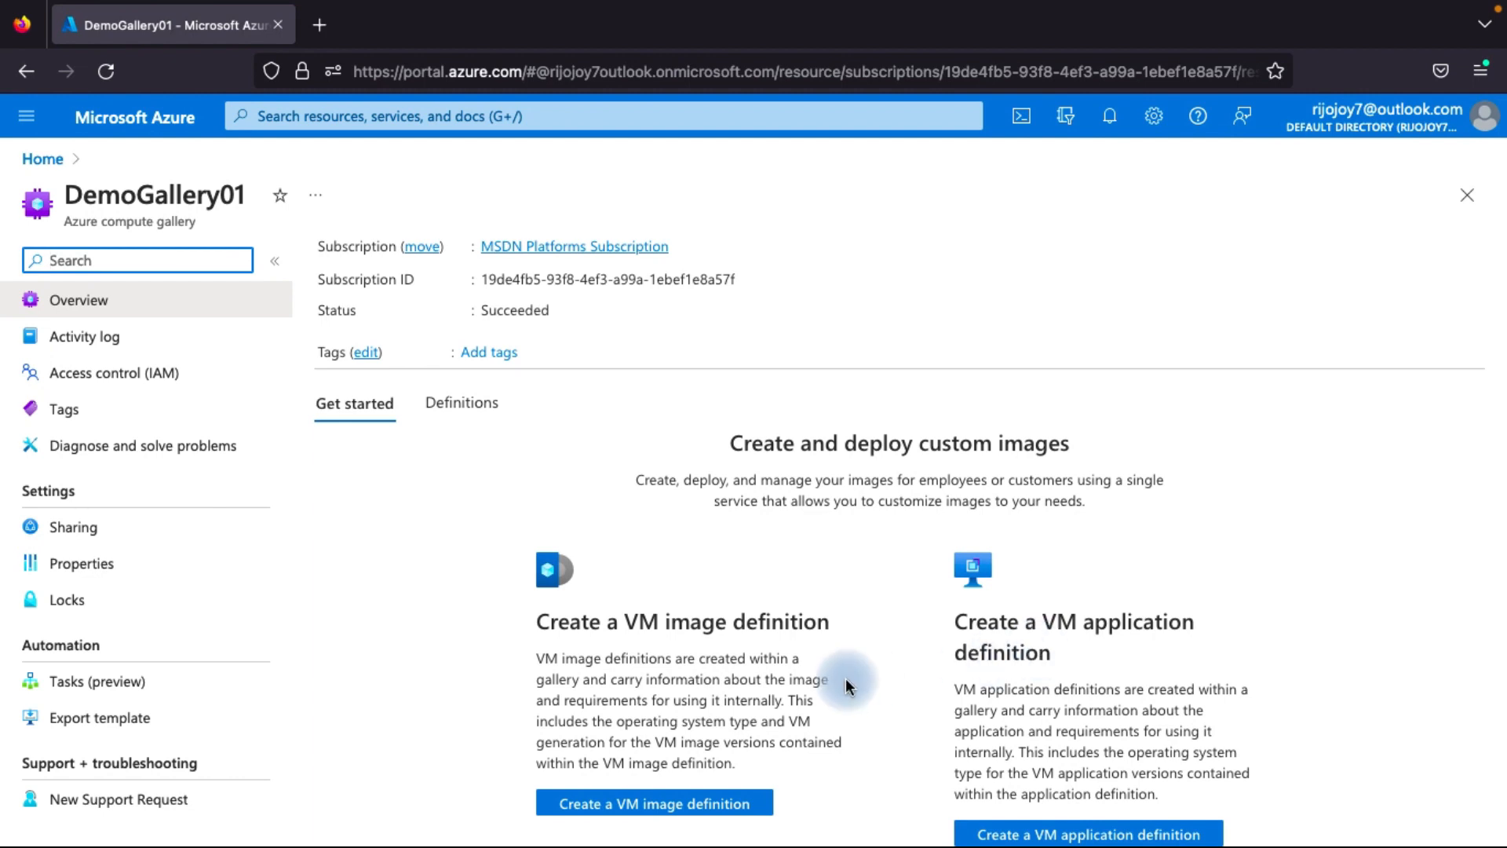
click(671, 811)
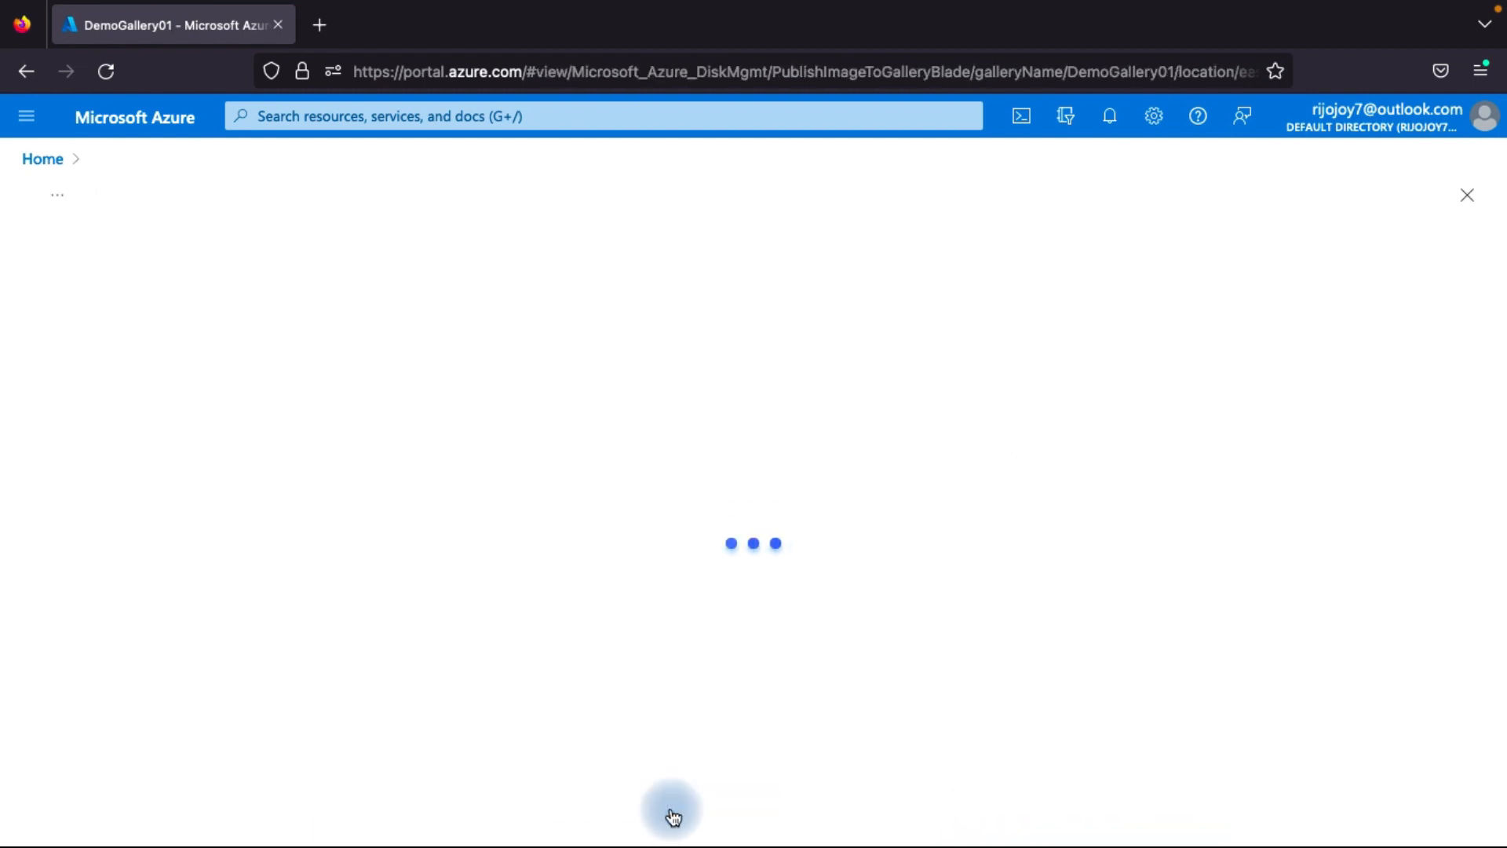
scroll(328, 568, down, 2)
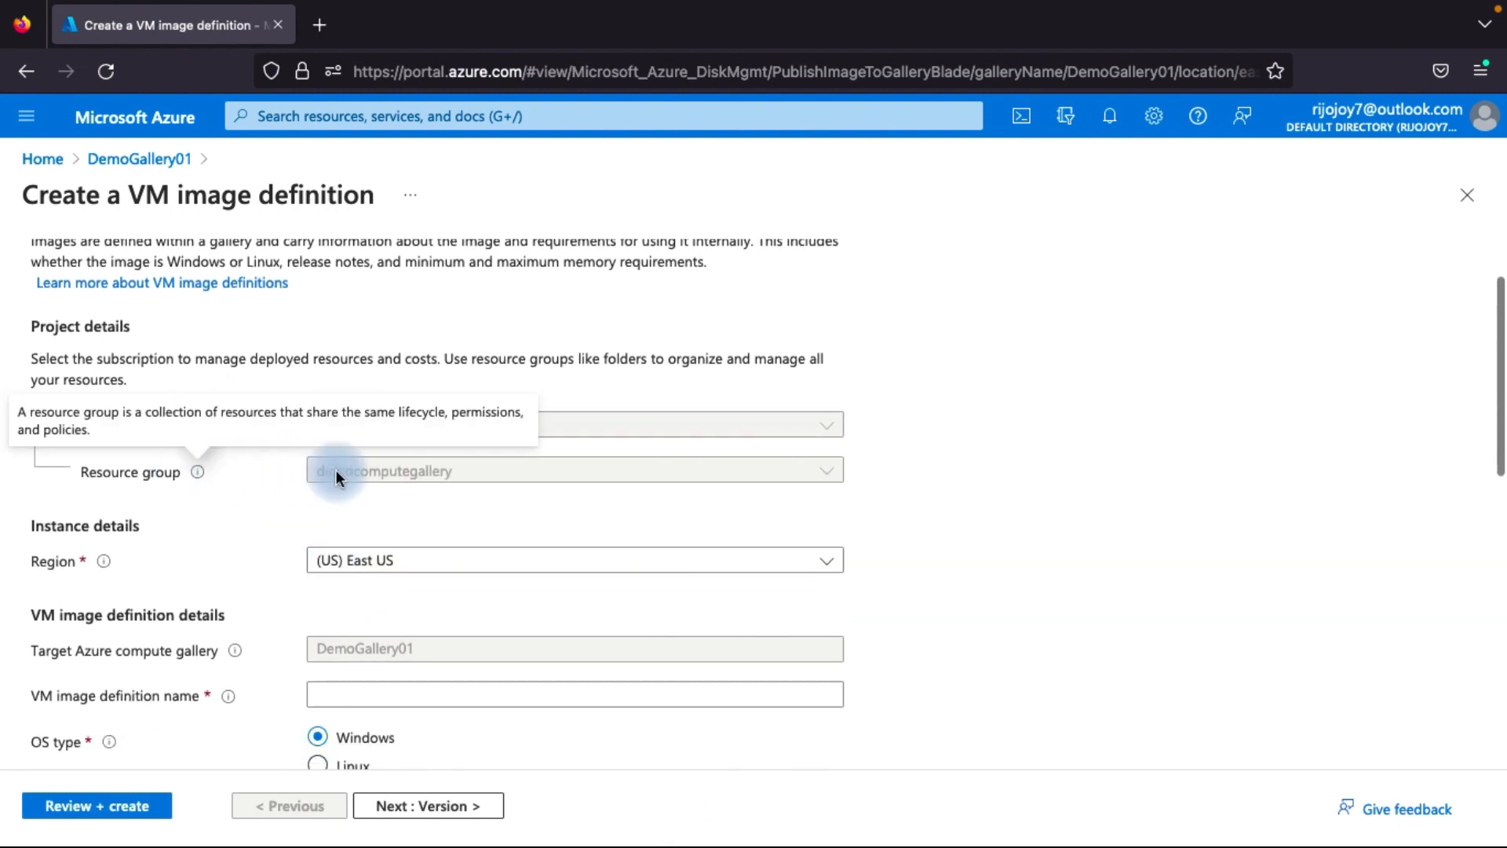
scroll(383, 470, down, 2)
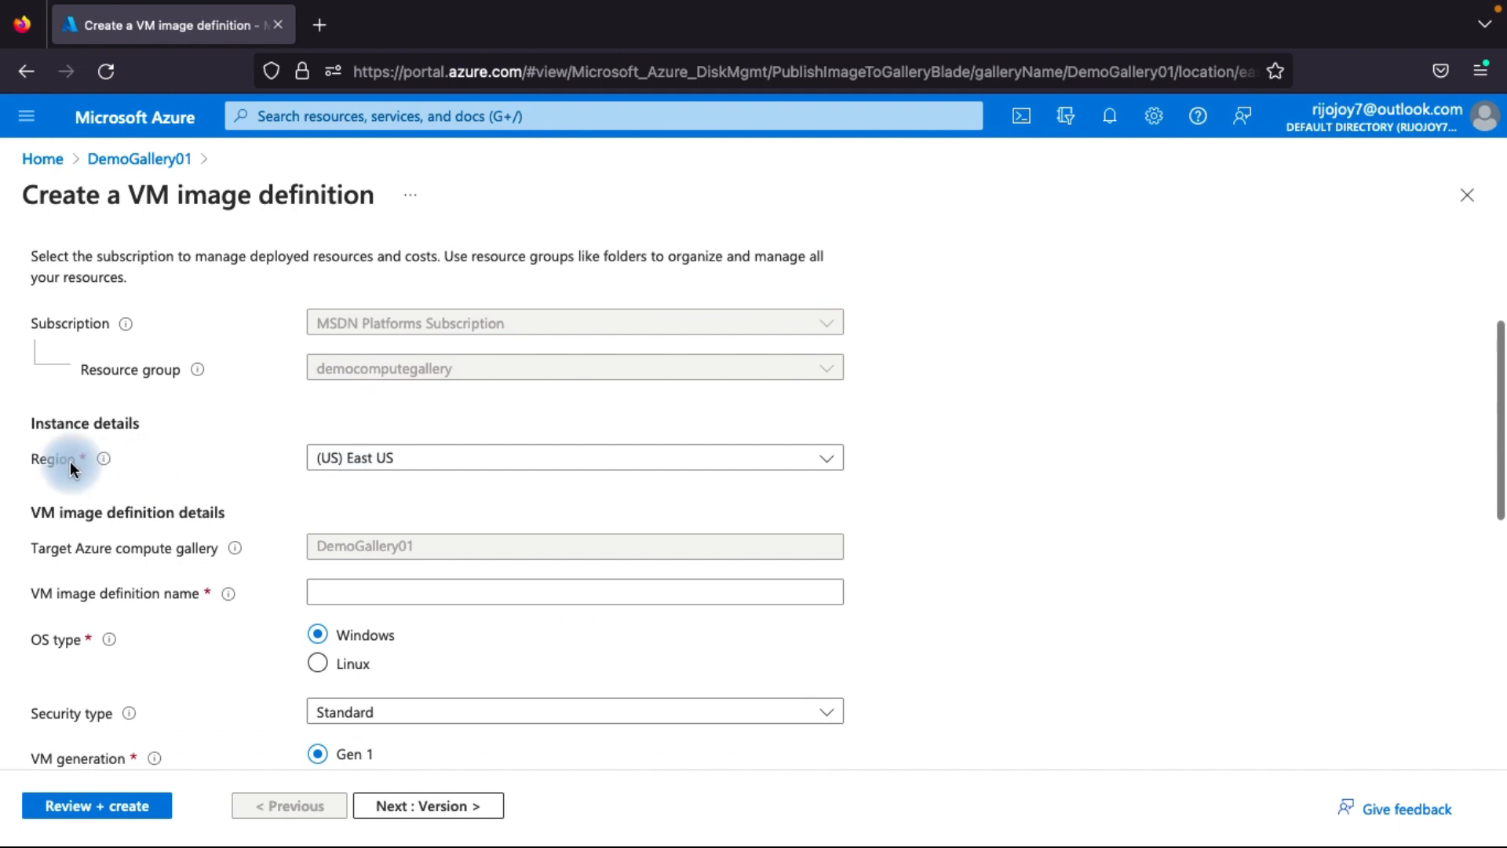
Keep (US) East US as the region and name the VM image definition demoimagedefisntion.
click(380, 461)
click(380, 462)
scroll(160, 661, down, 3)
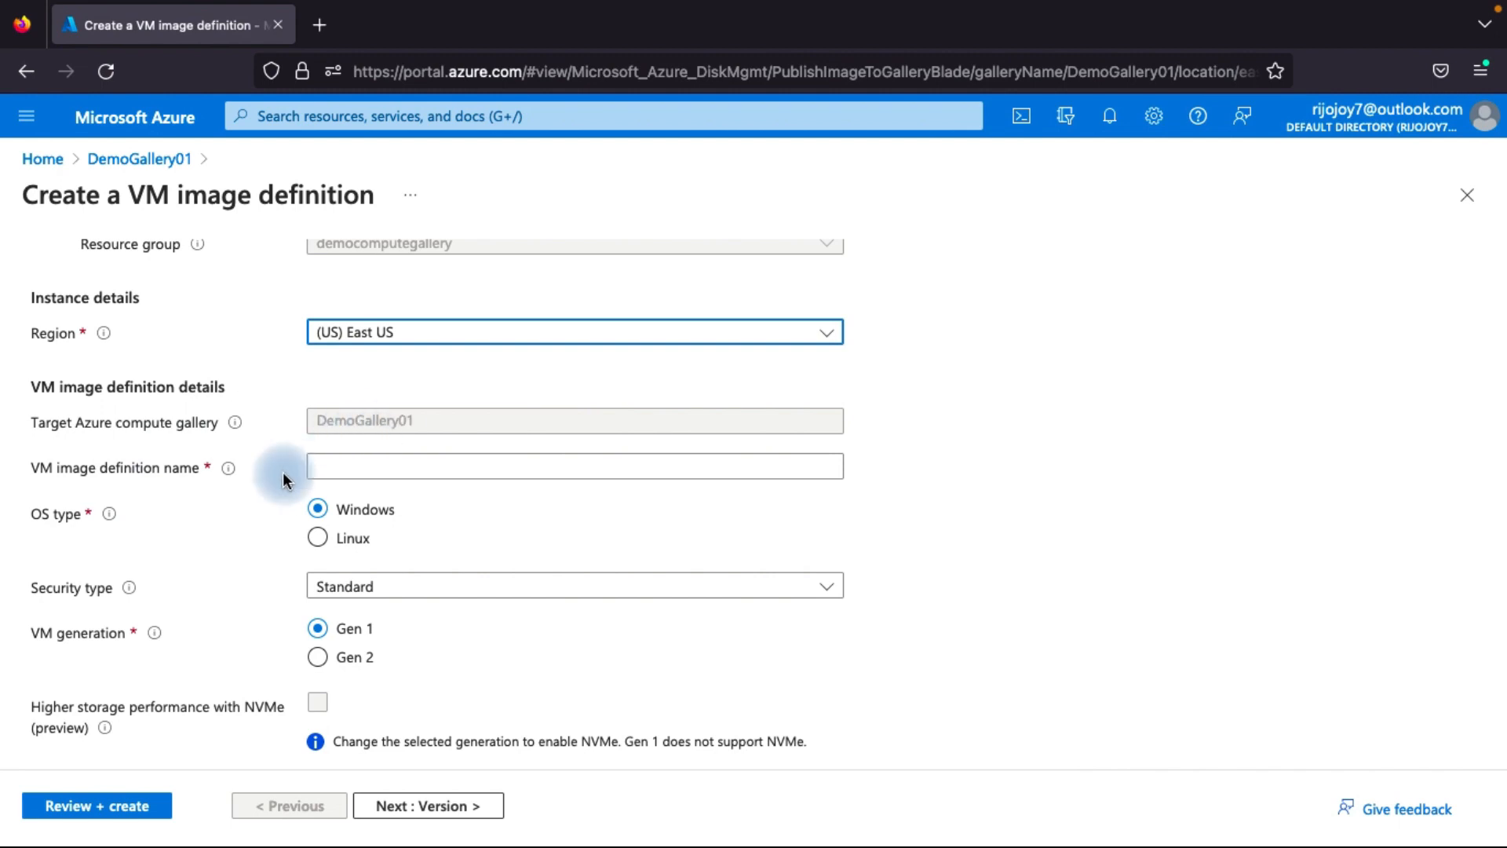
scroll(193, 539, down, 1)
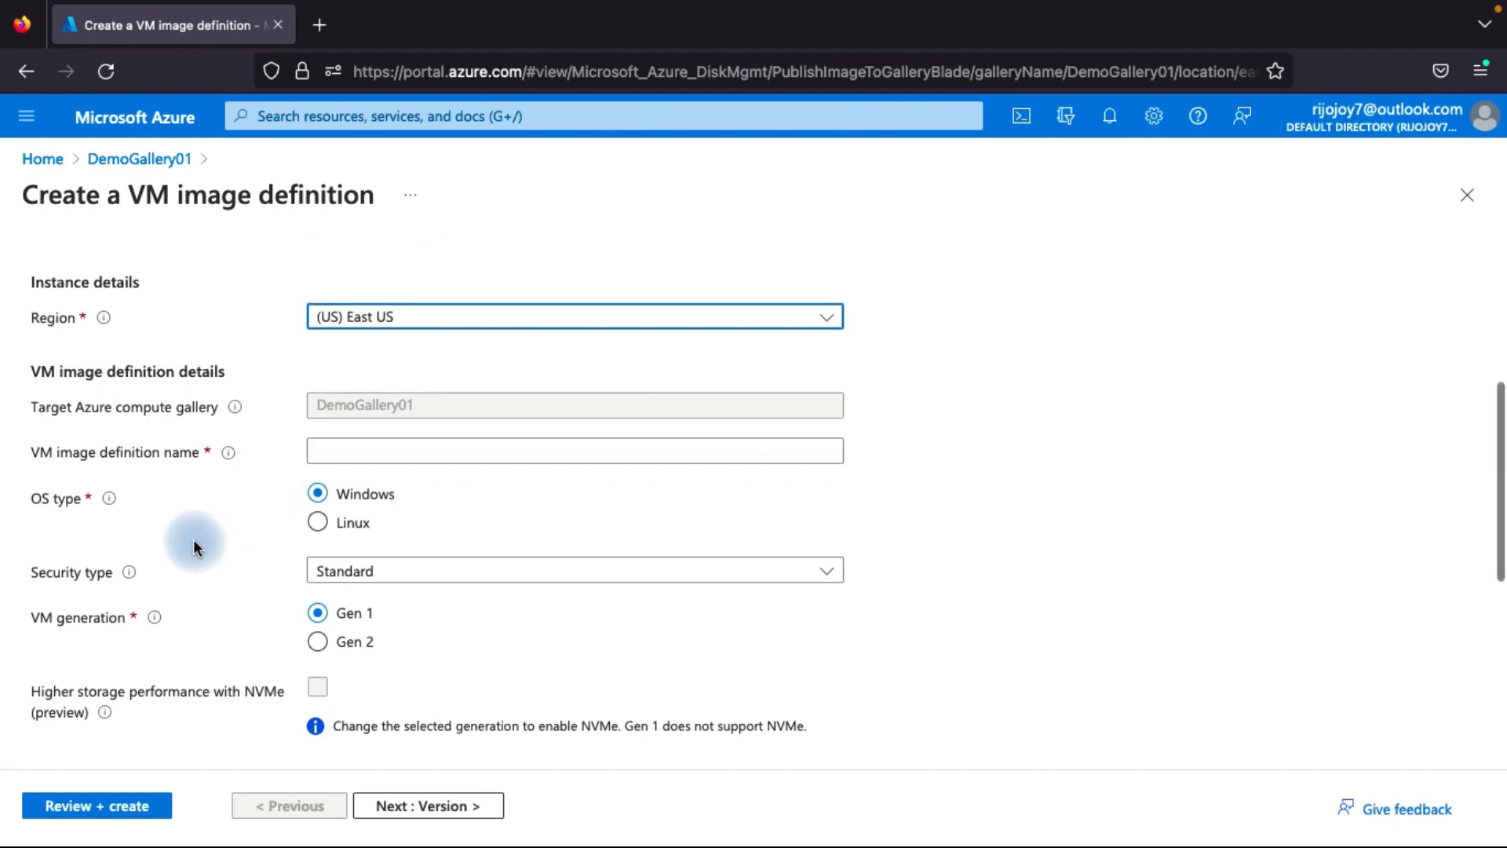
click(333, 413)
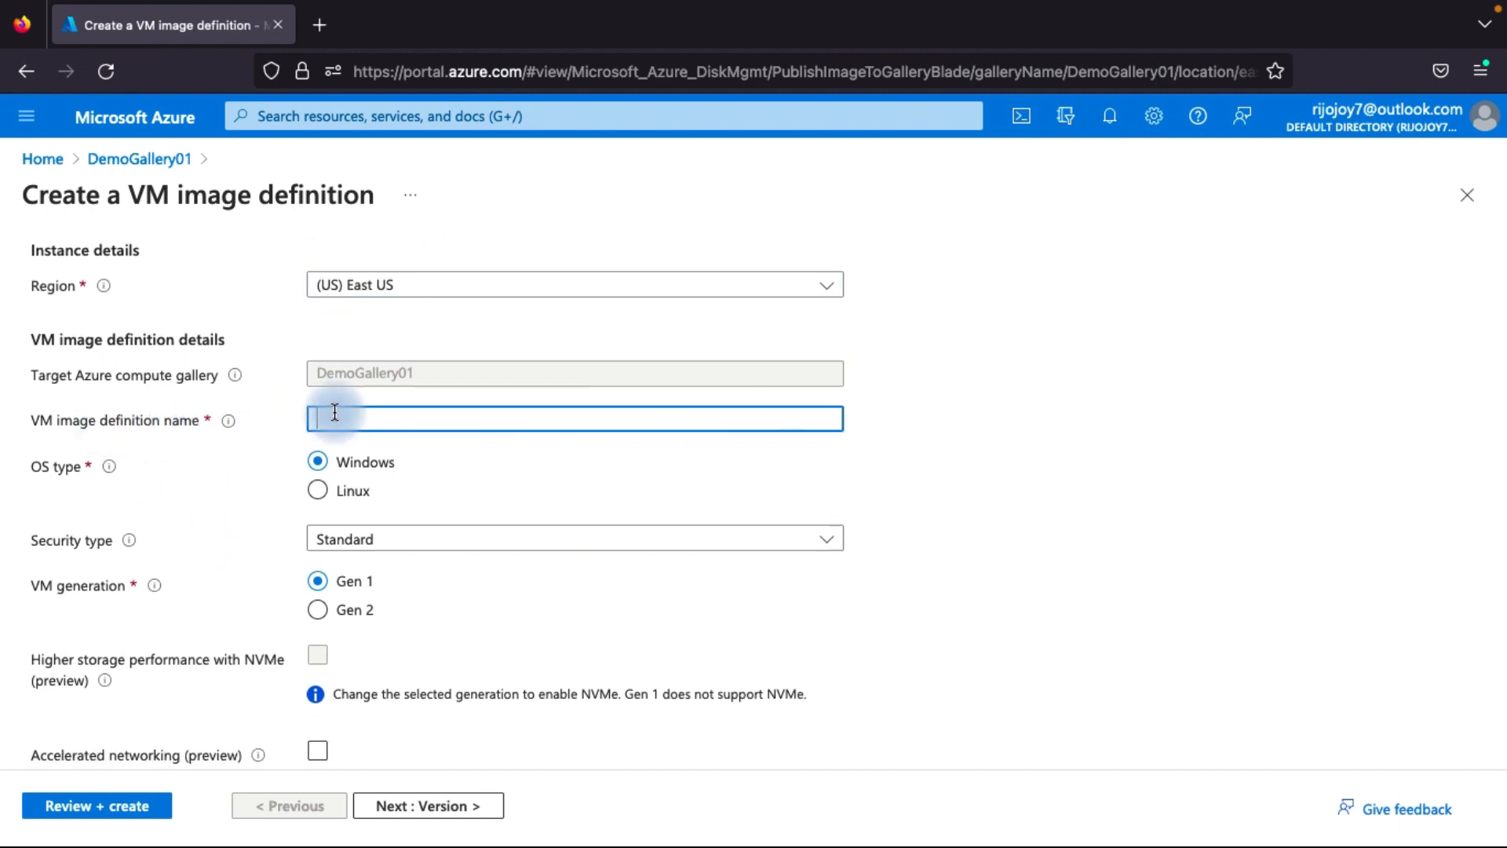
text(demoimagedefisntion)
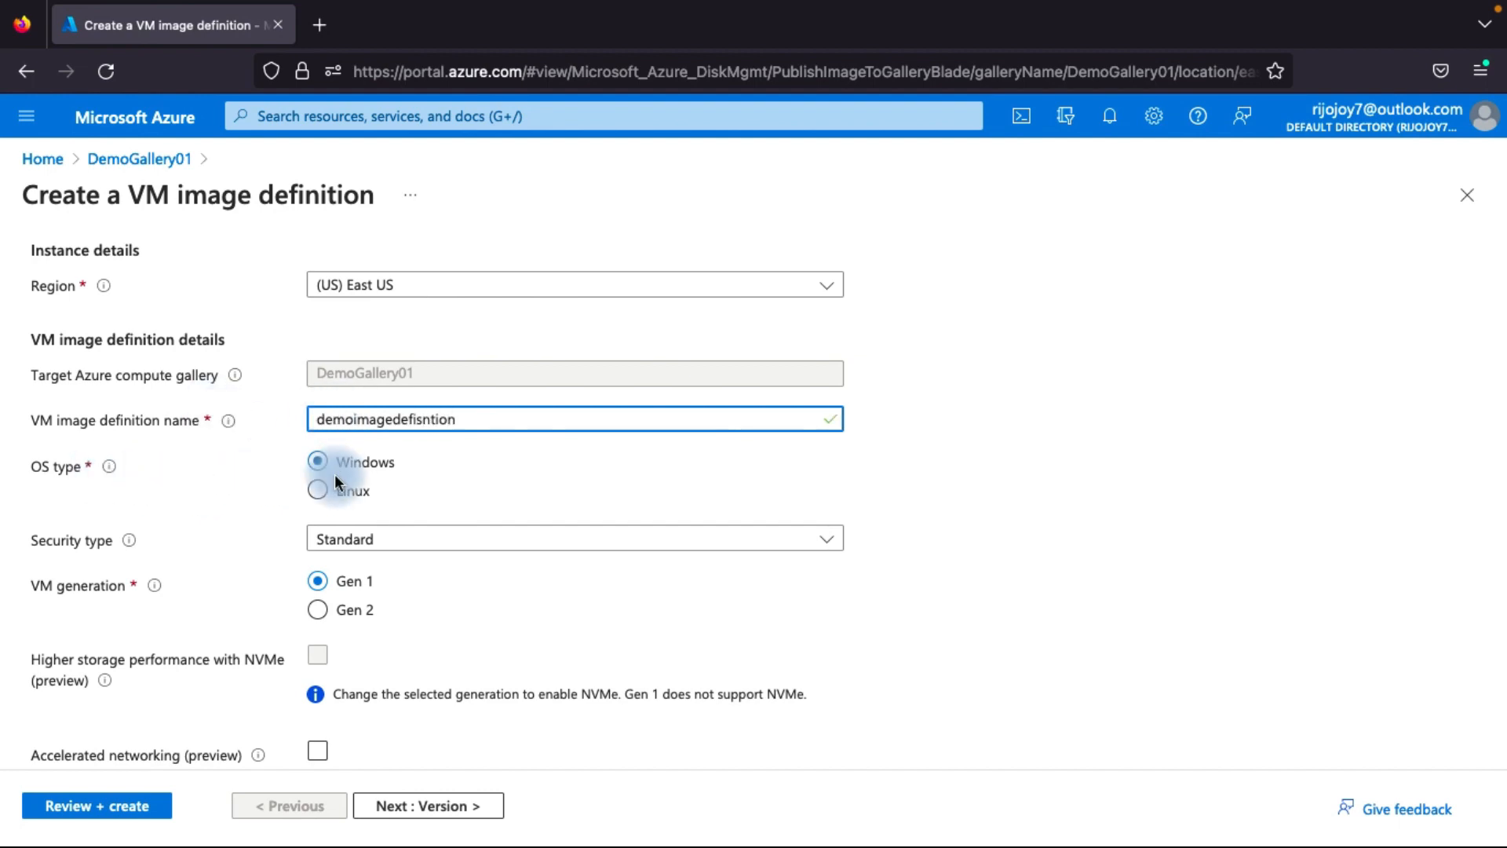
Keep Windows as the OS type and choose Standard as the image definition's security type.
scroll(228, 539, down, 1)
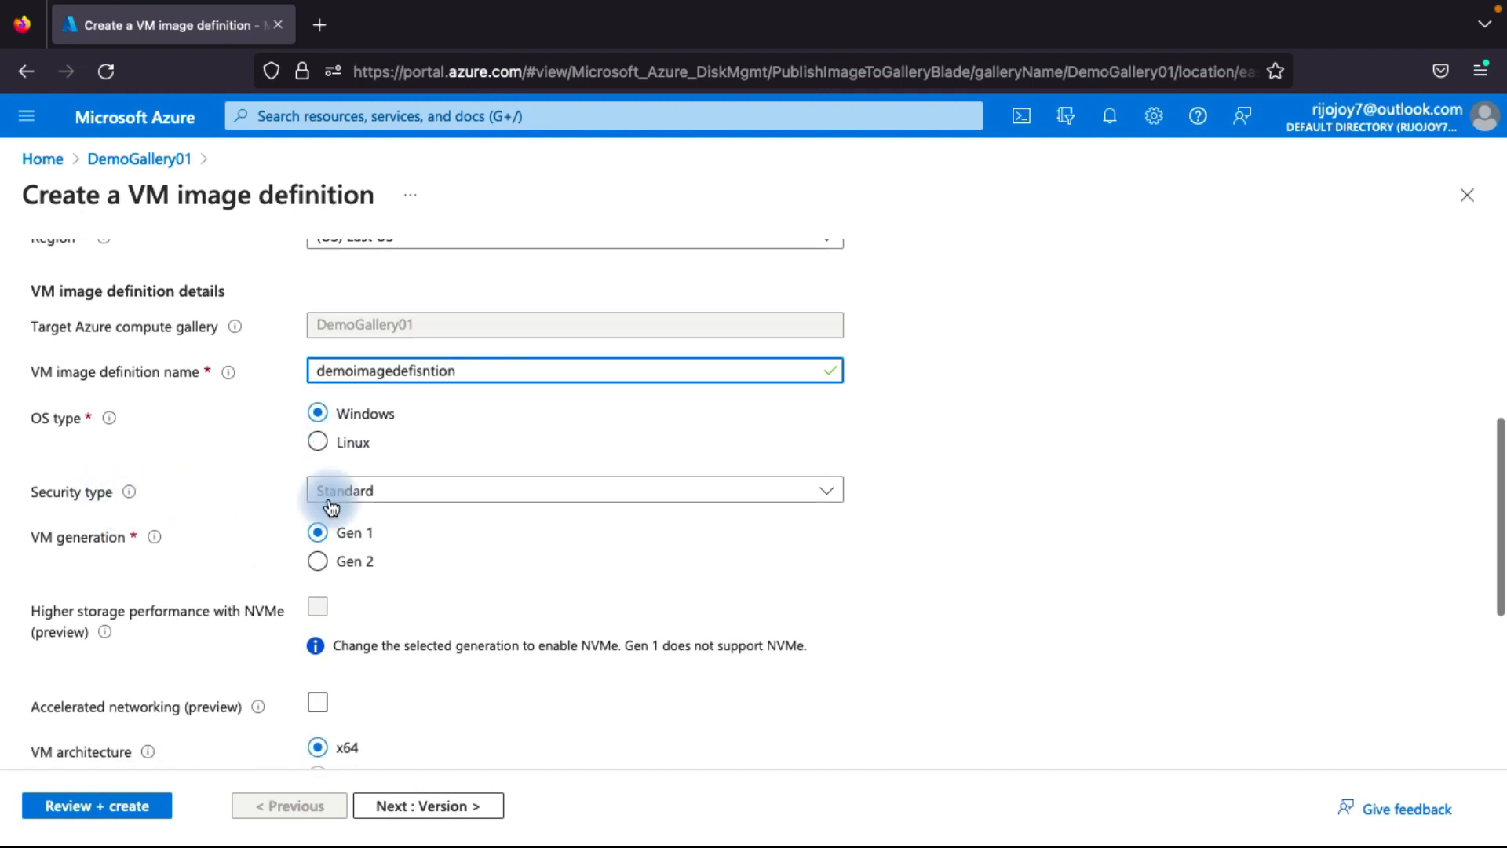
click(370, 492)
click(371, 527)
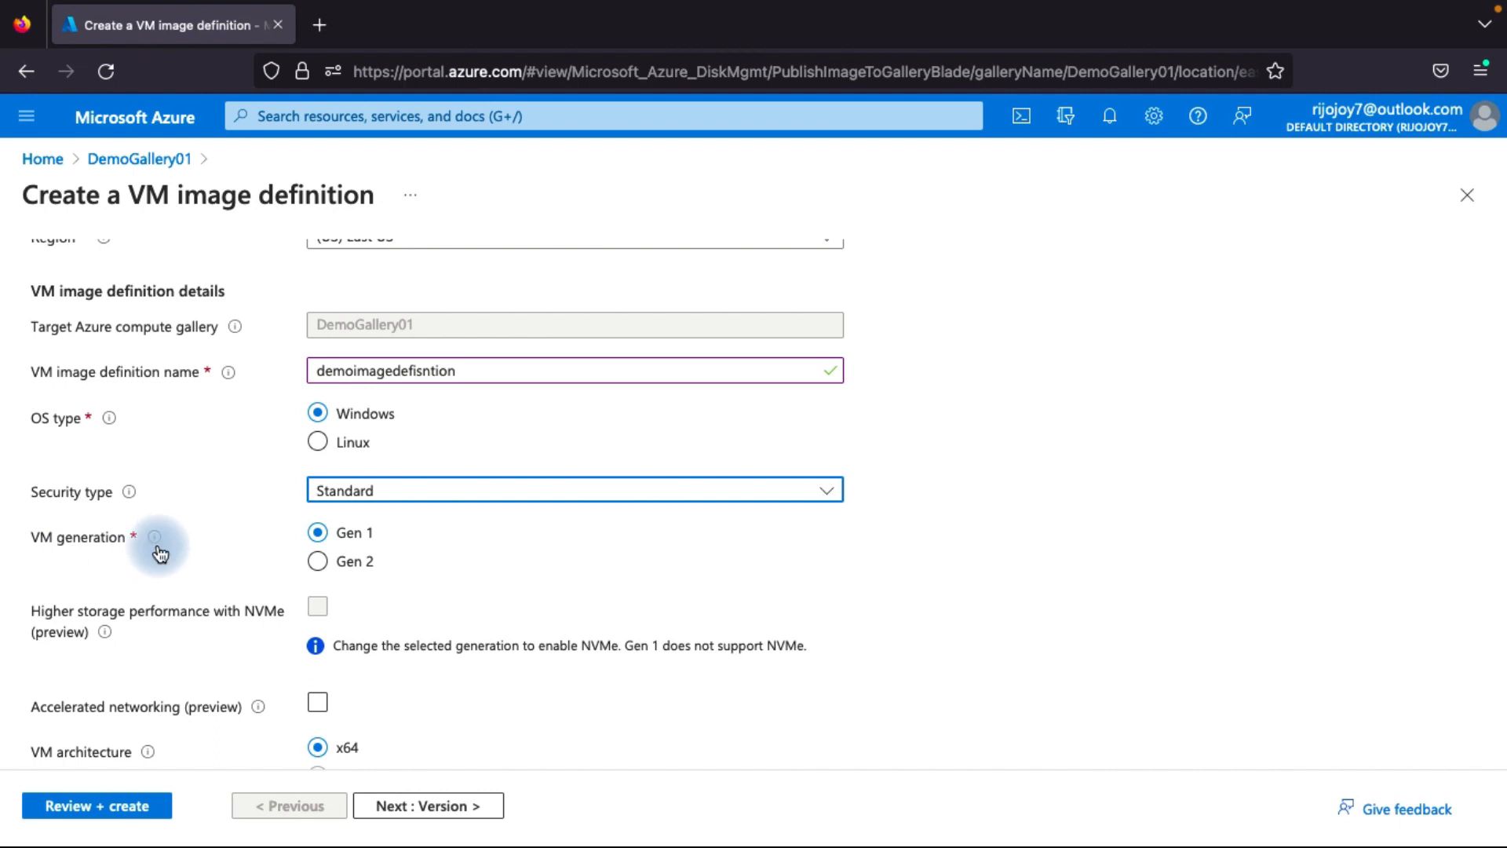
Keep VM generation Gen 1 and x64 architecture, and set the OS state to Generalized.
mouse_move(157, 541)
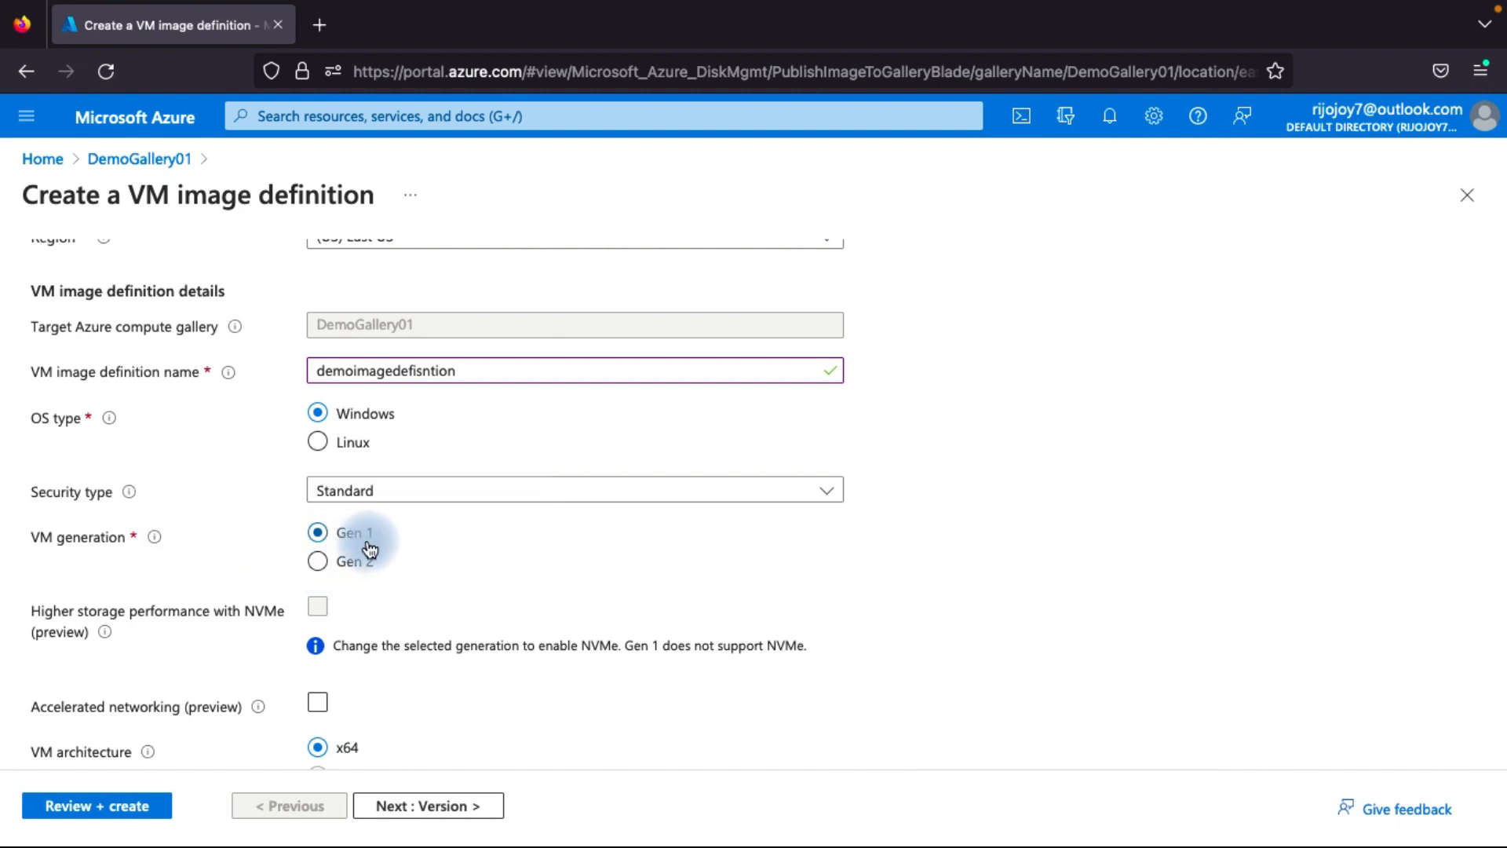
scroll(242, 600, down, 3)
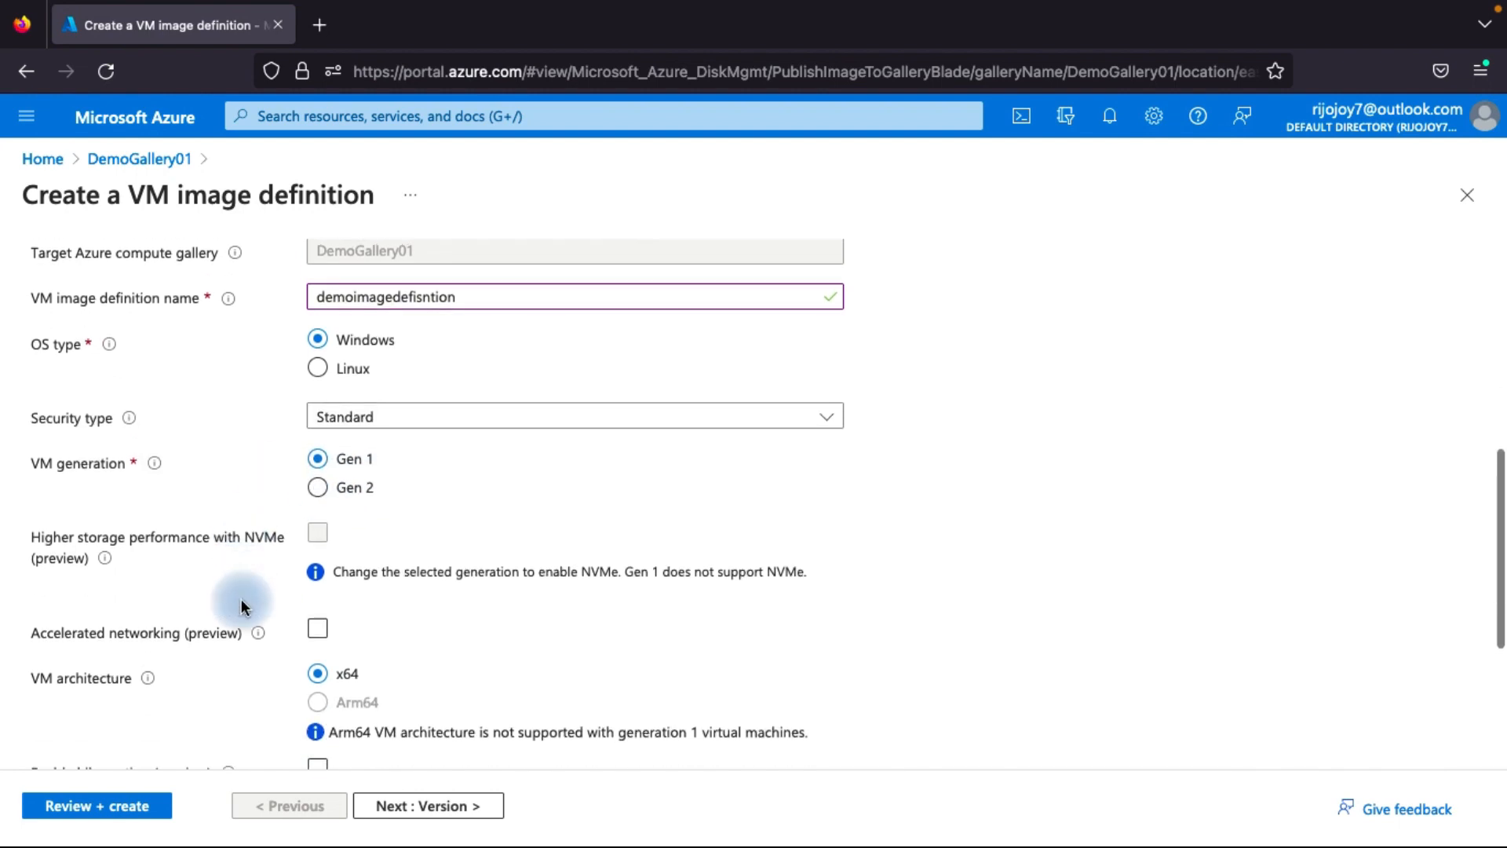
scroll(228, 566, down, 1)
scroll(189, 509, down, 1)
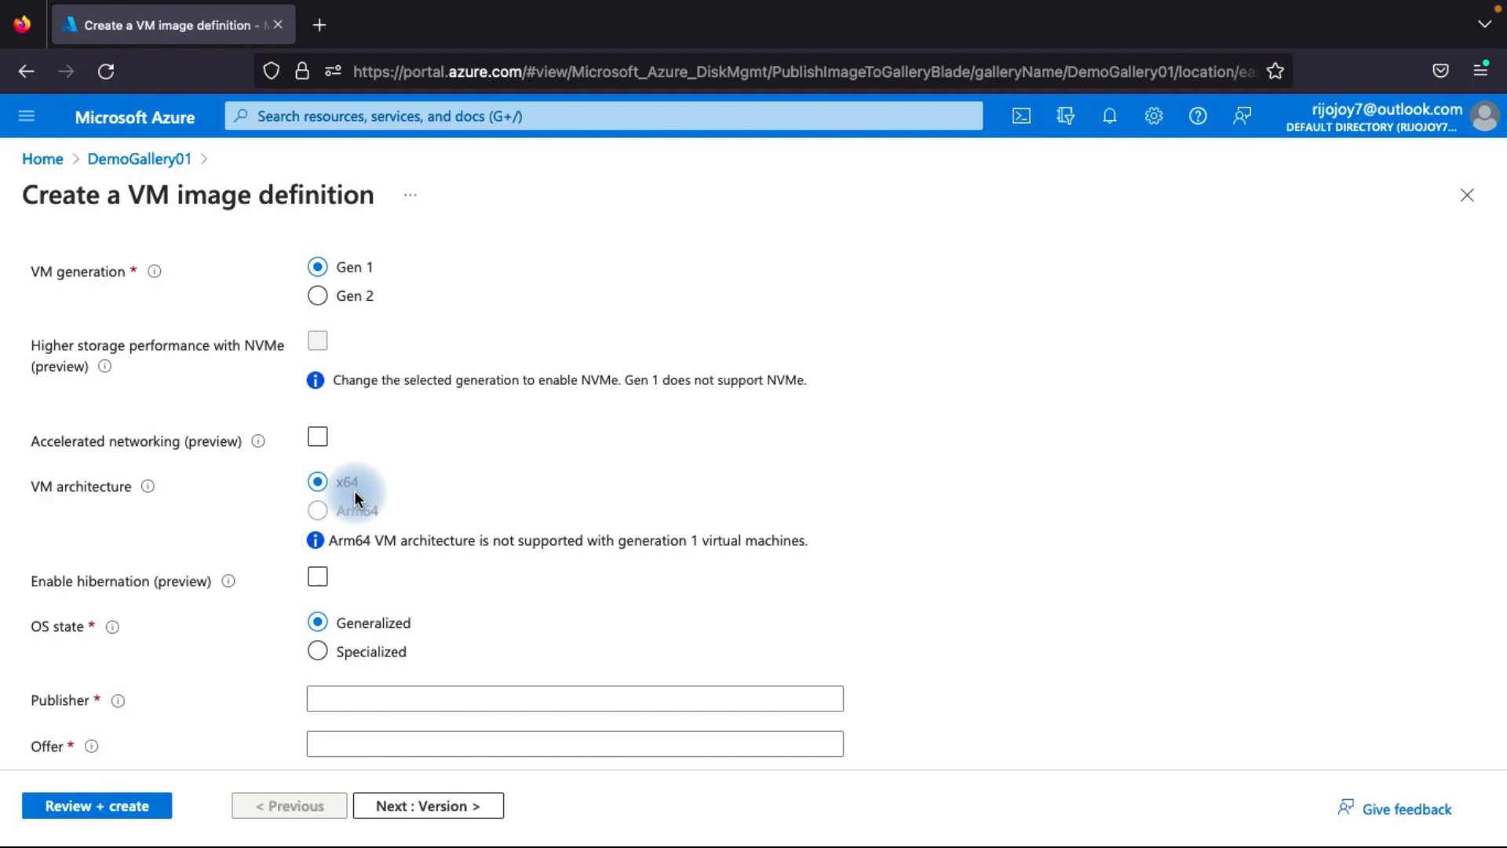
scroll(188, 593, down, 1)
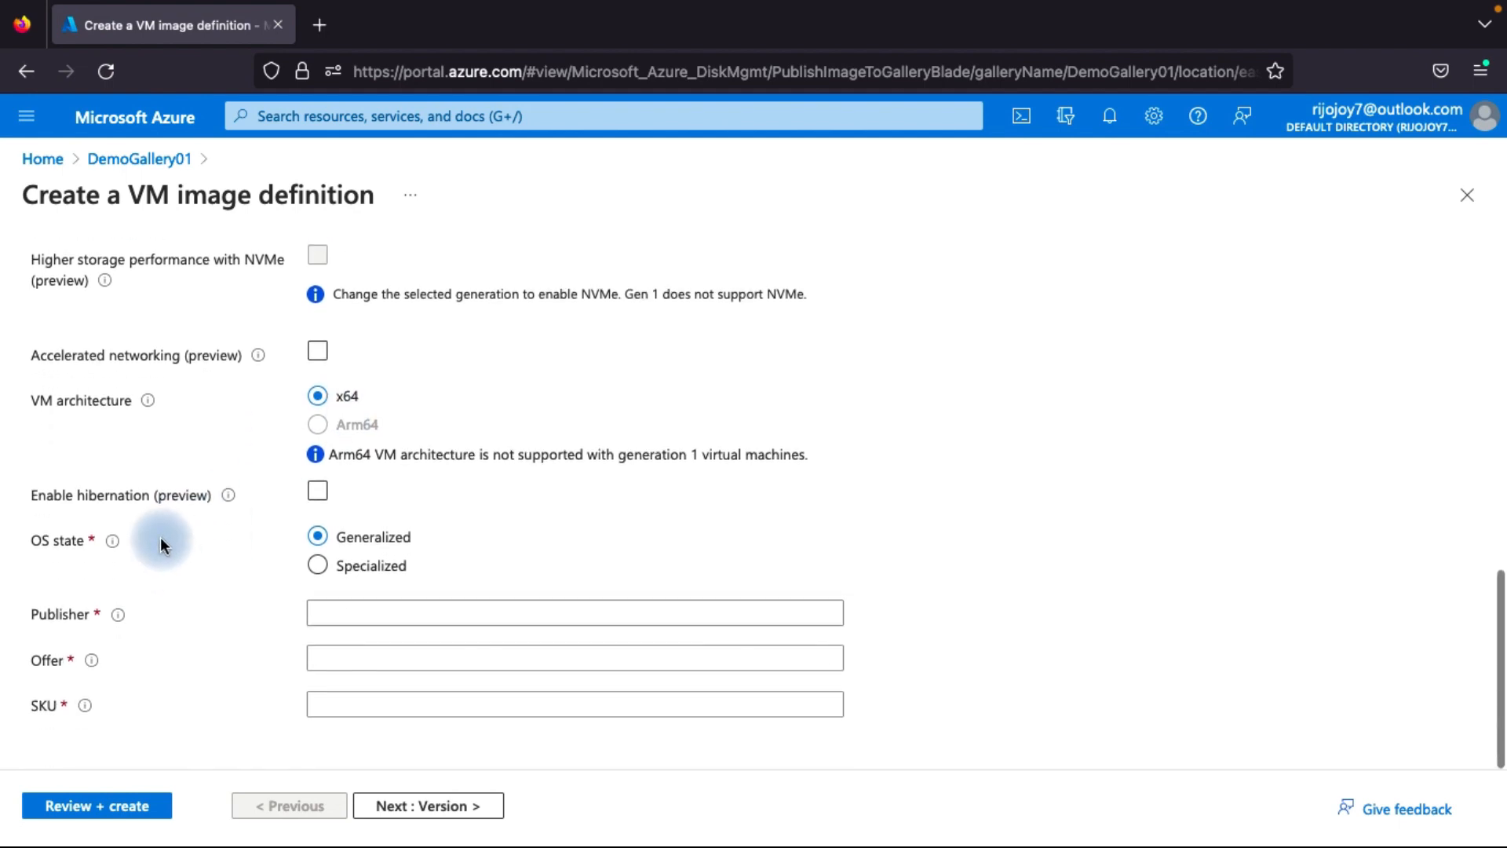
click(326, 565)
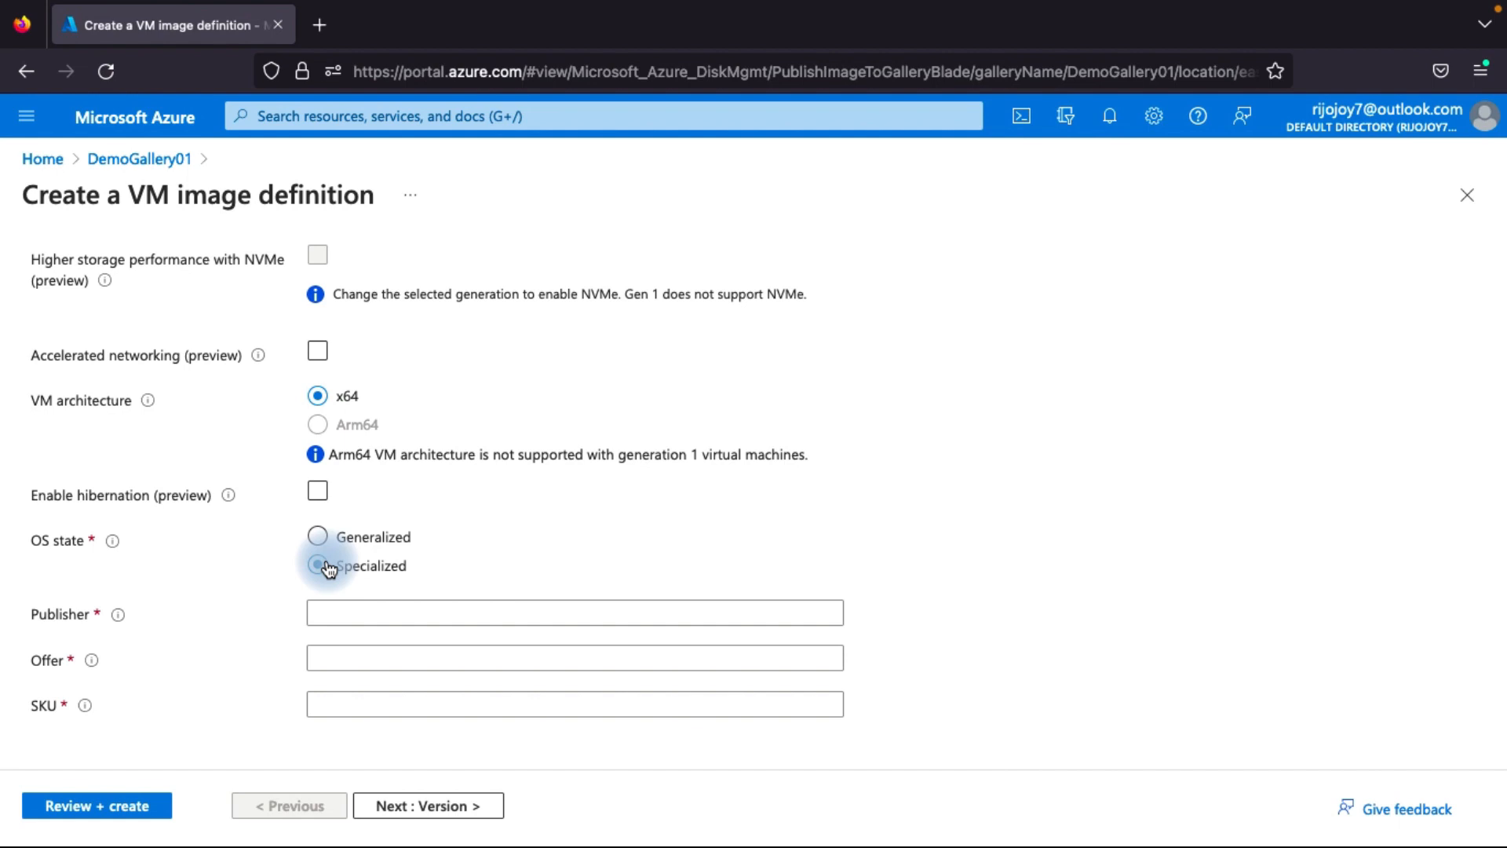
click(317, 537)
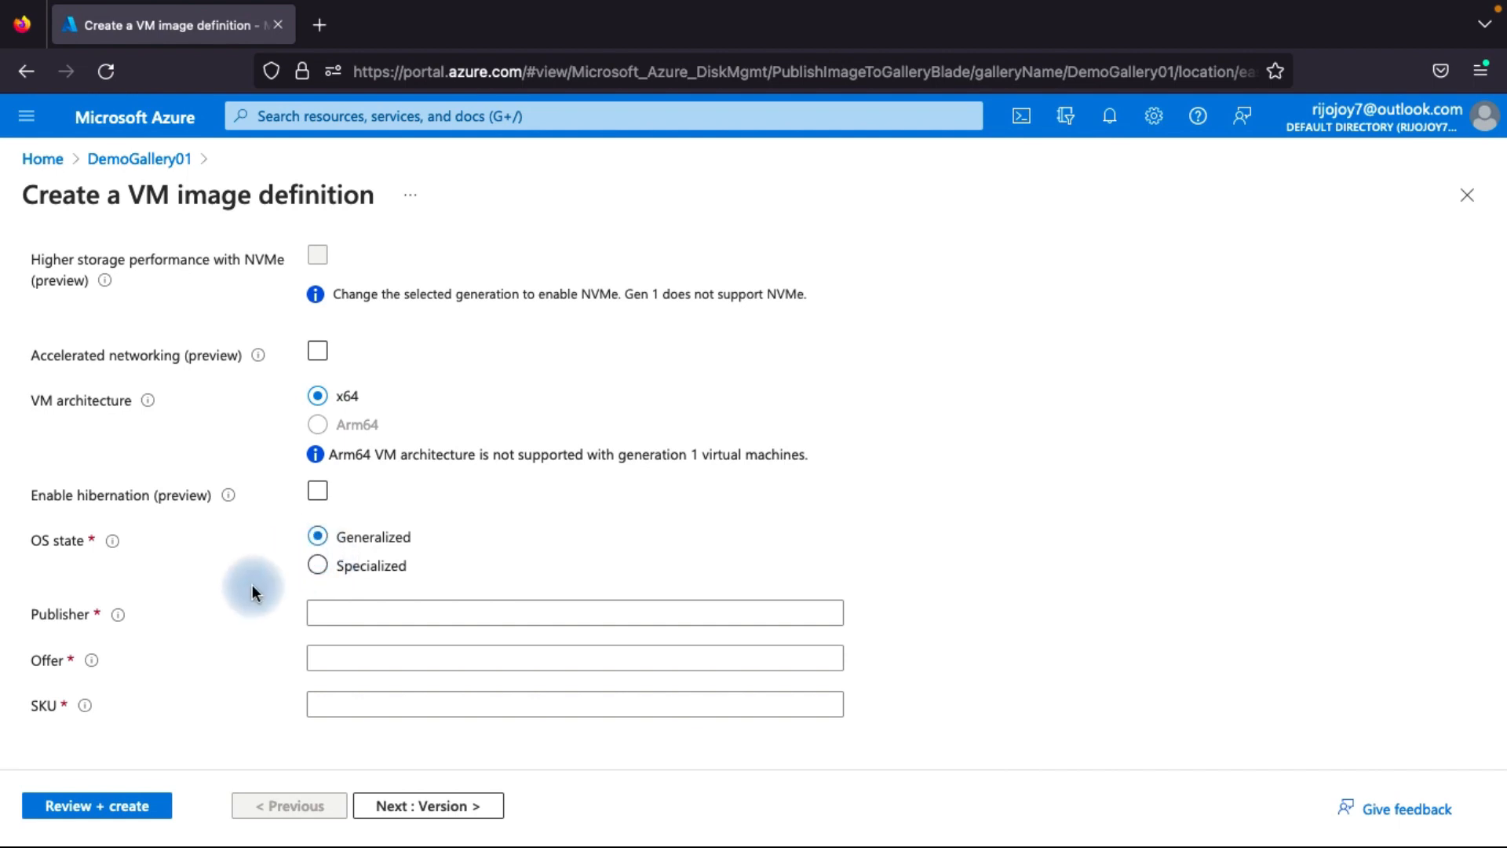
Set the image definition's publisher to rijoskill, the offer to winserver and the SKU to windowsserver2012.
click(340, 614)
text(rijoskill)
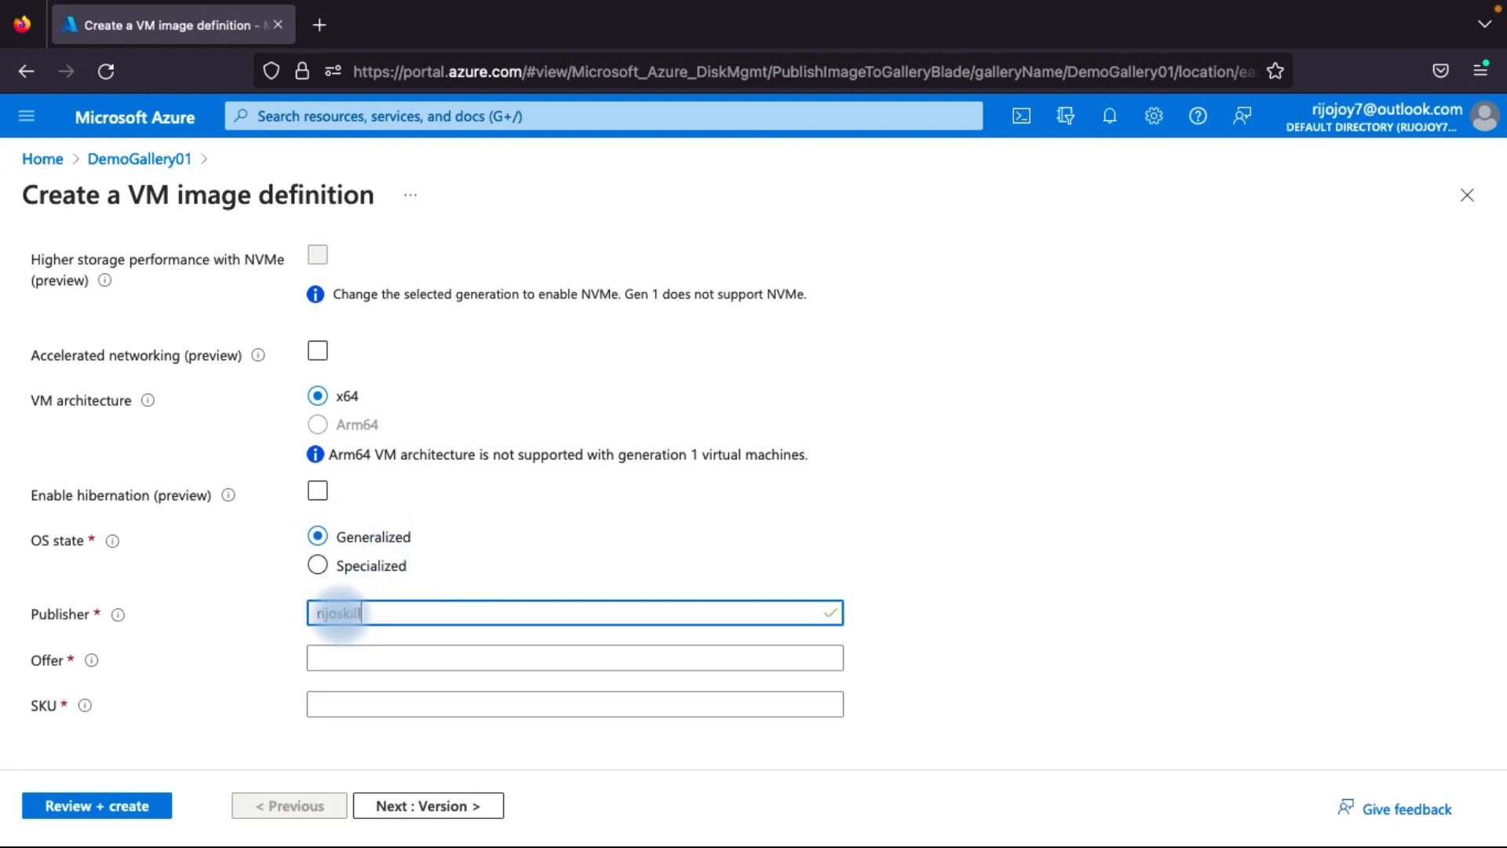
click(339, 664)
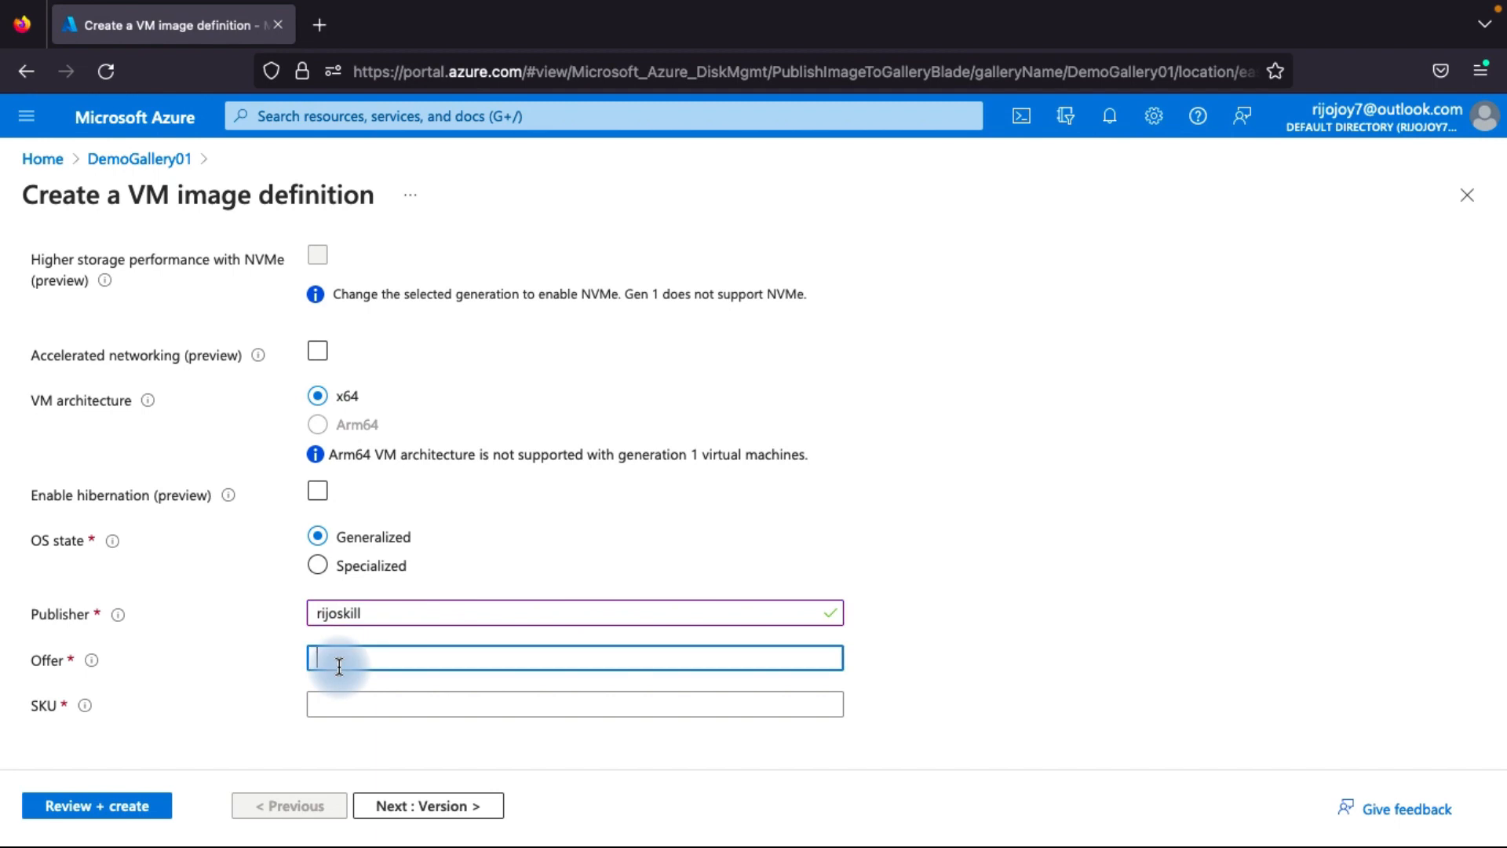
text(winserver)
click(330, 705)
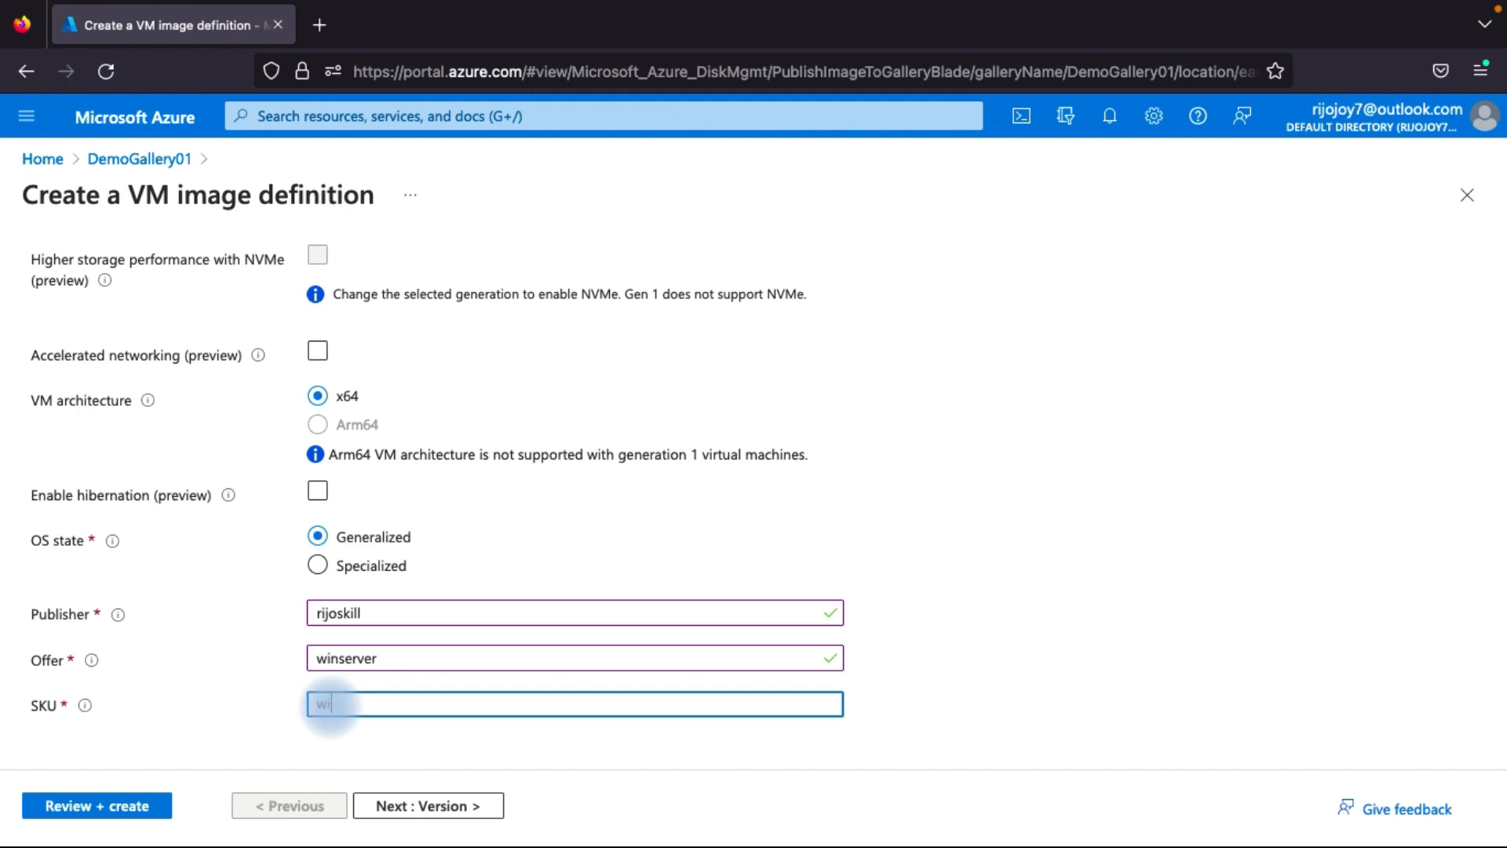
text(wind)
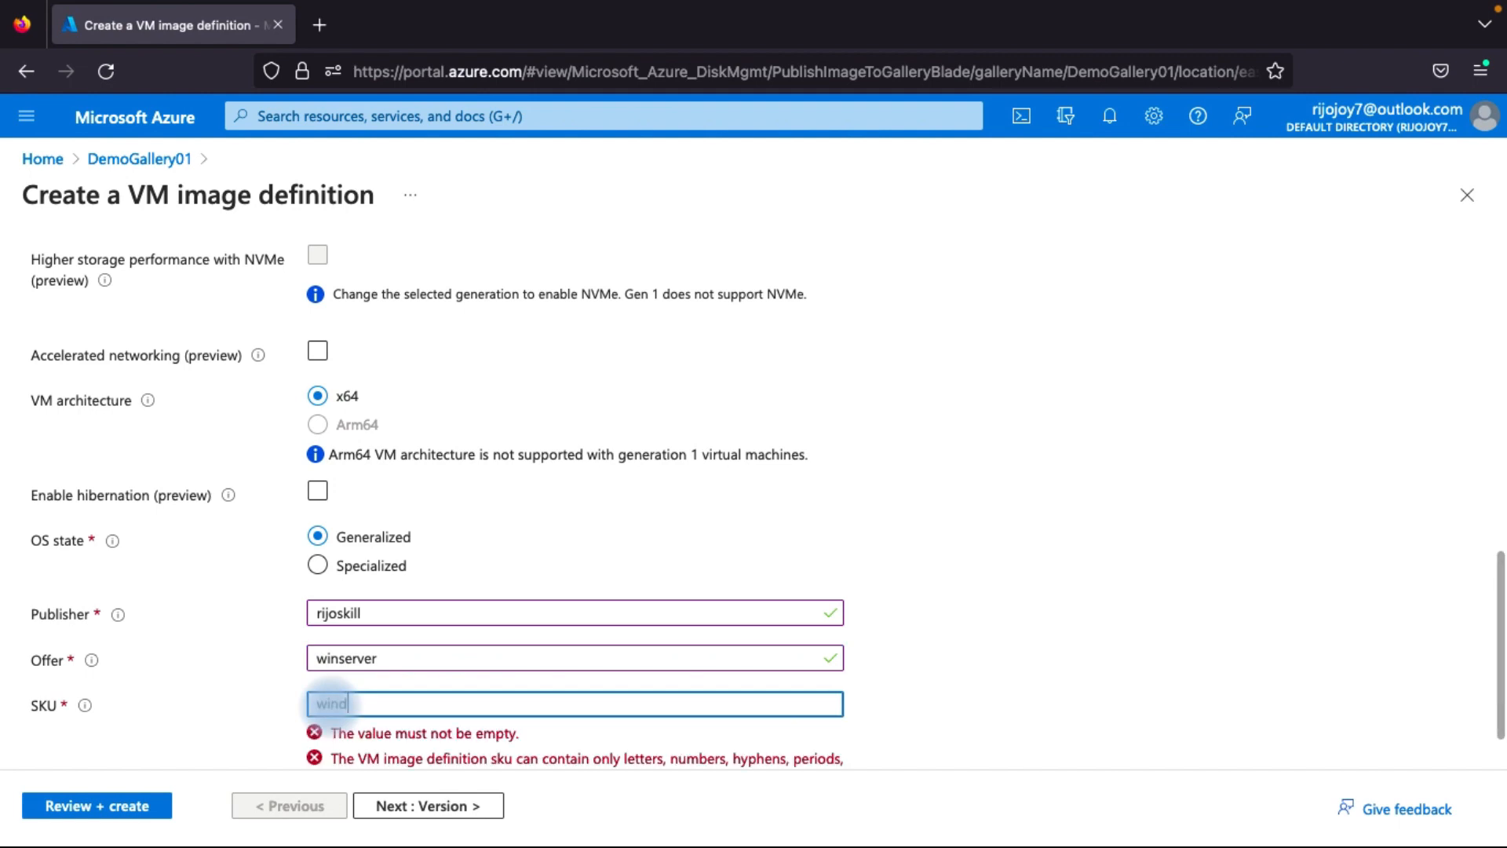
text(owsserv)
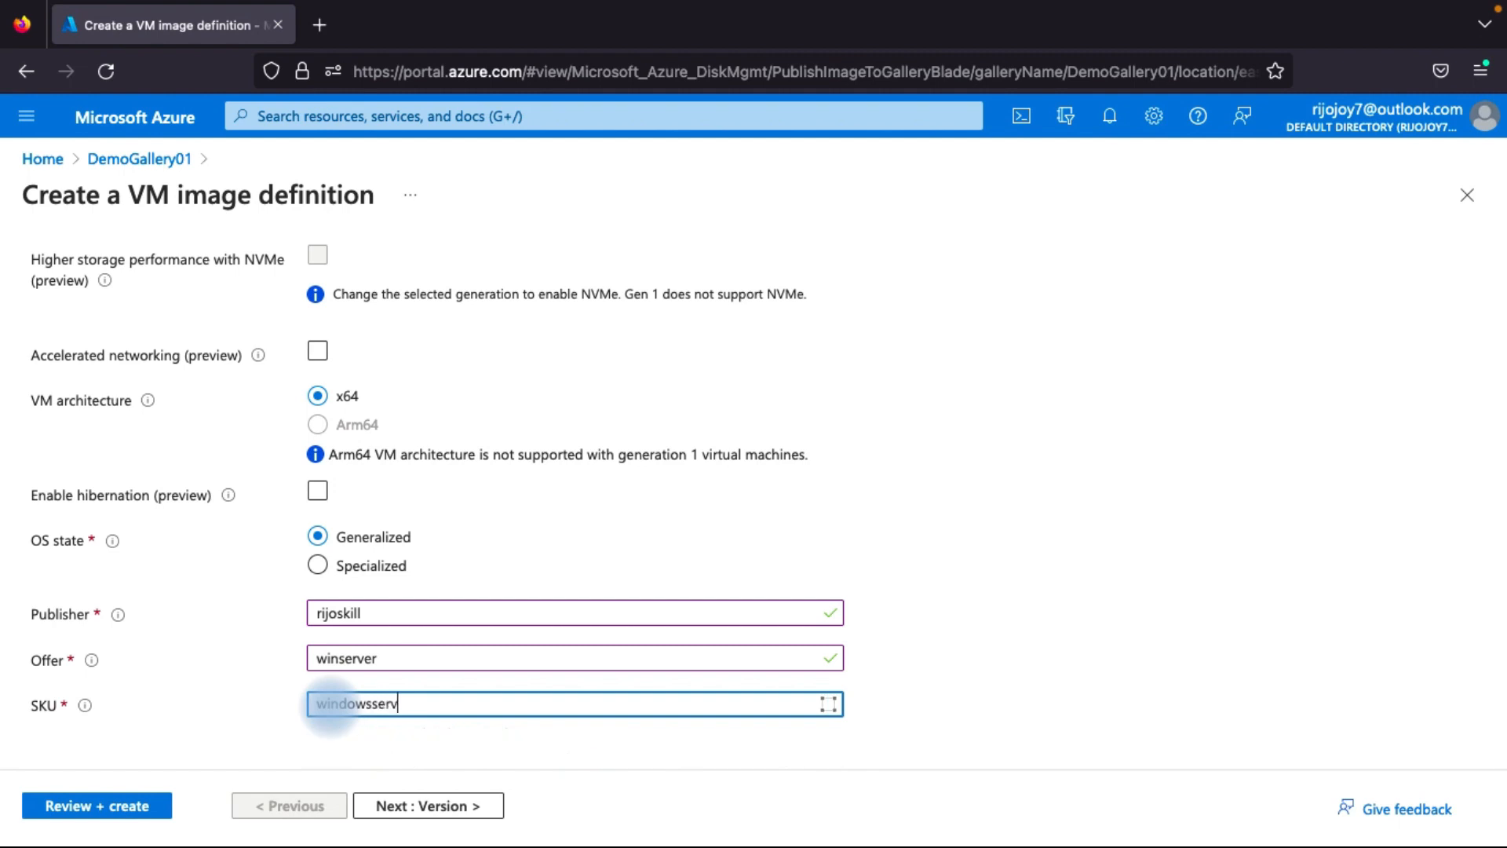
text(er2012)
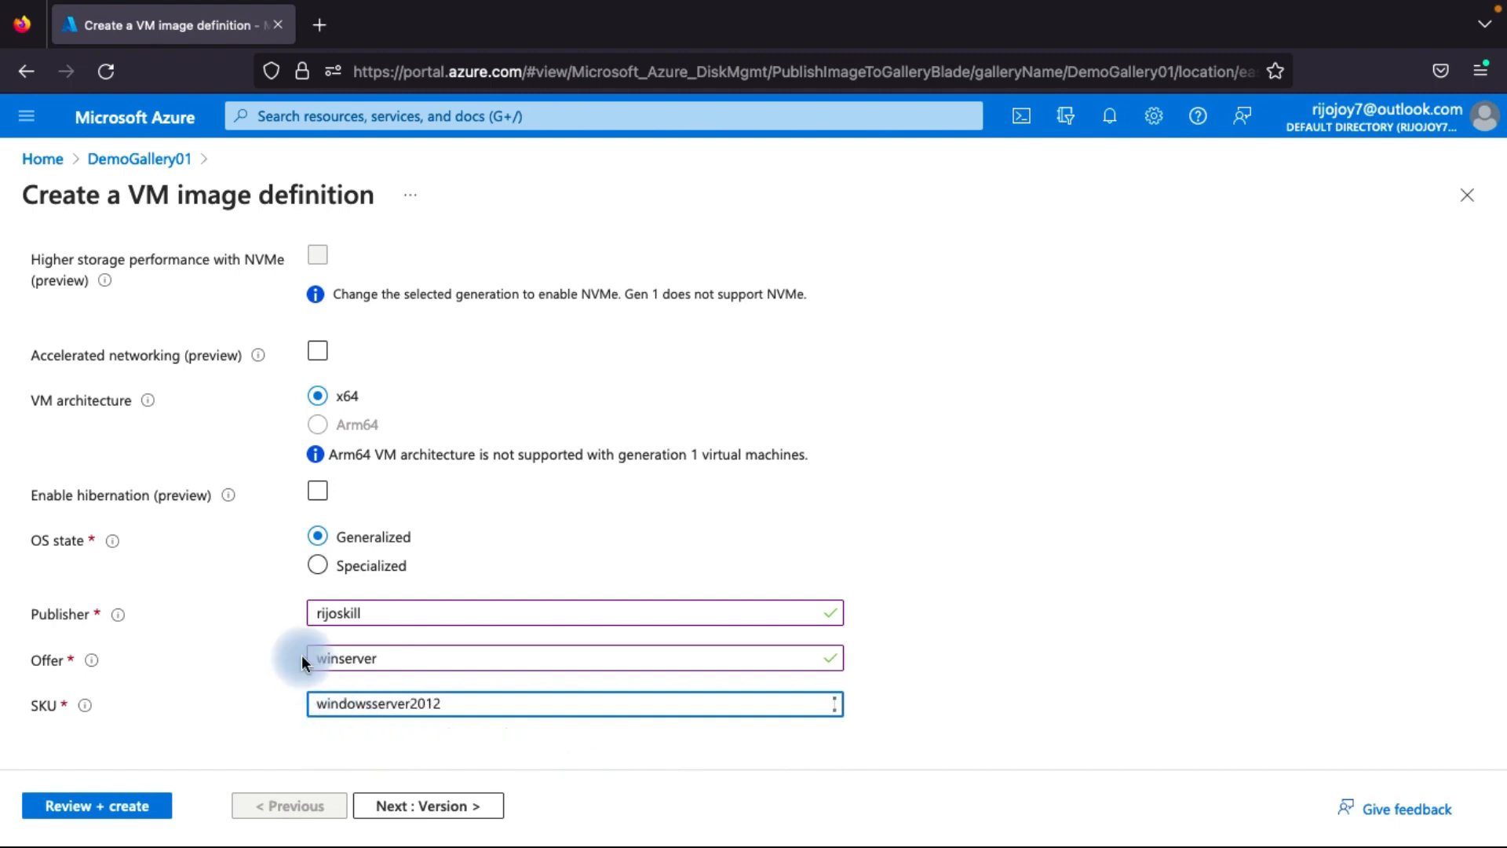
Name the image version 1.0.0, keep (US) East US as its region, and check which source images are available.
click(430, 807)
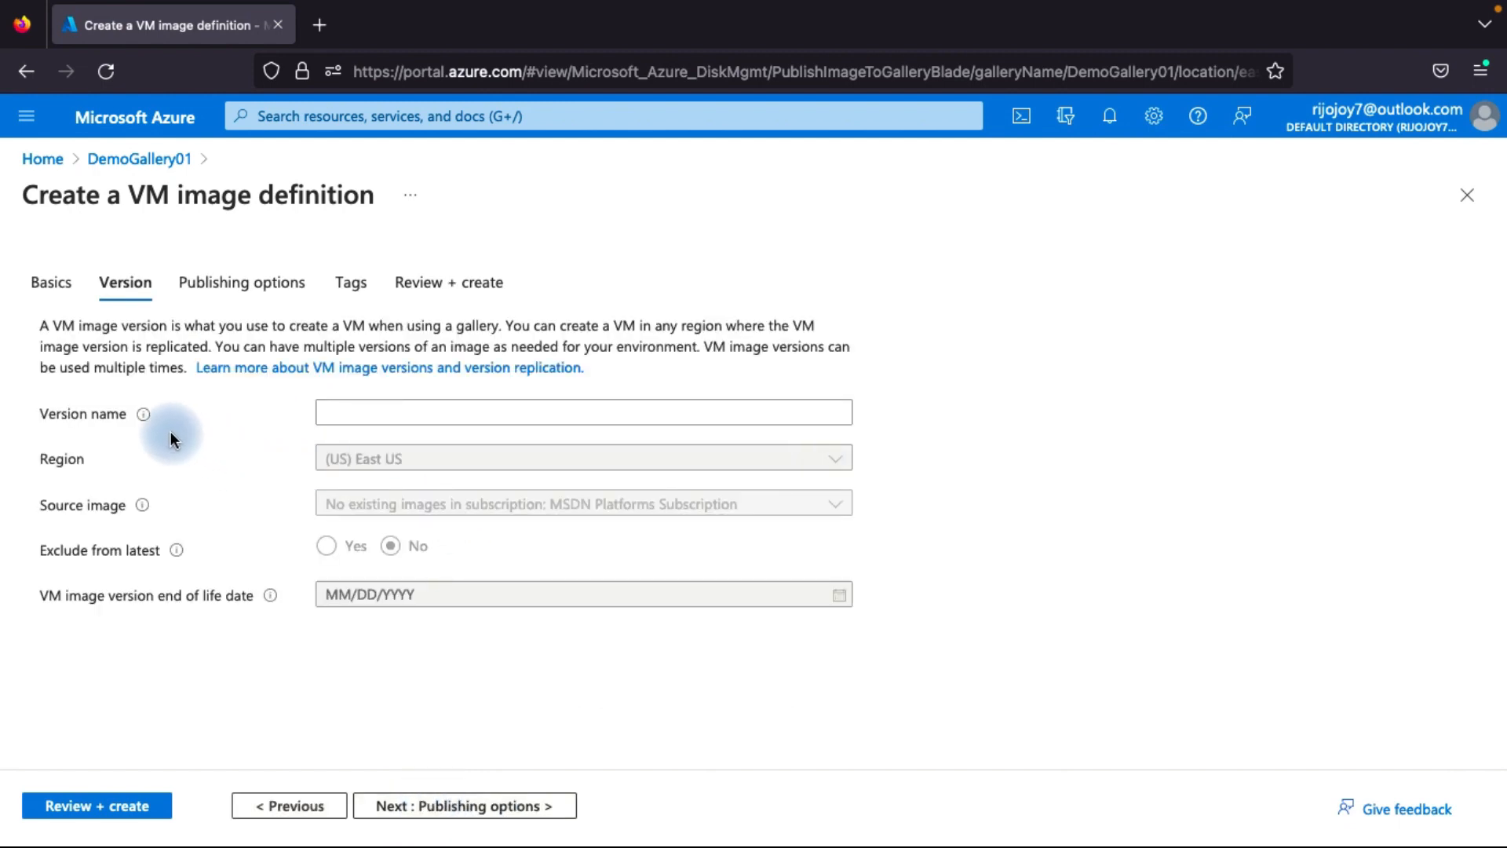
mouse_move(143, 415)
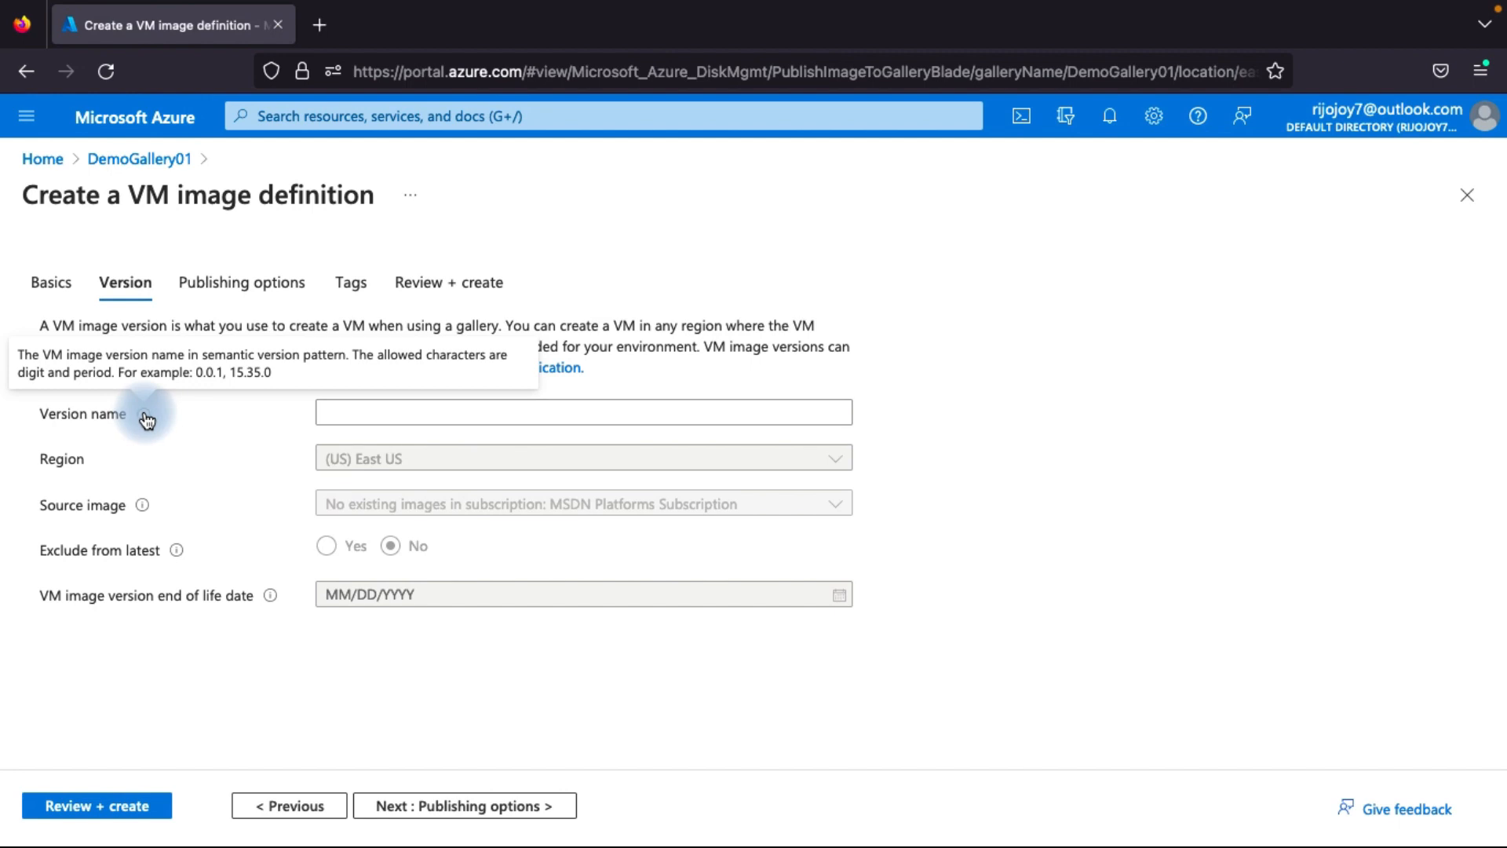
click(363, 410)
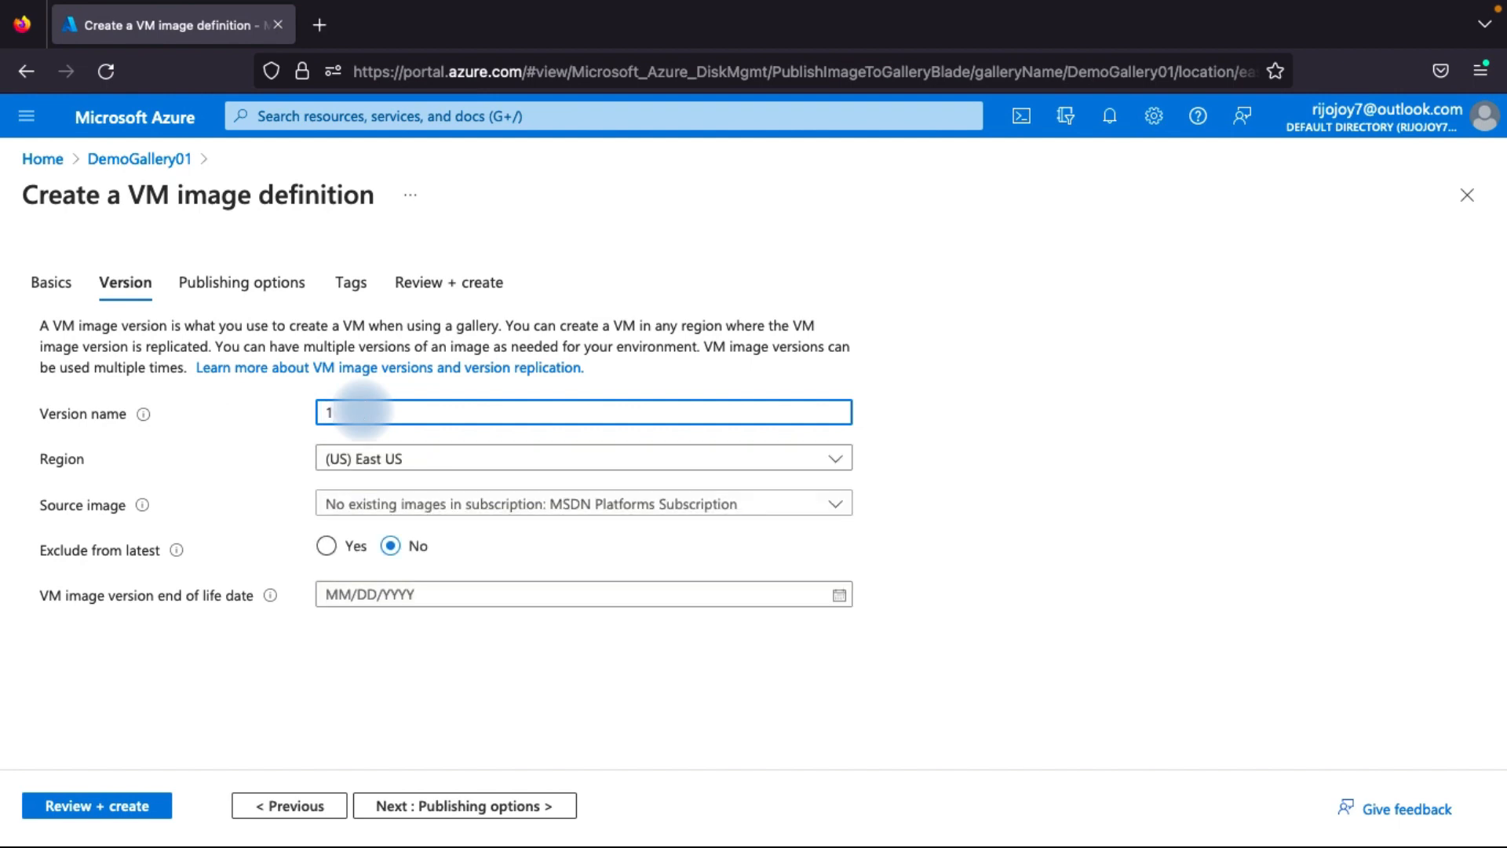
text(1.0.0)
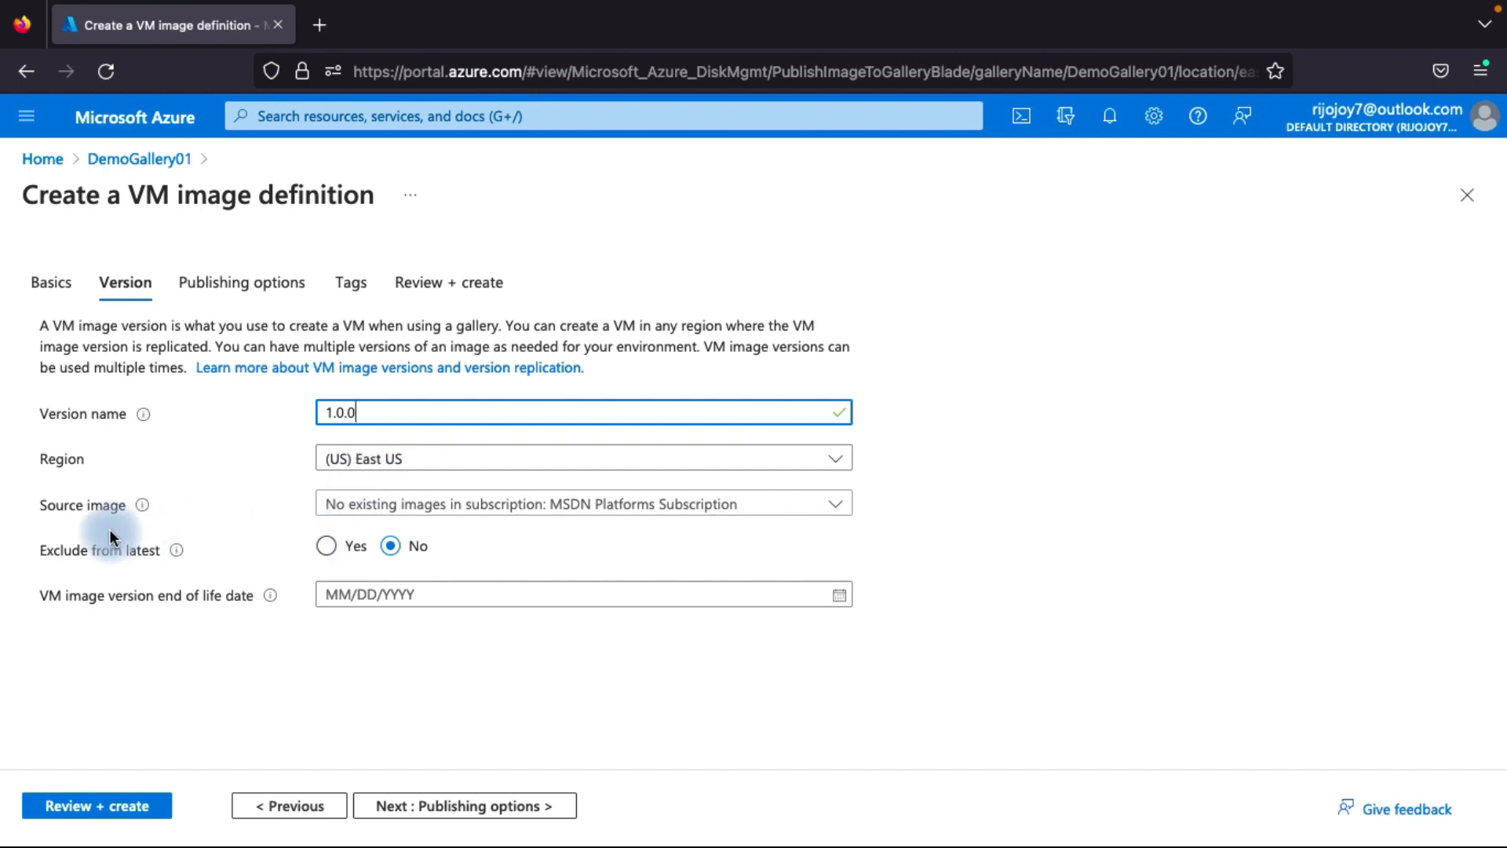
click(448, 506)
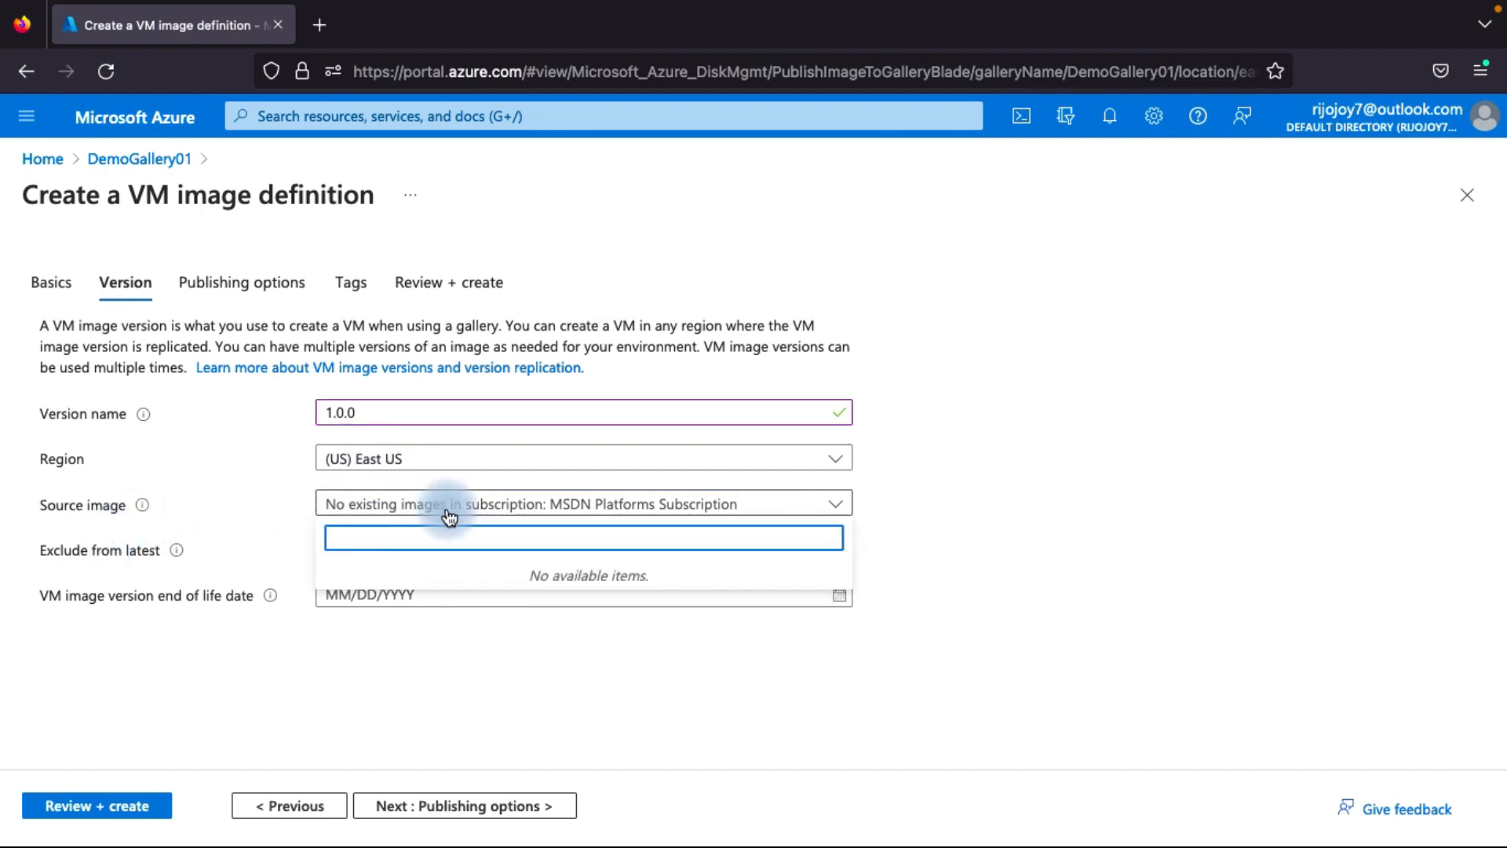
click(202, 466)
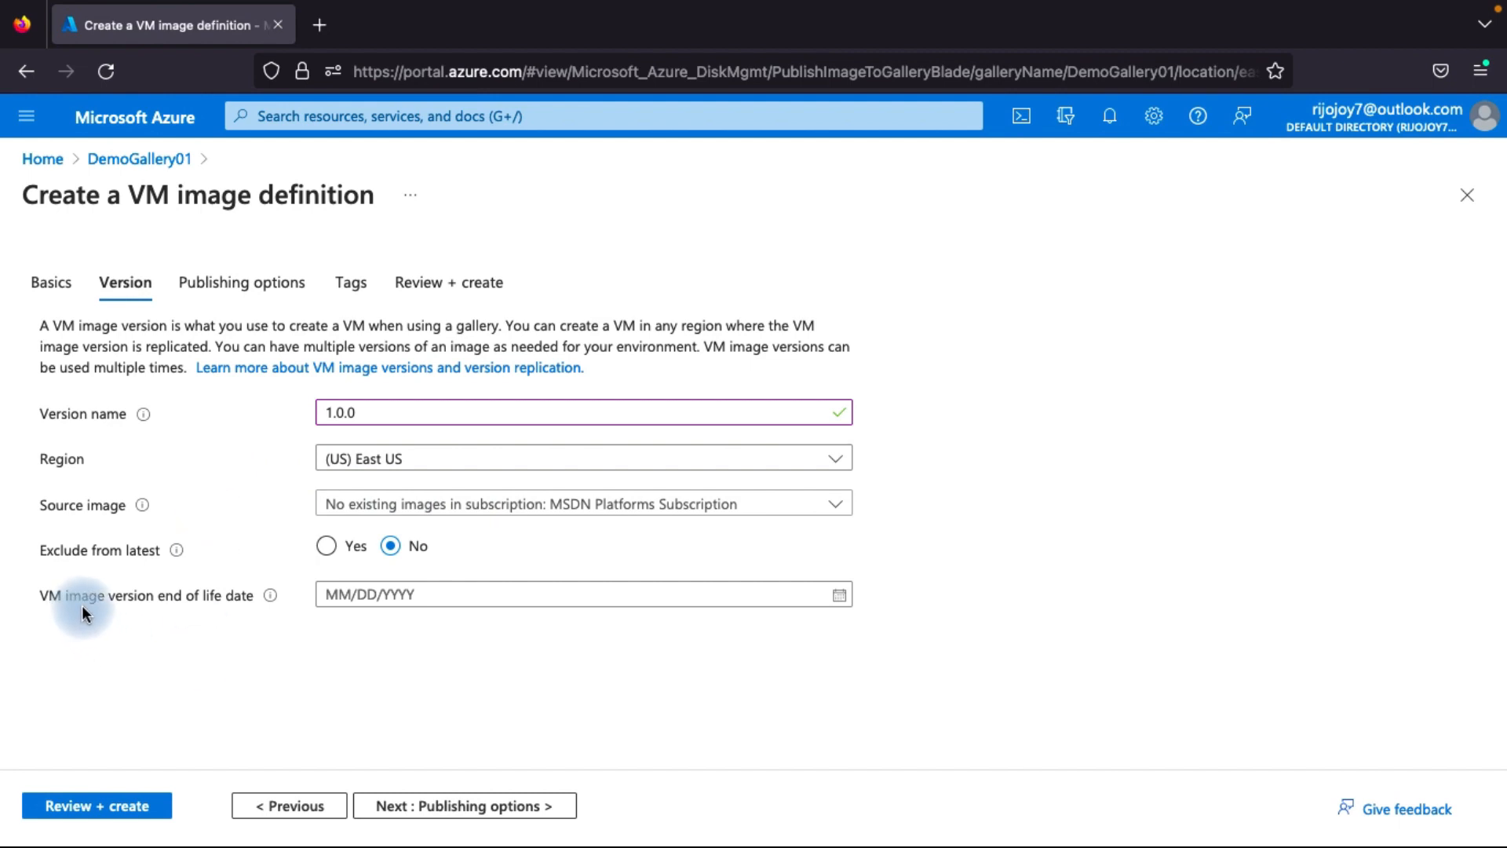
mouse_move(261, 608)
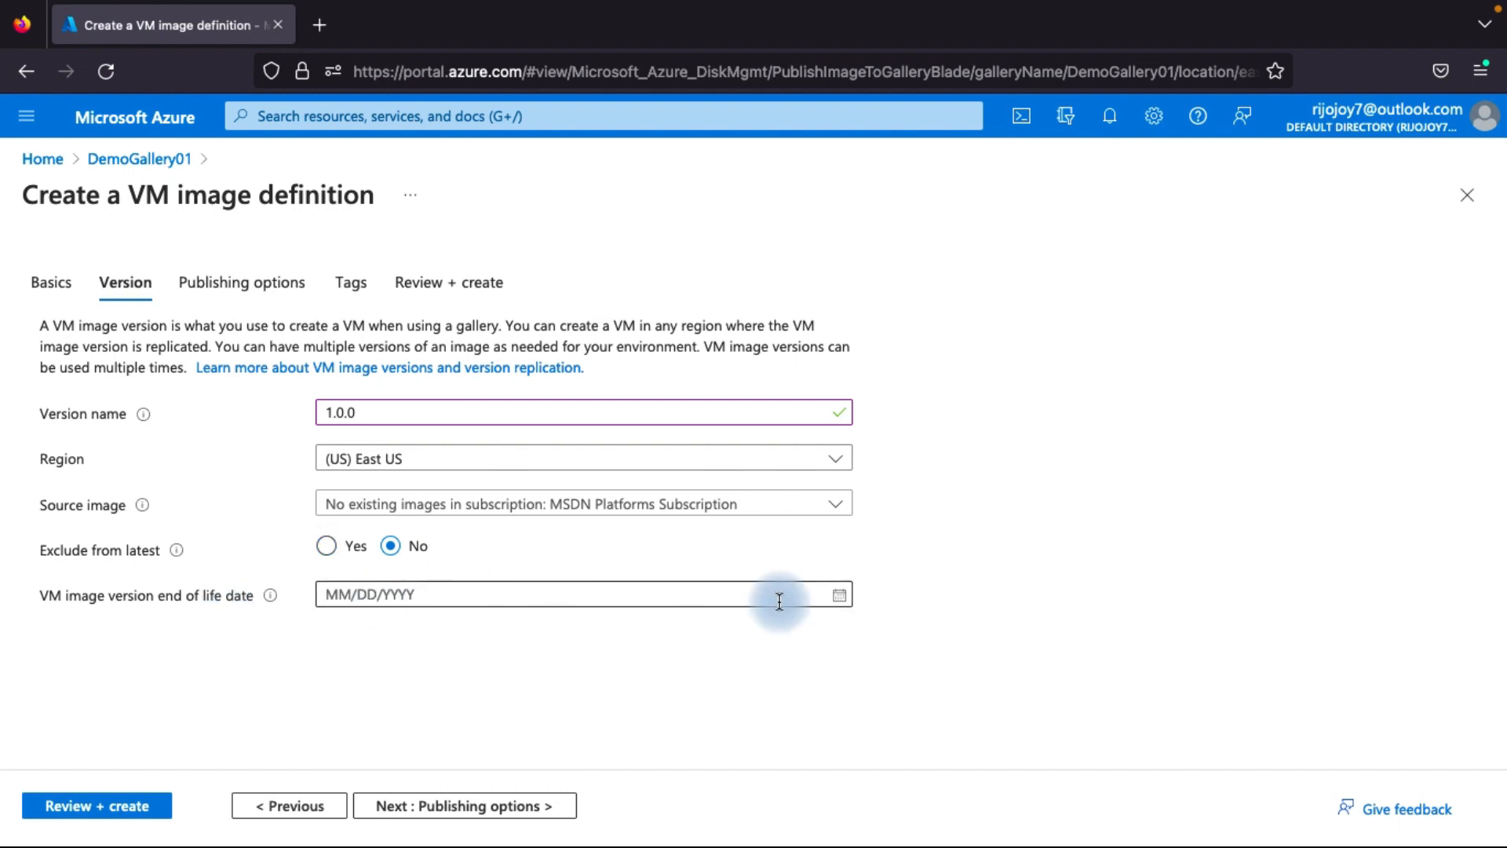
Review the image definition's publishing metadata and VM deployment recommendations, including the disk types that can be excluded.
click(449, 816)
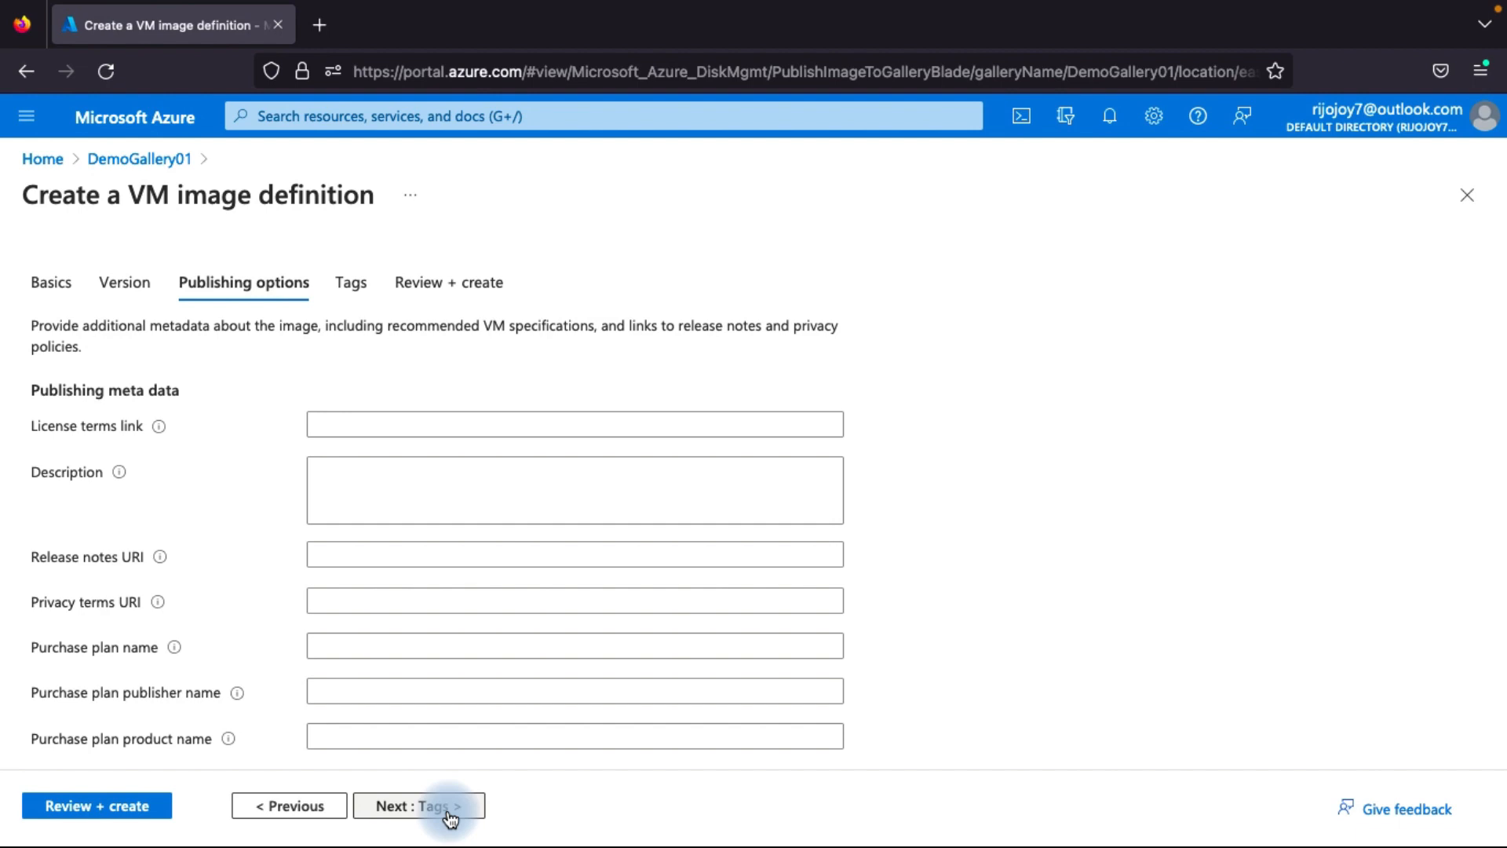
scroll(126, 511, down, 1)
scroll(84, 518, down, 2)
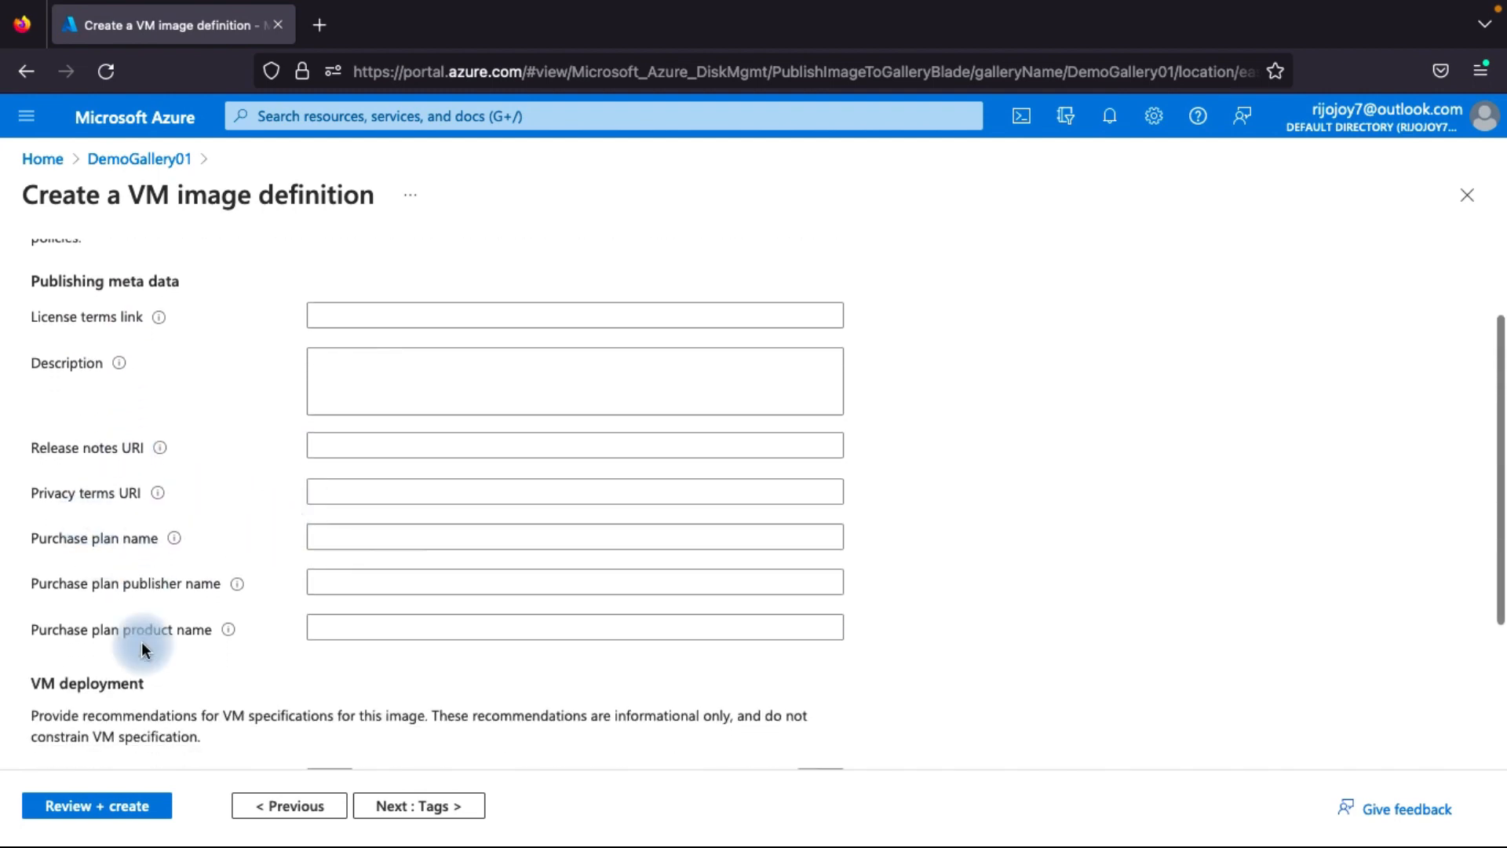
scroll(78, 520, down, 1)
scroll(111, 531, down, 1)
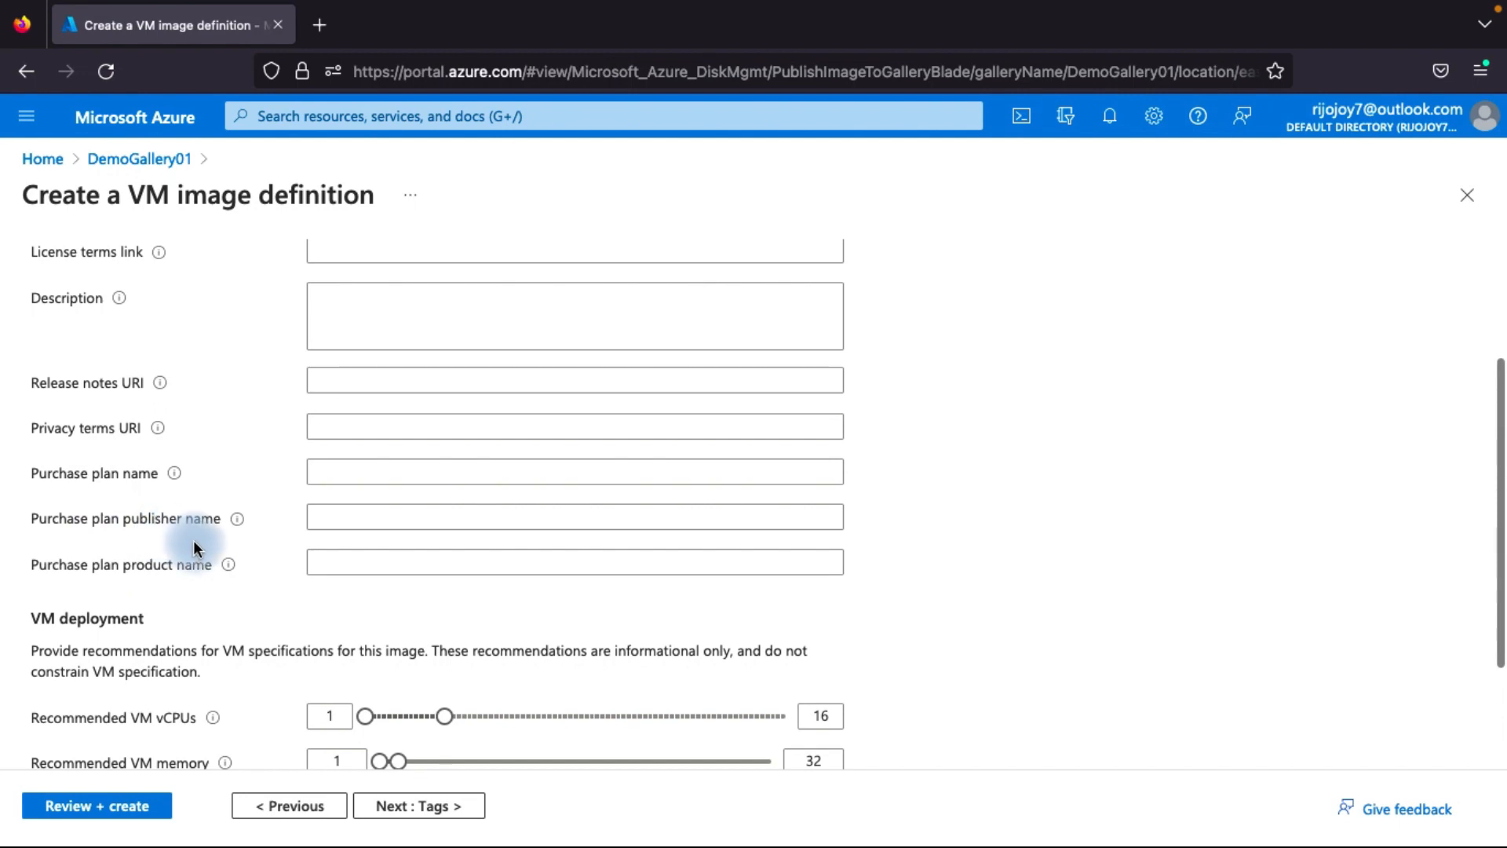
scroll(195, 547, down, 4)
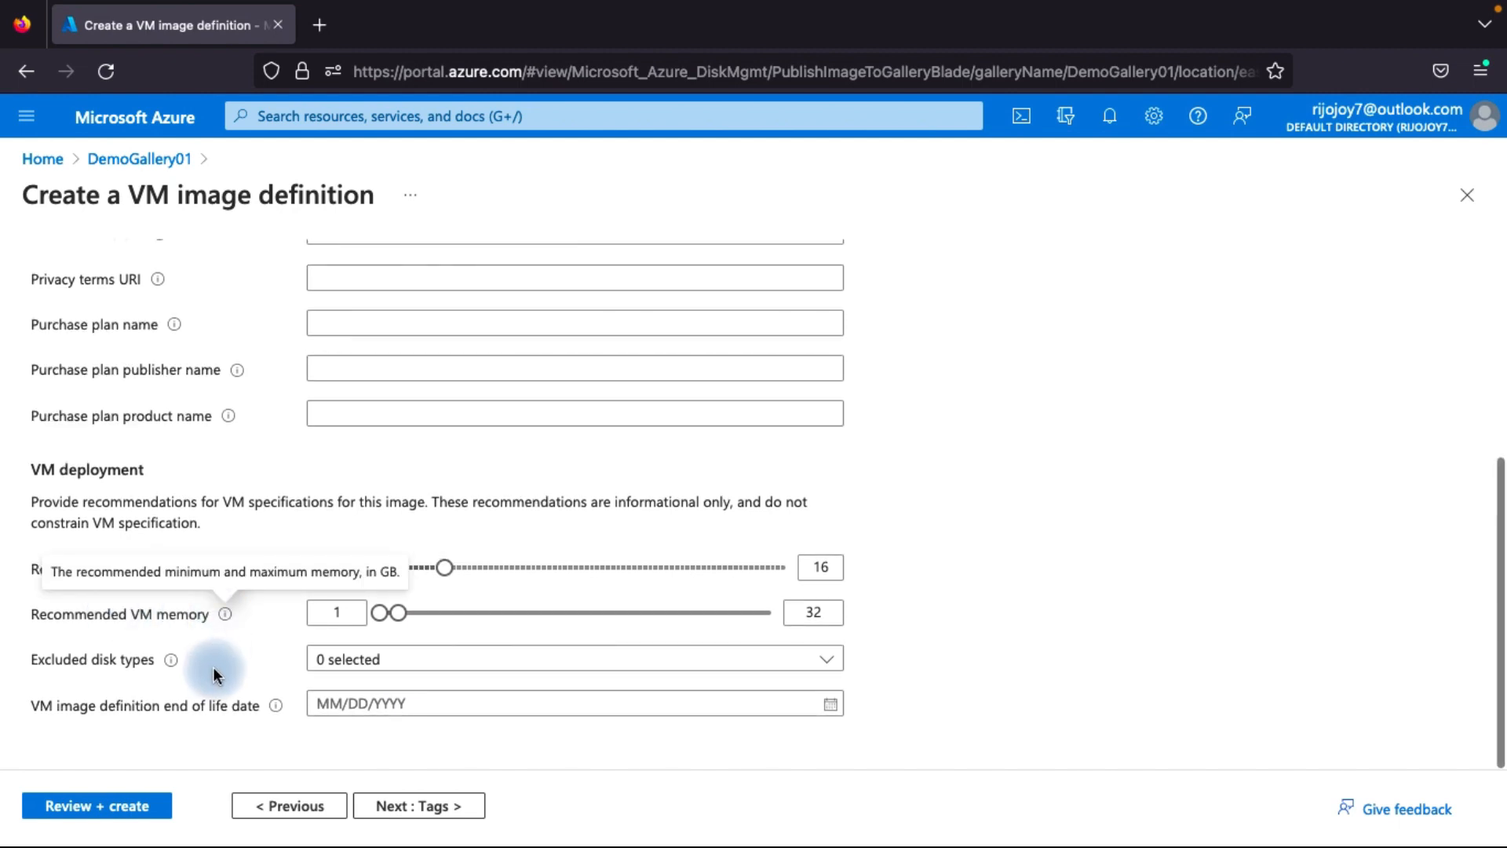
click(380, 675)
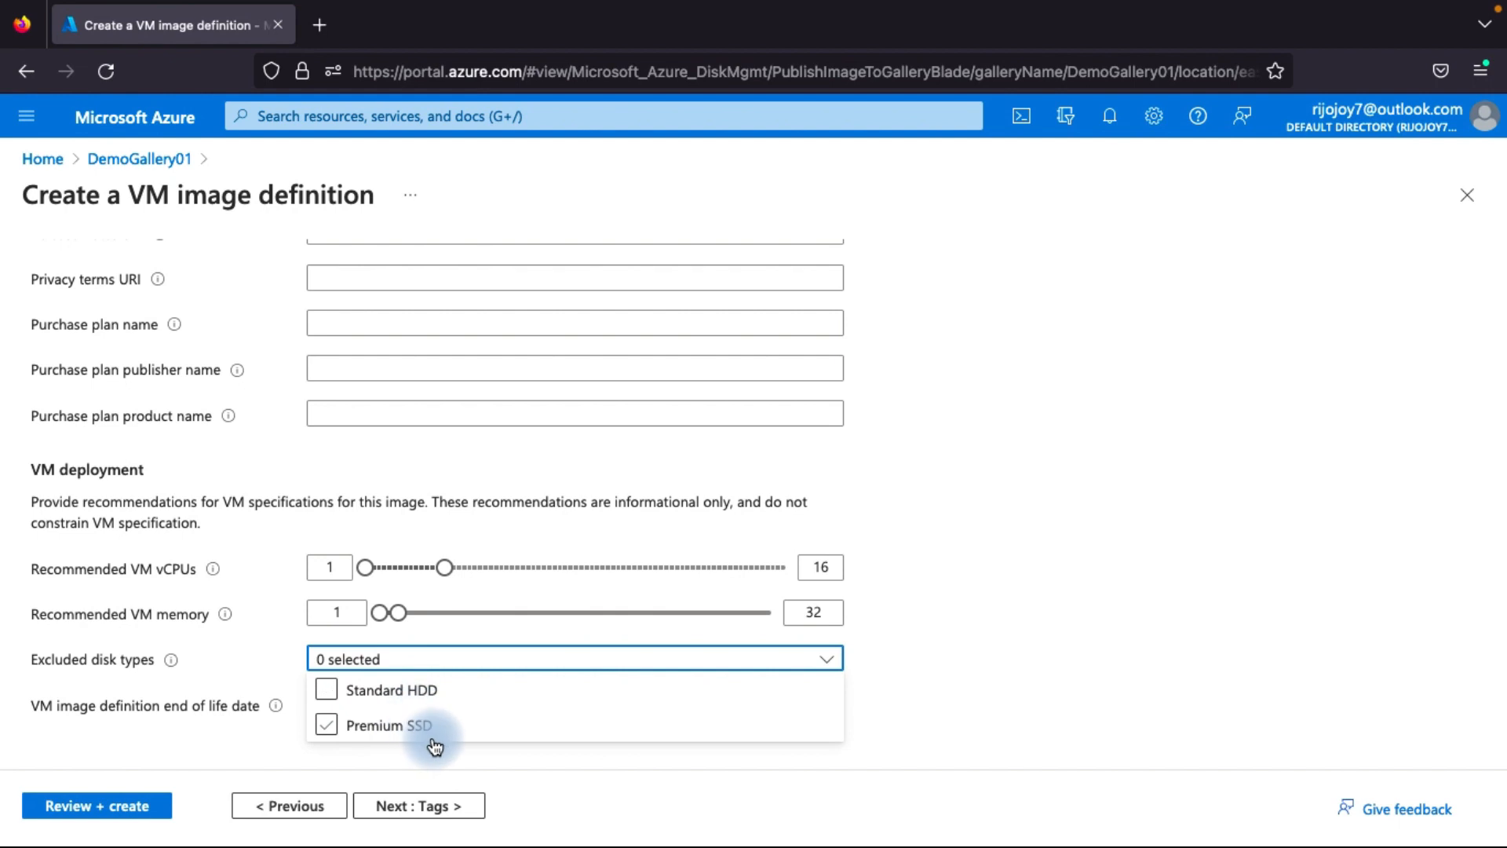
click(155, 691)
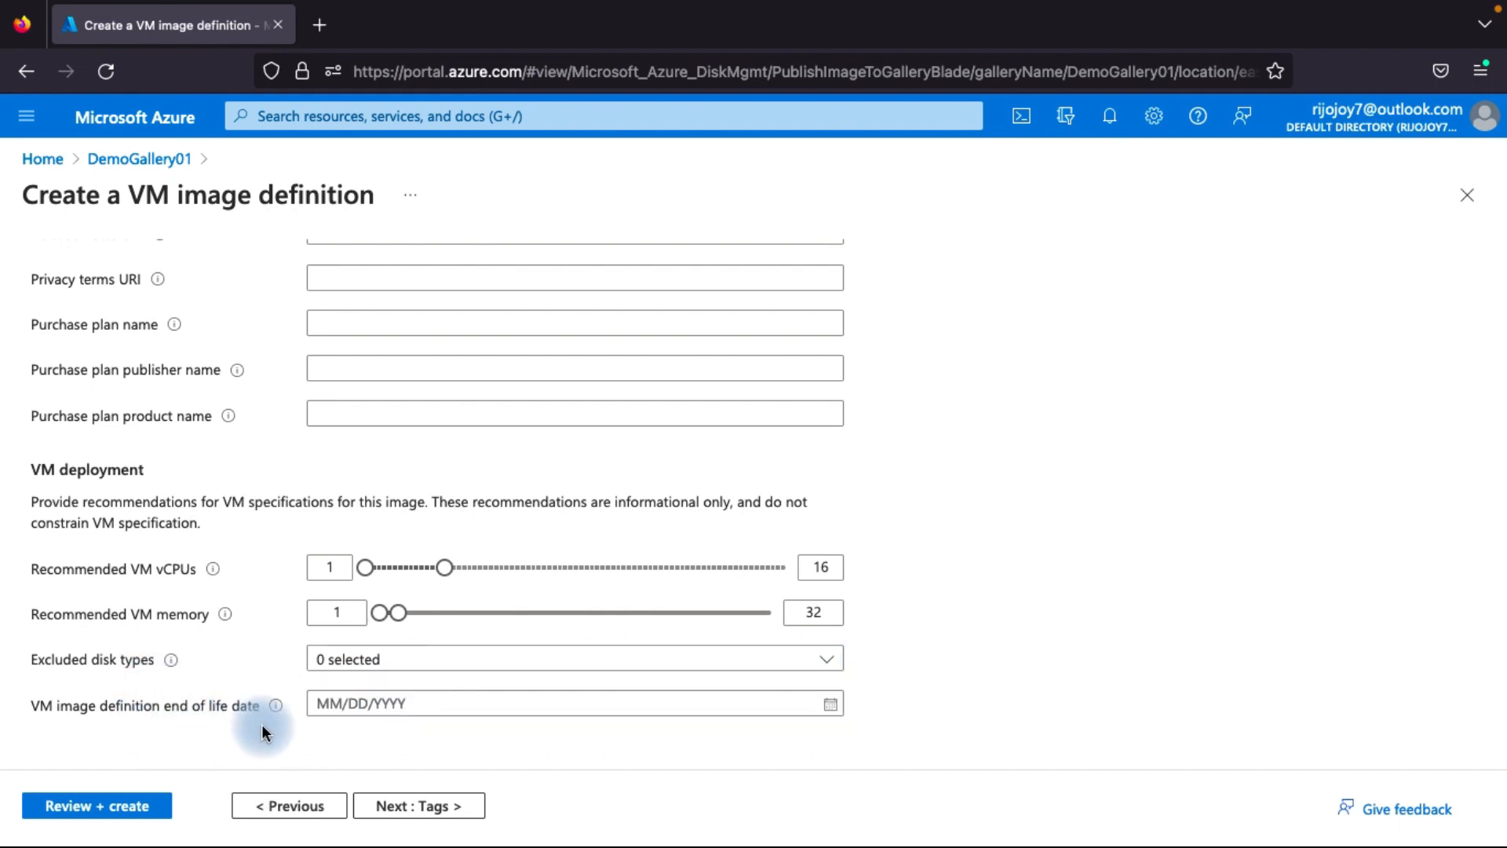
scroll(252, 412, up, 3)
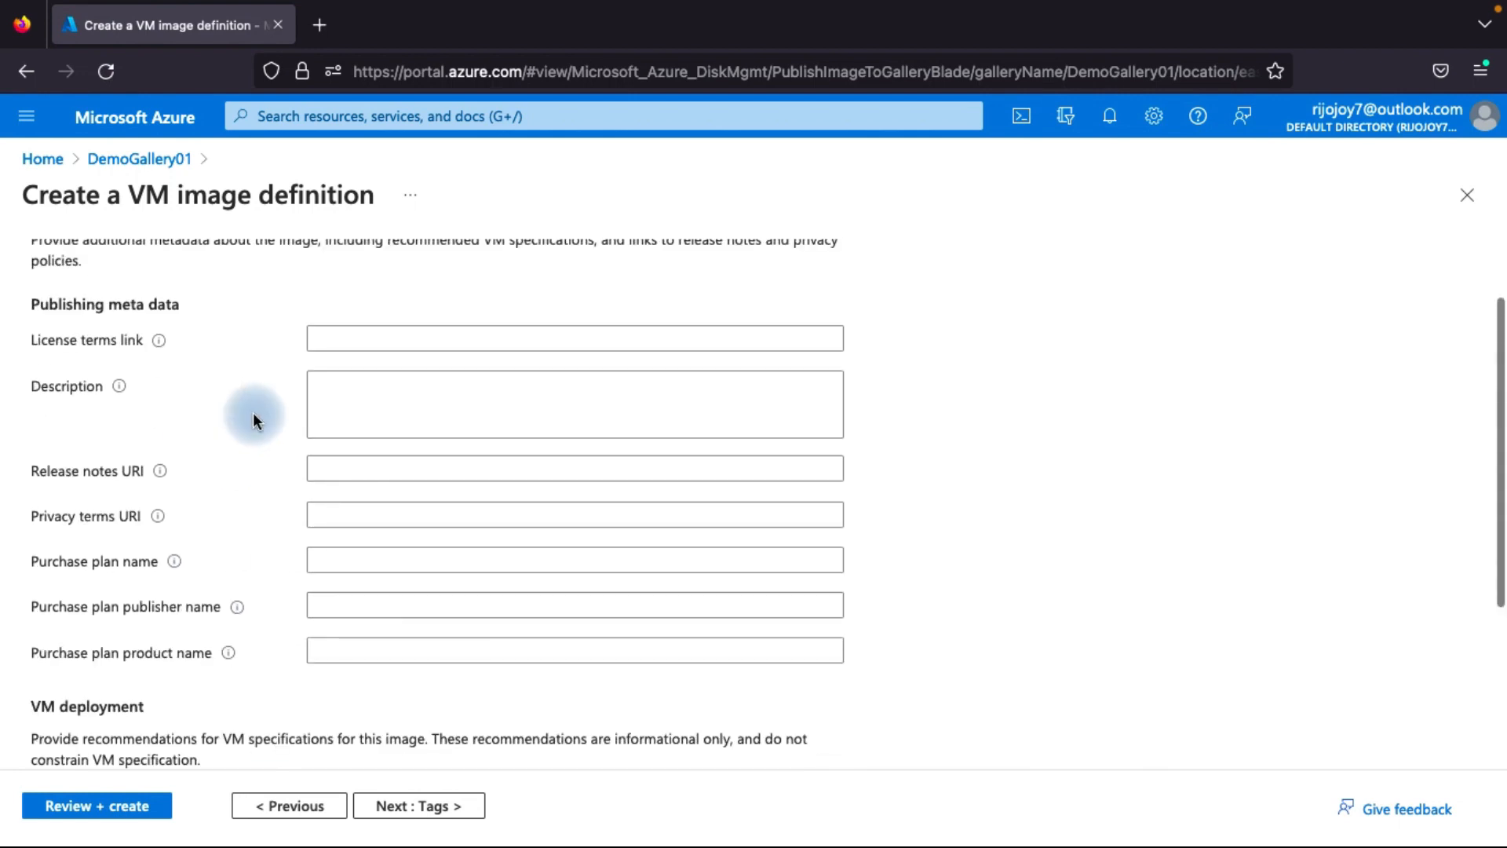
scroll(253, 420, down, 3)
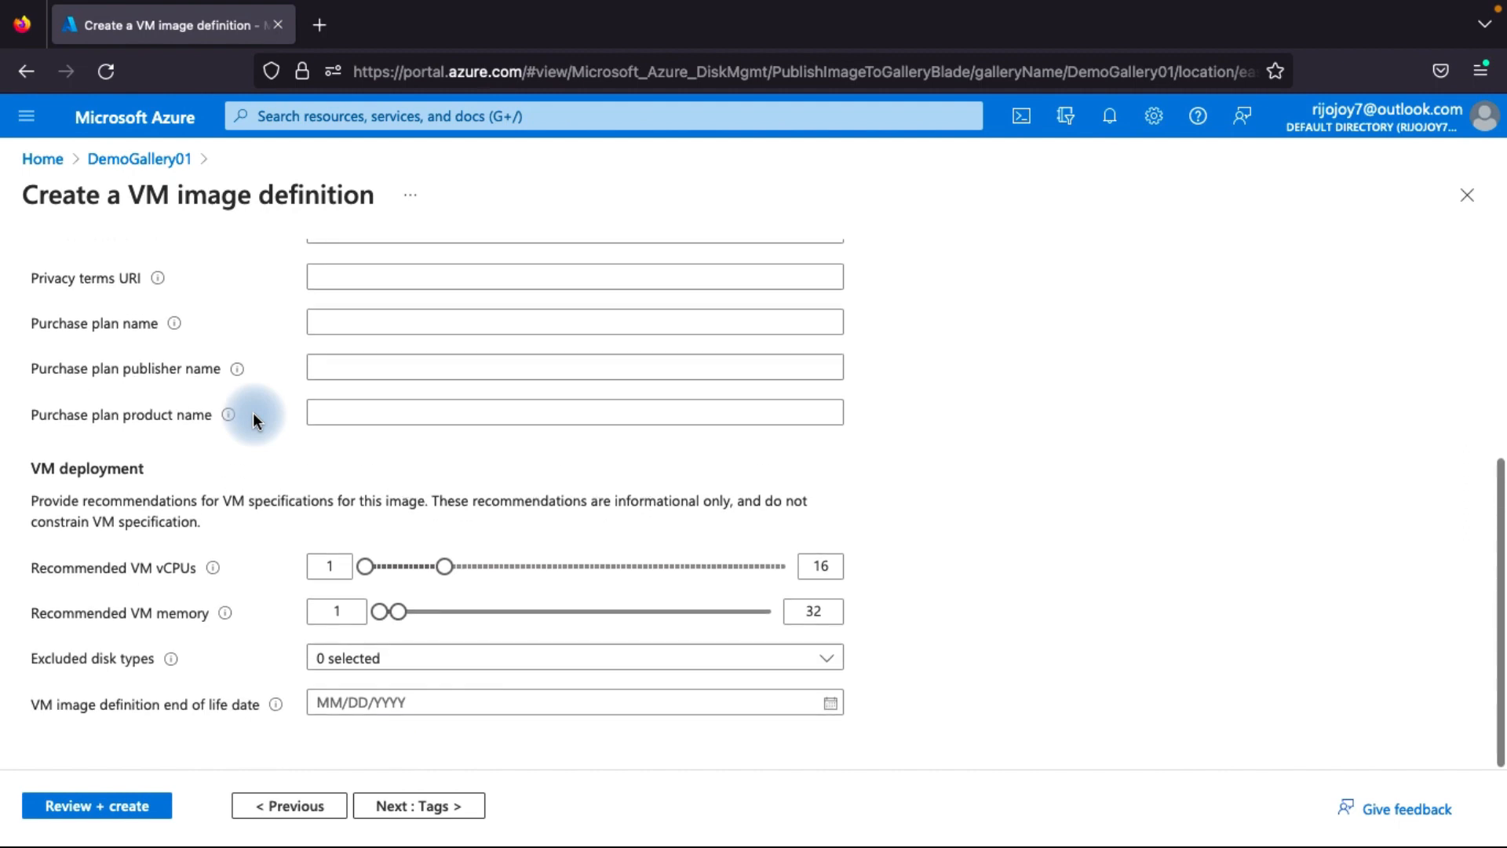
Leave the tags empty, validate the VM image definition's settings and create it.
click(405, 811)
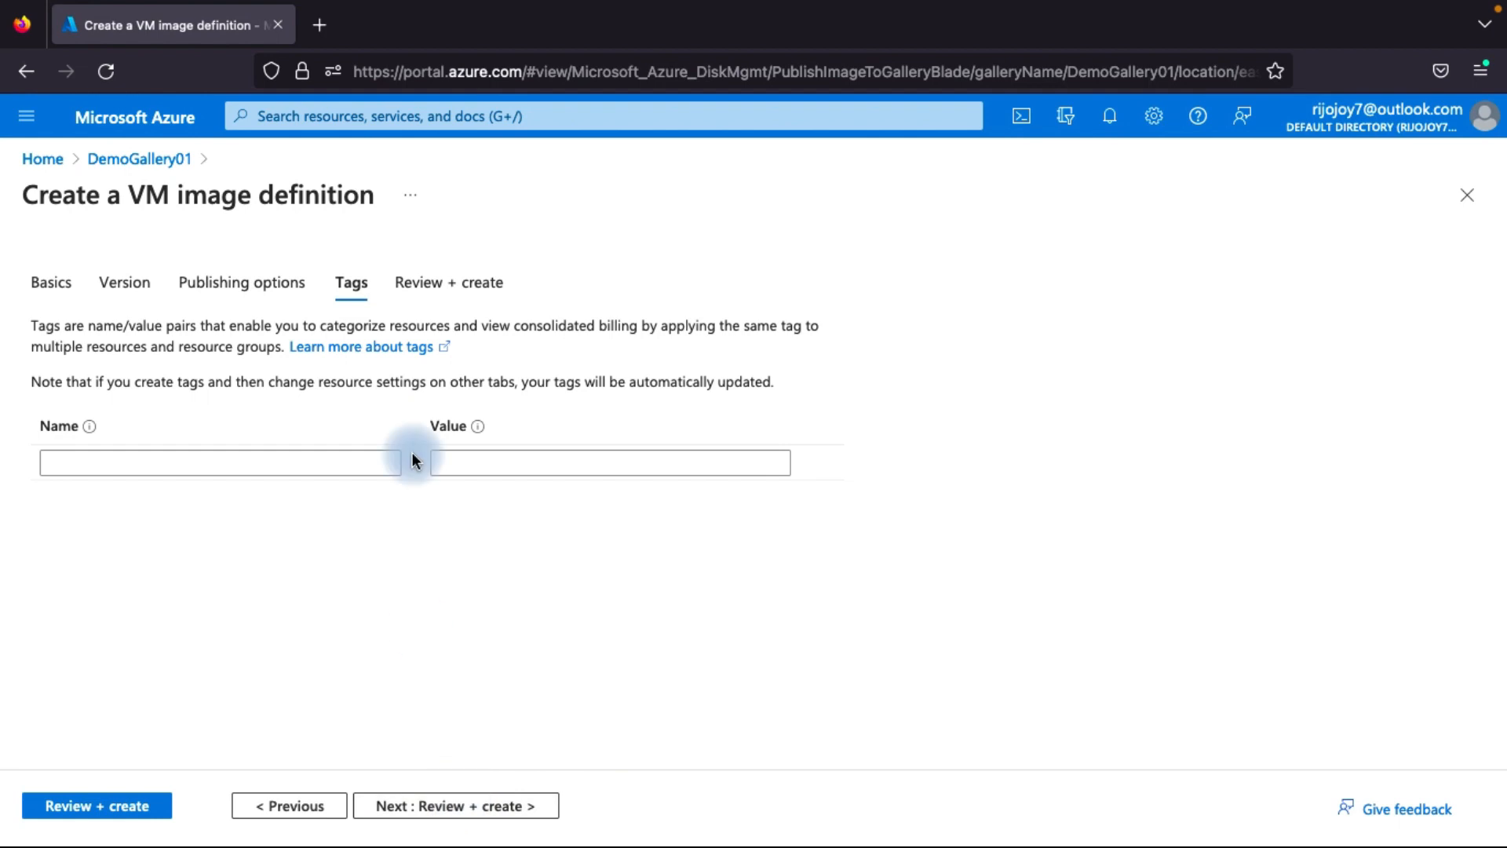
click(475, 805)
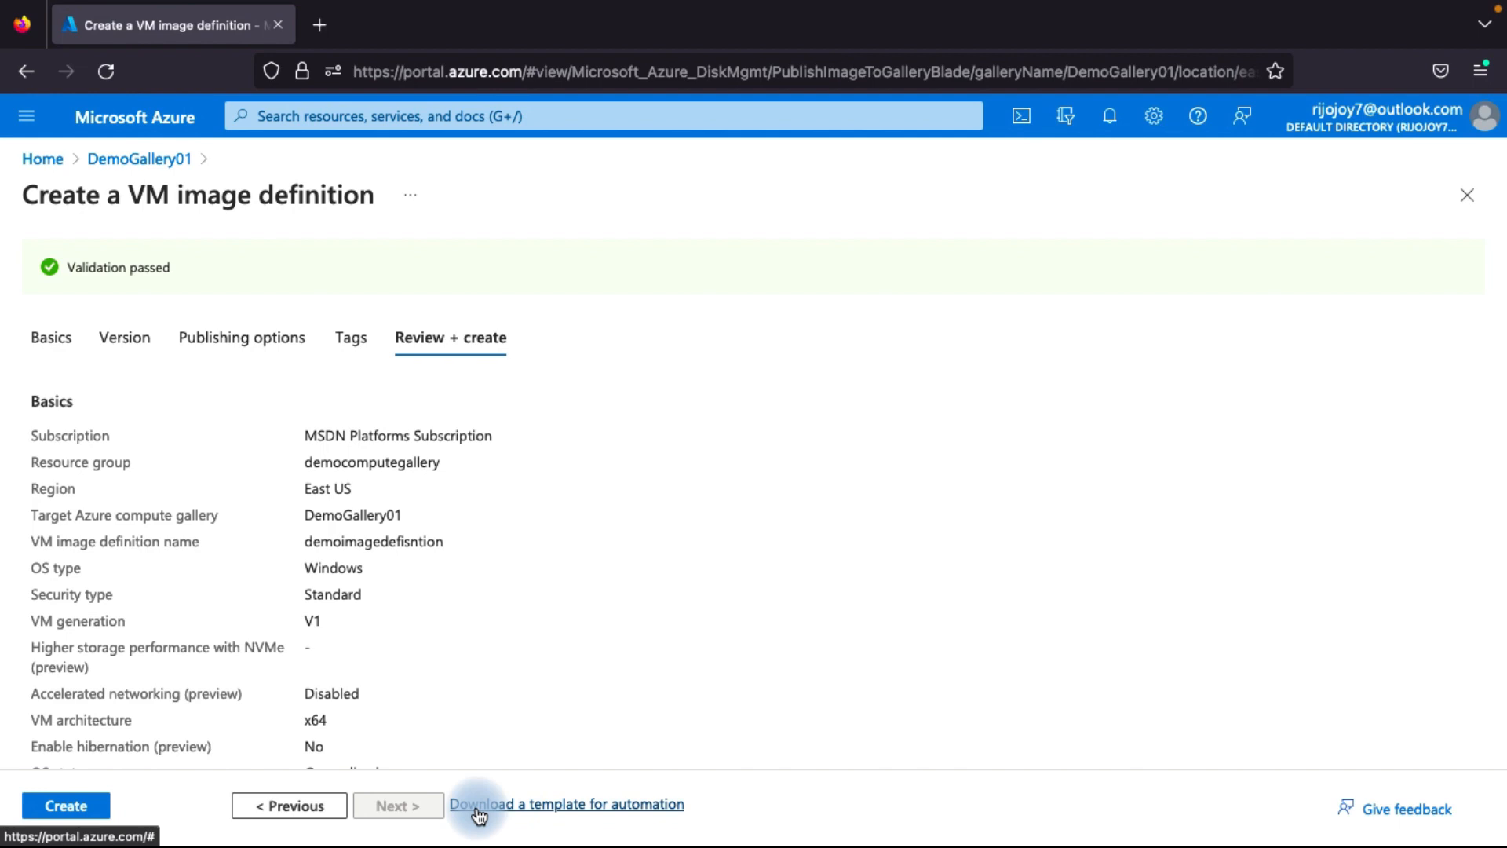
click(55, 805)
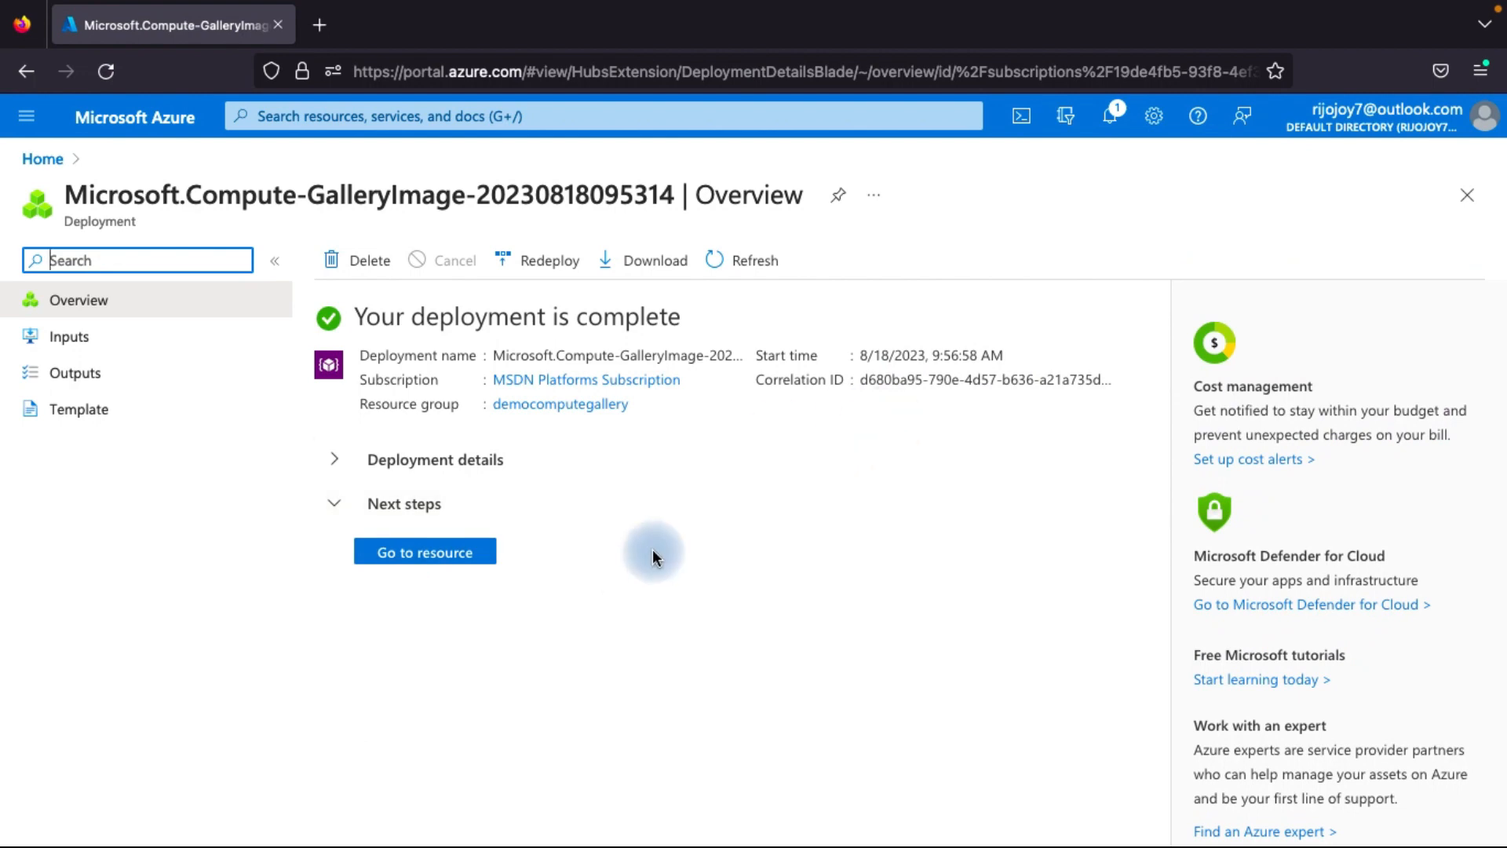
Check the deployment notifications and open the newly deployed VM image definition.
click(1109, 115)
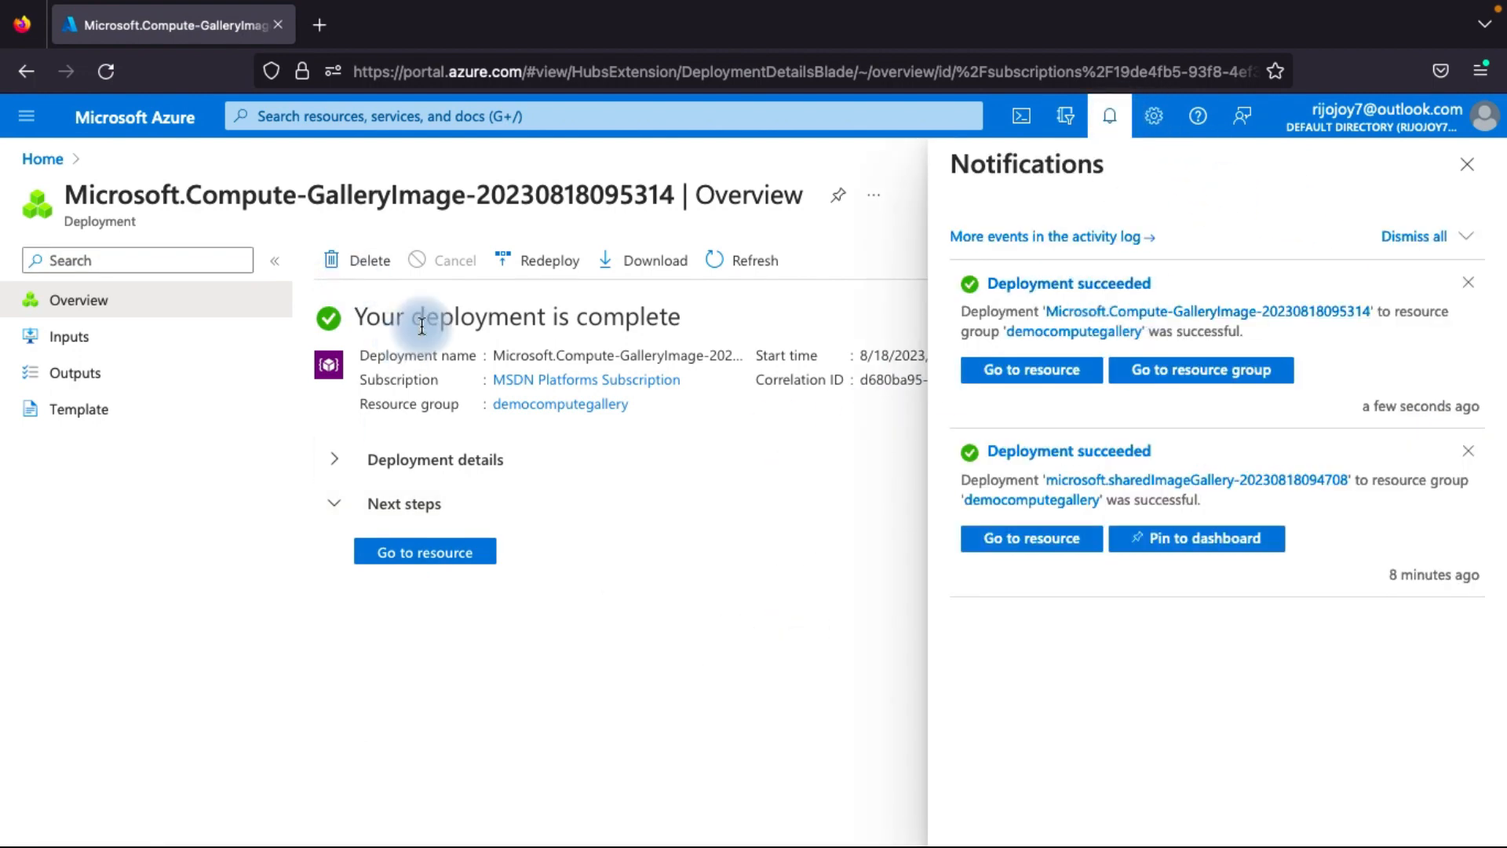
click(440, 564)
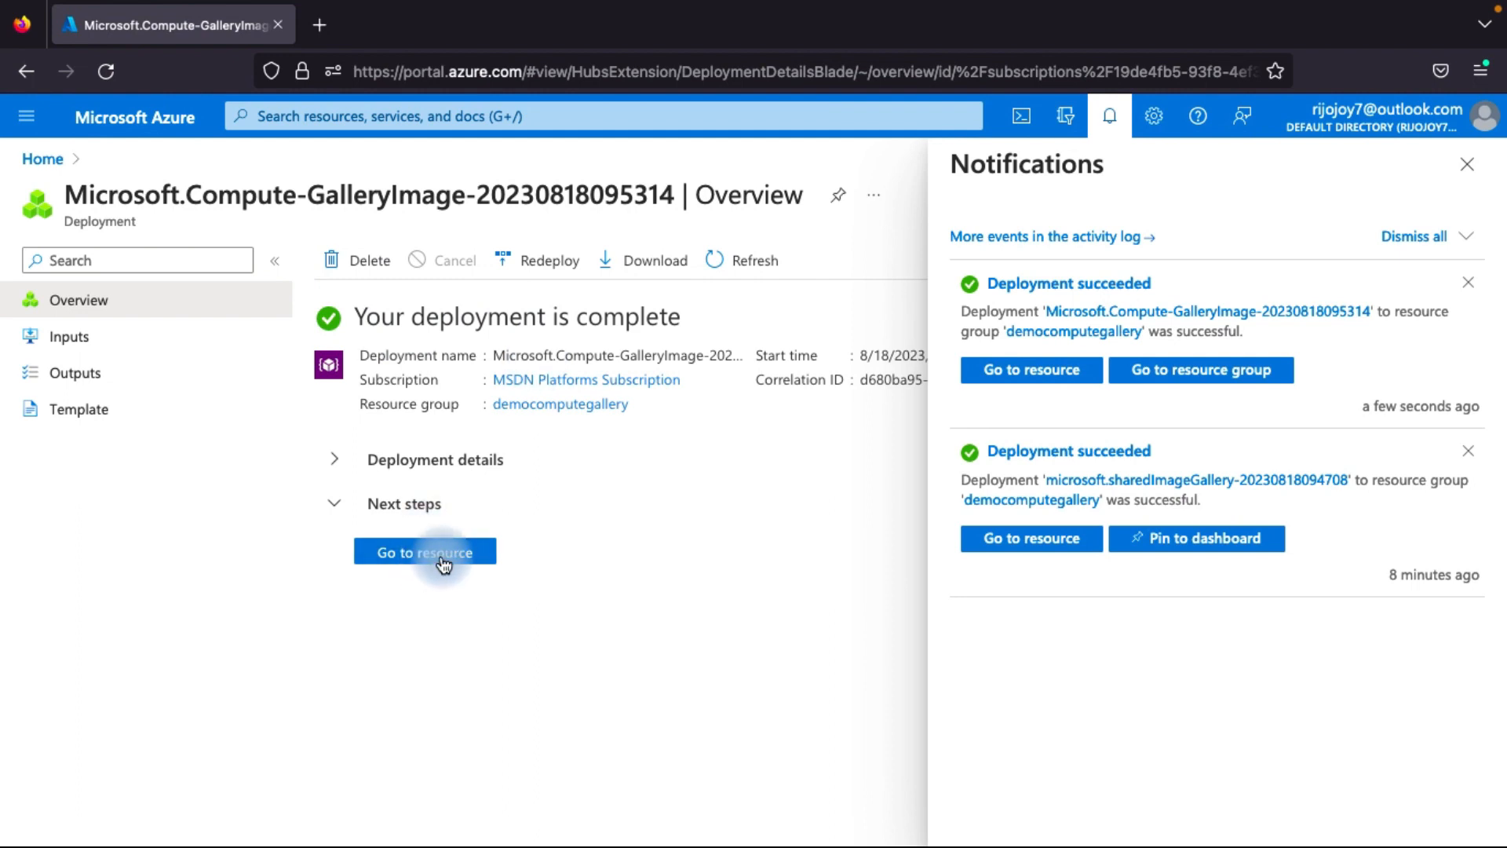
click(377, 289)
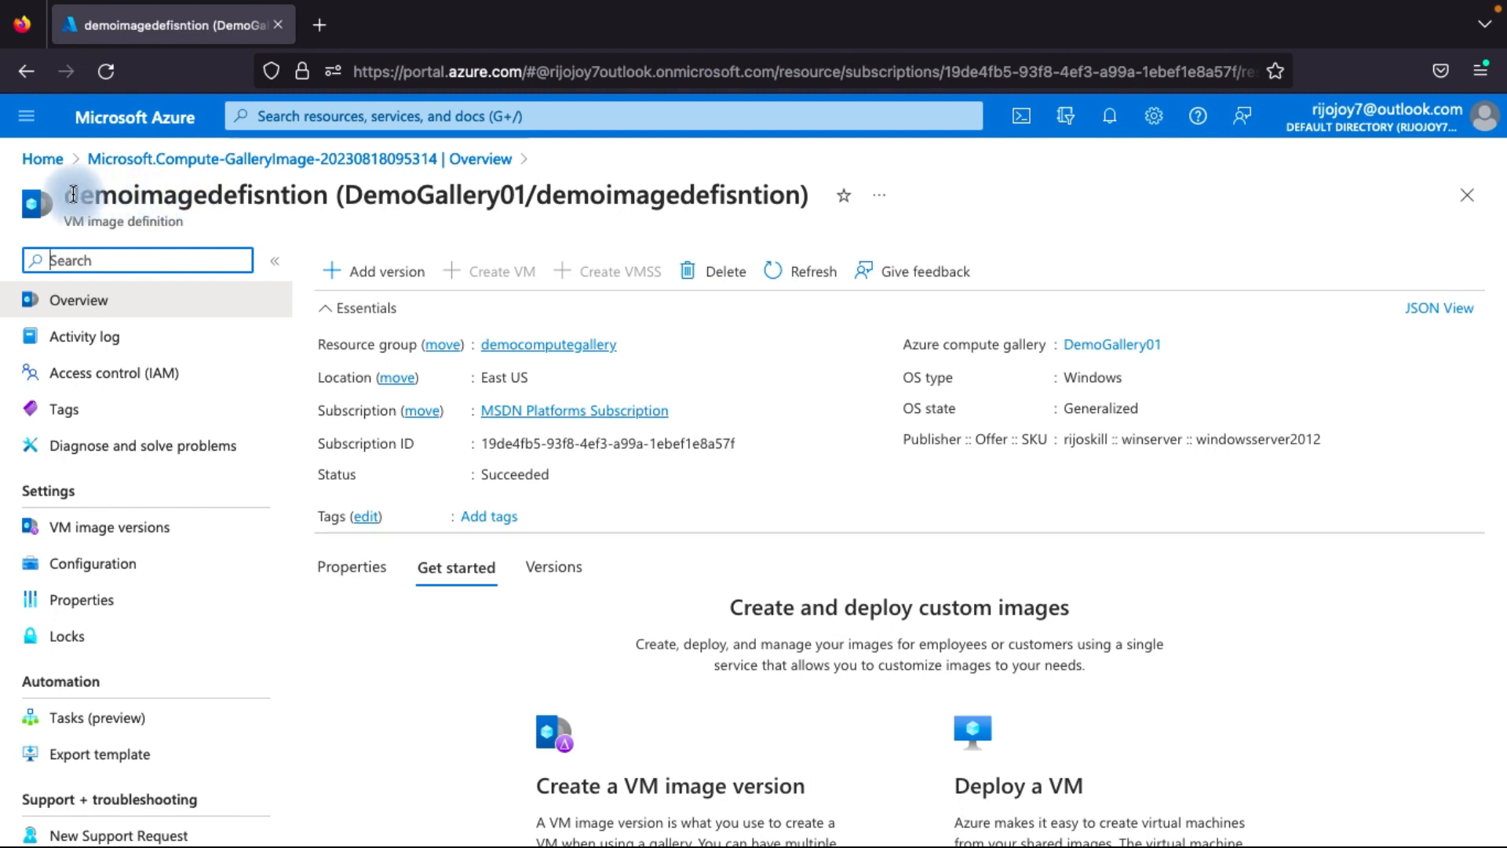
Examine the overview of demoimagedefisntion and its list of VM image versions.
drag(79, 194, 290, 193)
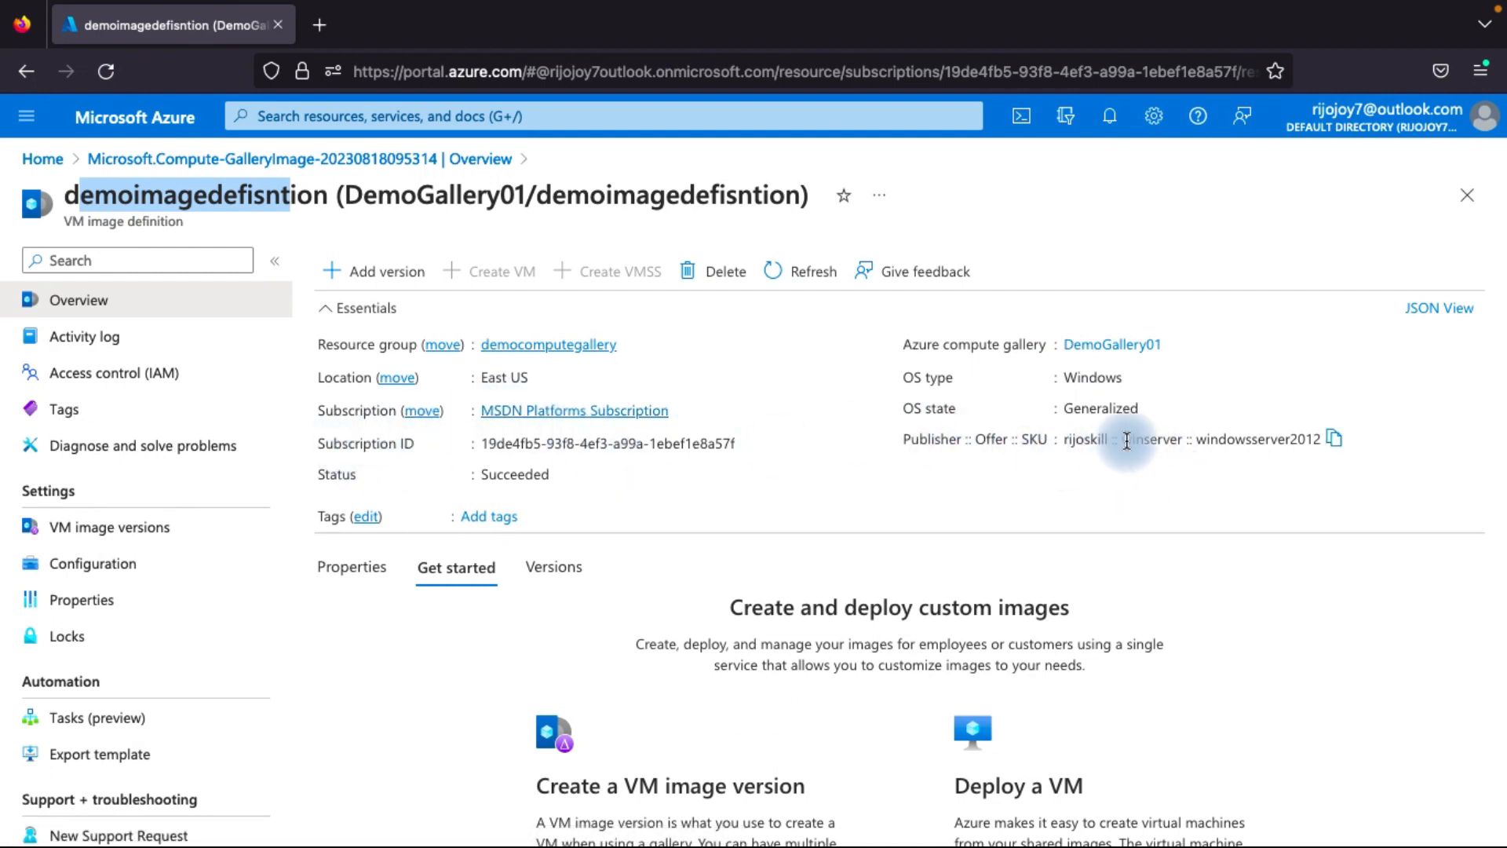
scroll(606, 575, down, 3)
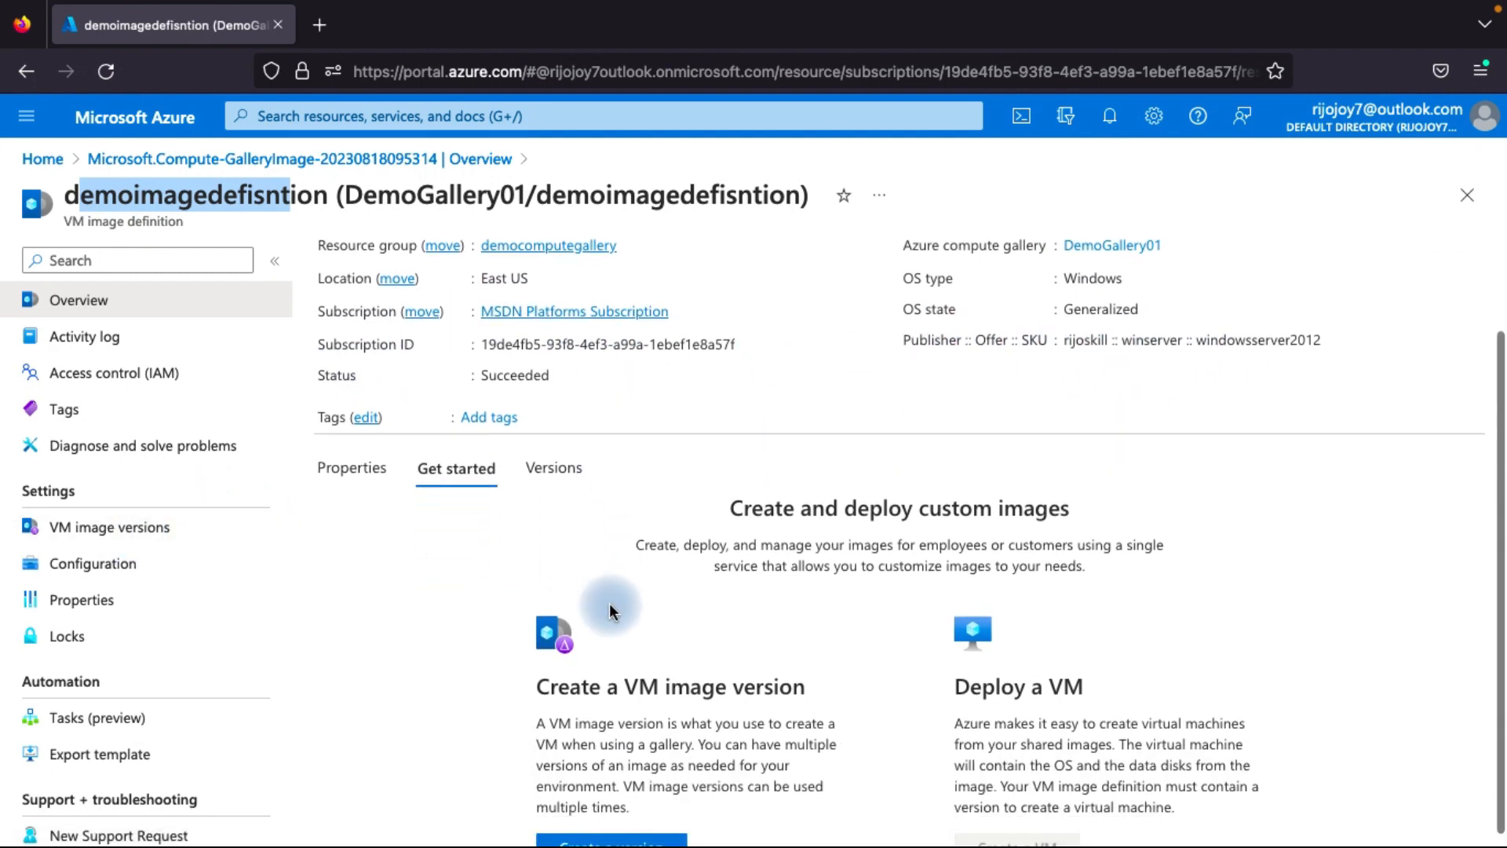
click(535, 468)
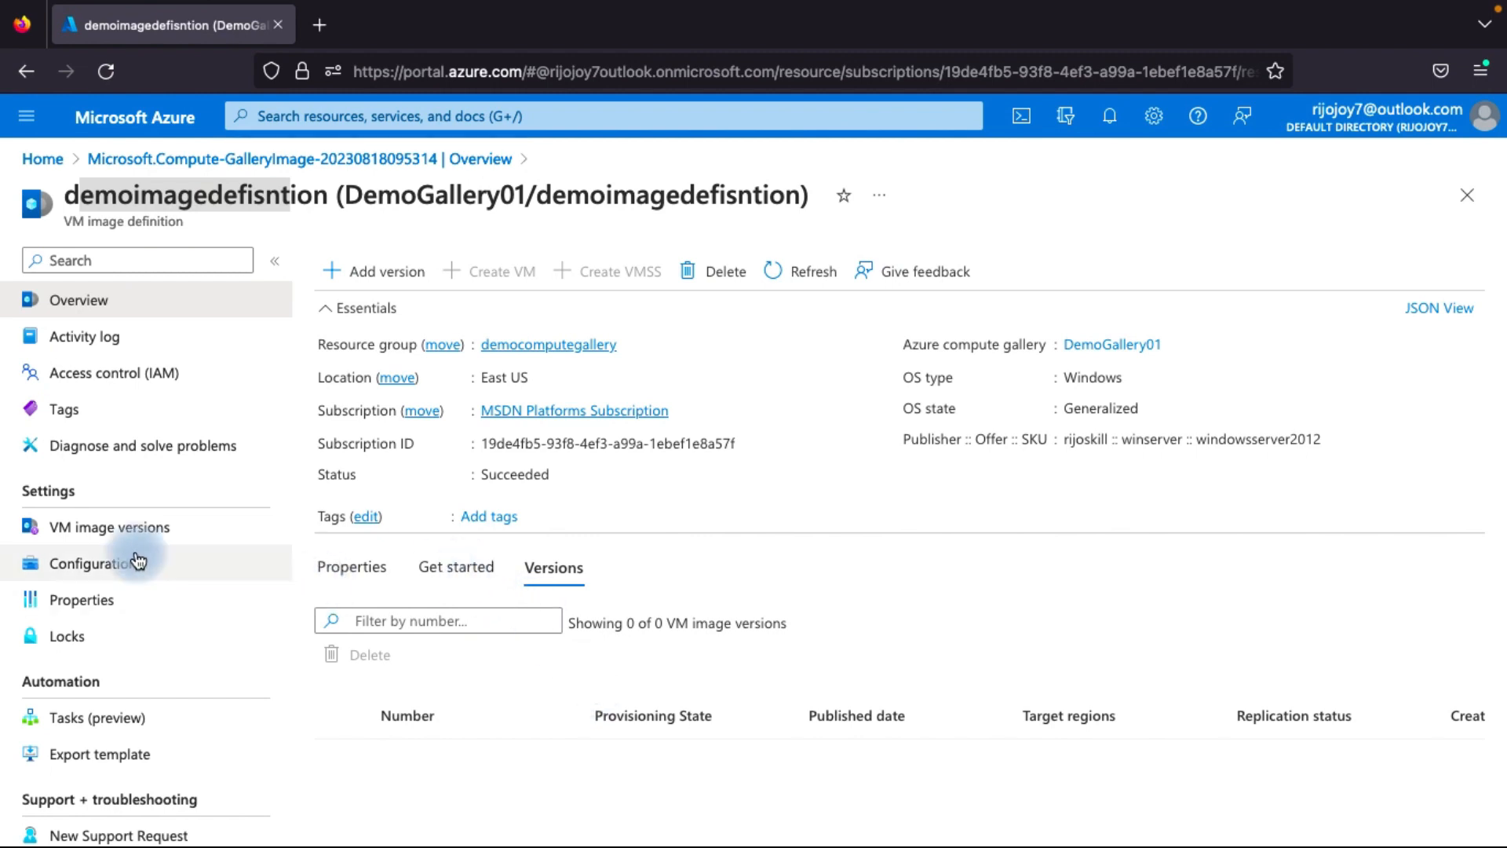
click(126, 527)
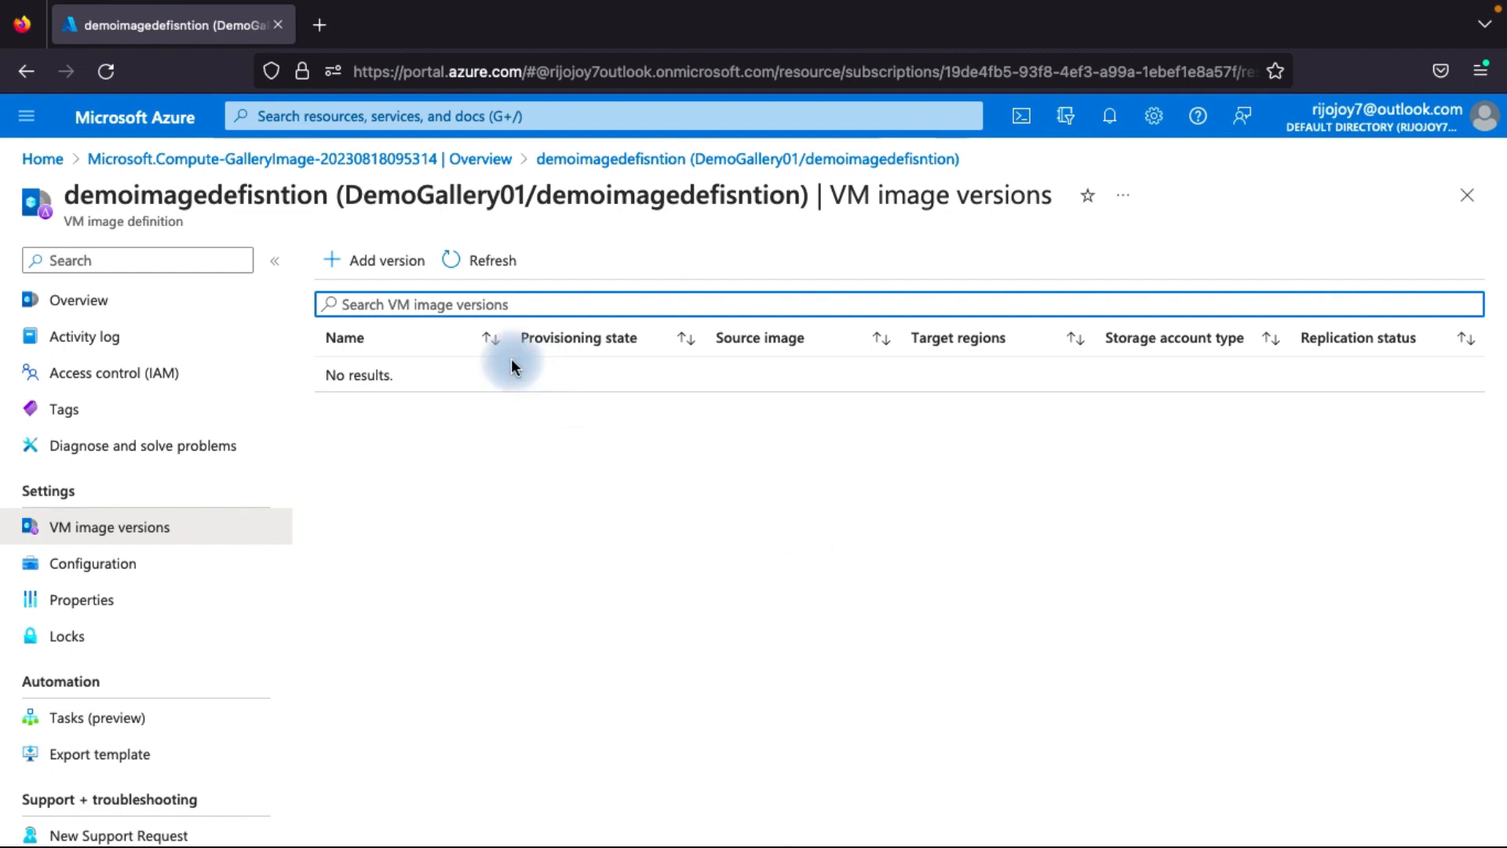
Return to the portal home, open the vvmdemo resource group and open its virtual machine vmdemo01.
click(178, 130)
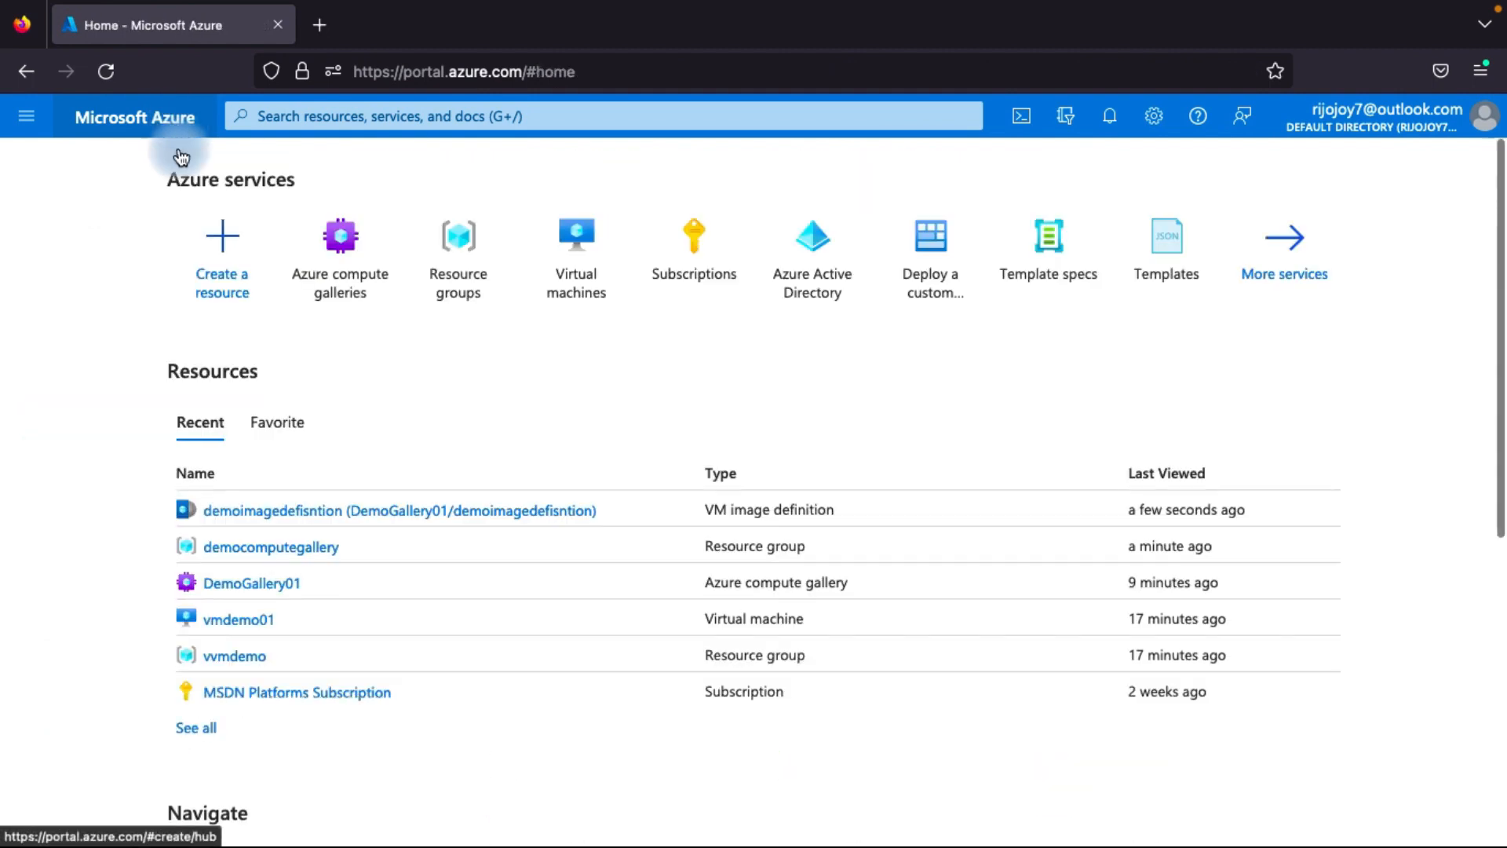
mouse_move(224, 661)
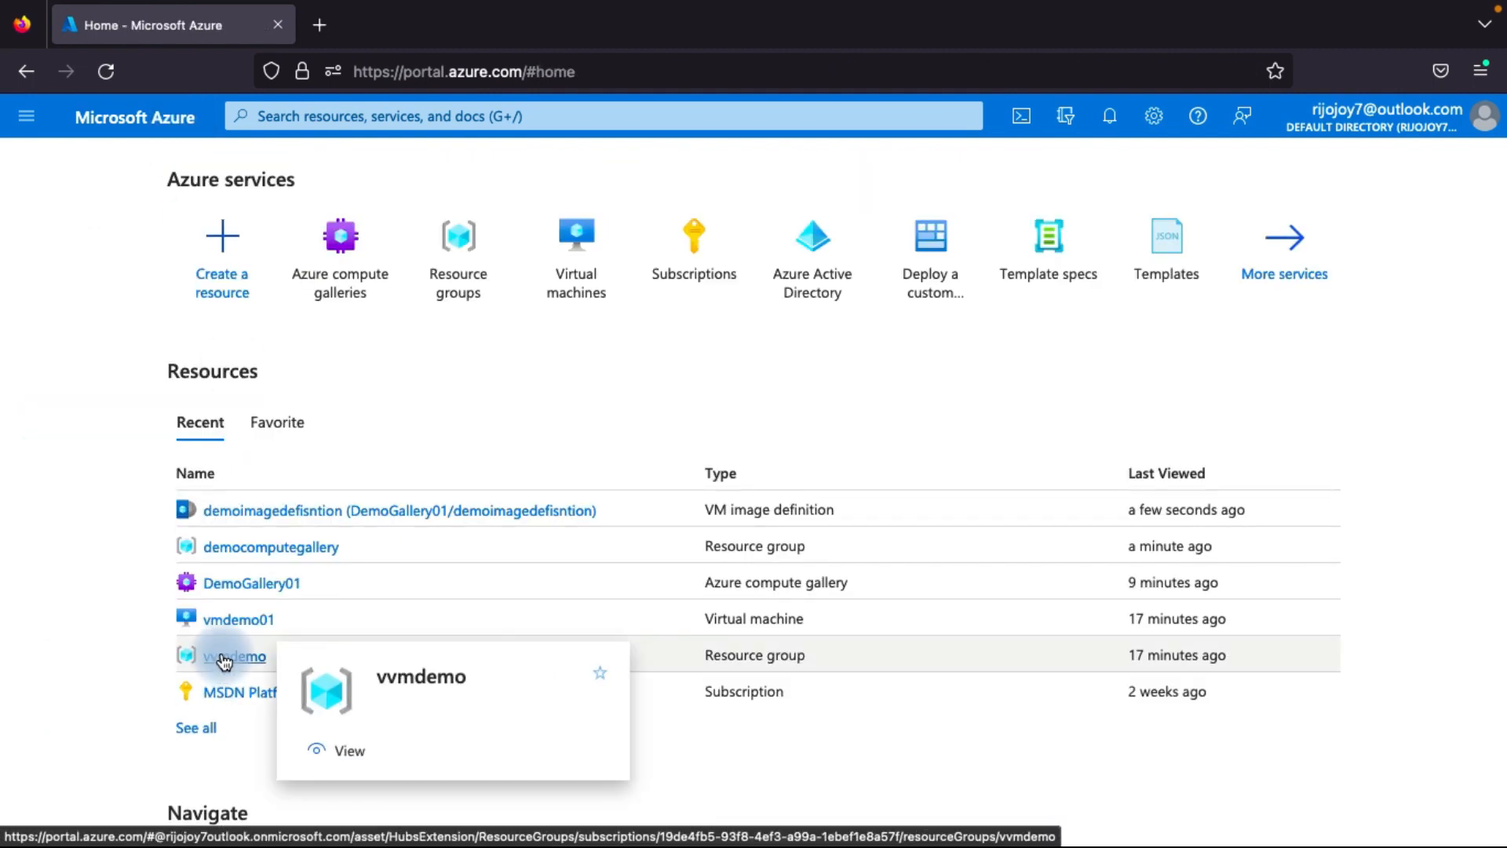
click(225, 661)
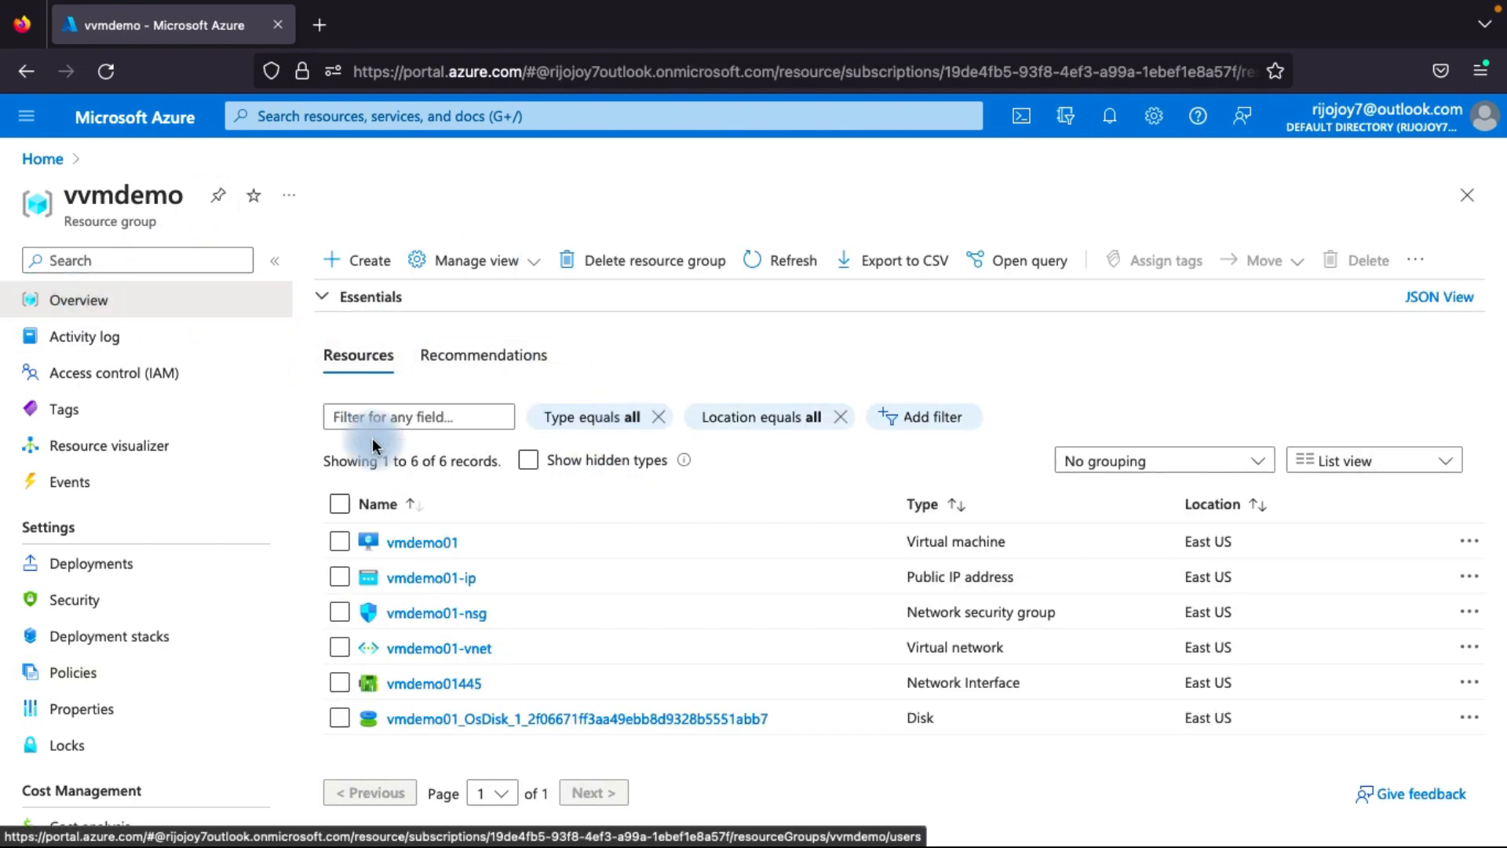
click(407, 543)
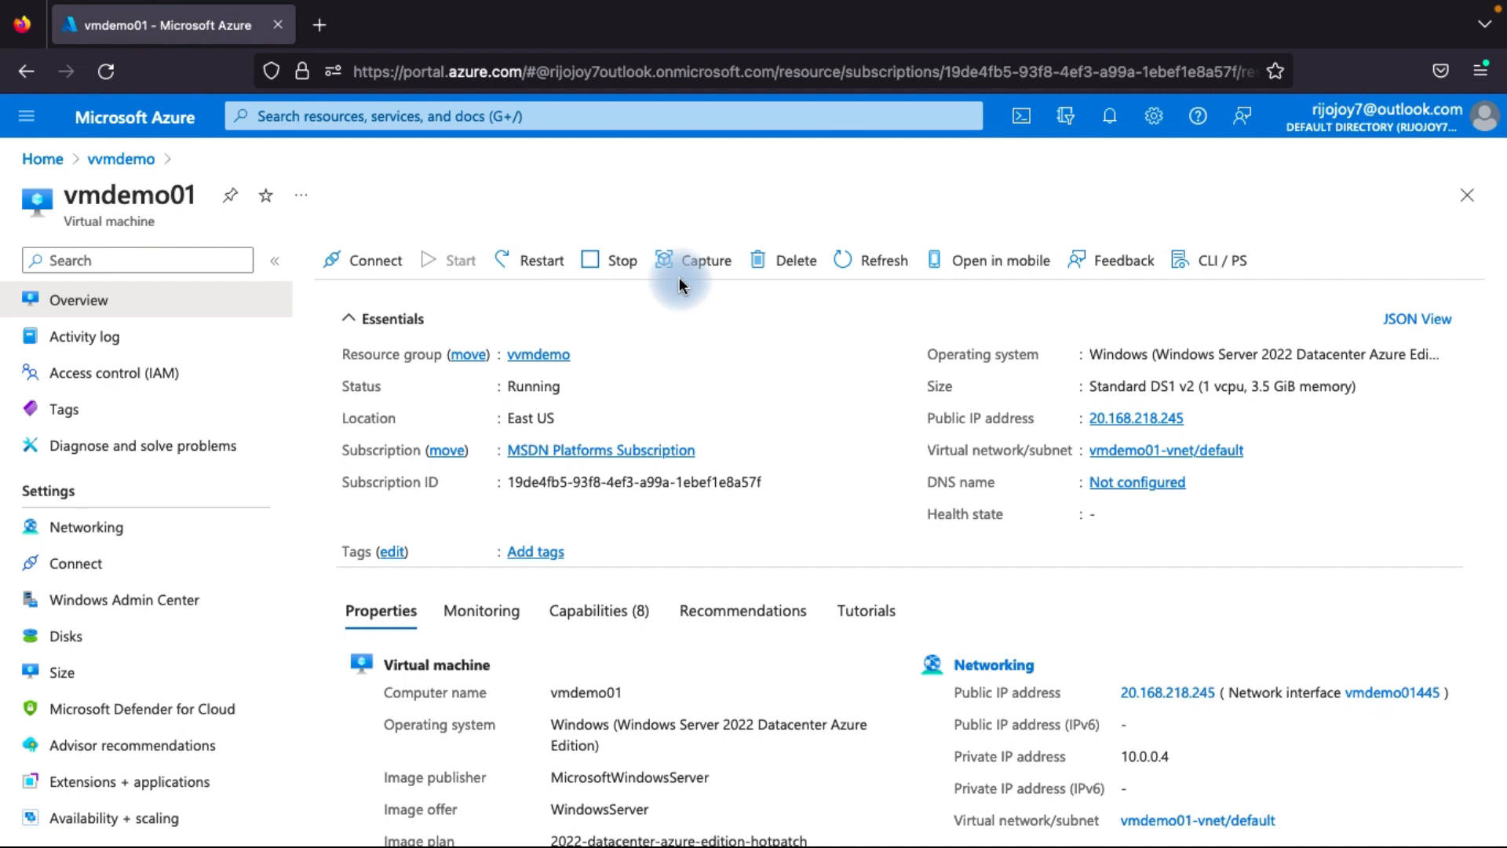
Stop the virtual machine vmdemo01 and start capturing an image from it.
click(616, 271)
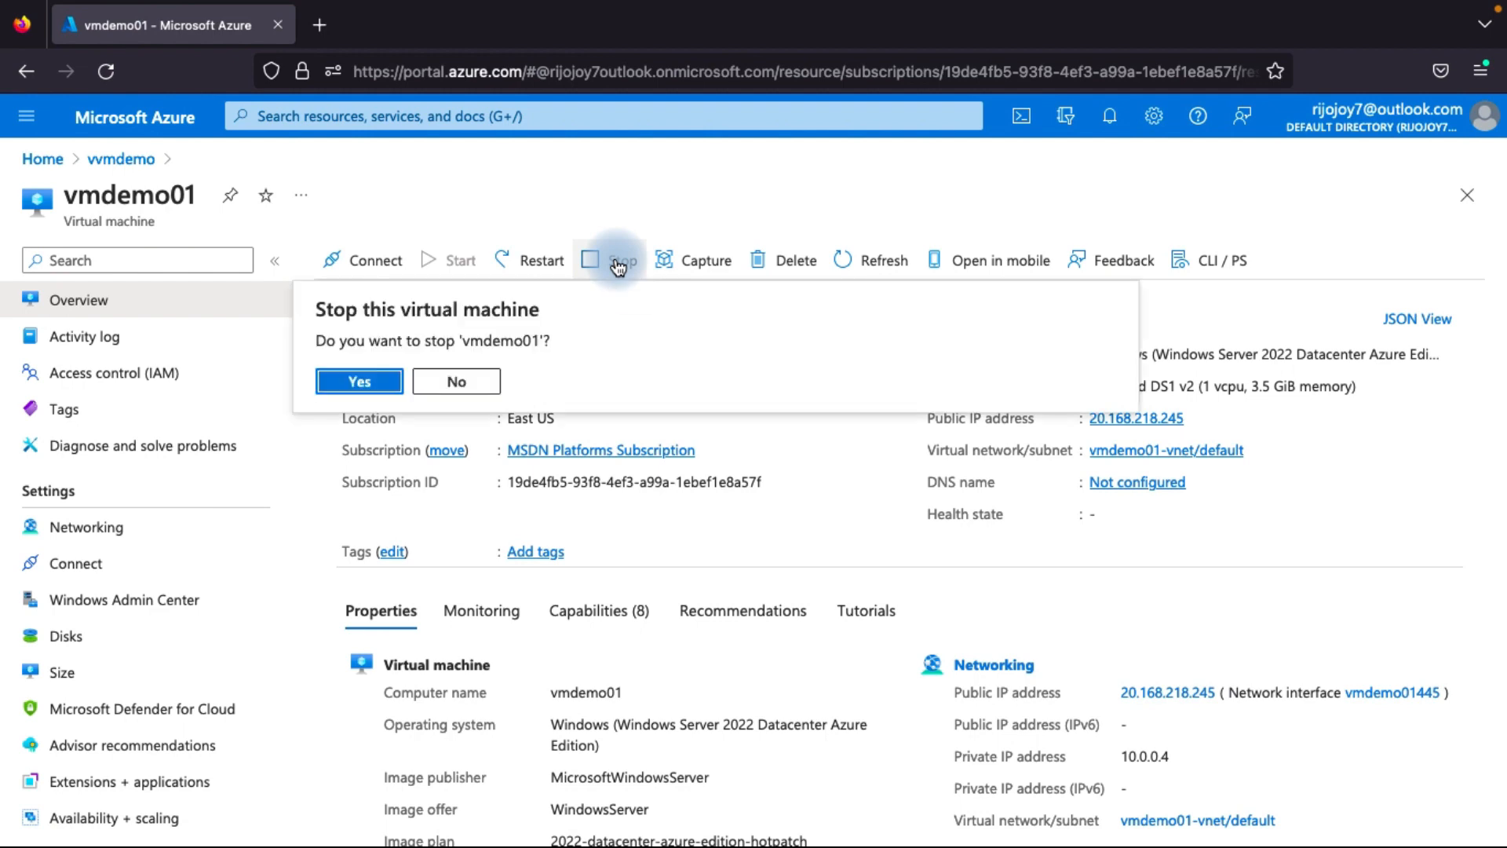
click(380, 383)
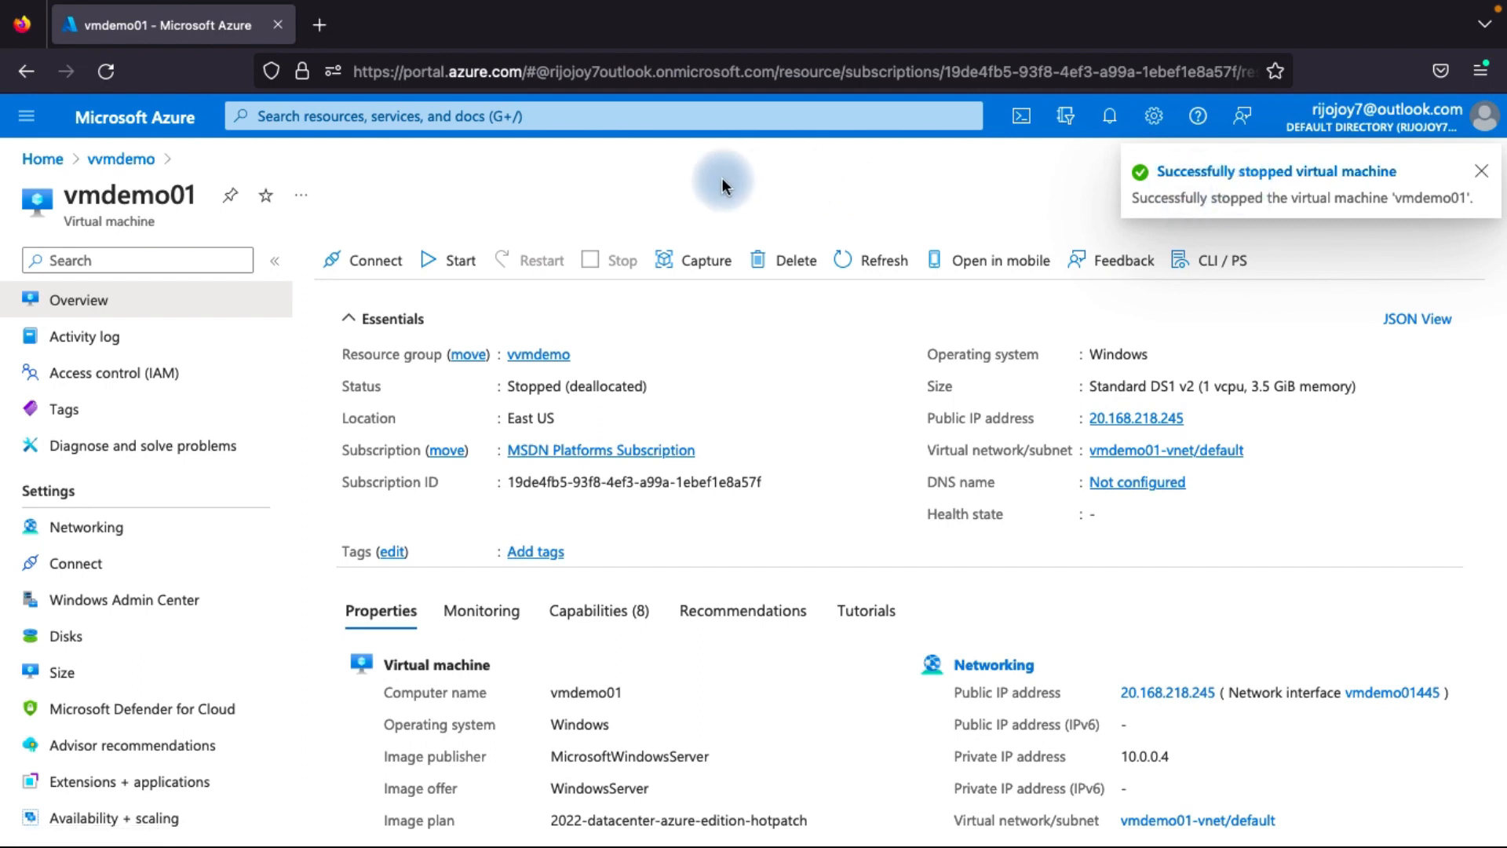
click(690, 270)
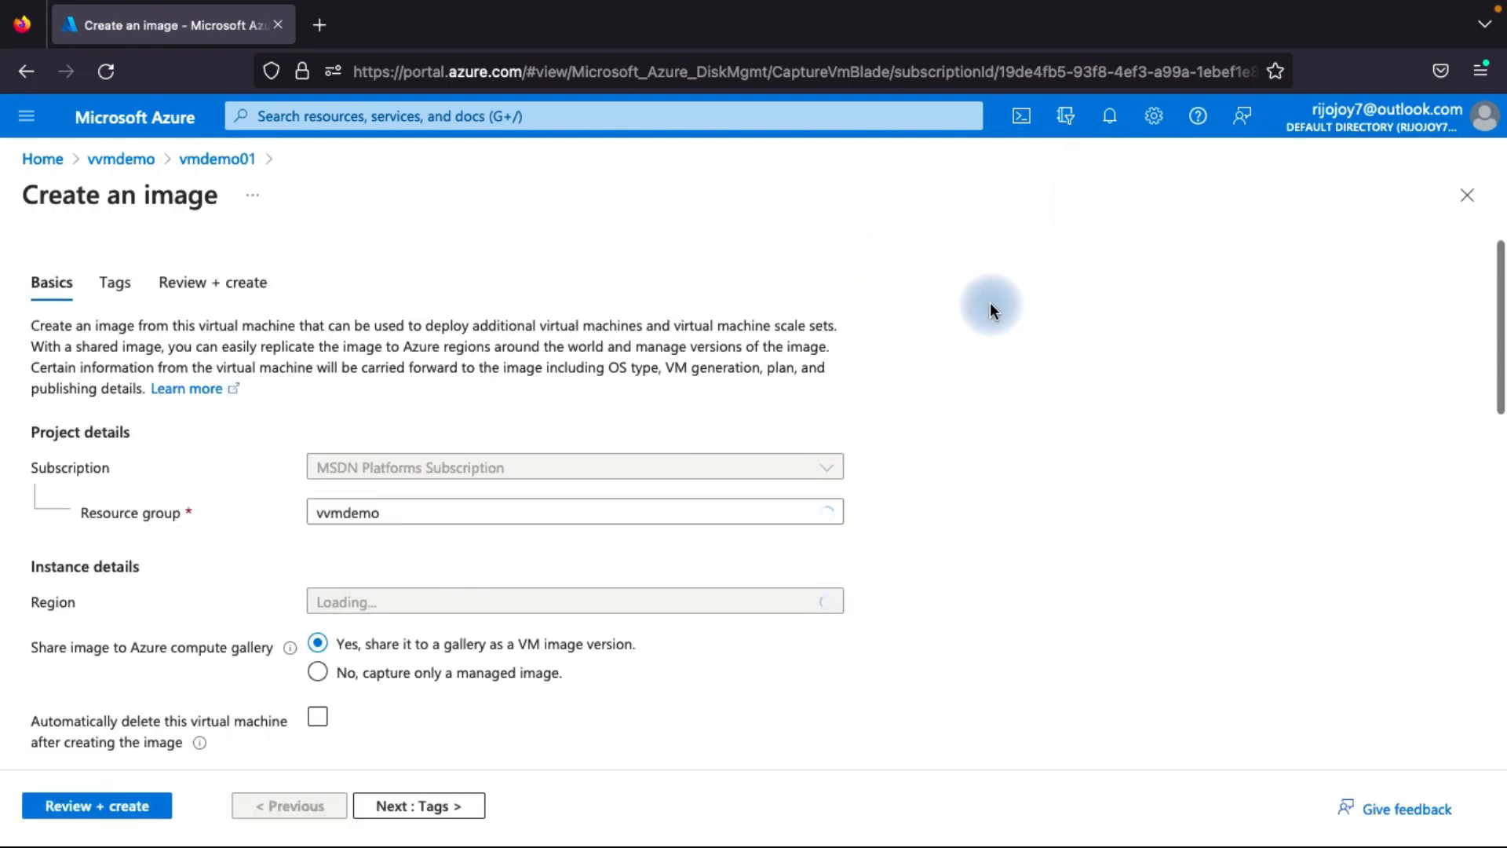
Set the image's resource group to democomputegallery.
scroll(876, 374, down, 2)
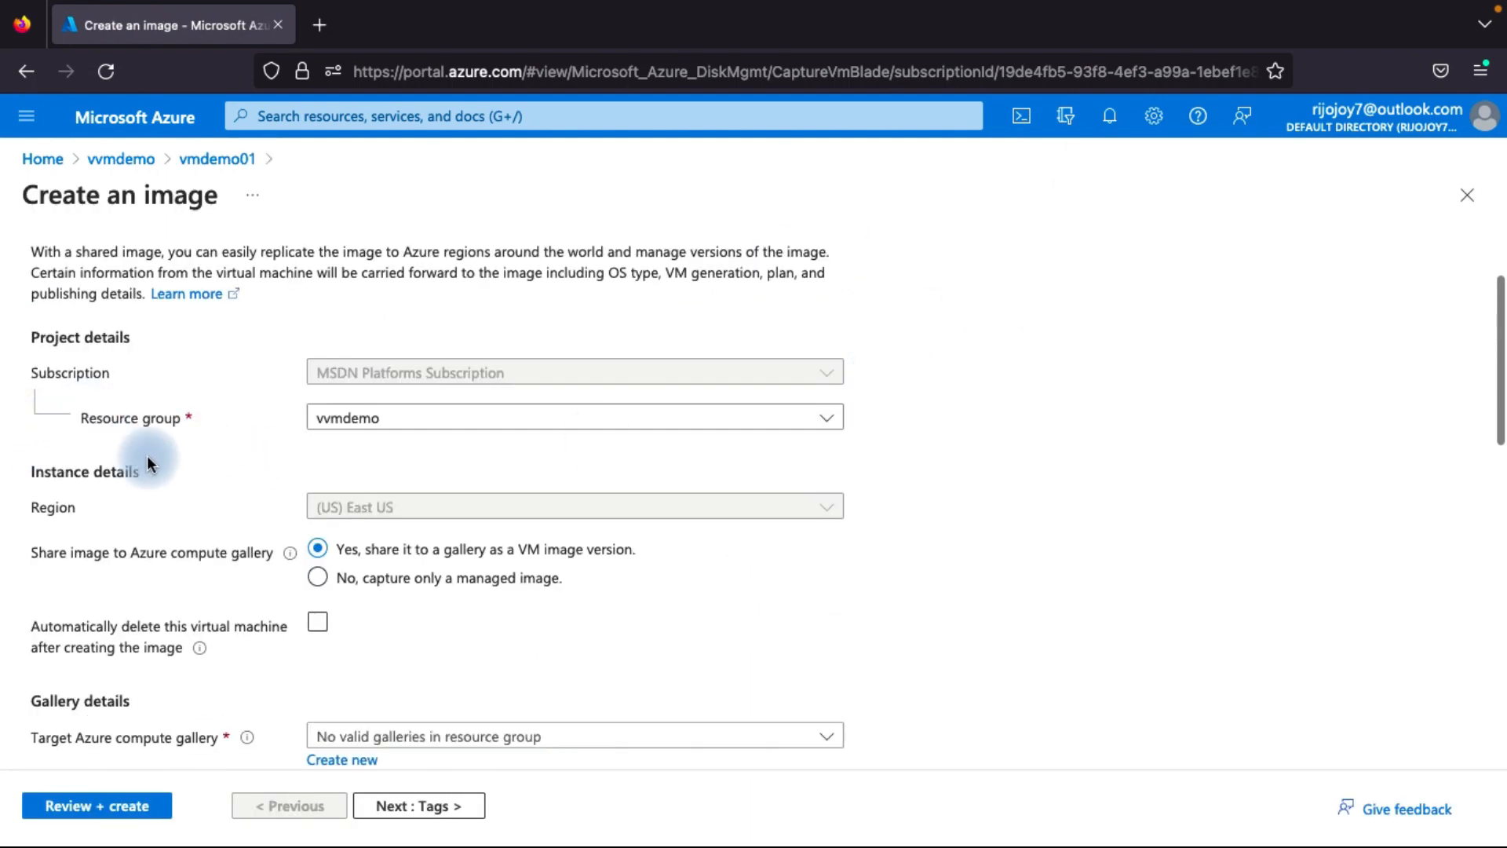
click(412, 428)
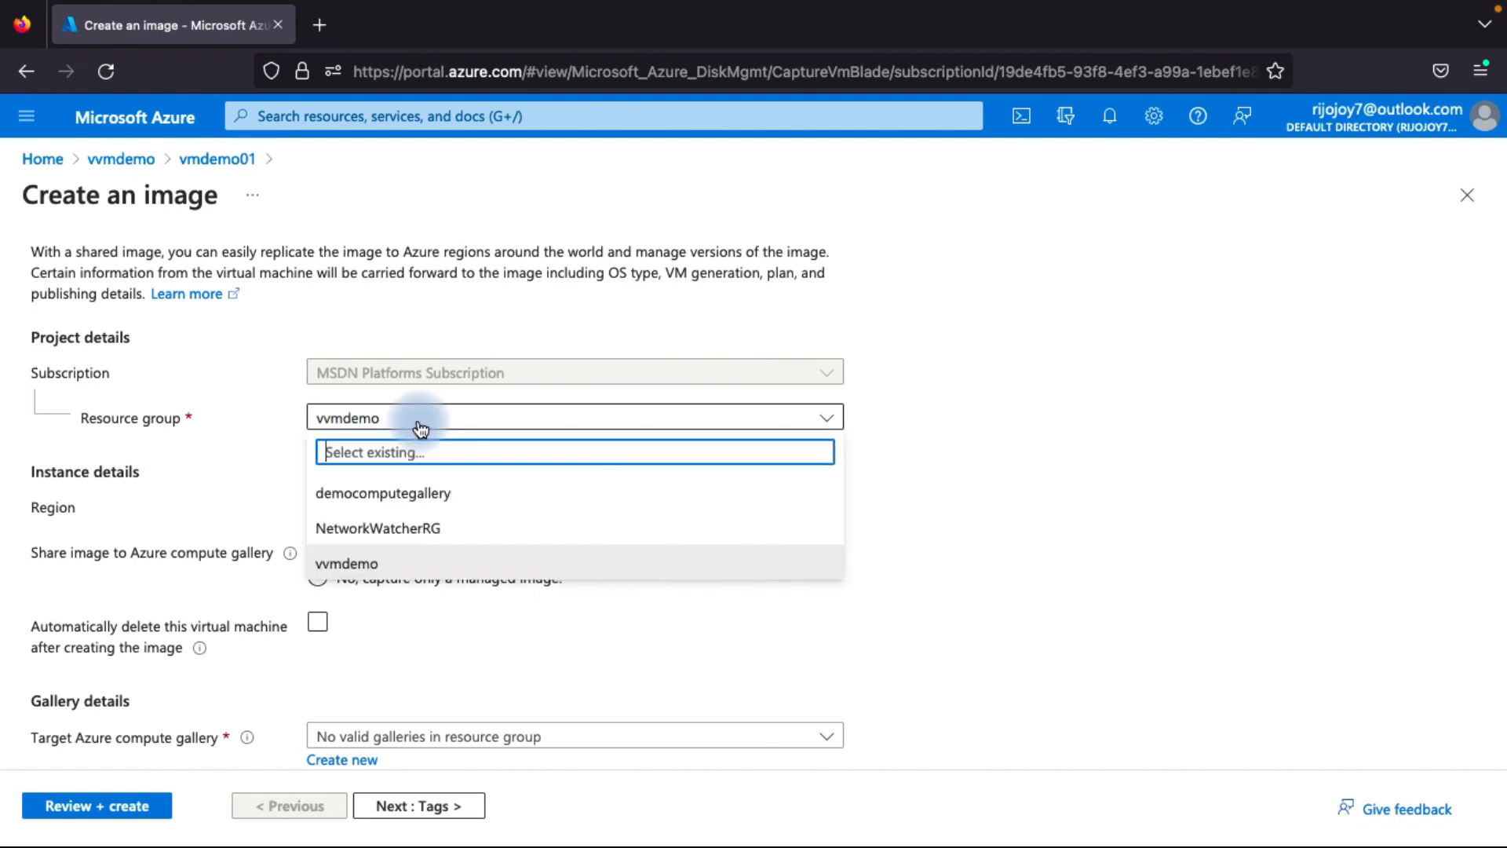
click(422, 502)
scroll(424, 384, down, 3)
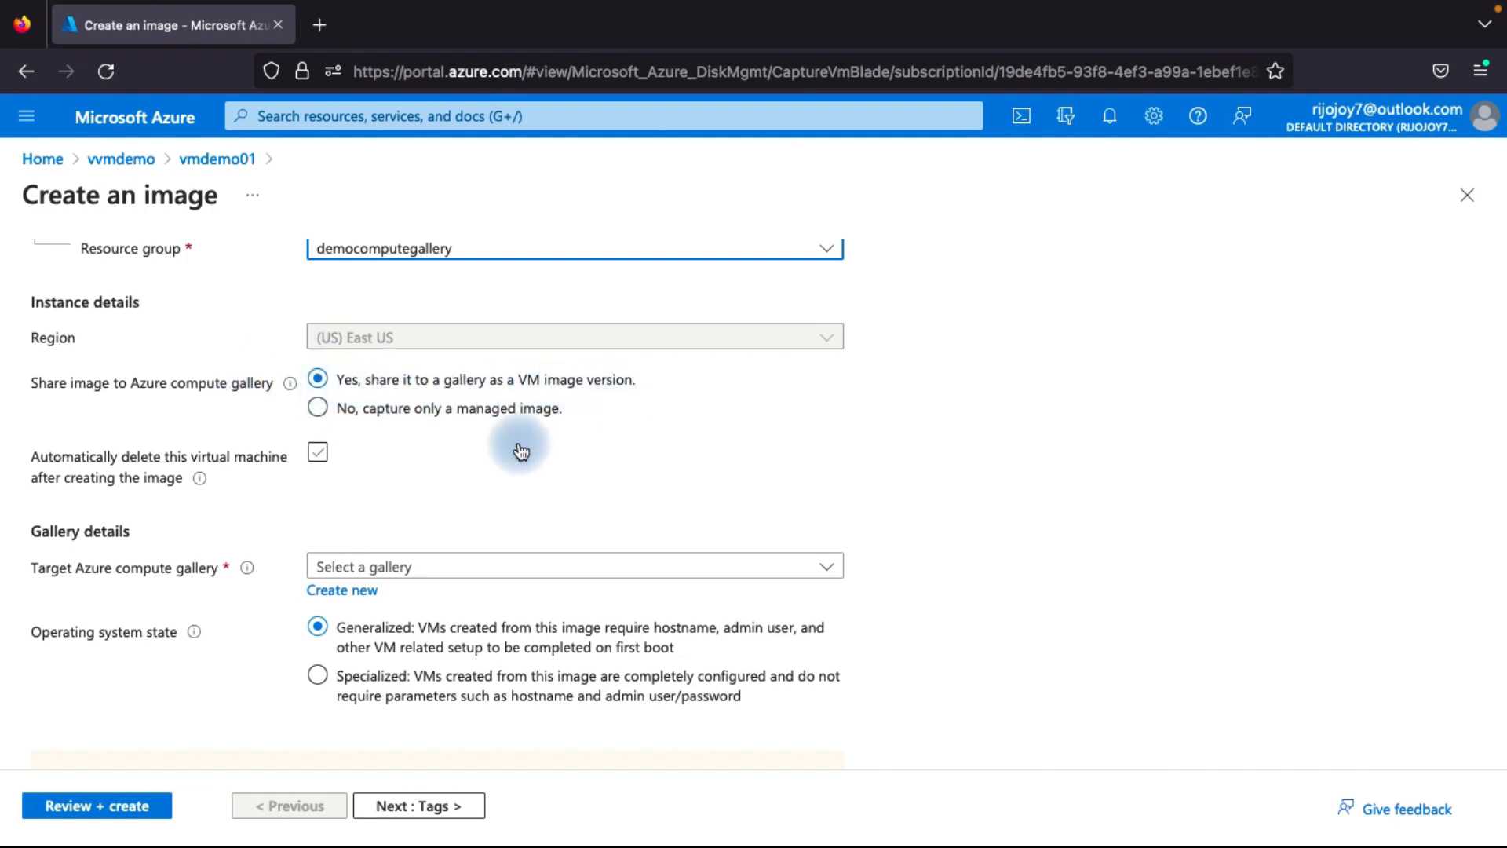
Leave automatic deletion of the virtual machine off and select DemoGallery01 as the target Azure compute gallery.
scroll(440, 477, down, 1)
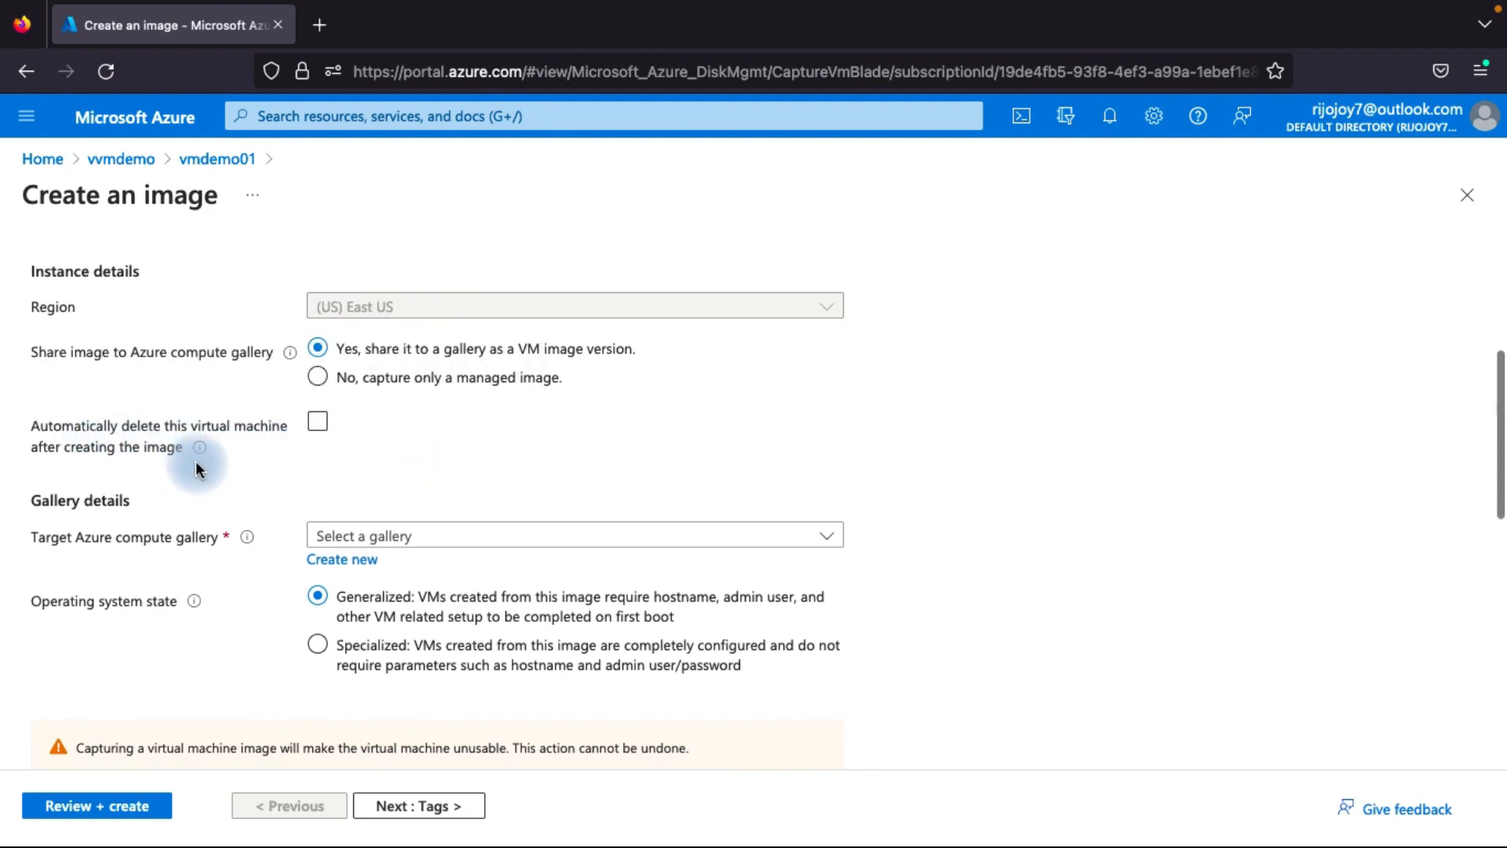
scroll(471, 451, down, 2)
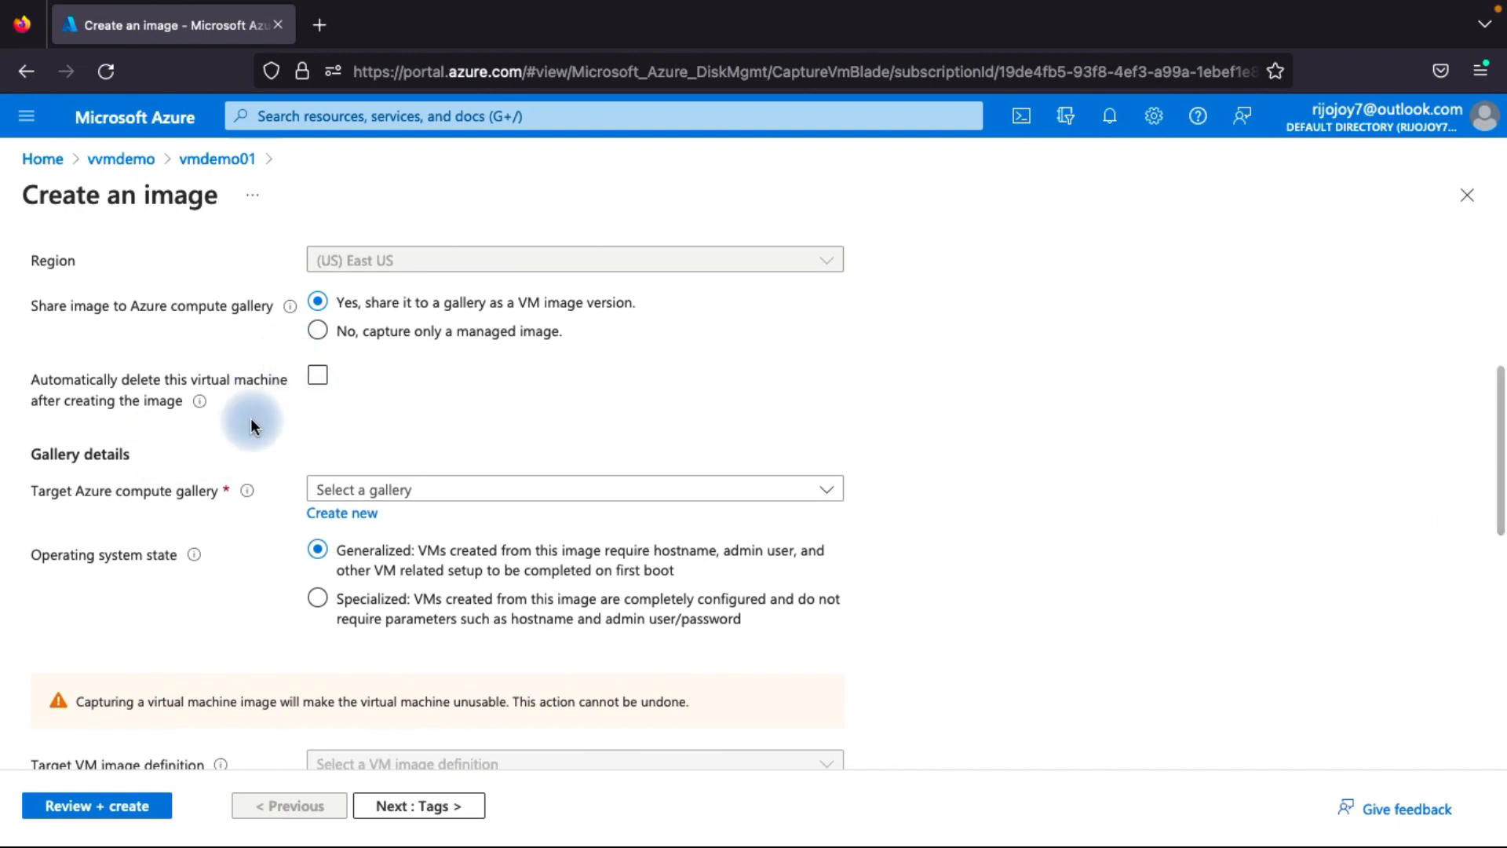
scroll(195, 483, down, 1)
scroll(181, 511, down, 1)
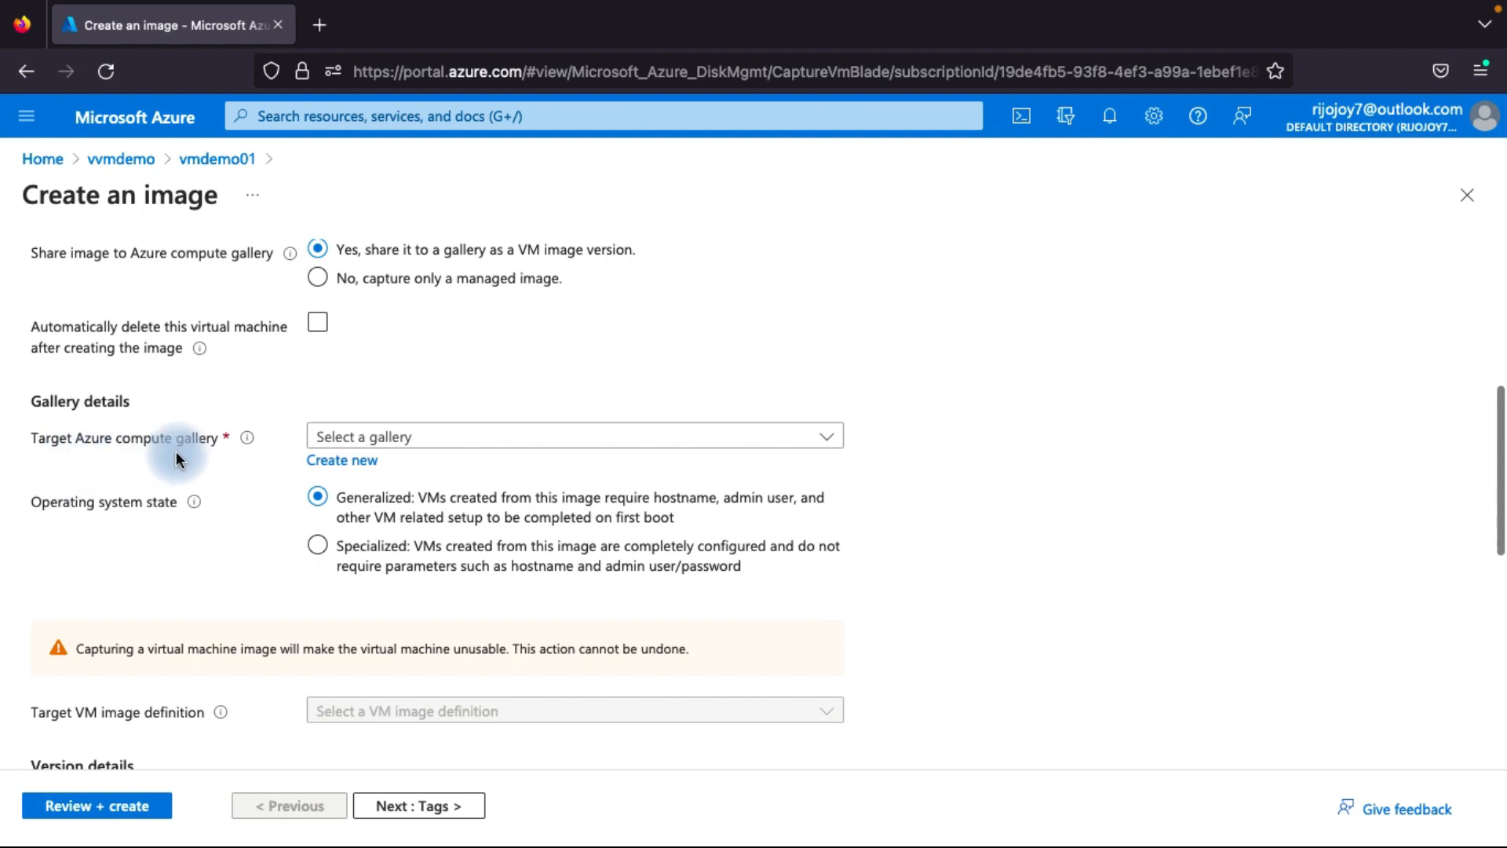
scroll(300, 400, up, 3)
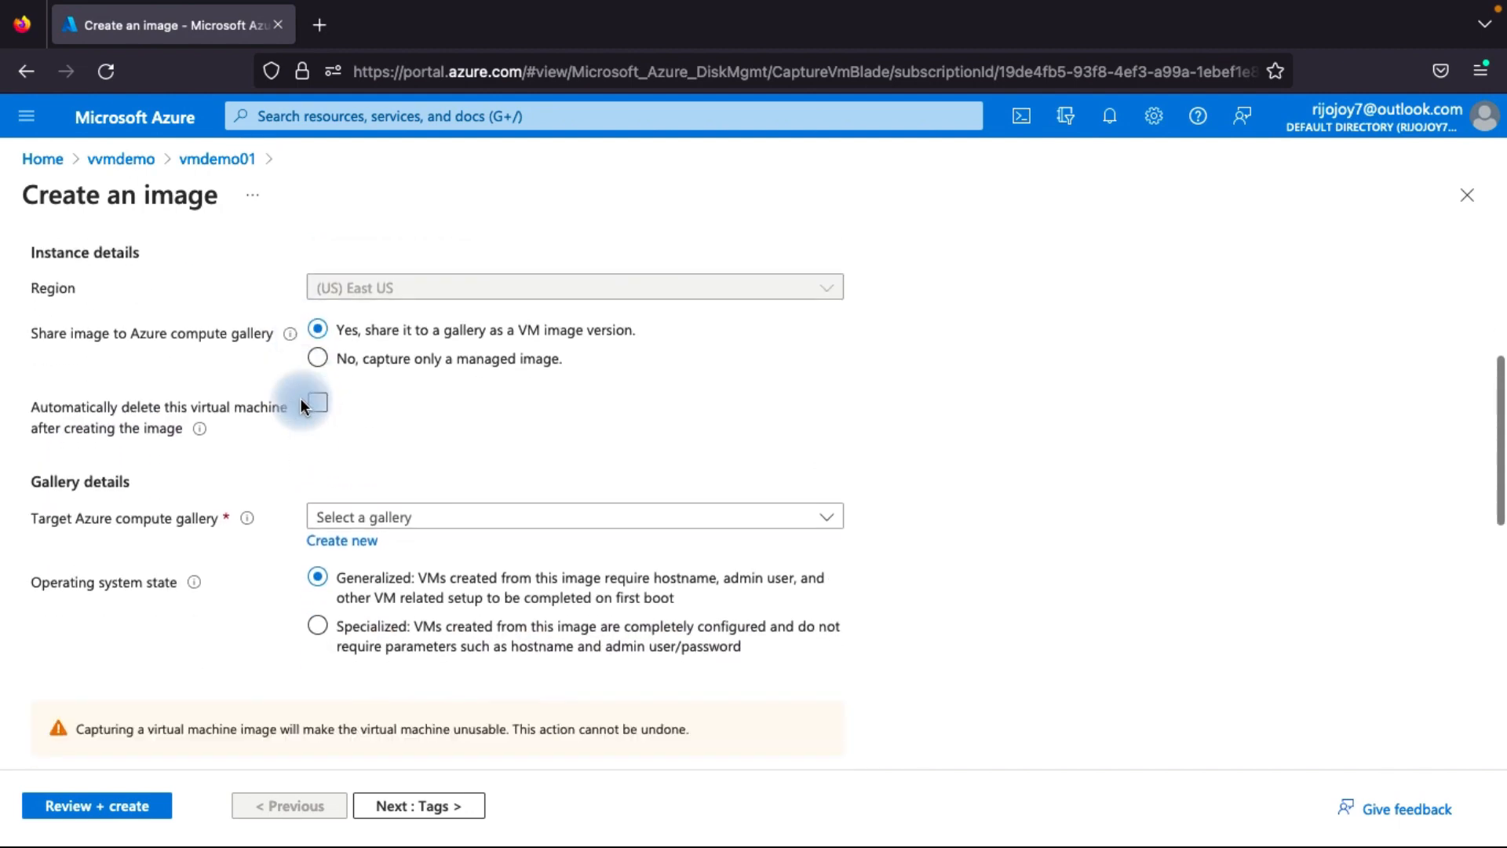
scroll(301, 402, down, 2)
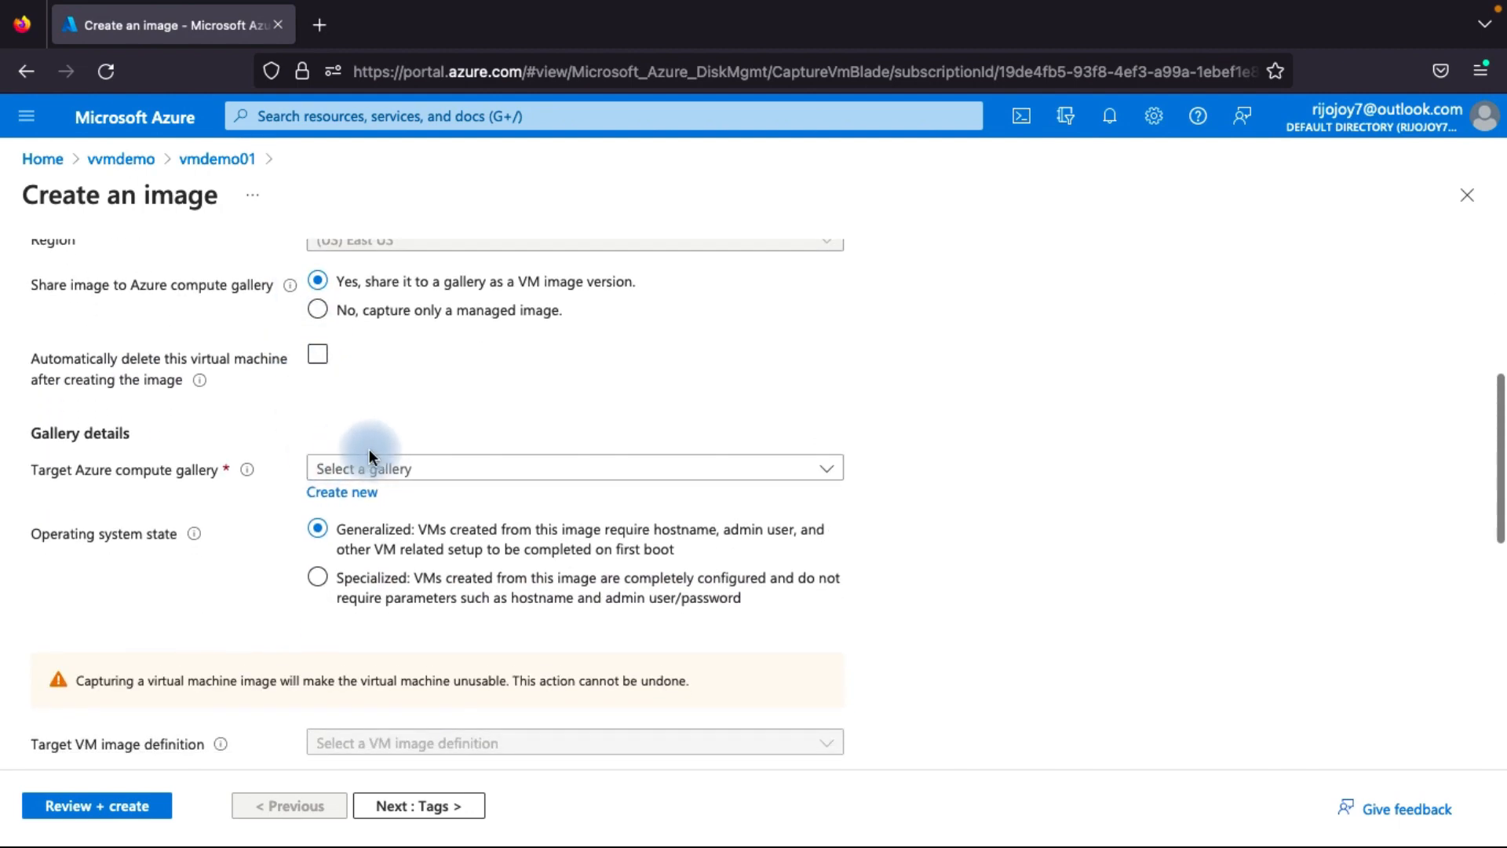
click(405, 474)
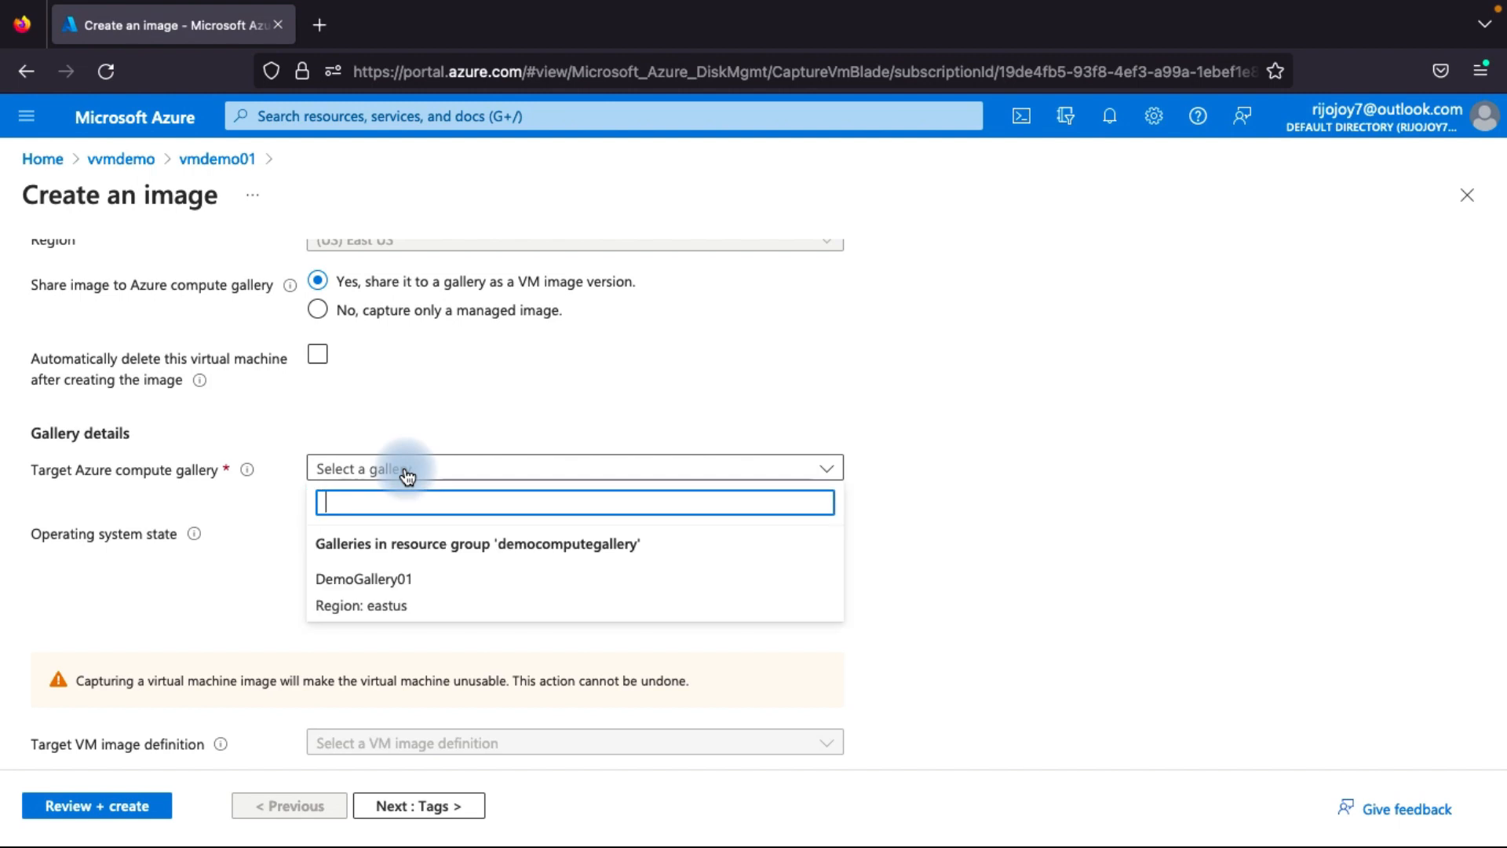
click(391, 588)
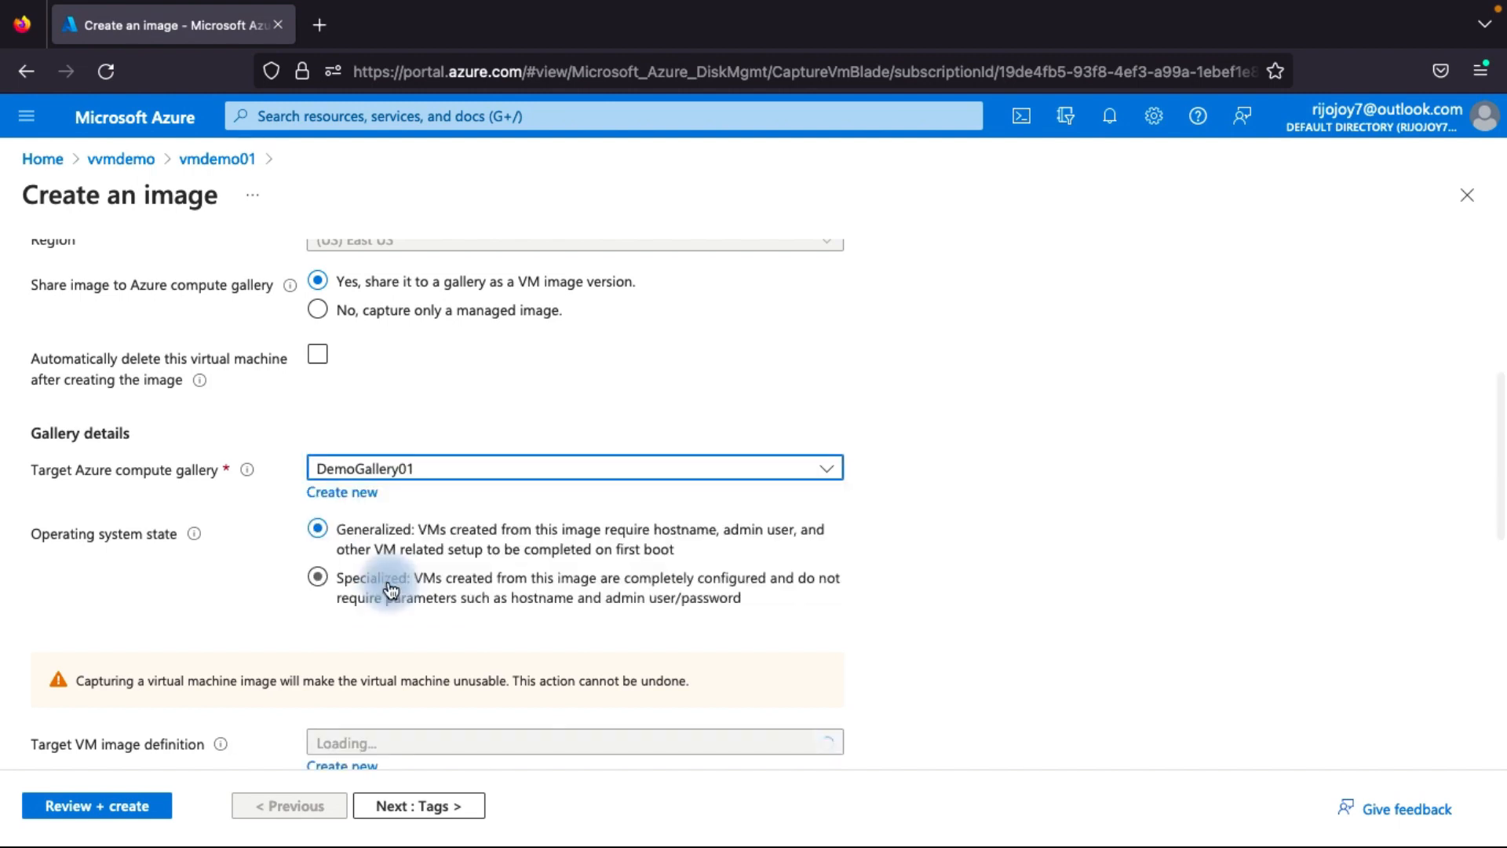
click(343, 496)
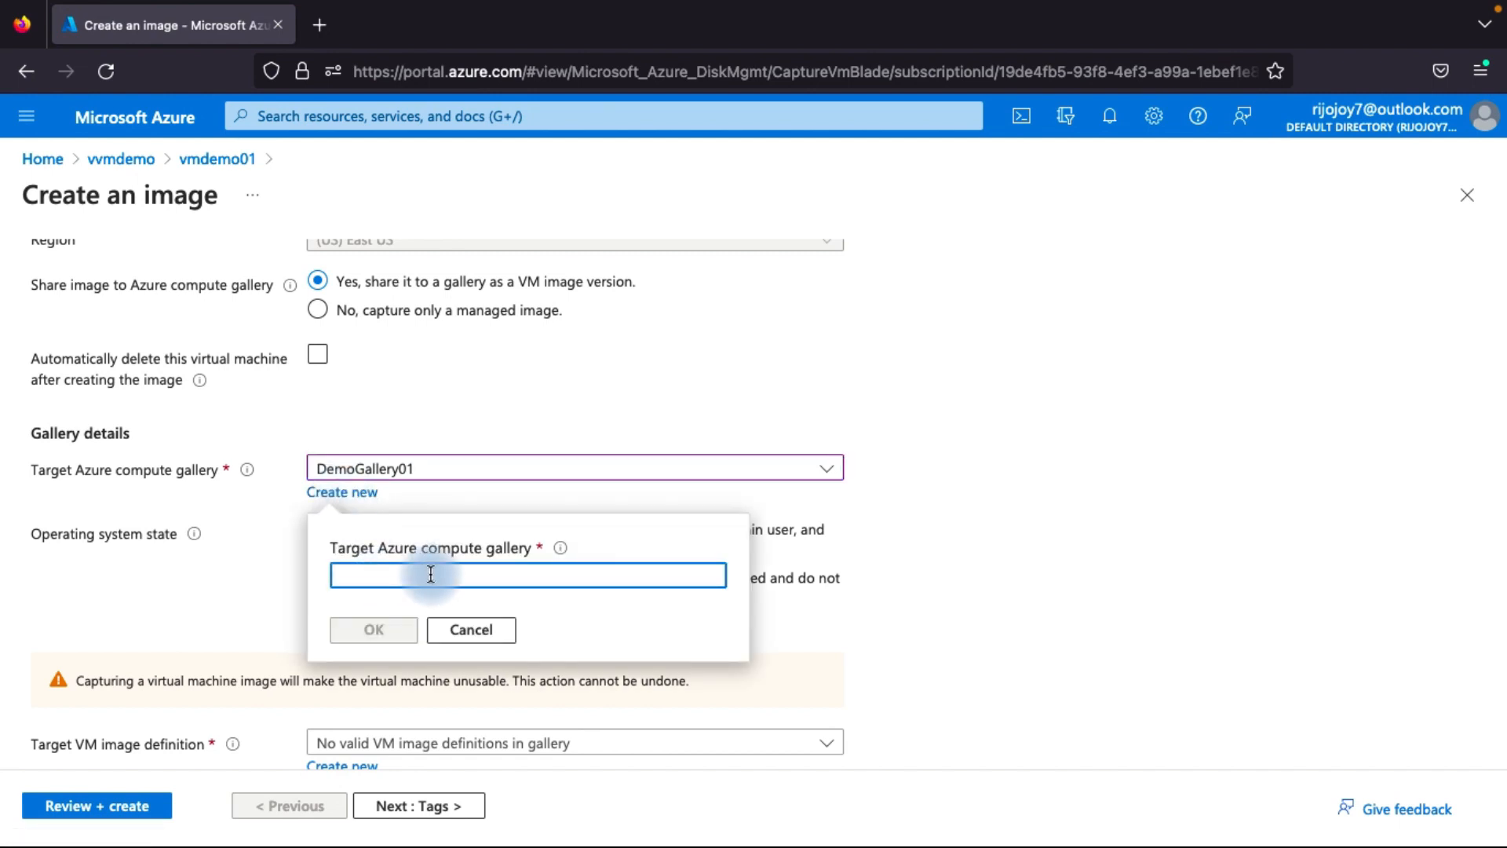
click(481, 398)
Examine the operating system state options and the VM image definitions offered as target in DemoGallery01.
scroll(215, 539, down, 2)
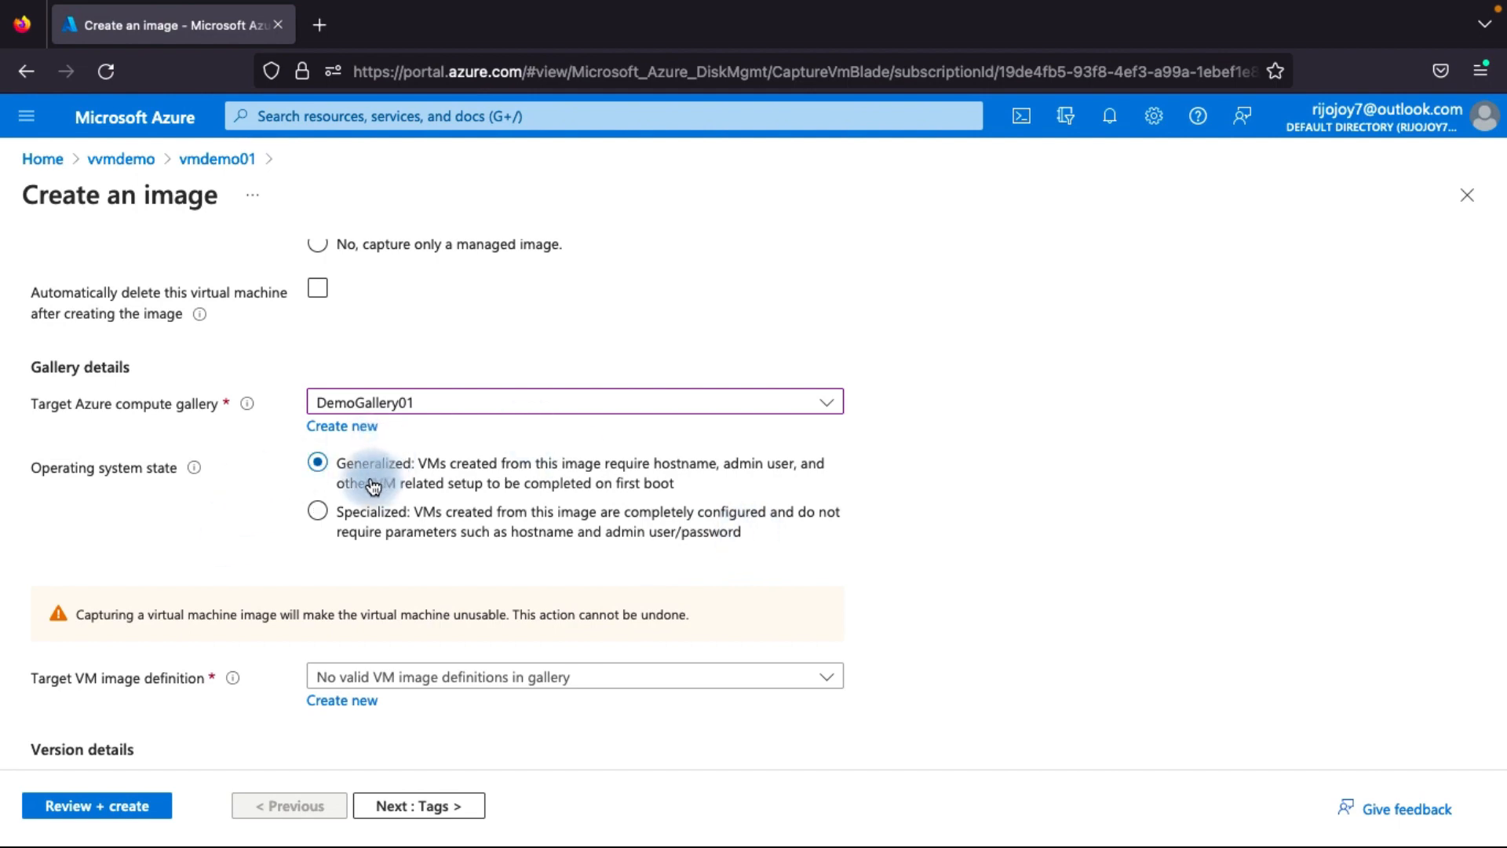
scroll(267, 539, down, 1)
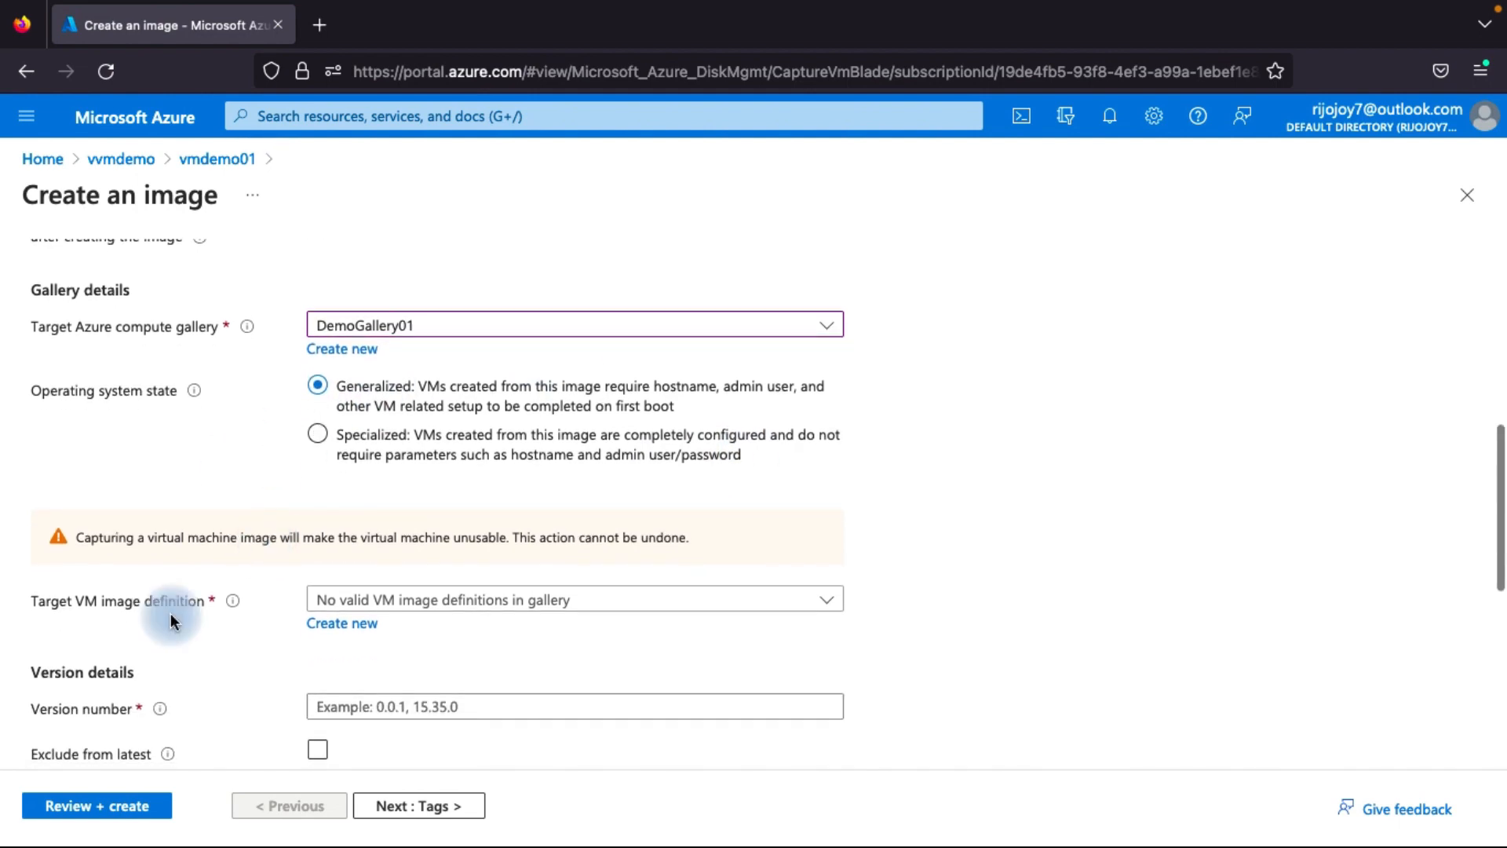
scroll(110, 620, down, 1)
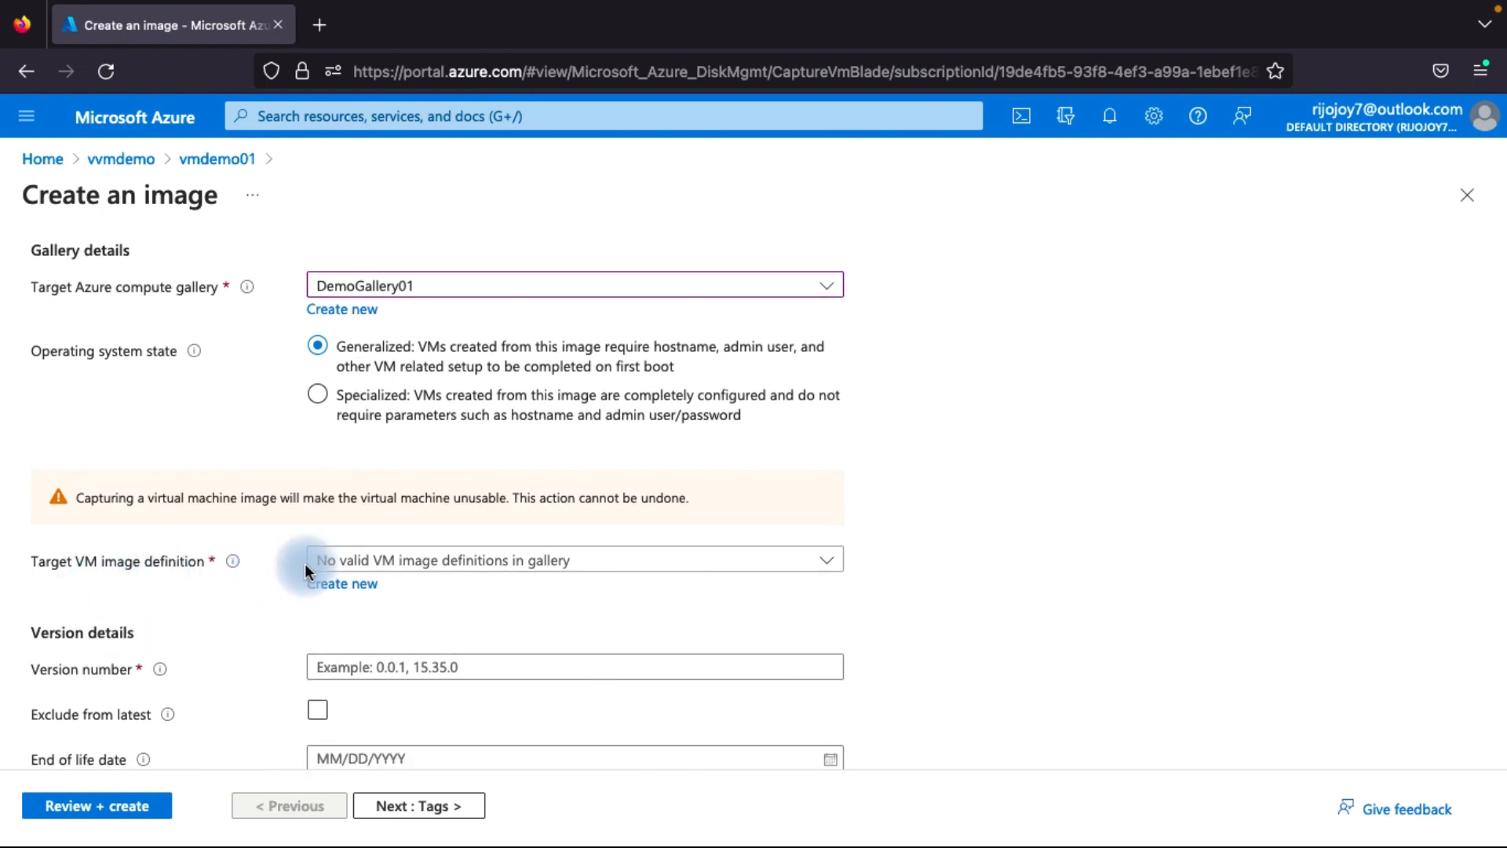
click(359, 569)
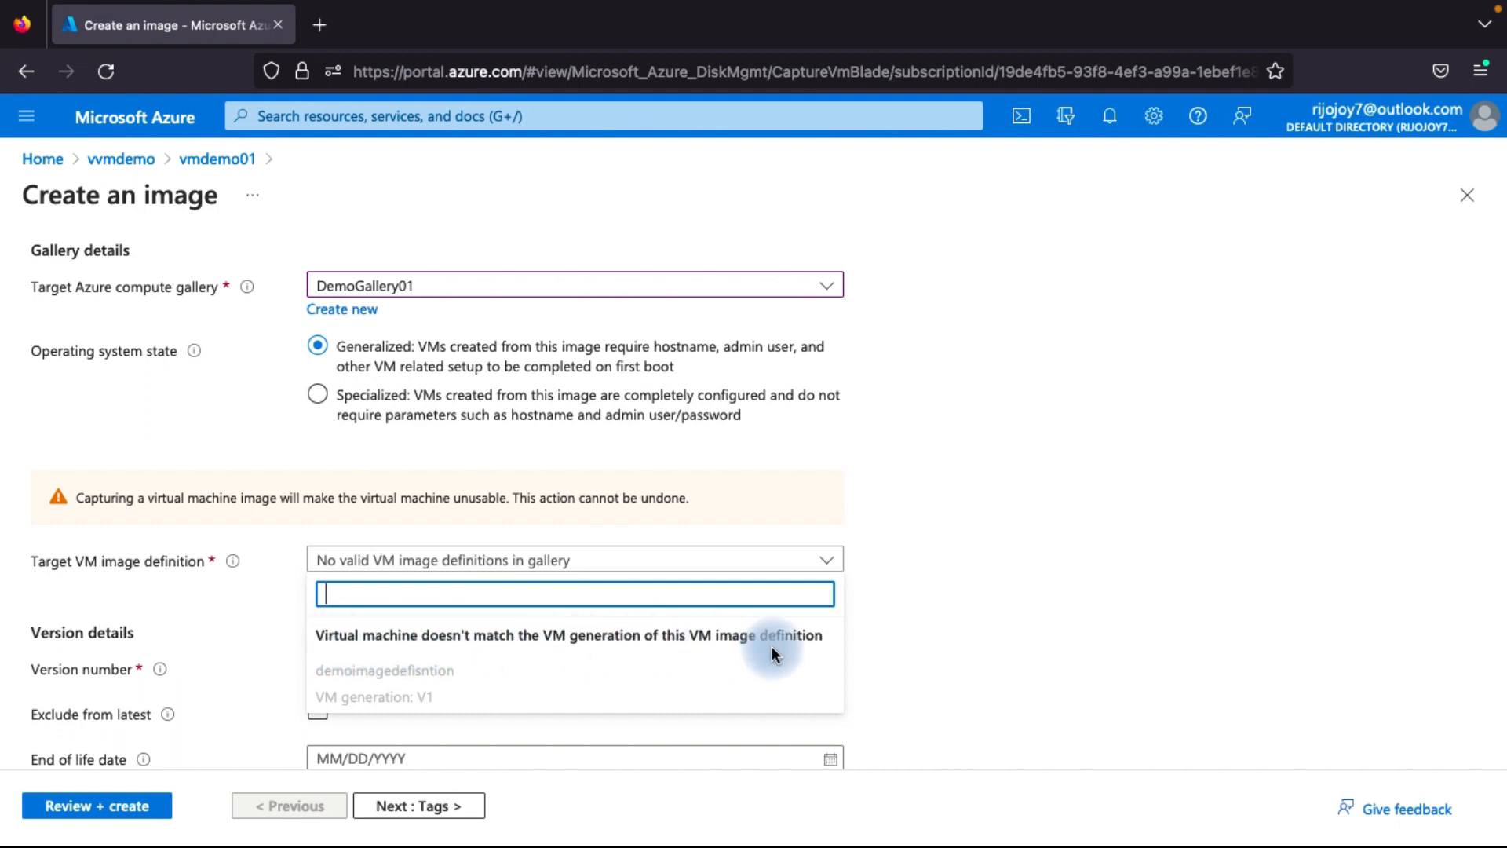
click(901, 558)
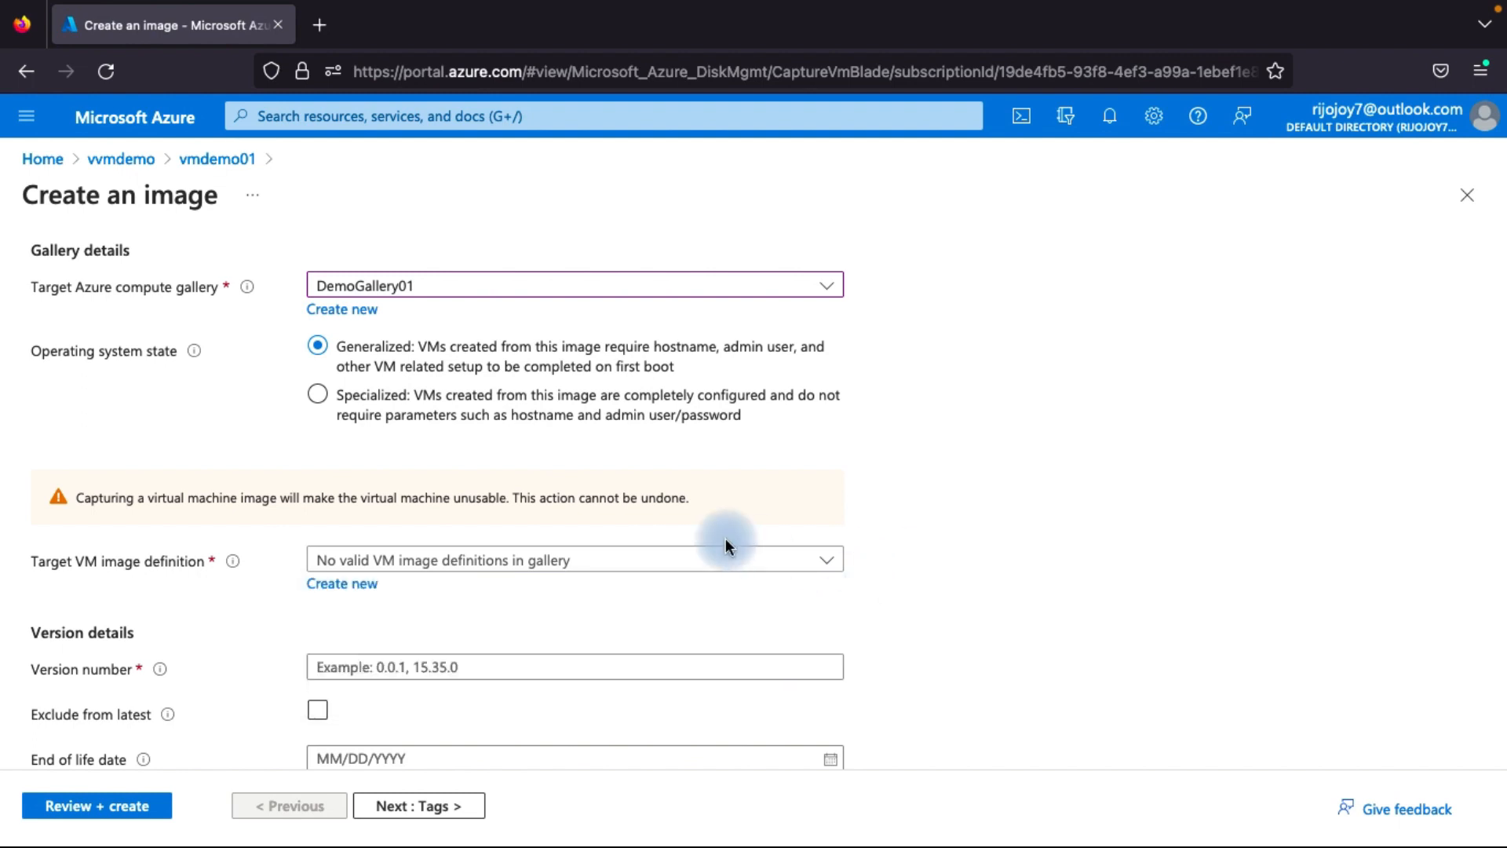
scroll(695, 534, up, 3)
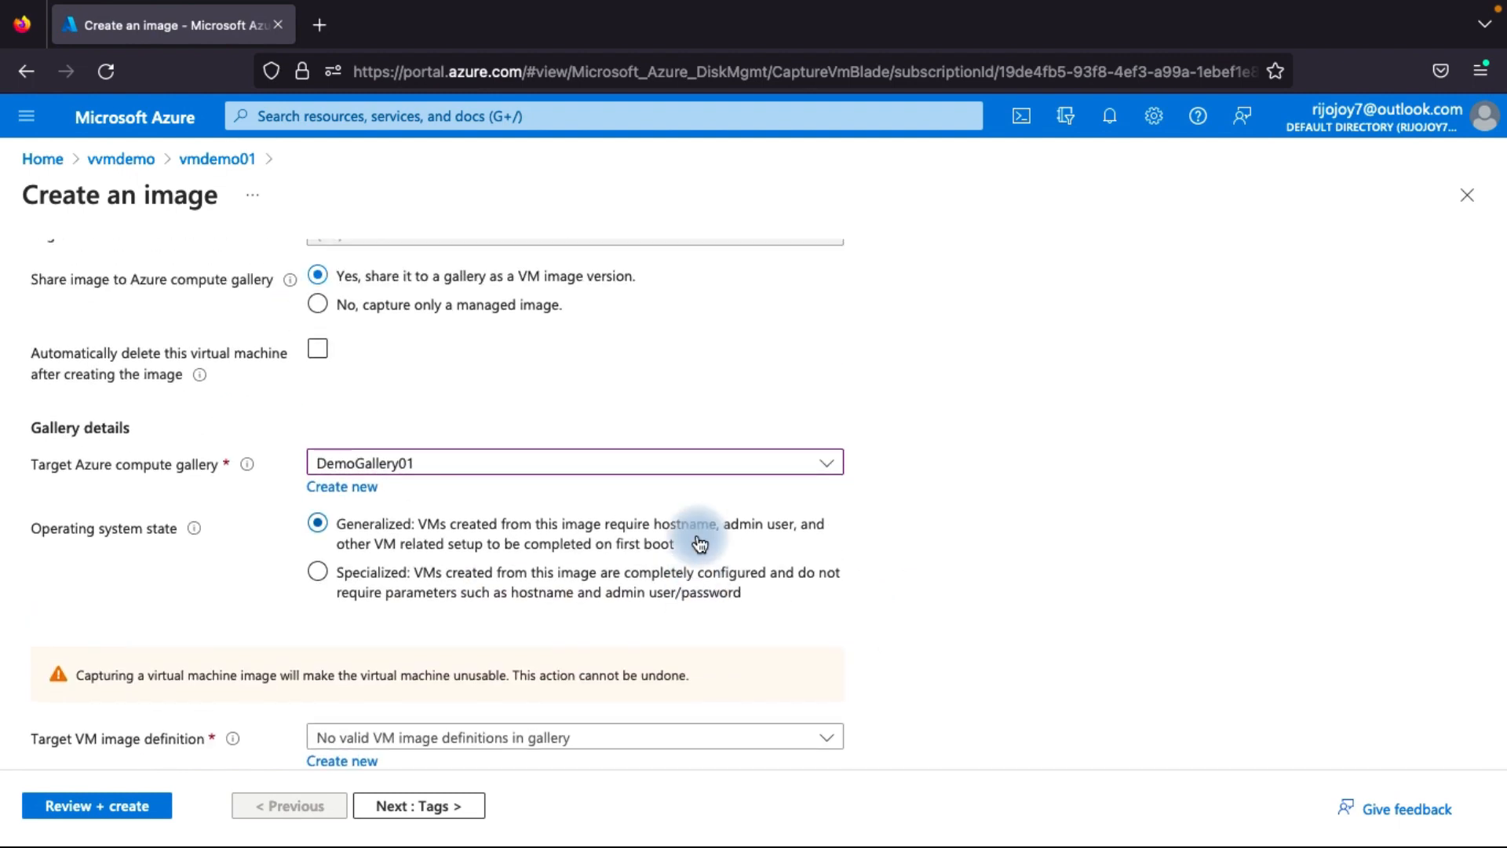
scroll(699, 543, down, 2)
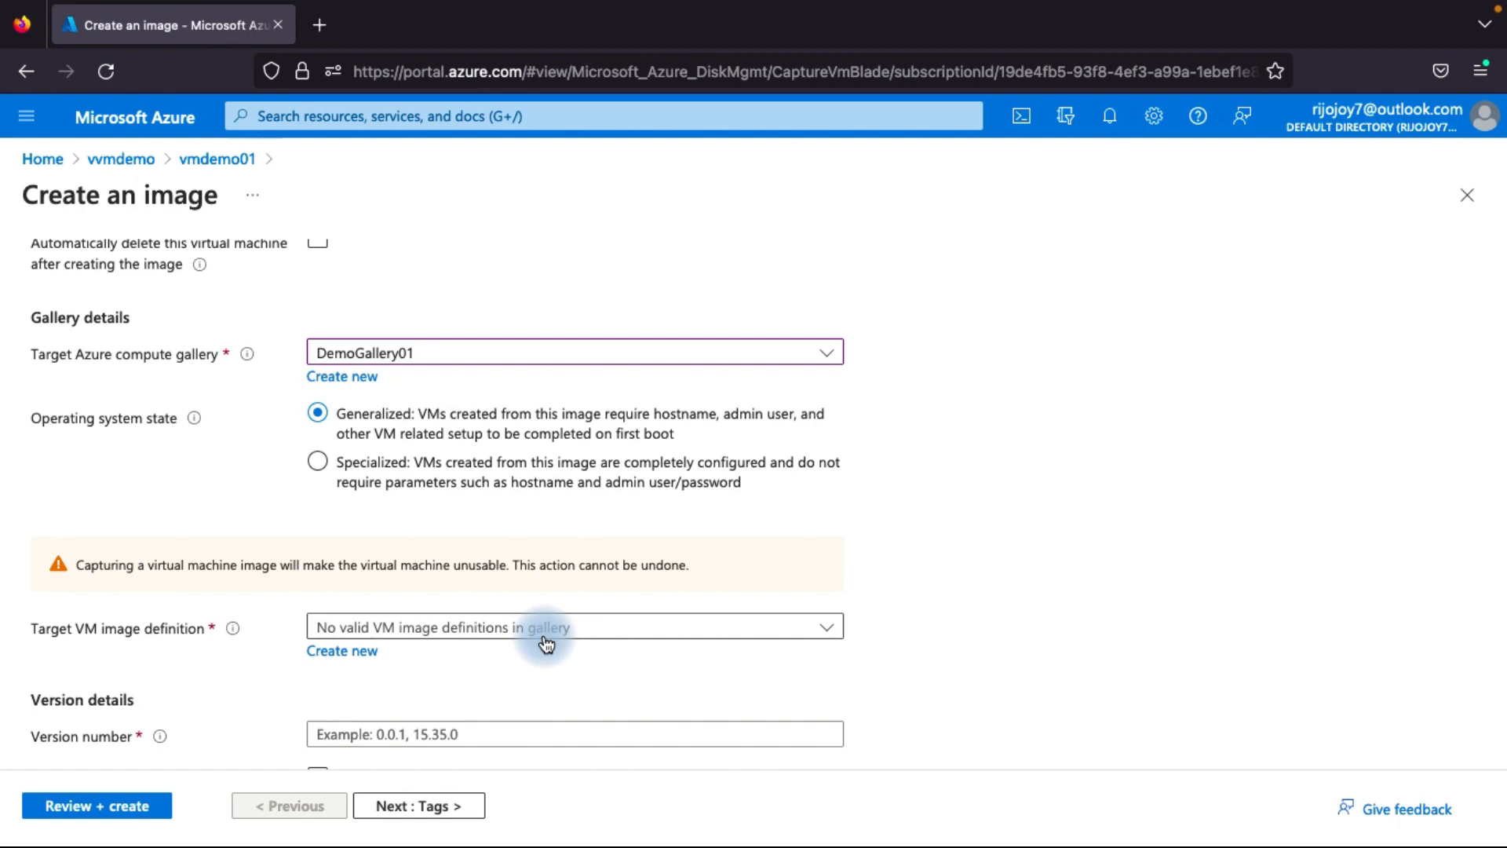
scroll(547, 643, down, 1)
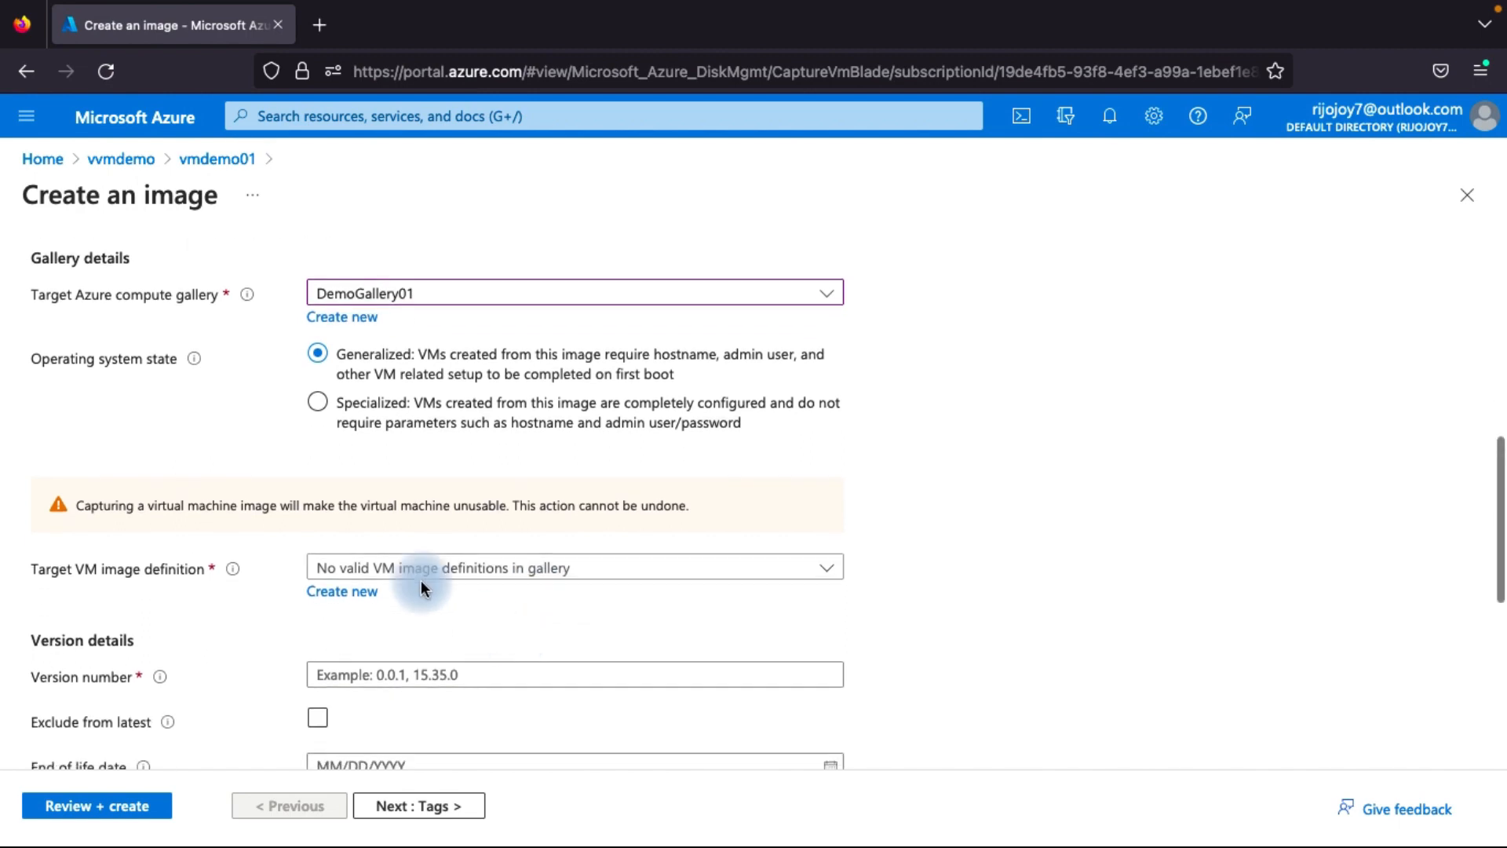
Start a new target VM image definition named imagedefinstion2 and review its OS, generation, architecture and publisher settings.
click(366, 598)
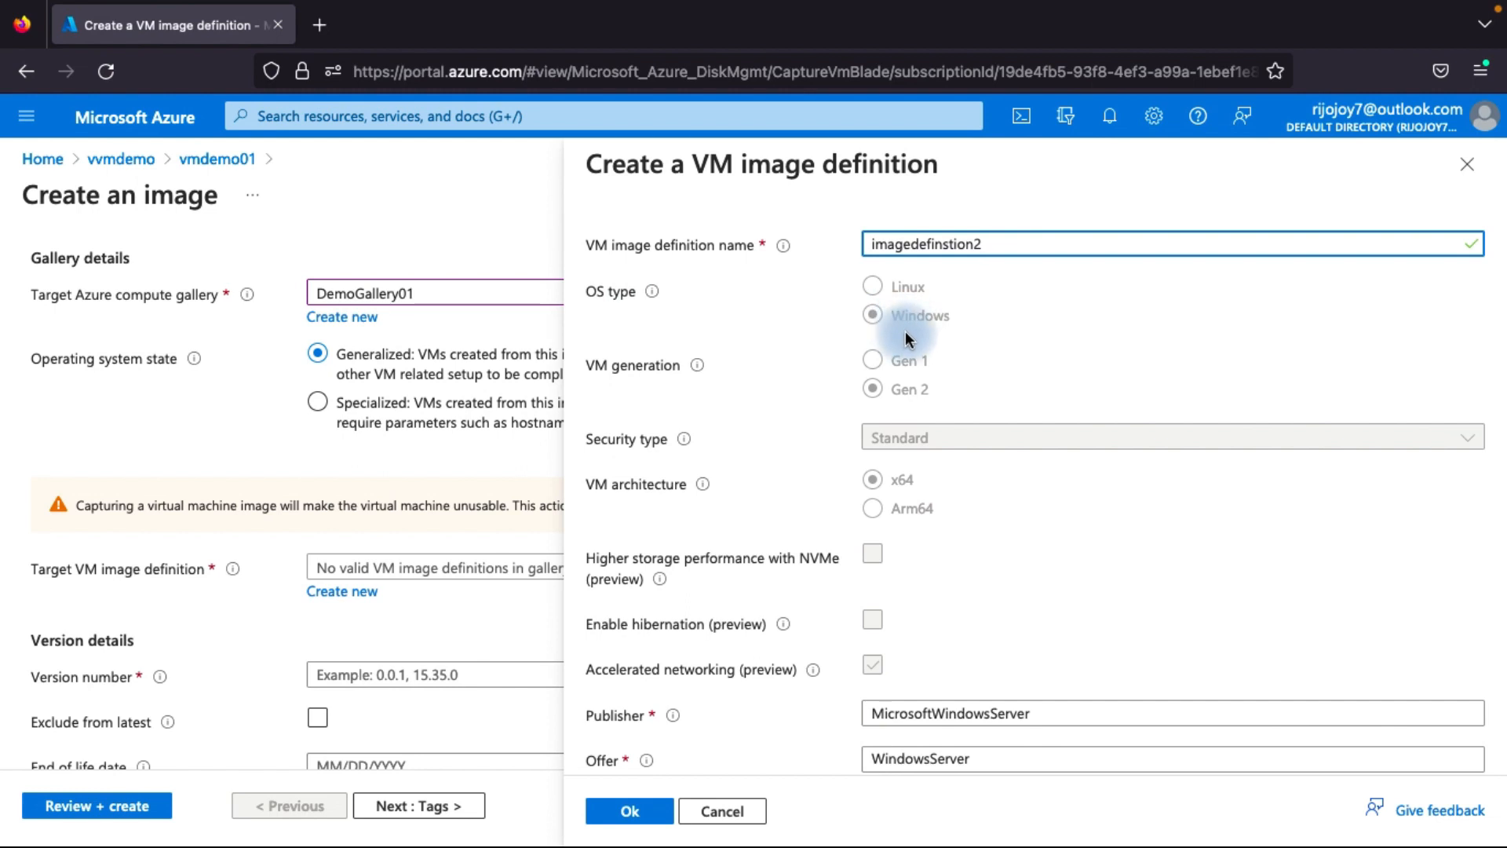
scroll(903, 448, down, 1)
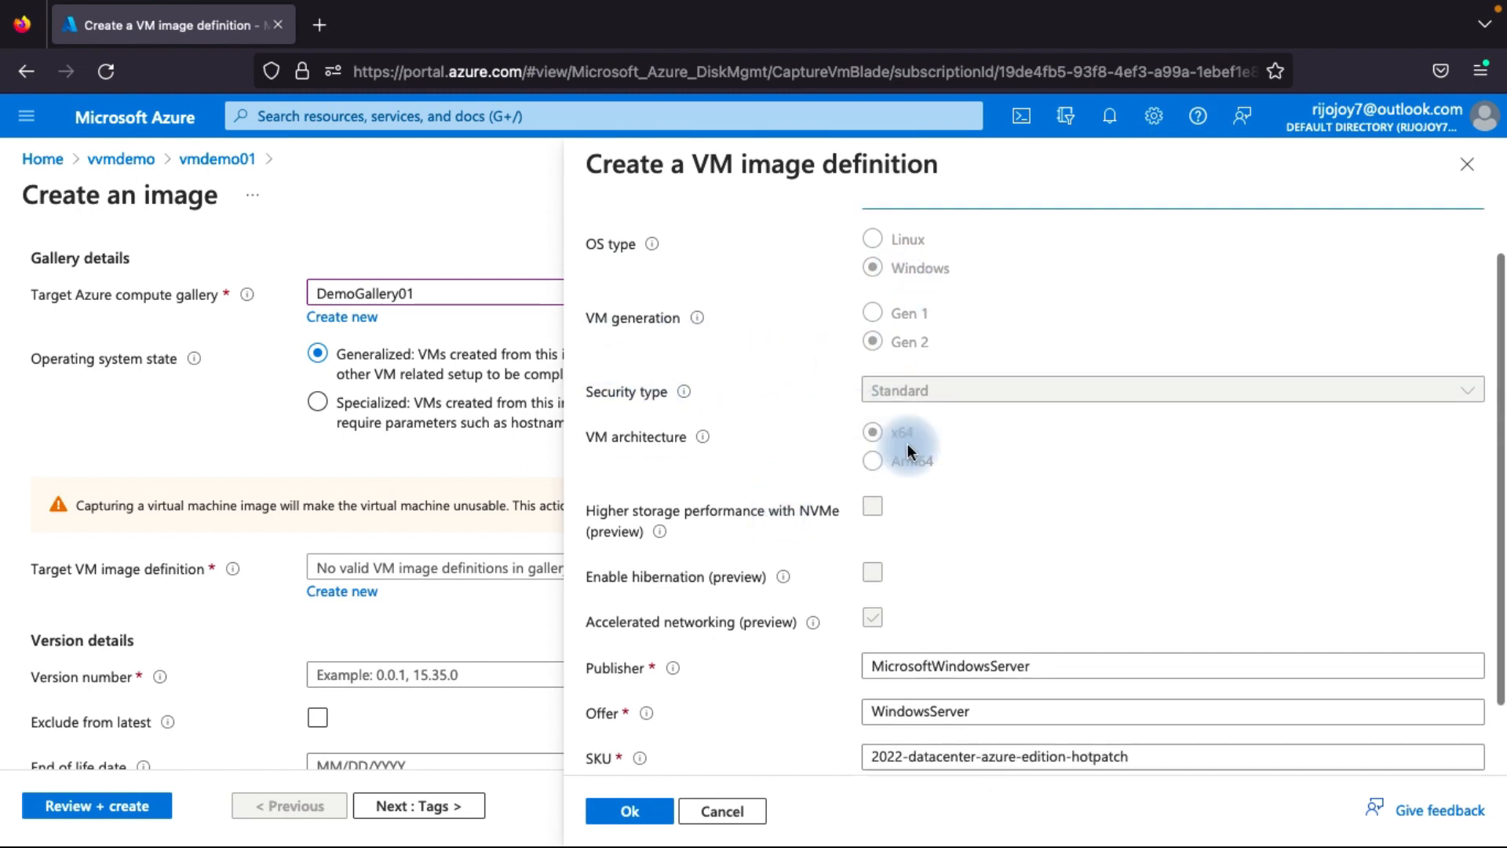
scroll(902, 473, down, 1)
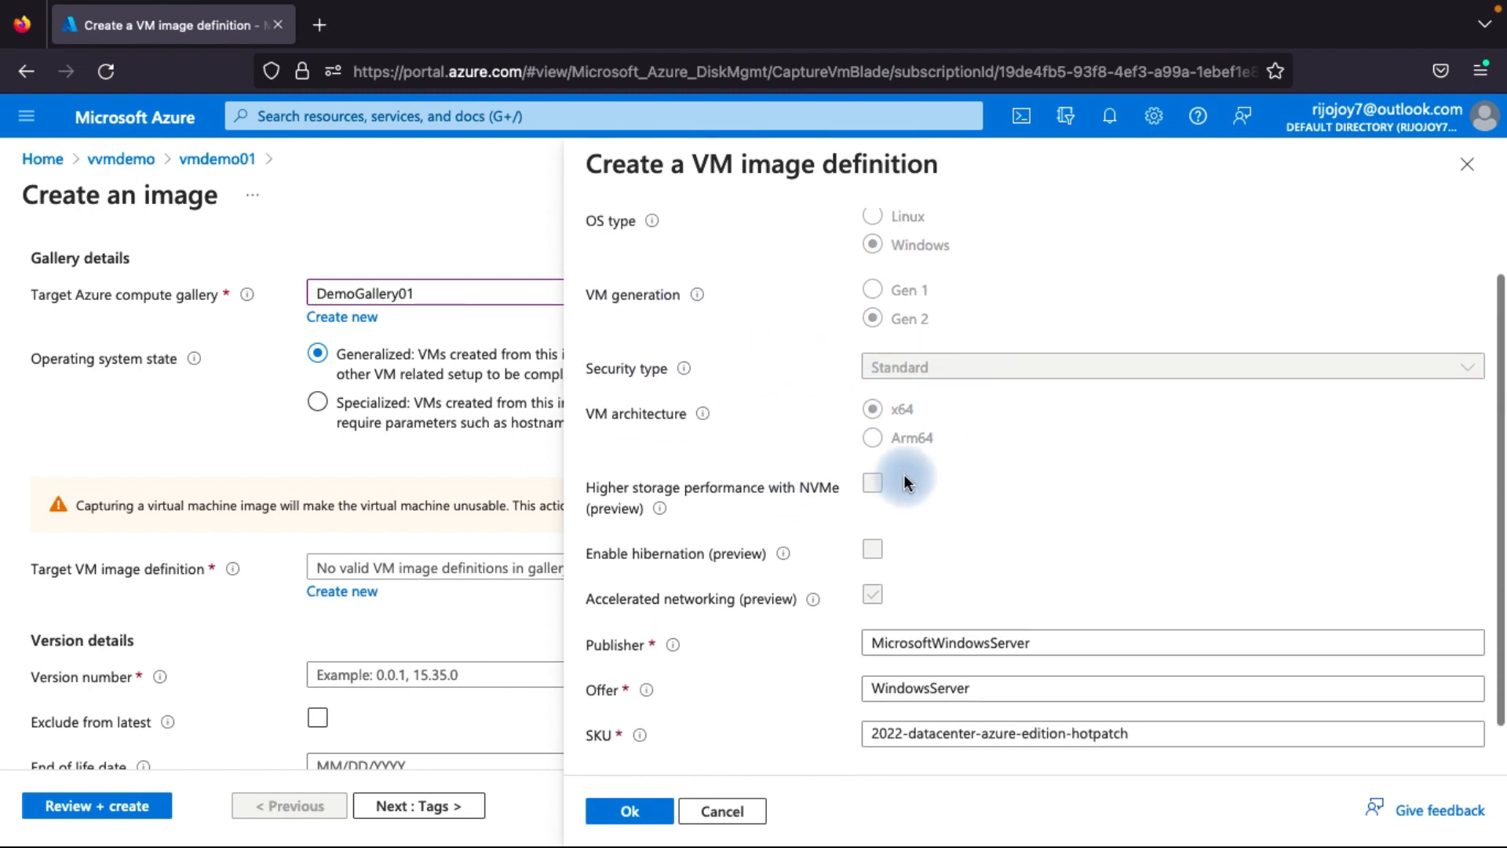
scroll(809, 314, up, 1)
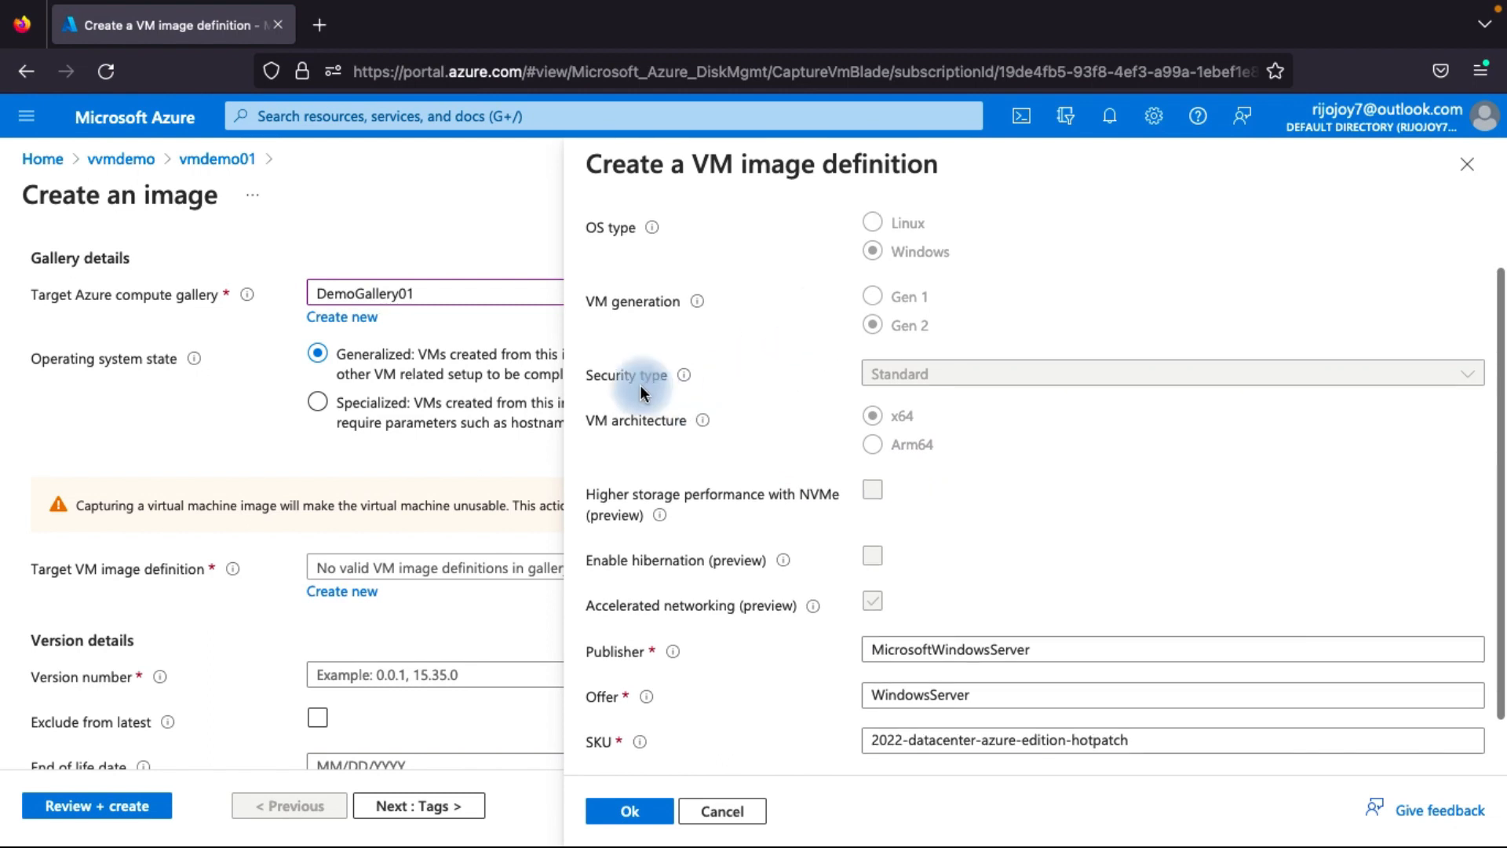
scroll(871, 490, down, 1)
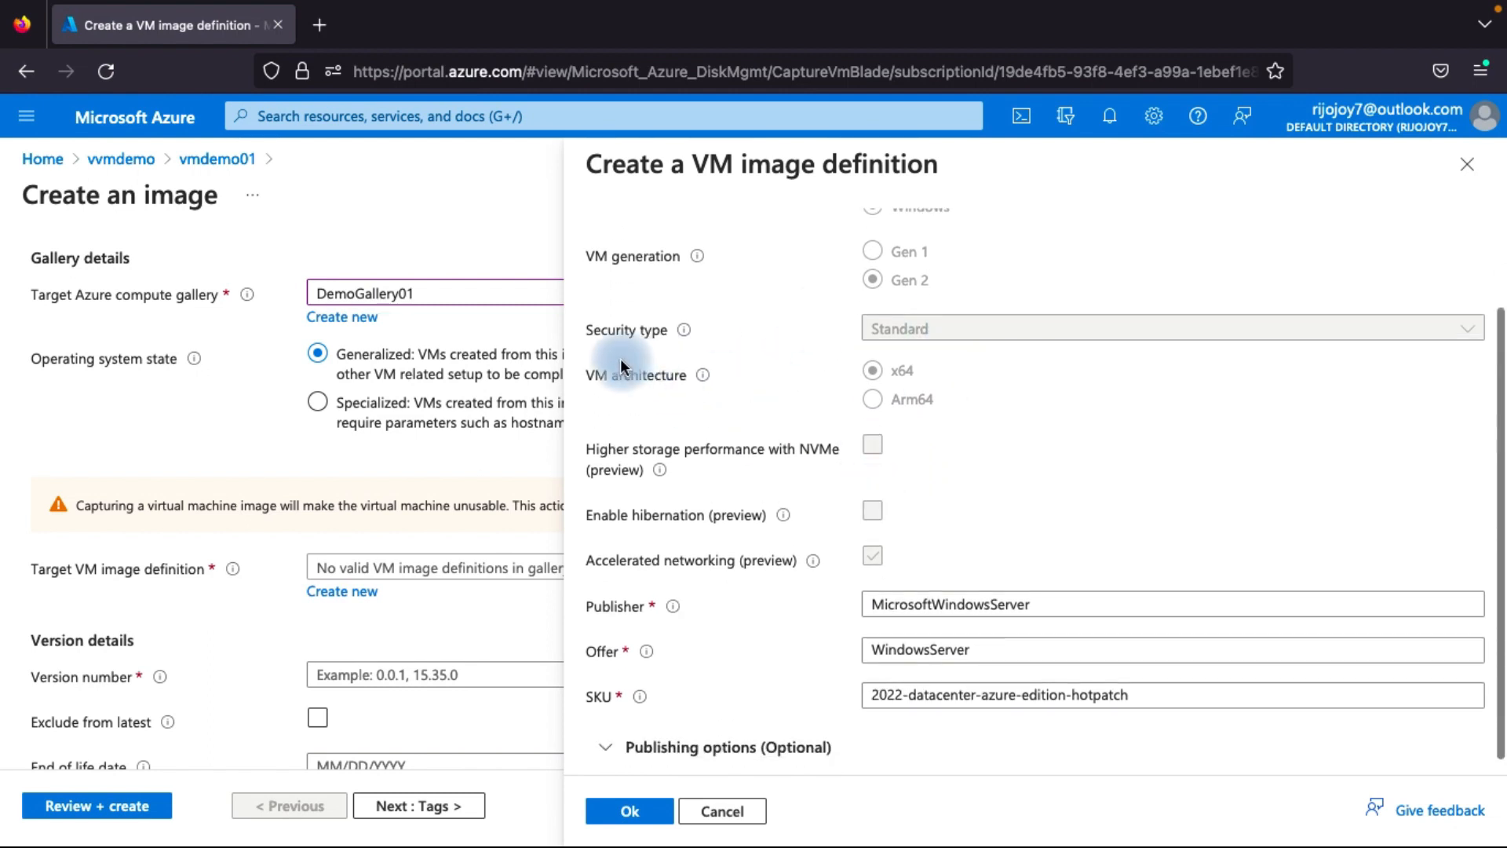
scroll(884, 402, down, 1)
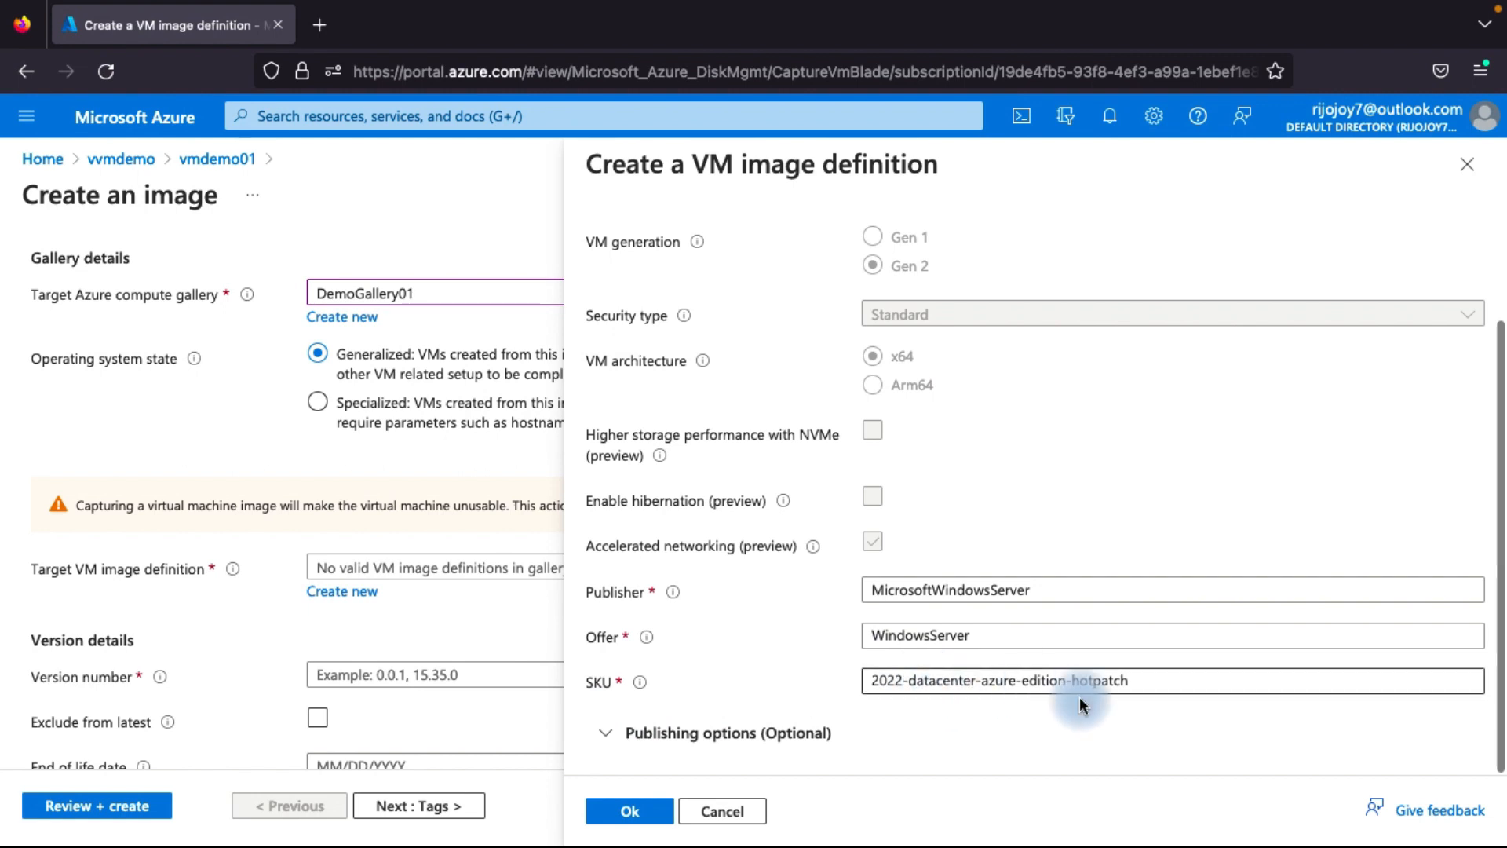
Review the optional publishing options, leave them at their defaults and confirm imagedefinstion2 as the target VM image definition.
click(706, 732)
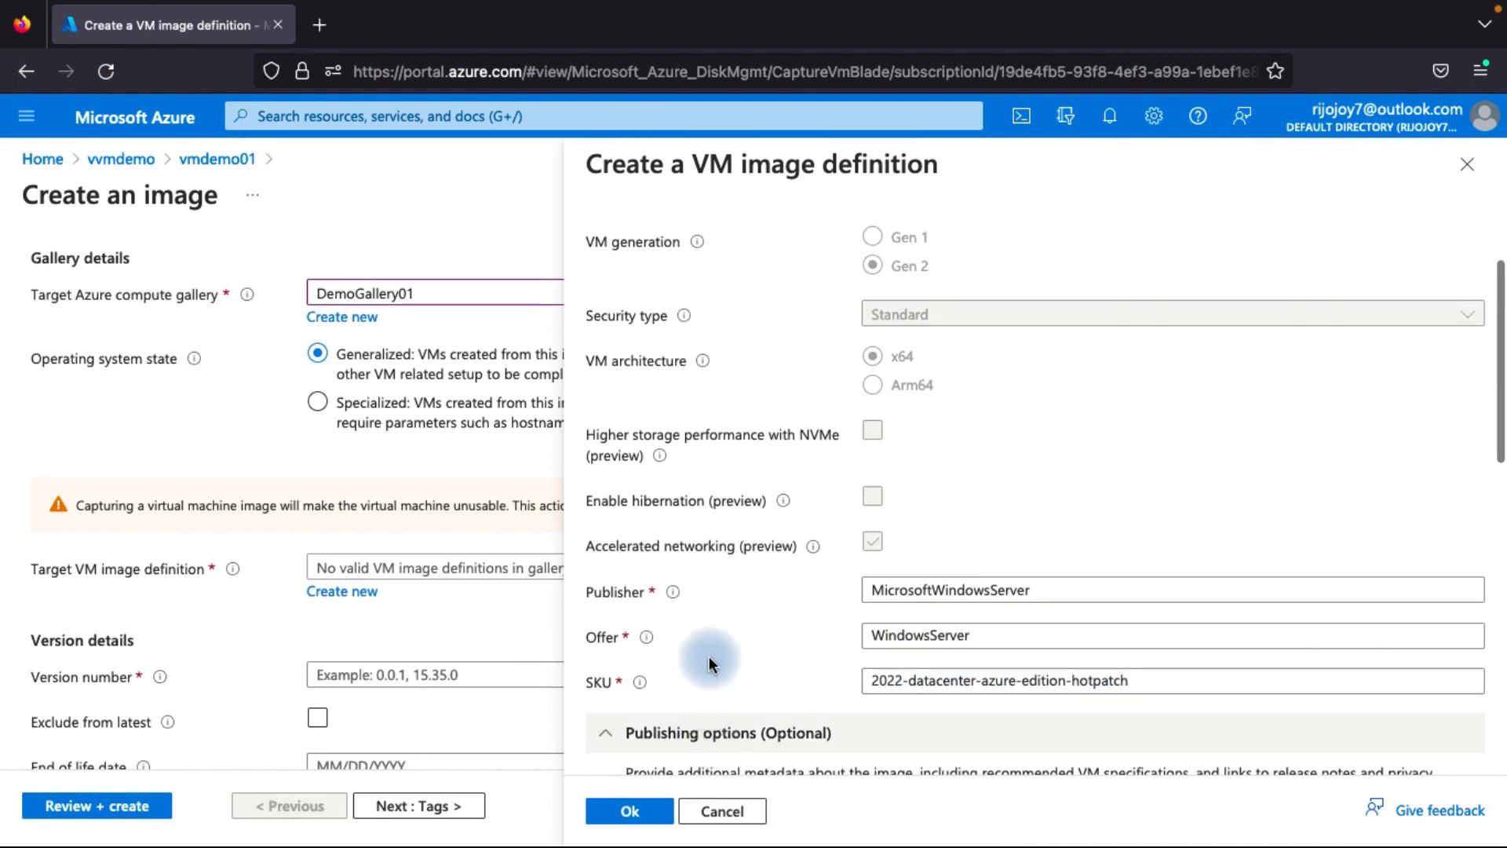
scroll(710, 635, down, 4)
scroll(716, 620, down, 3)
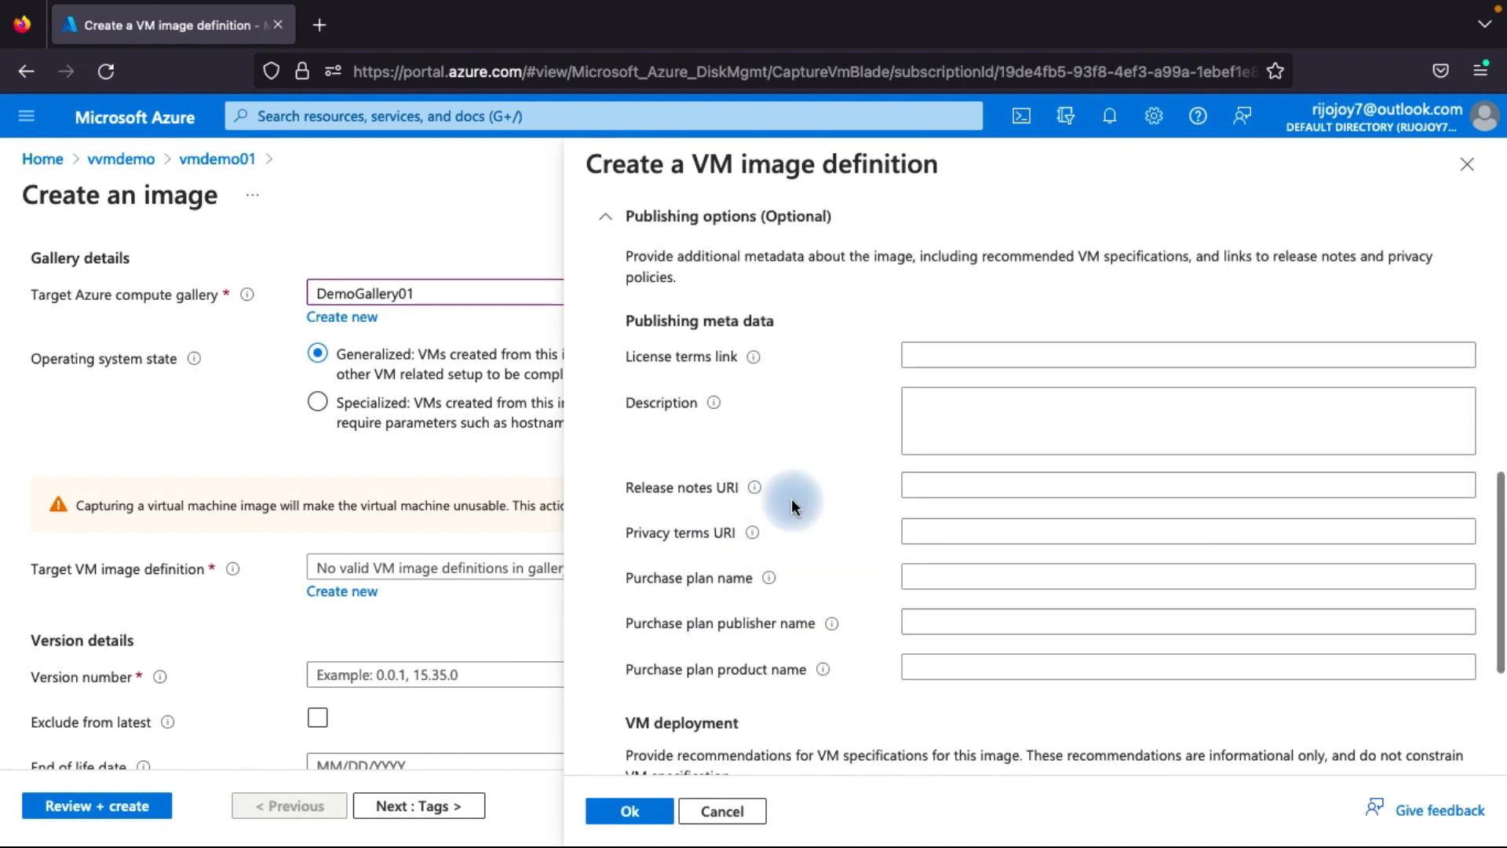
scroll(794, 506, down, 2)
scroll(784, 503, down, 2)
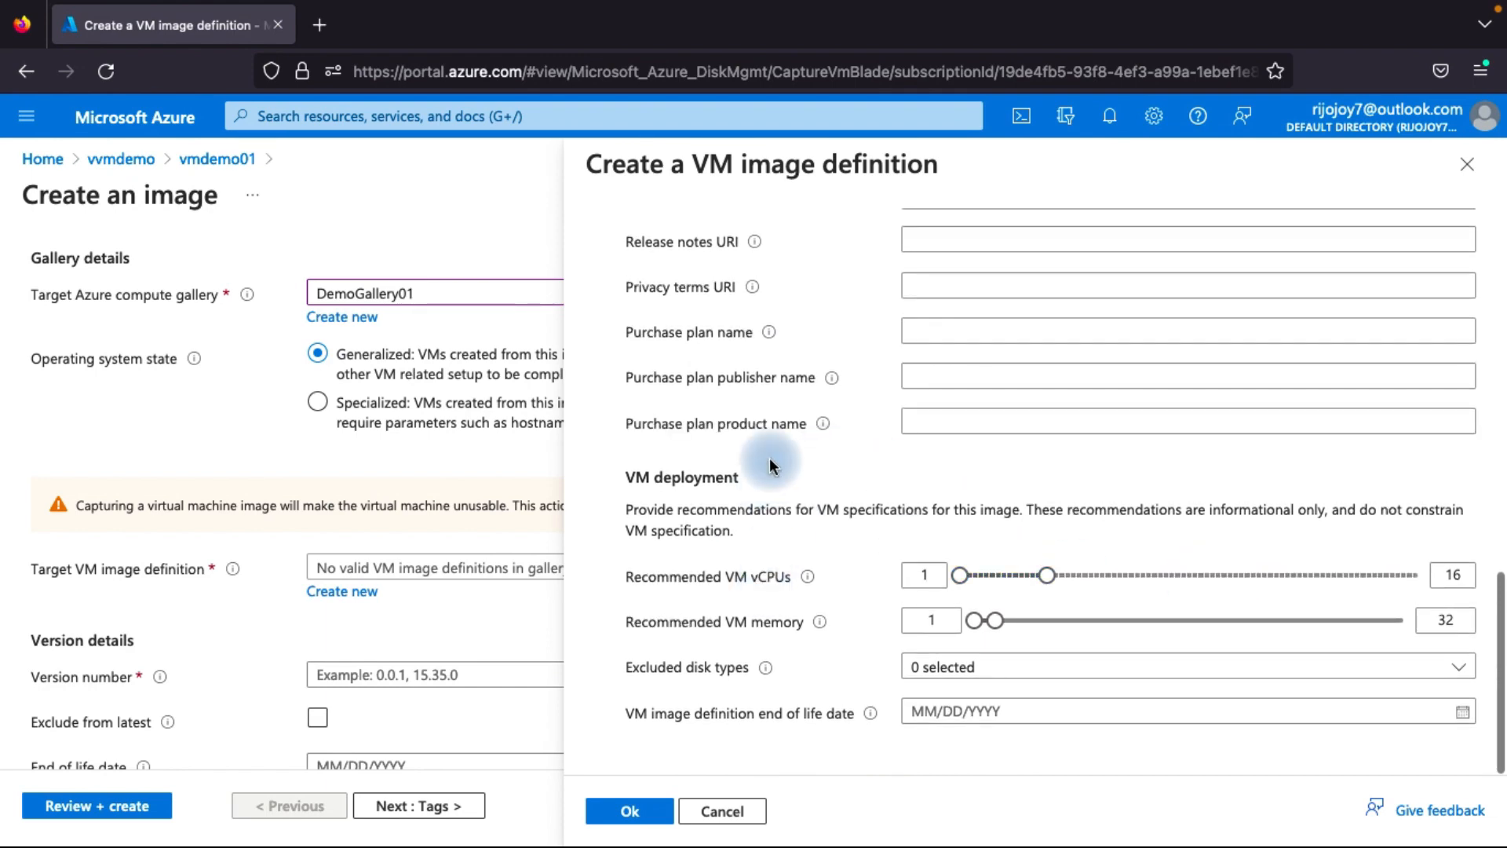
scroll(765, 440, up, 10)
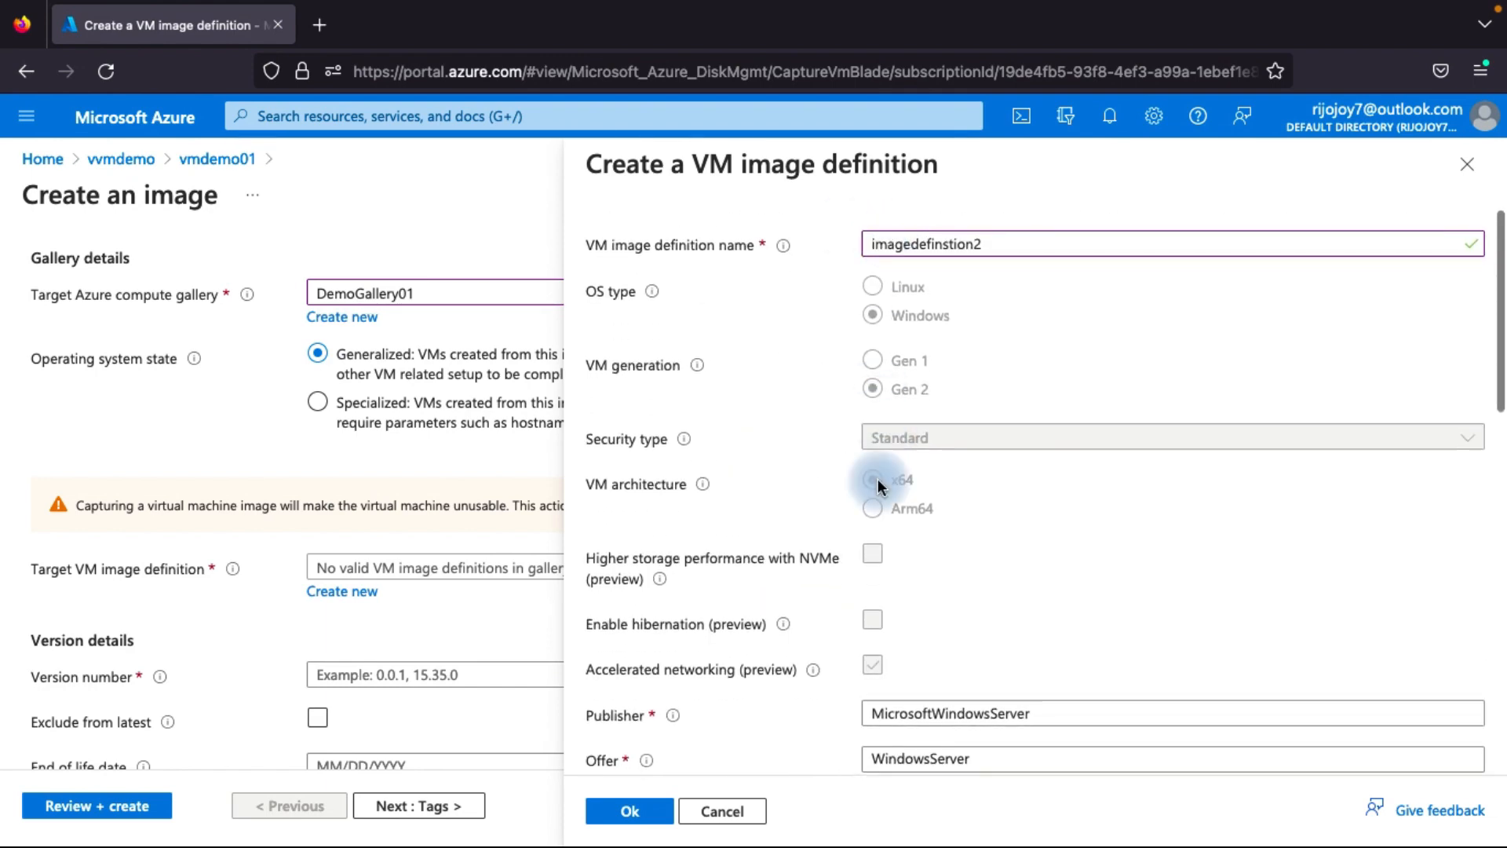
click(631, 808)
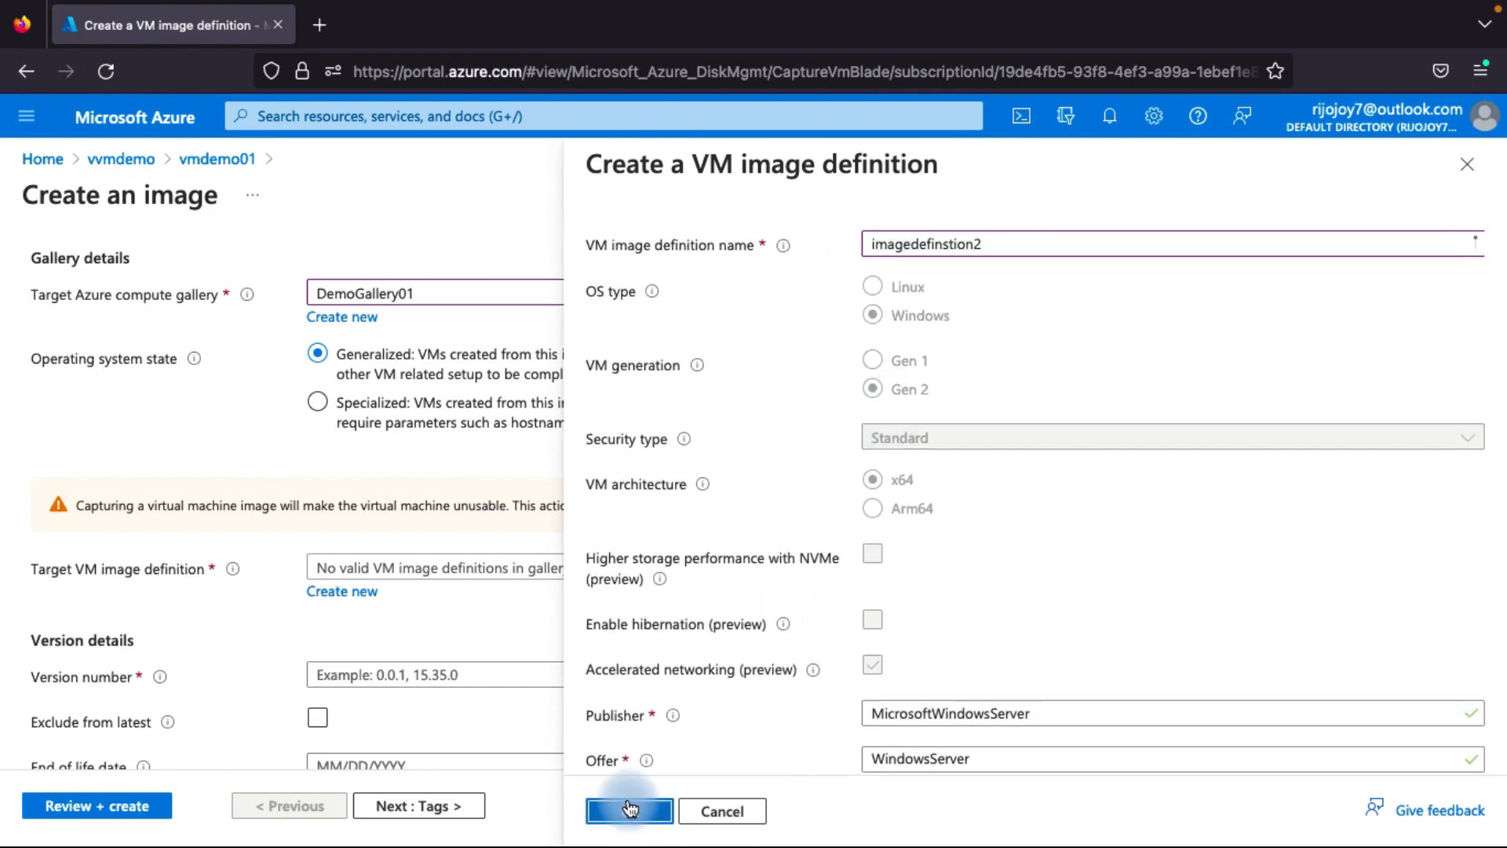
click(534, 644)
scroll(502, 635, down, 3)
click(82, 408)
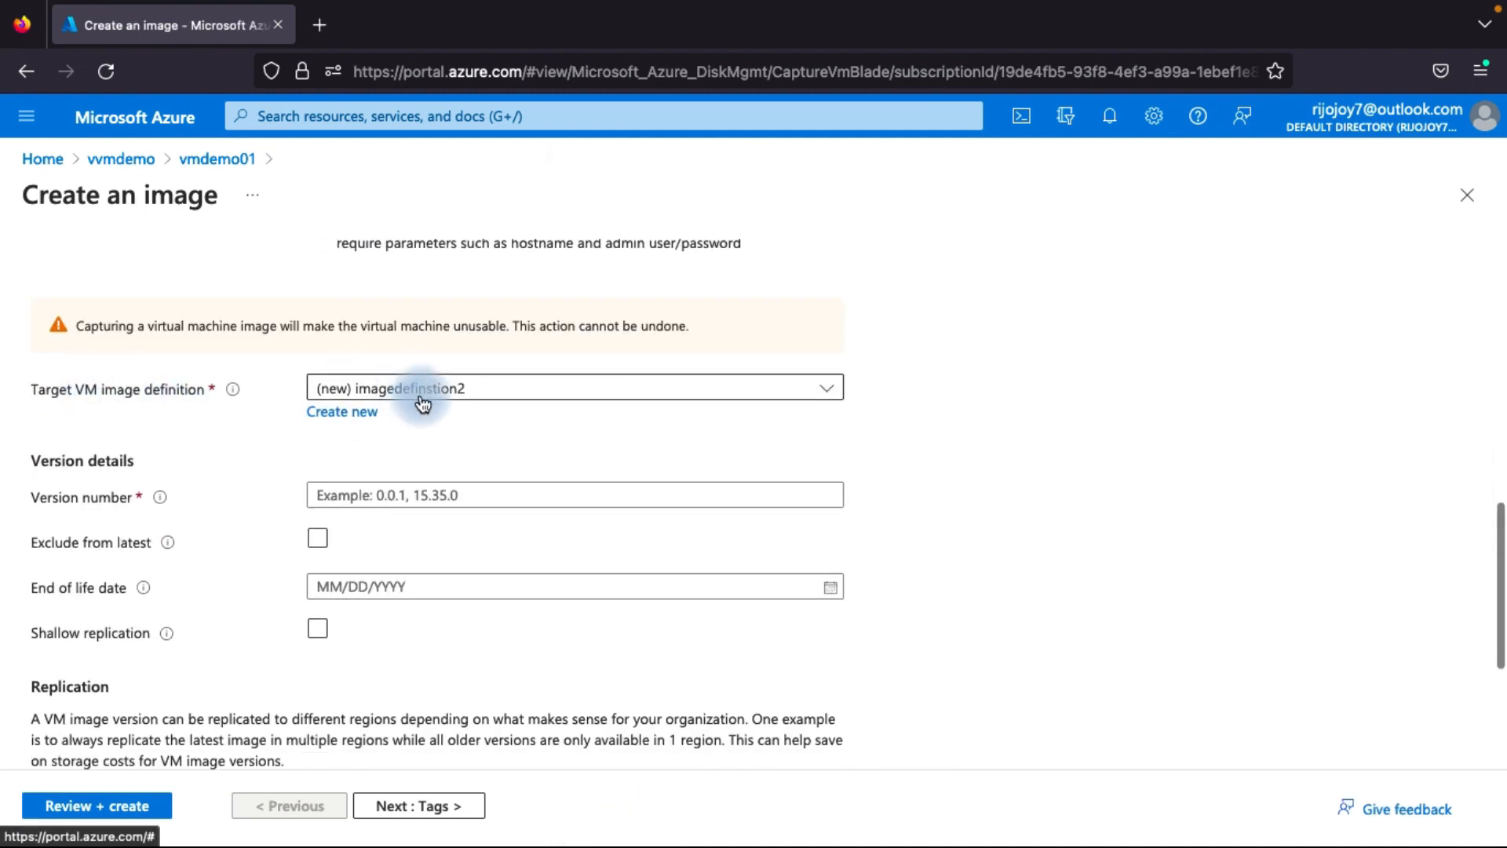
scroll(456, 427, down, 1)
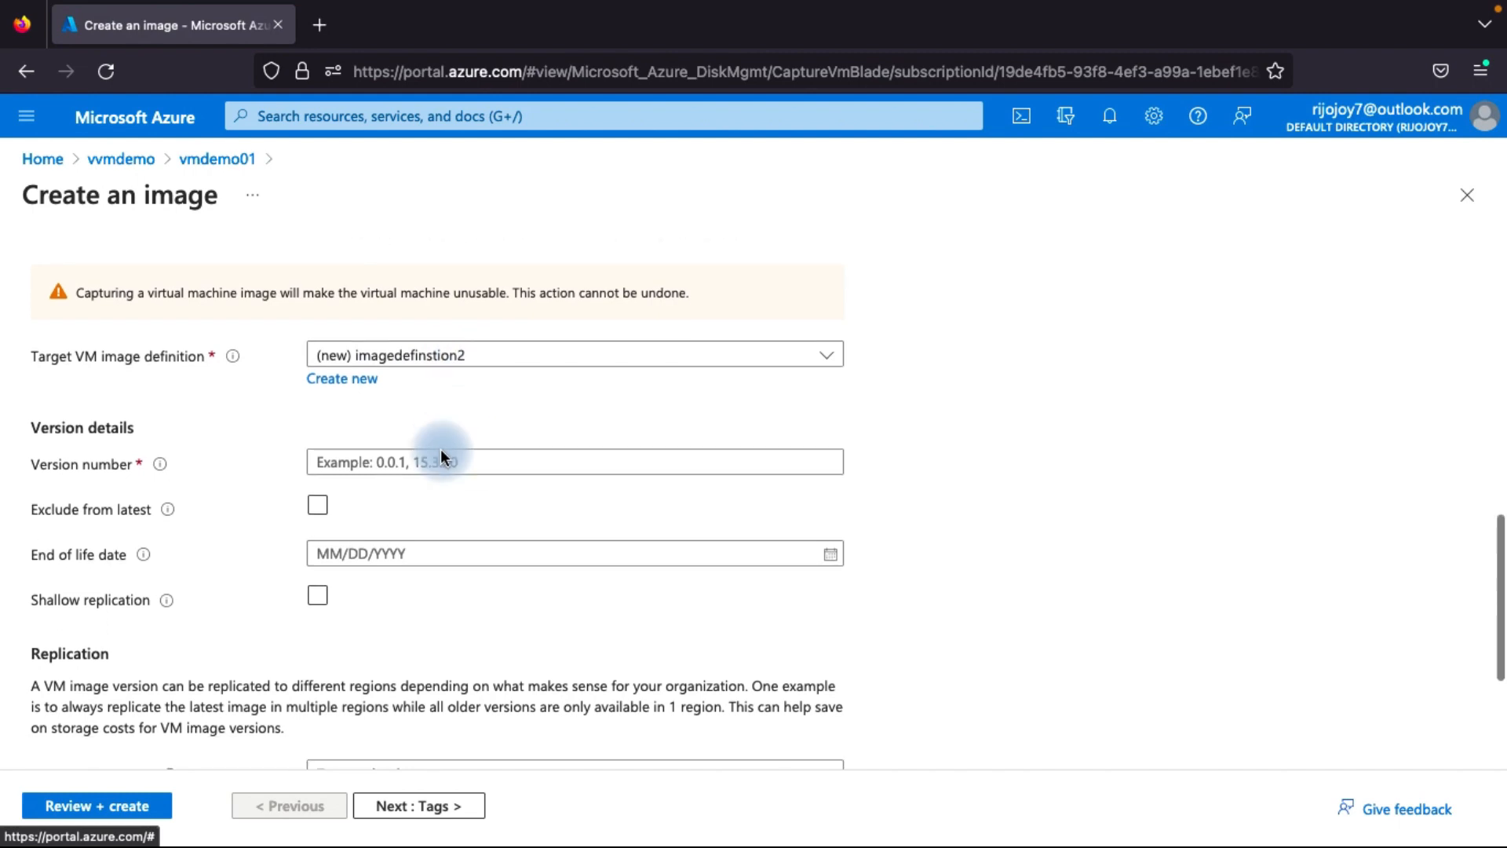
Set the image version number to 1.0.0 and exclude this version from latest.
click(330, 462)
text(1)
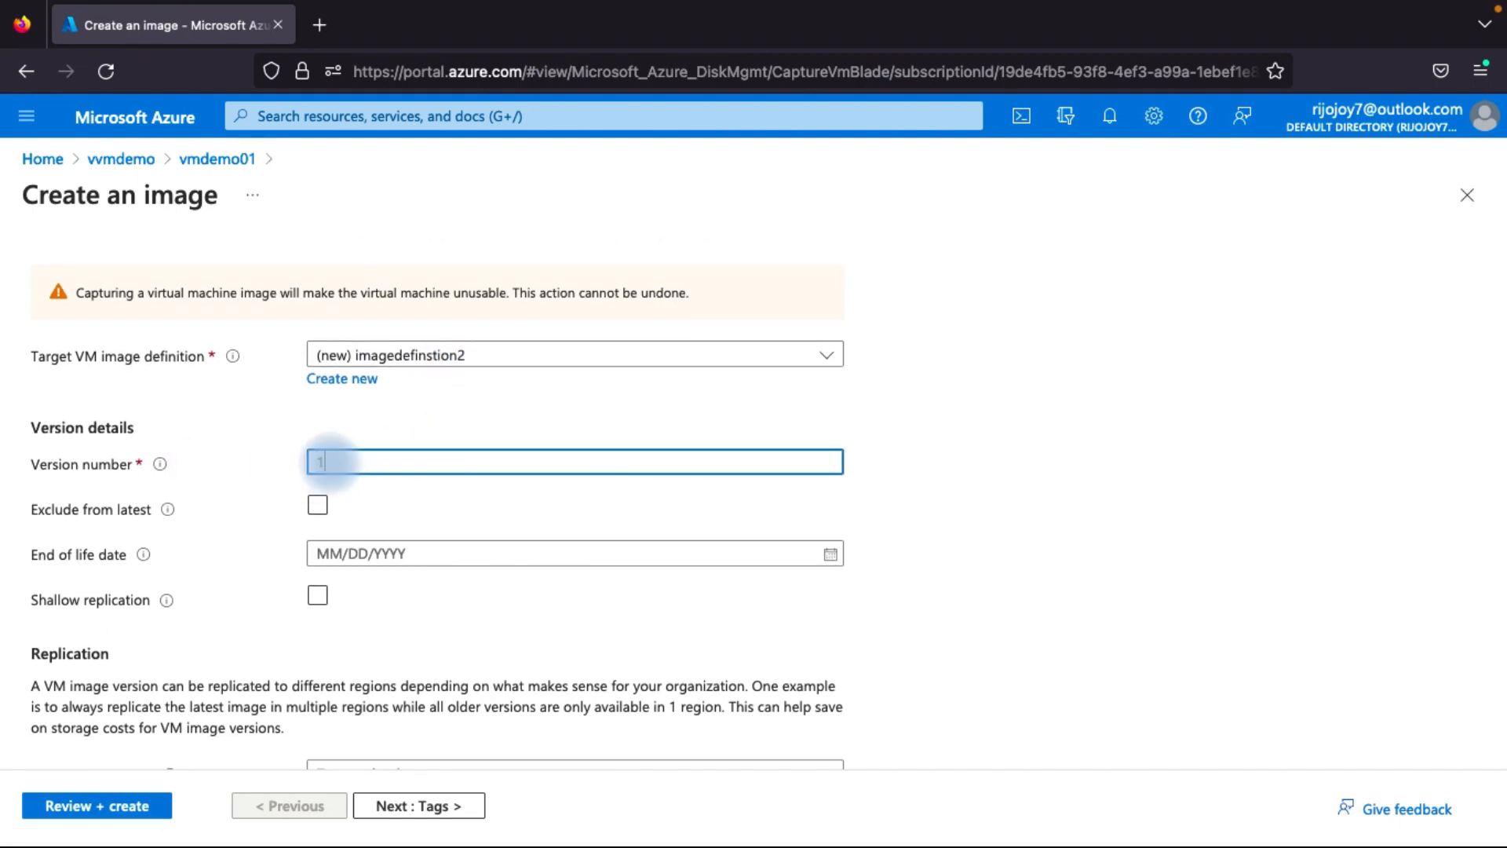
text(.0.0)
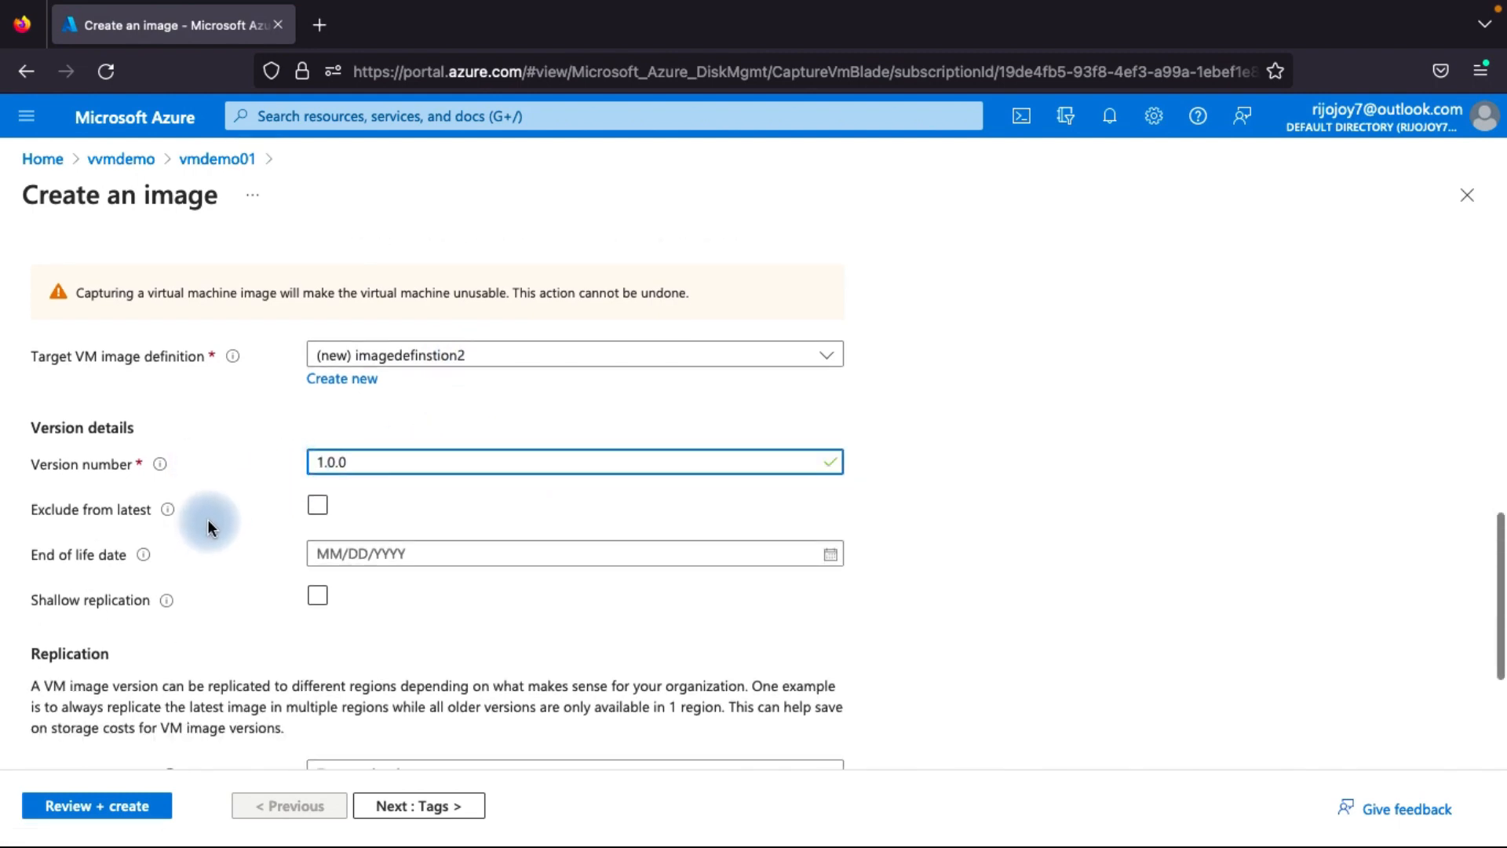
scroll(165, 522, down, 1)
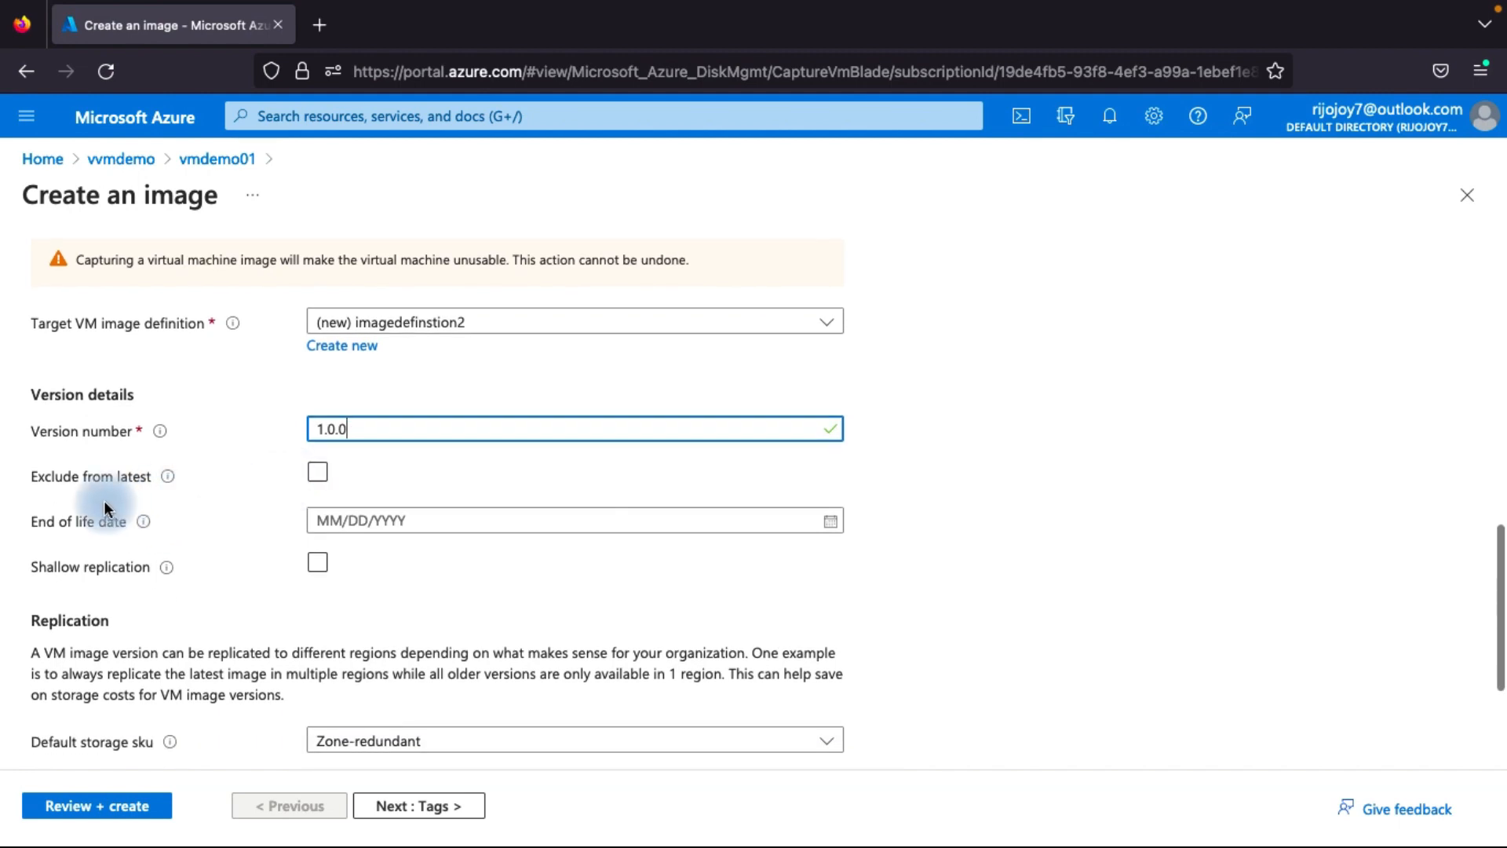
click(320, 475)
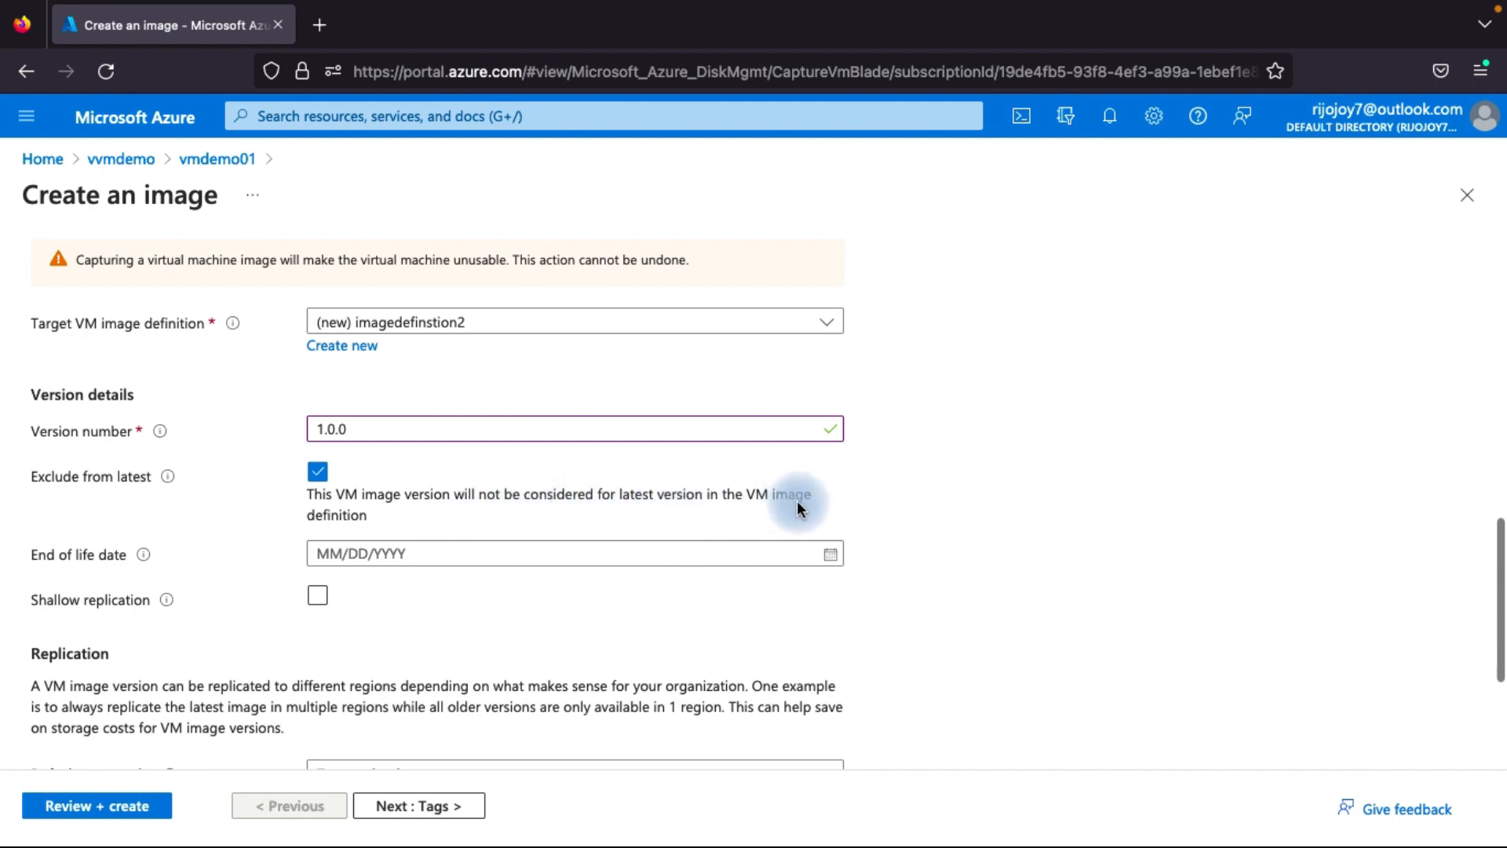
Keep Zone-redundant as the default storage SKU, try a default replica count of 2 and set it back to 1.
scroll(369, 522, down, 2)
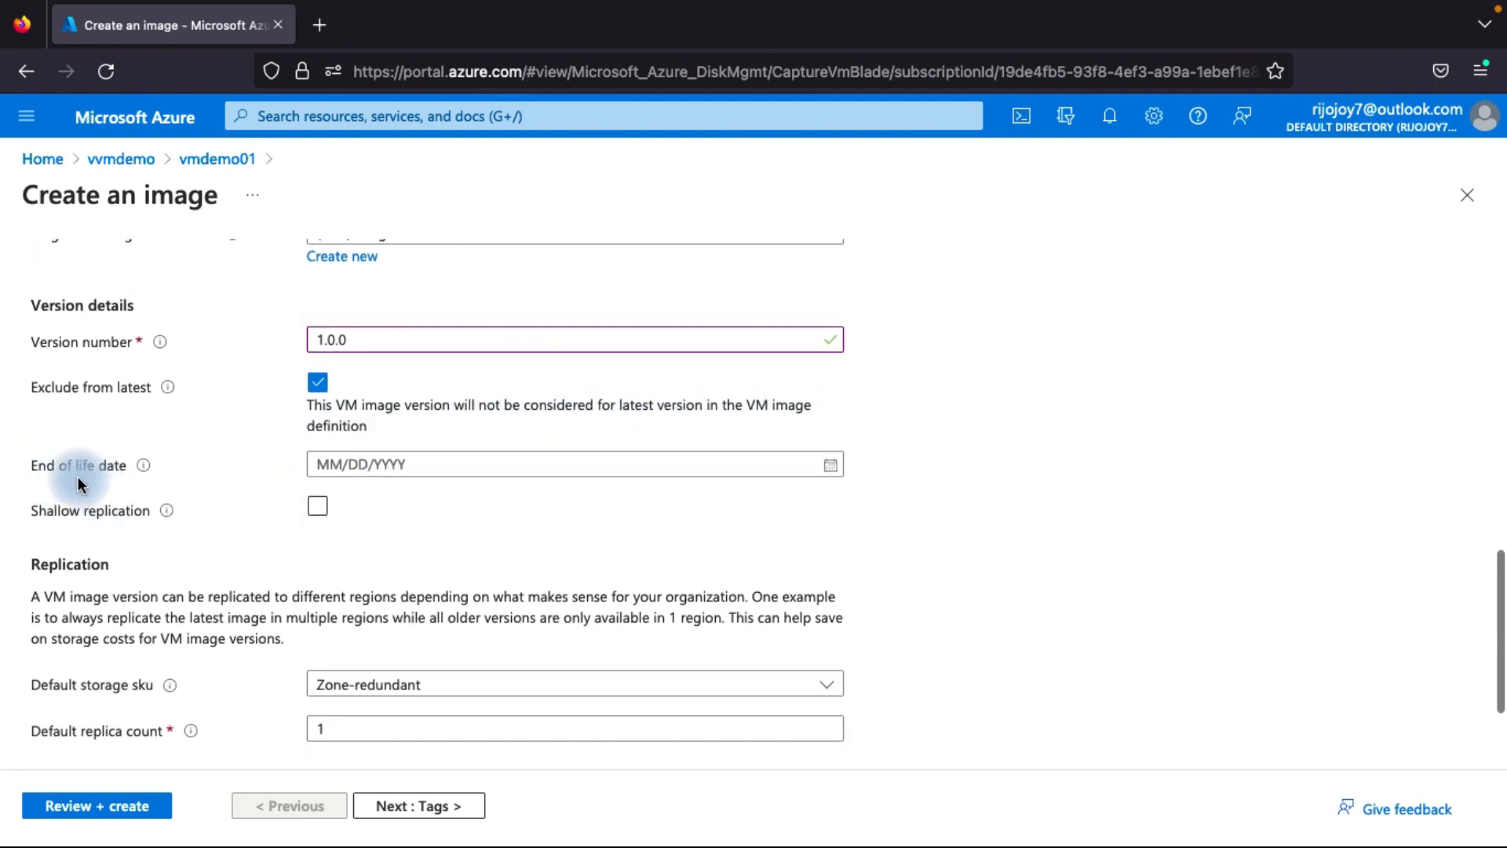
scroll(292, 605, down, 1)
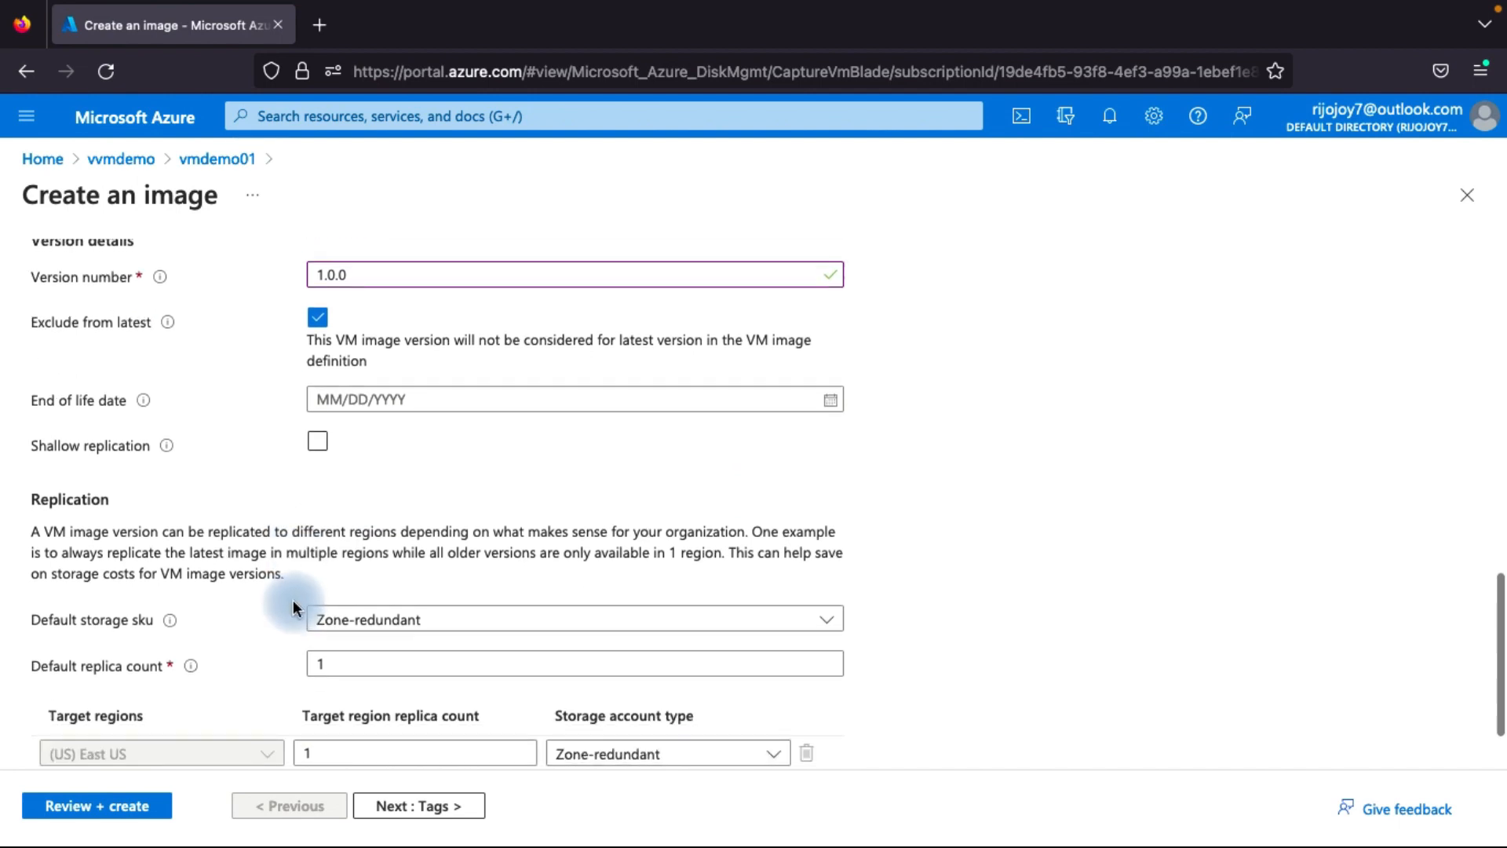
scroll(162, 538, down, 2)
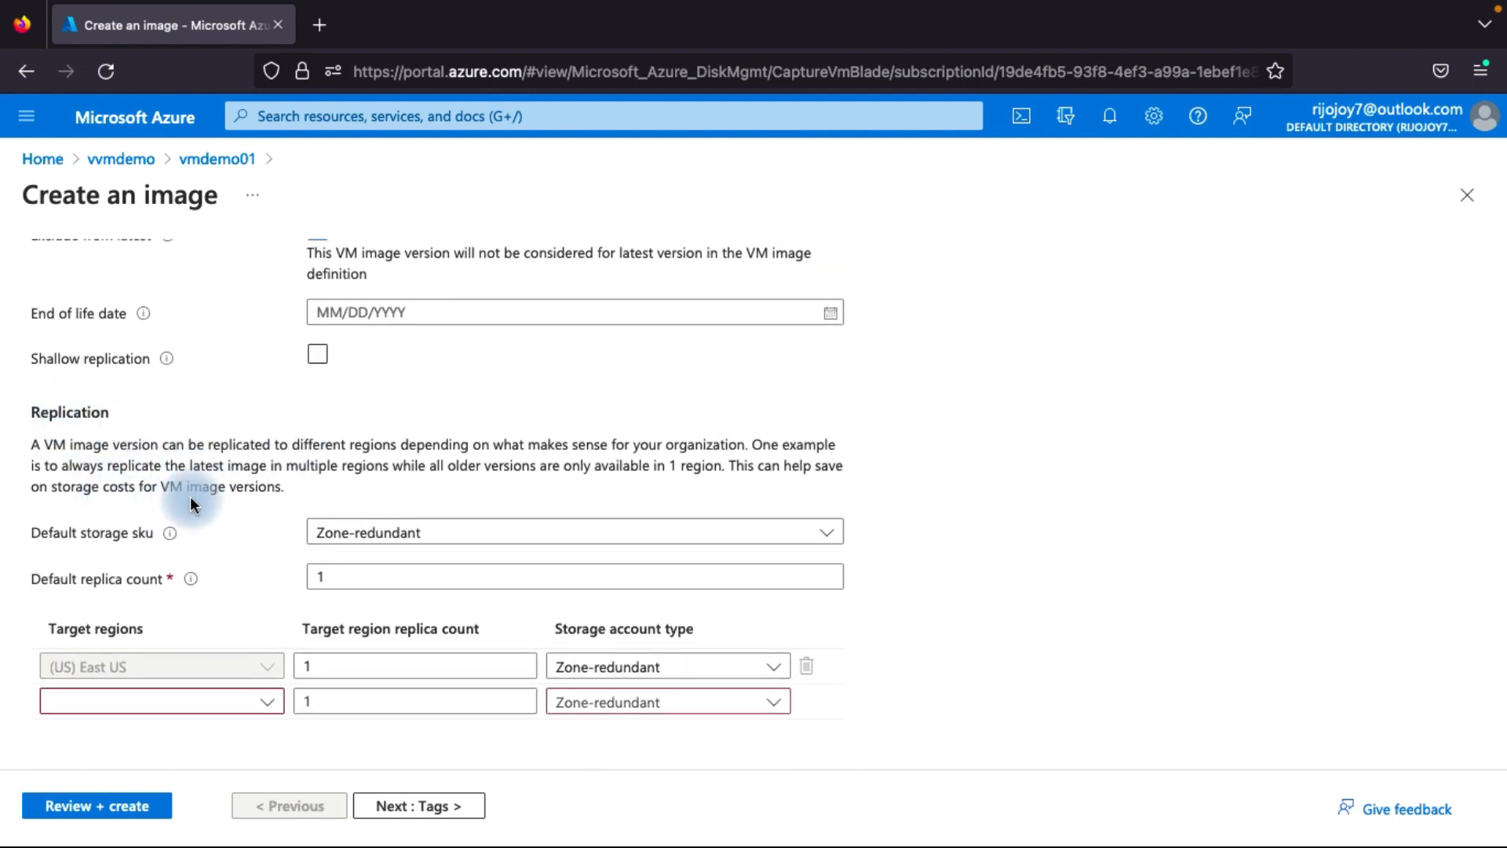
click(435, 534)
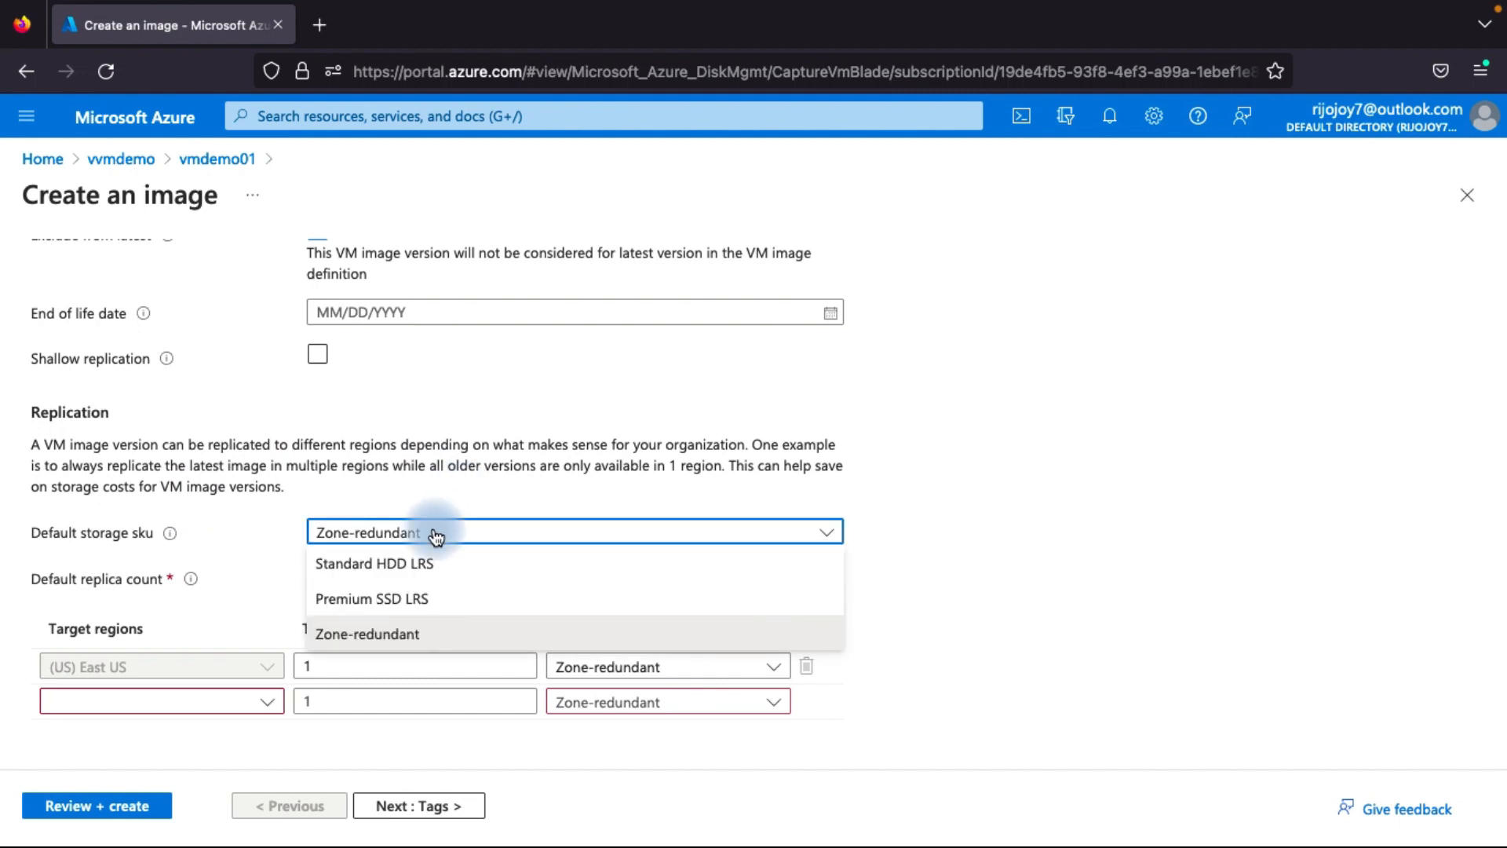
click(409, 634)
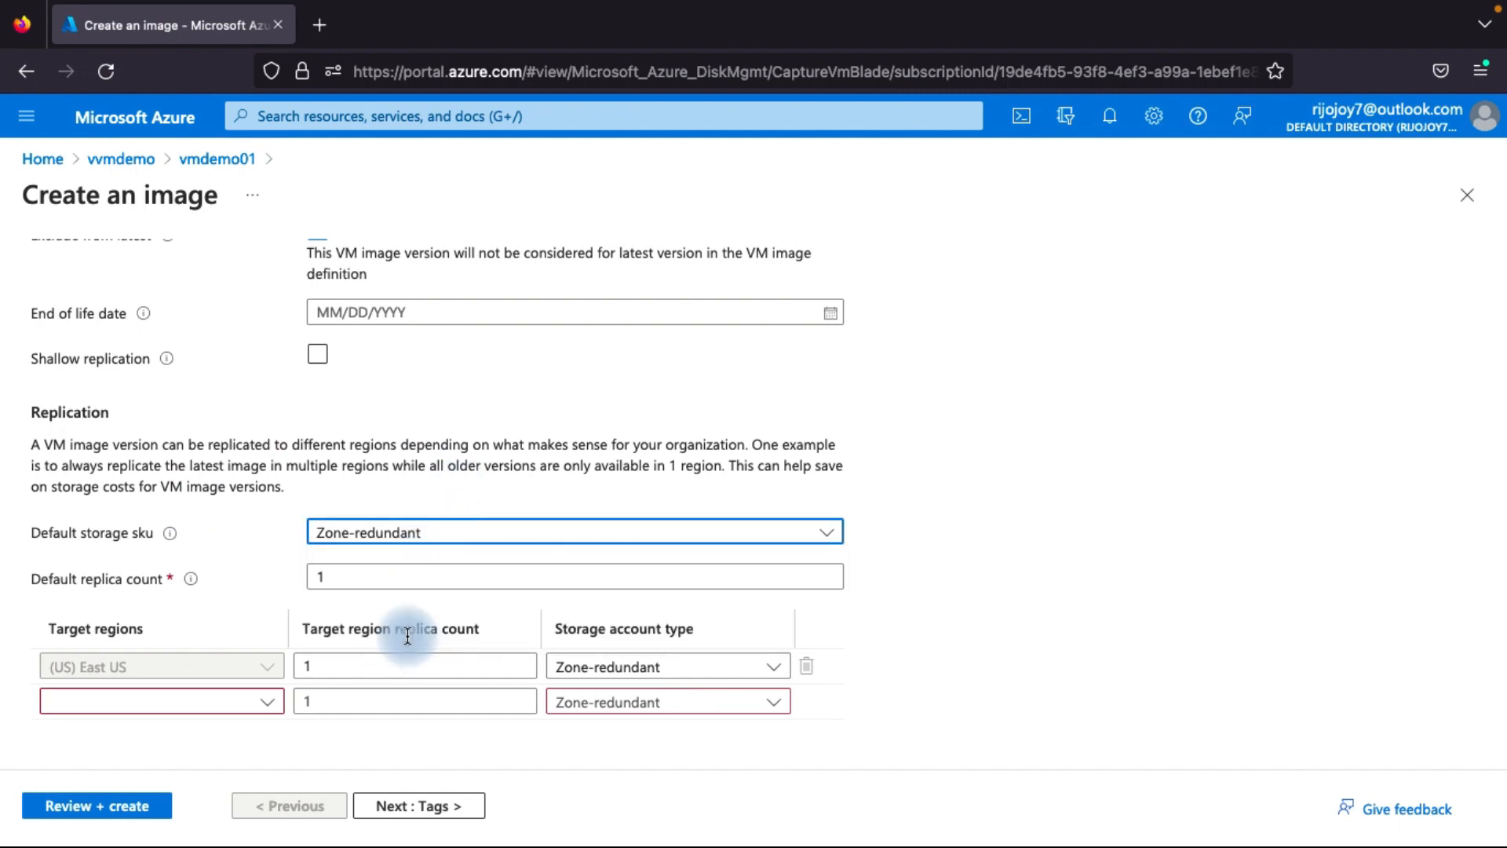
double_click(340, 579)
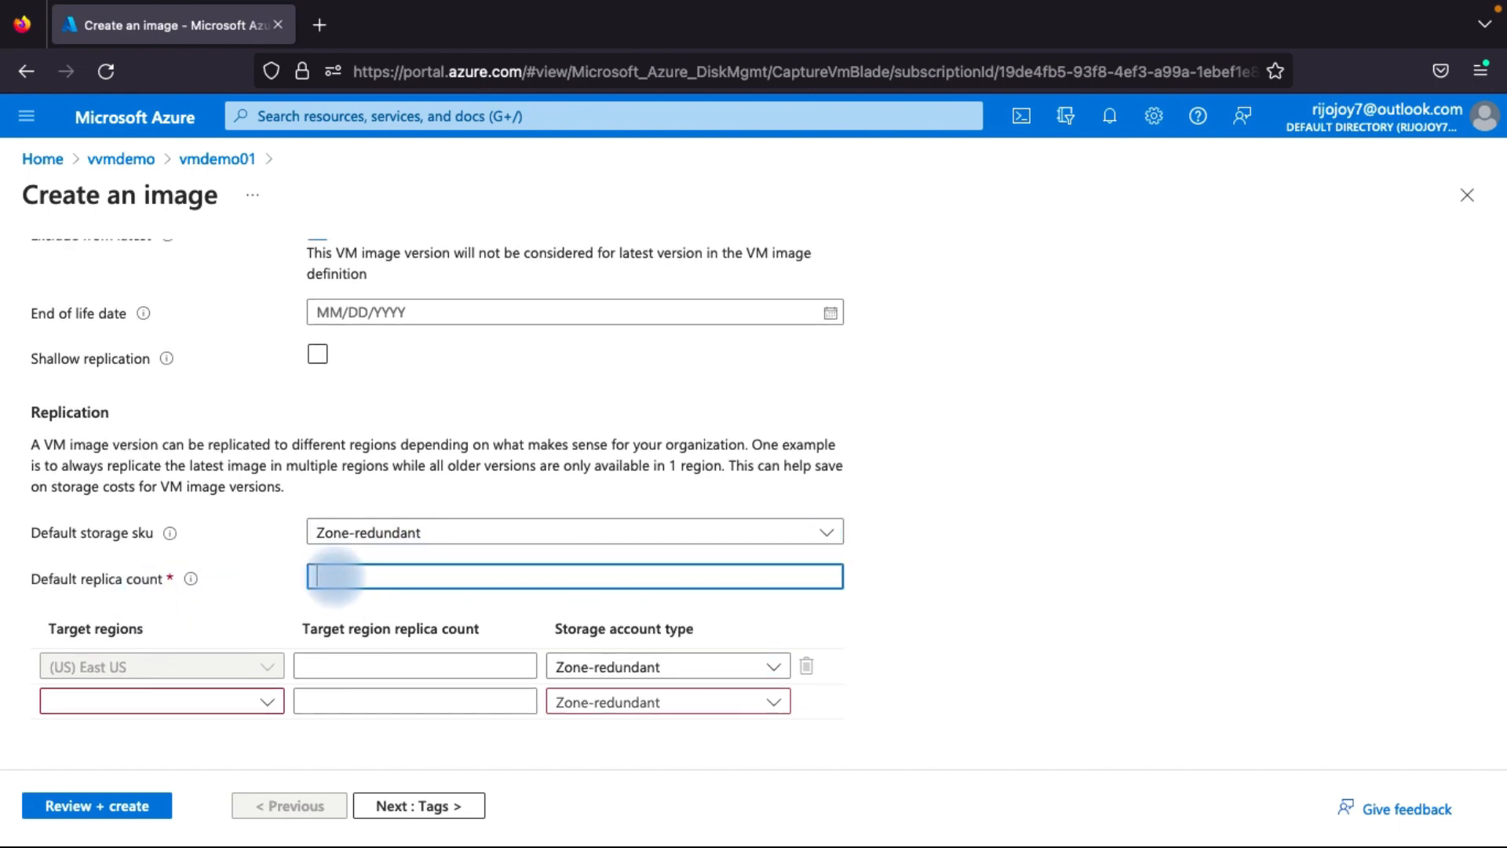
text(2)
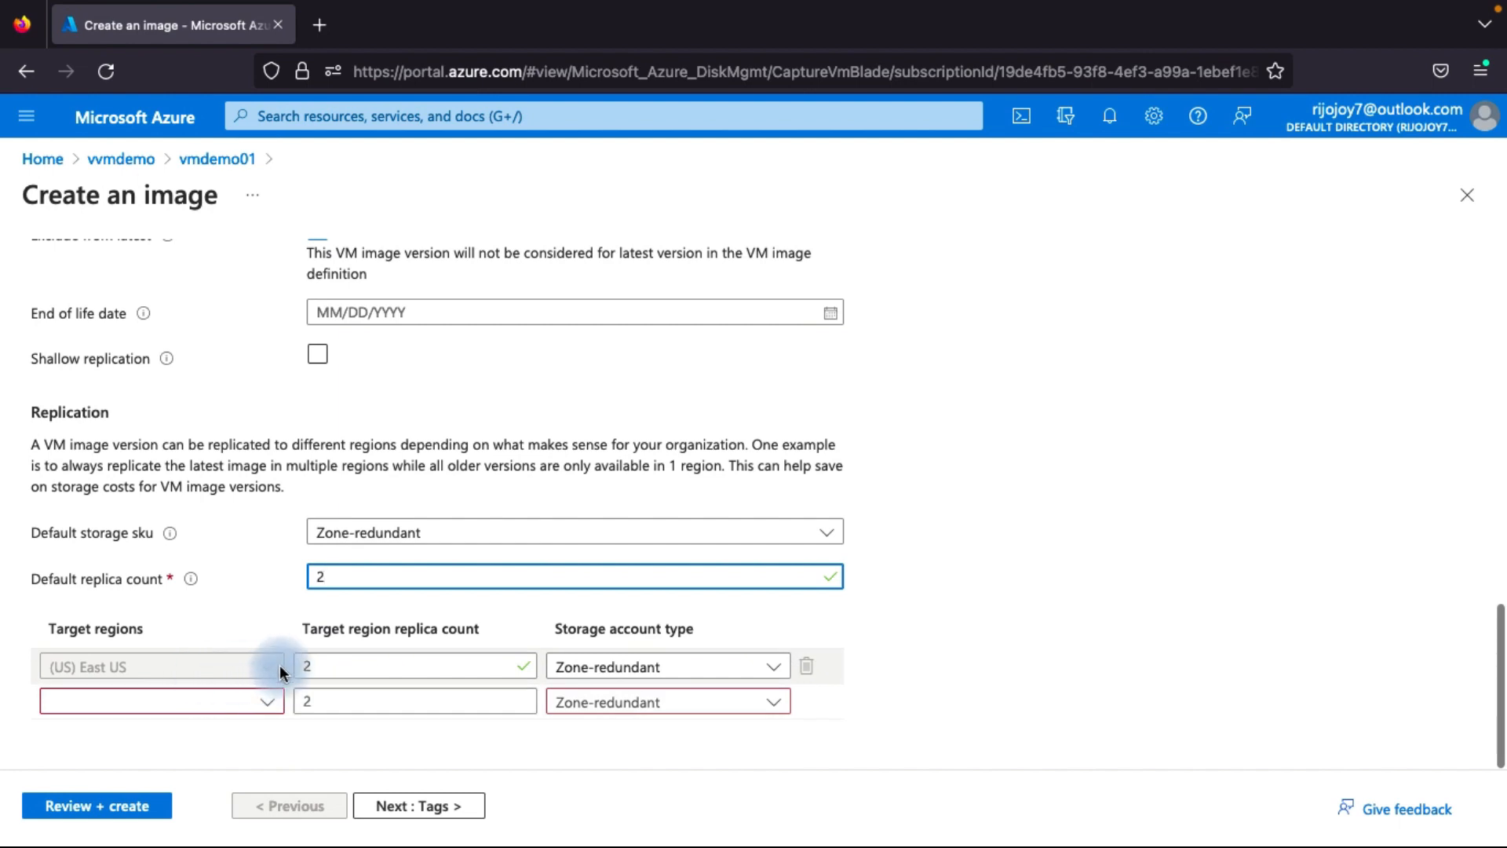
key(BackSpace)
text(1)
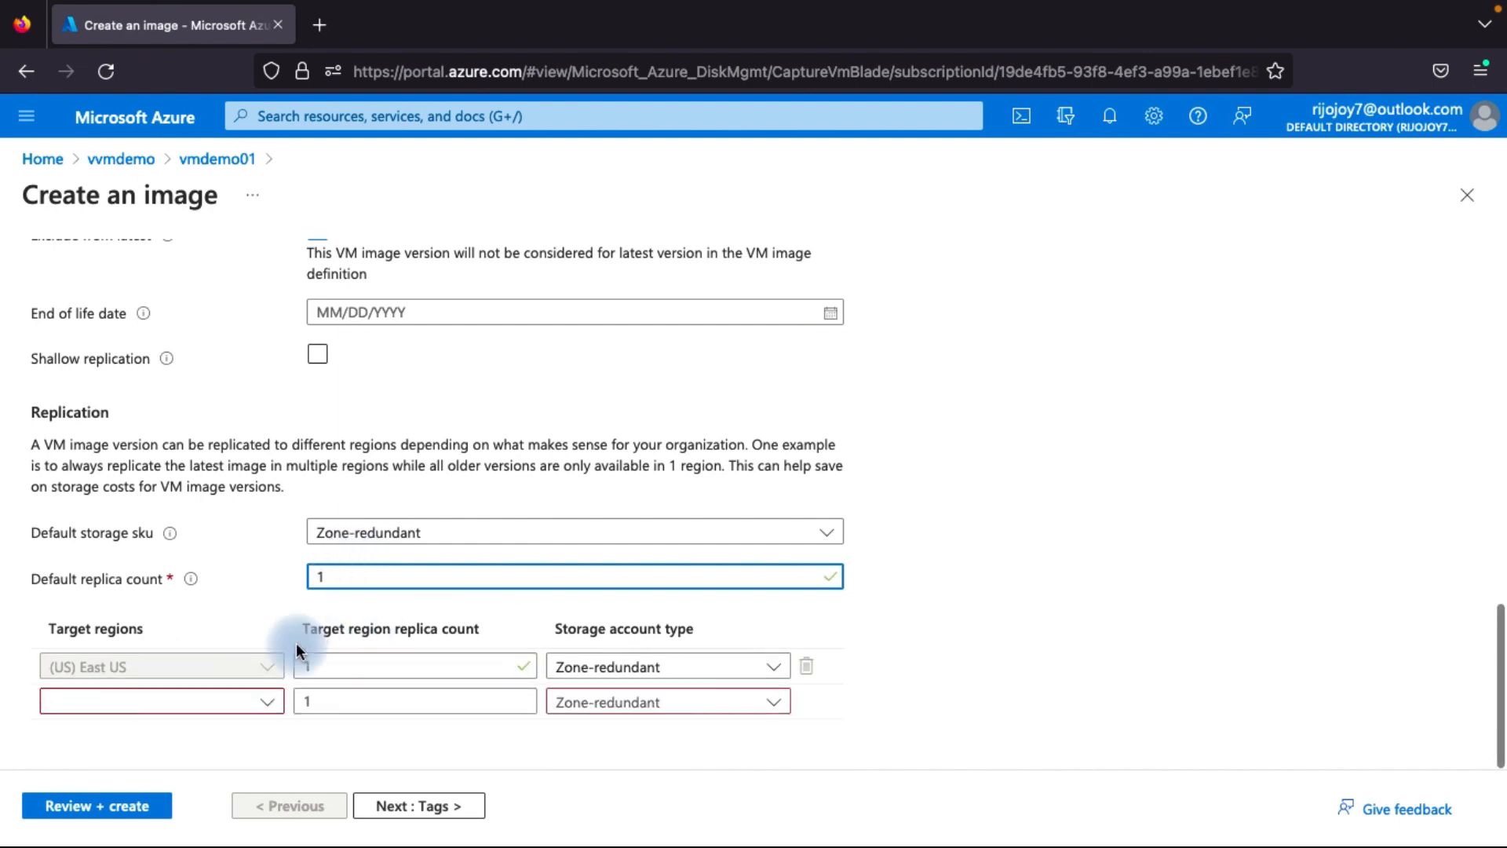
Add (US) East US 2 as a second target region and review the storage type options for the default and East US.
click(200, 700)
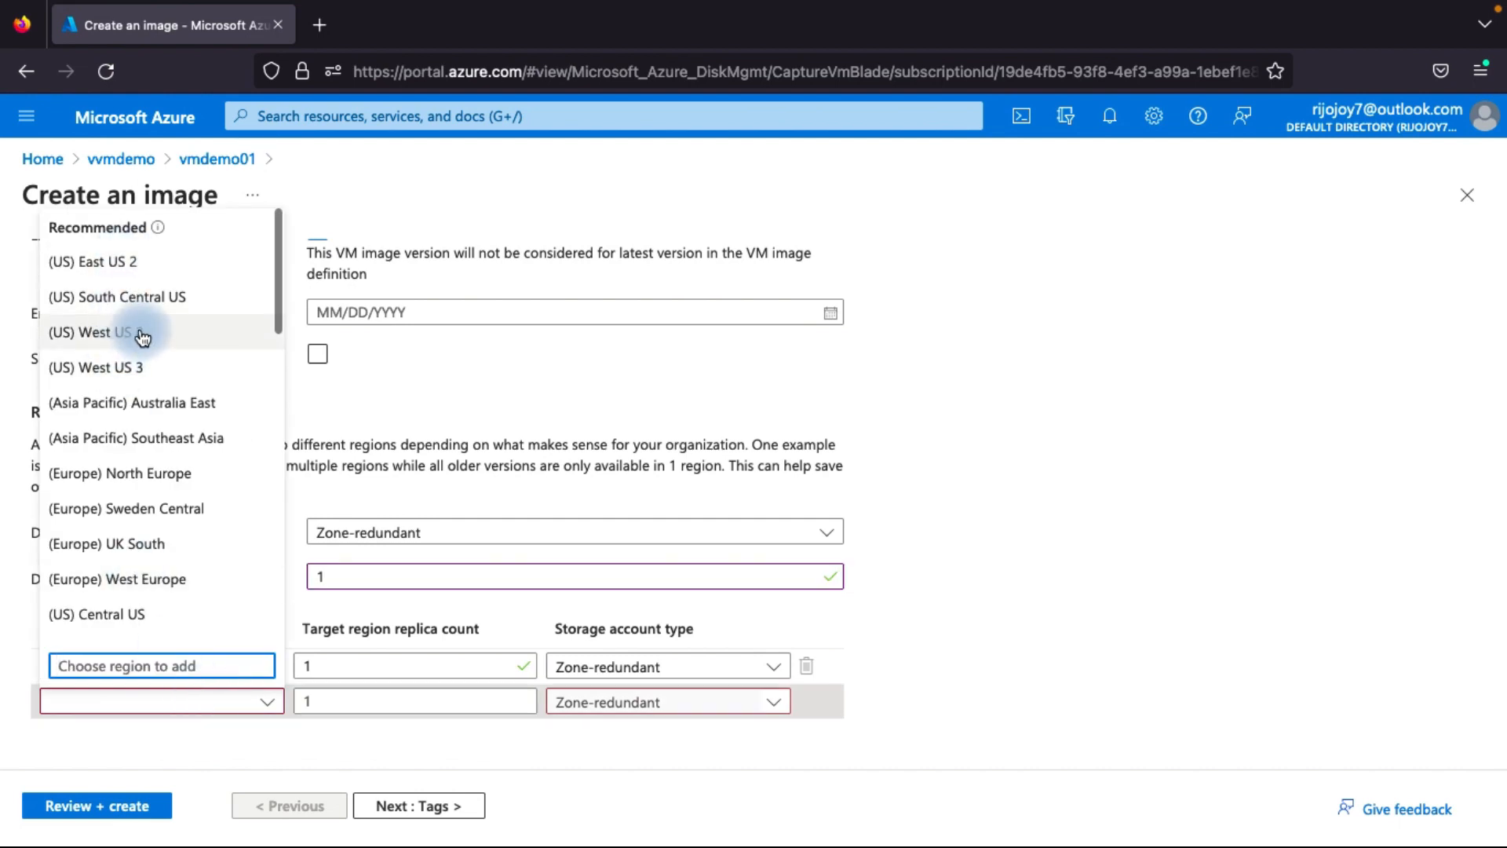
click(138, 278)
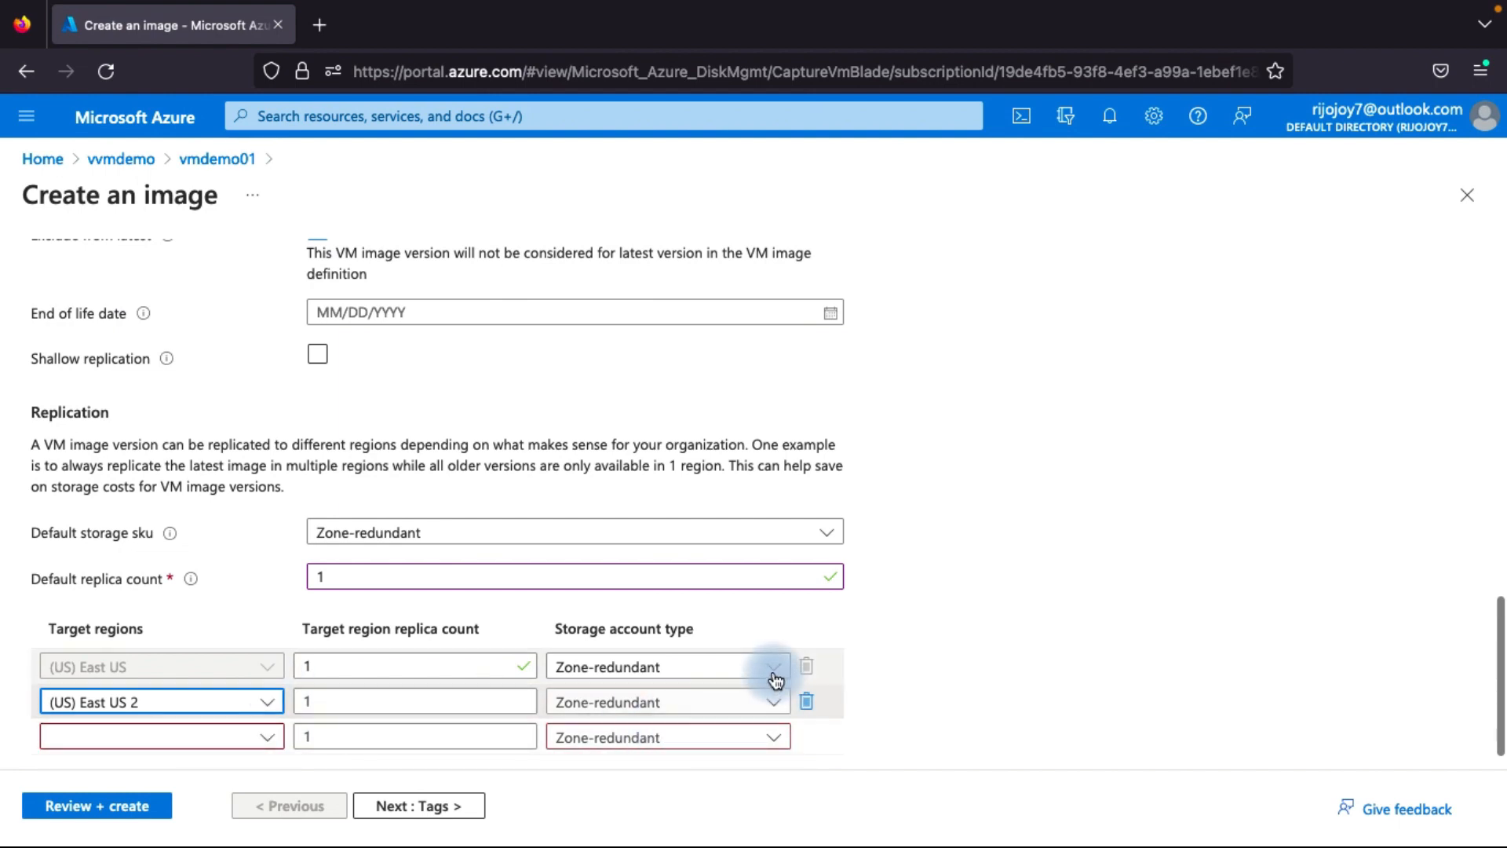
click(831, 540)
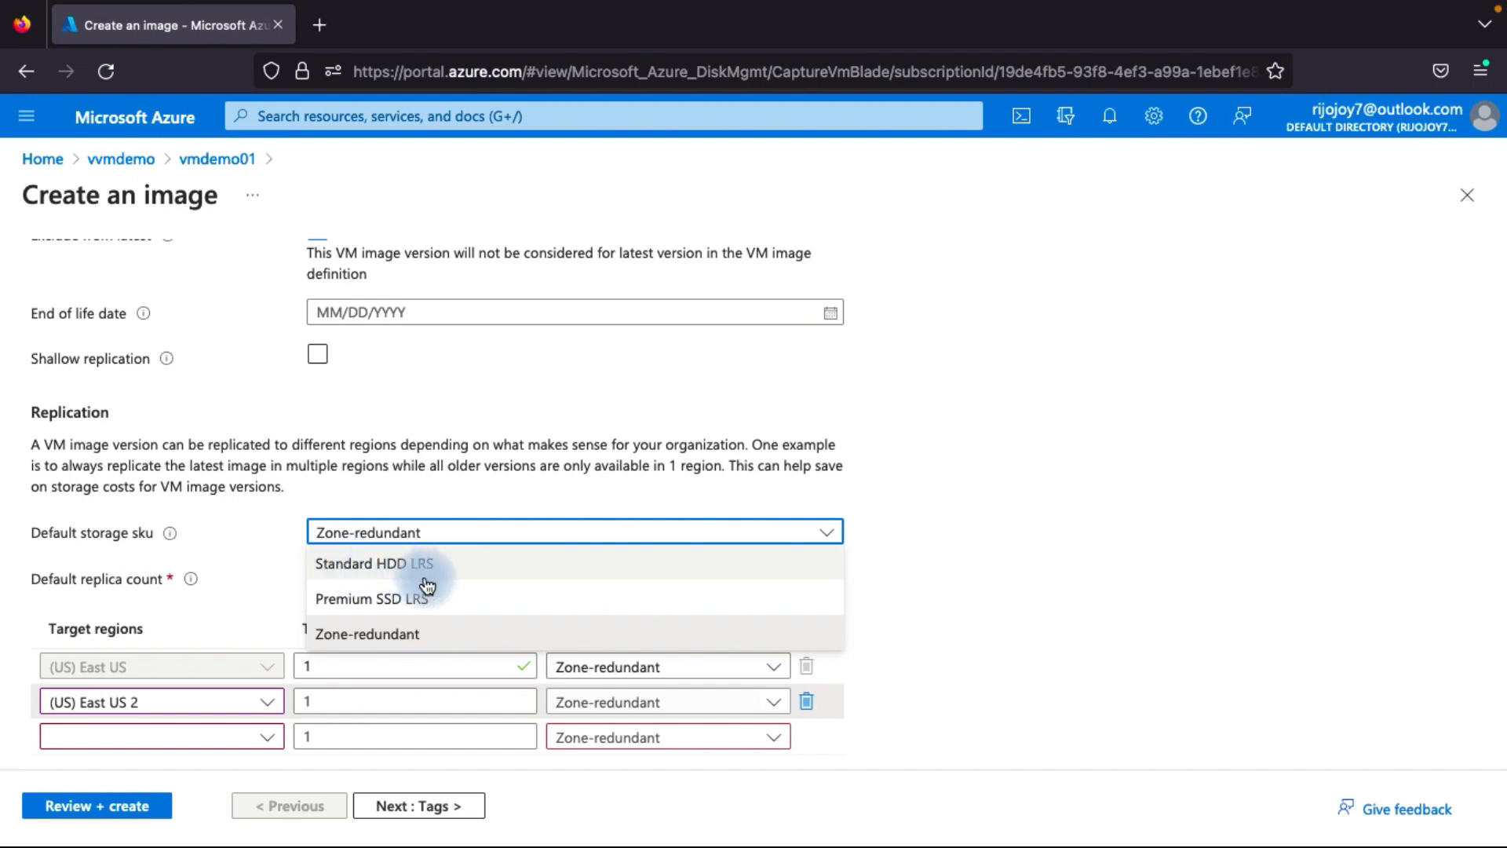
click(1244, 596)
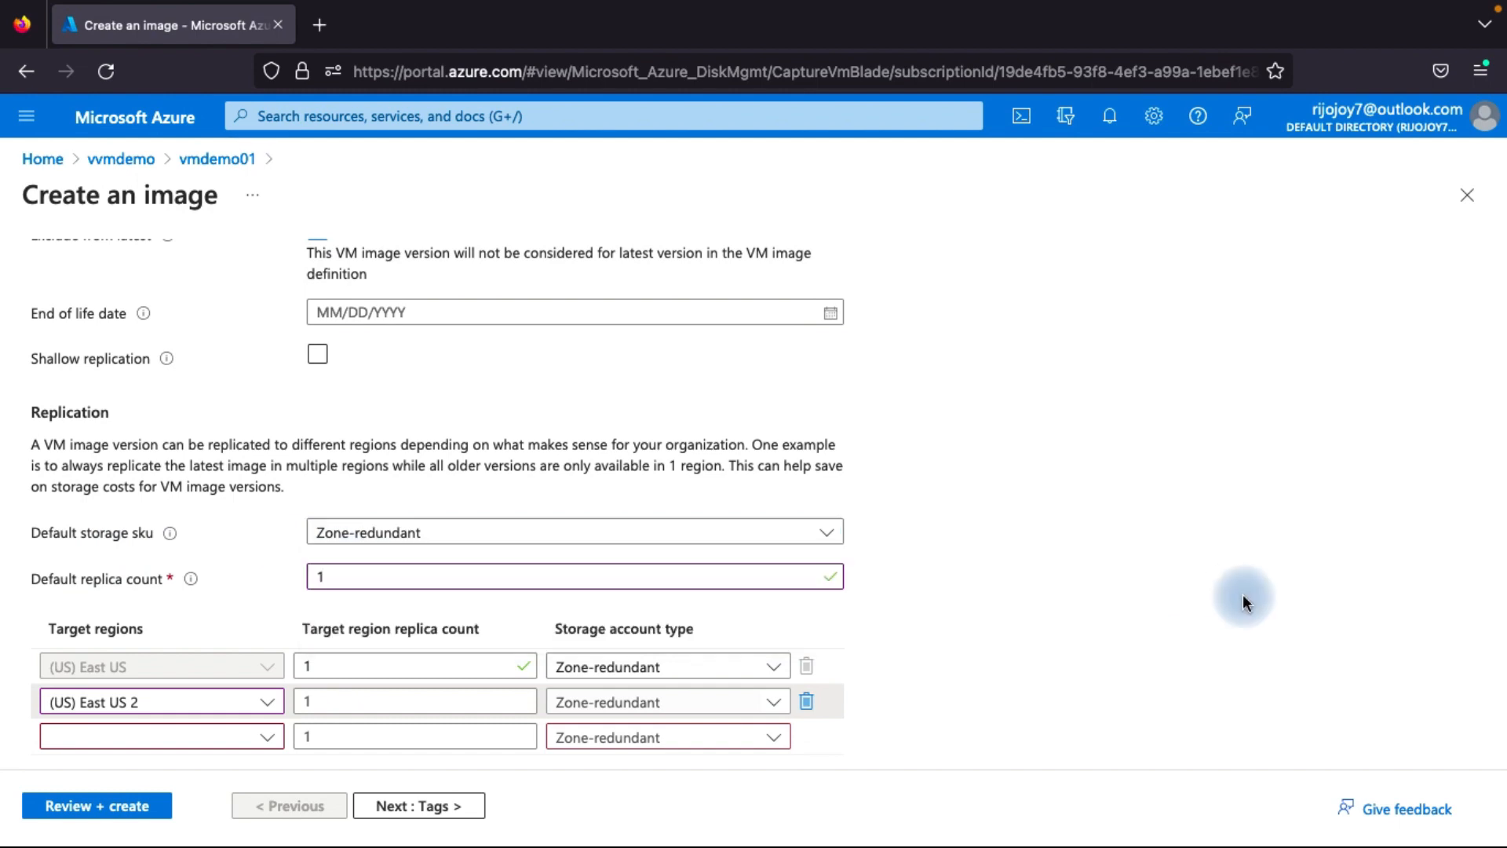
click(771, 667)
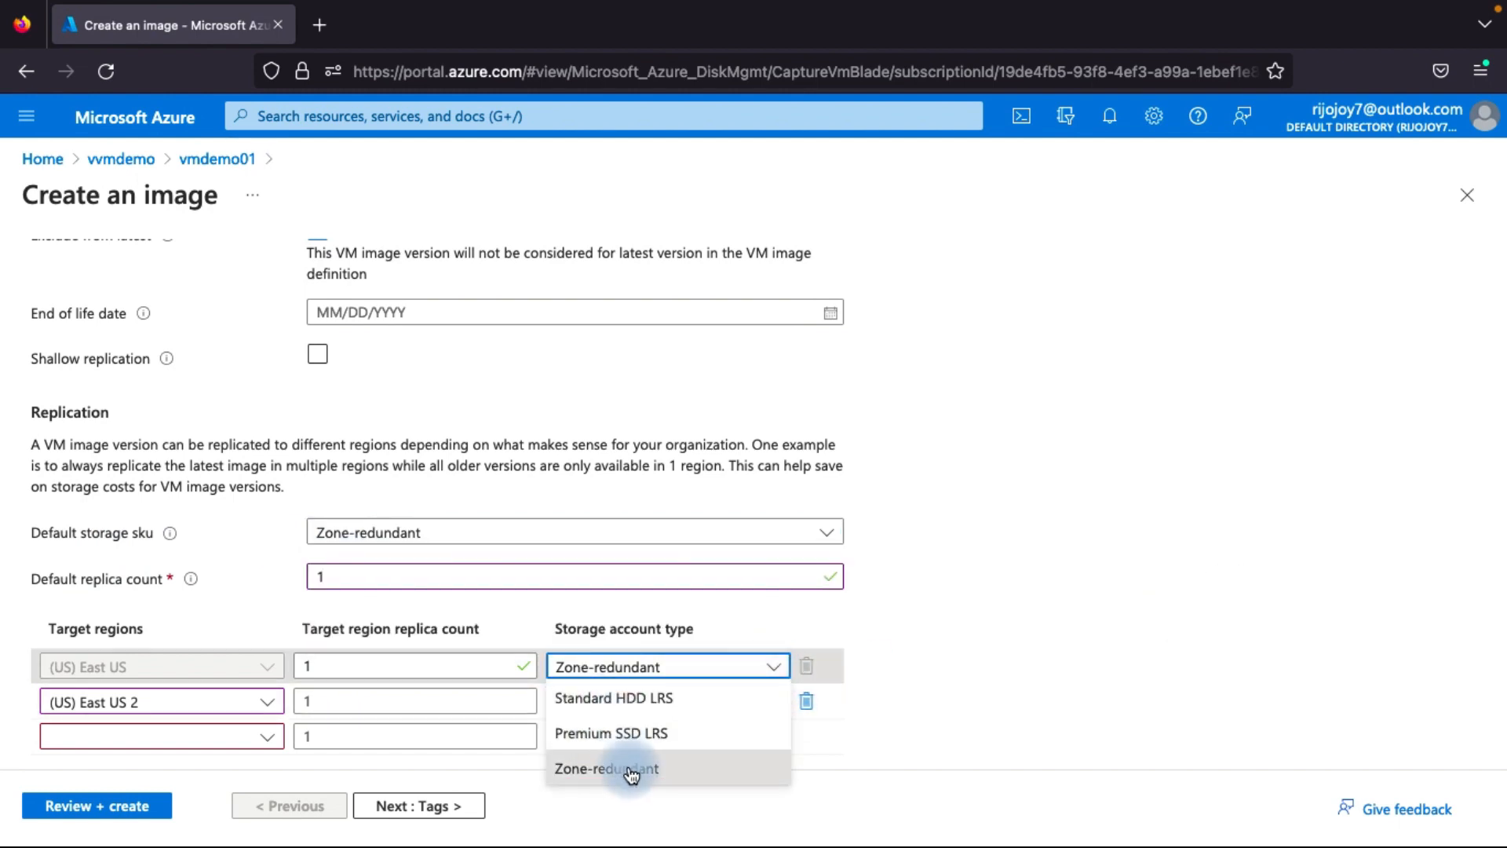
click(1099, 575)
scroll(671, 666, down, 1)
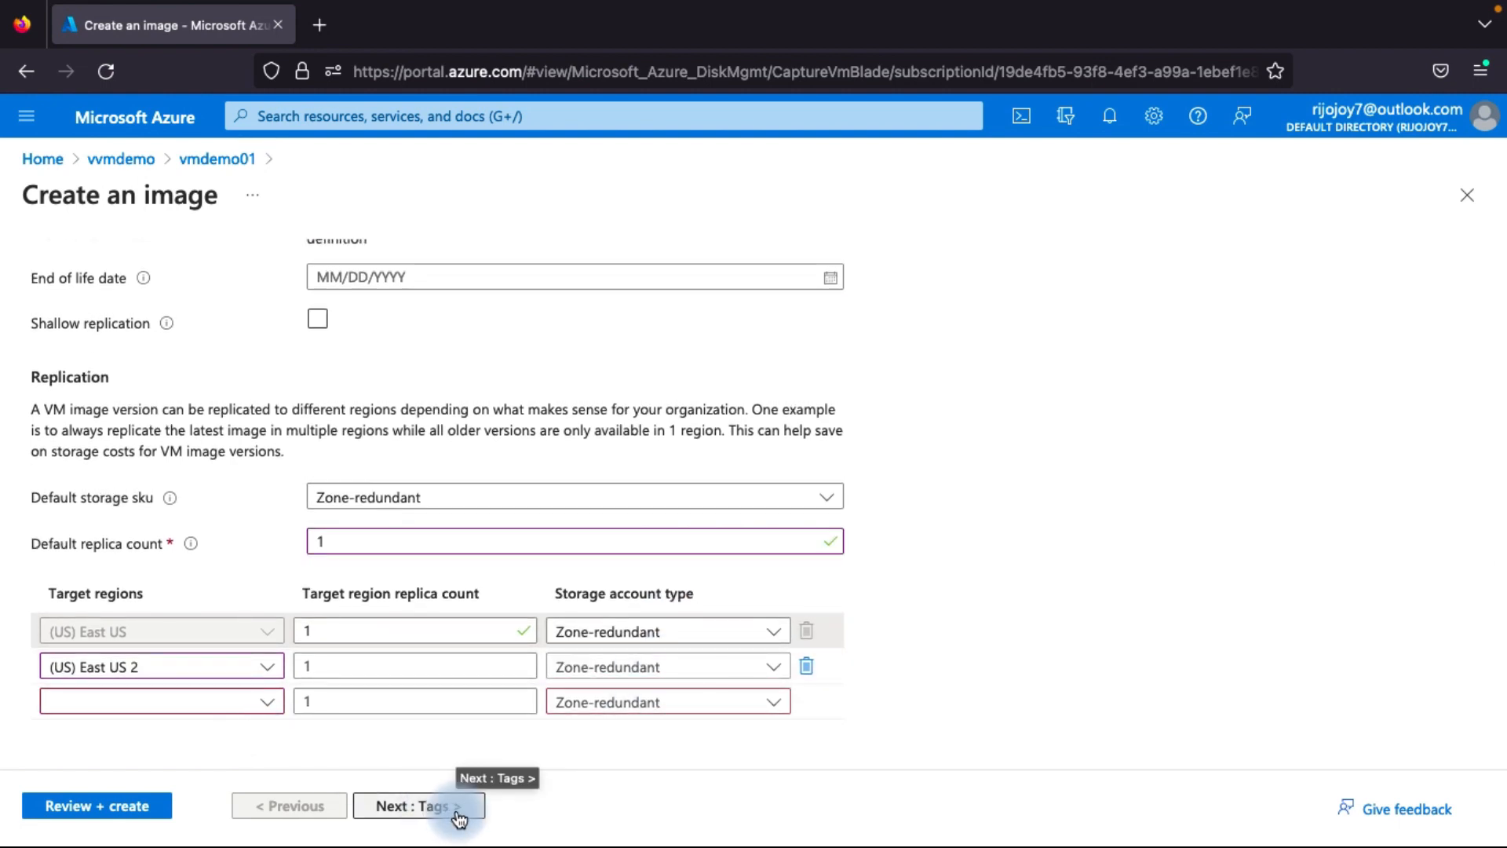
Set the storage account type to Standard HDD LRS for the target regions East US and East US 2.
click(664, 637)
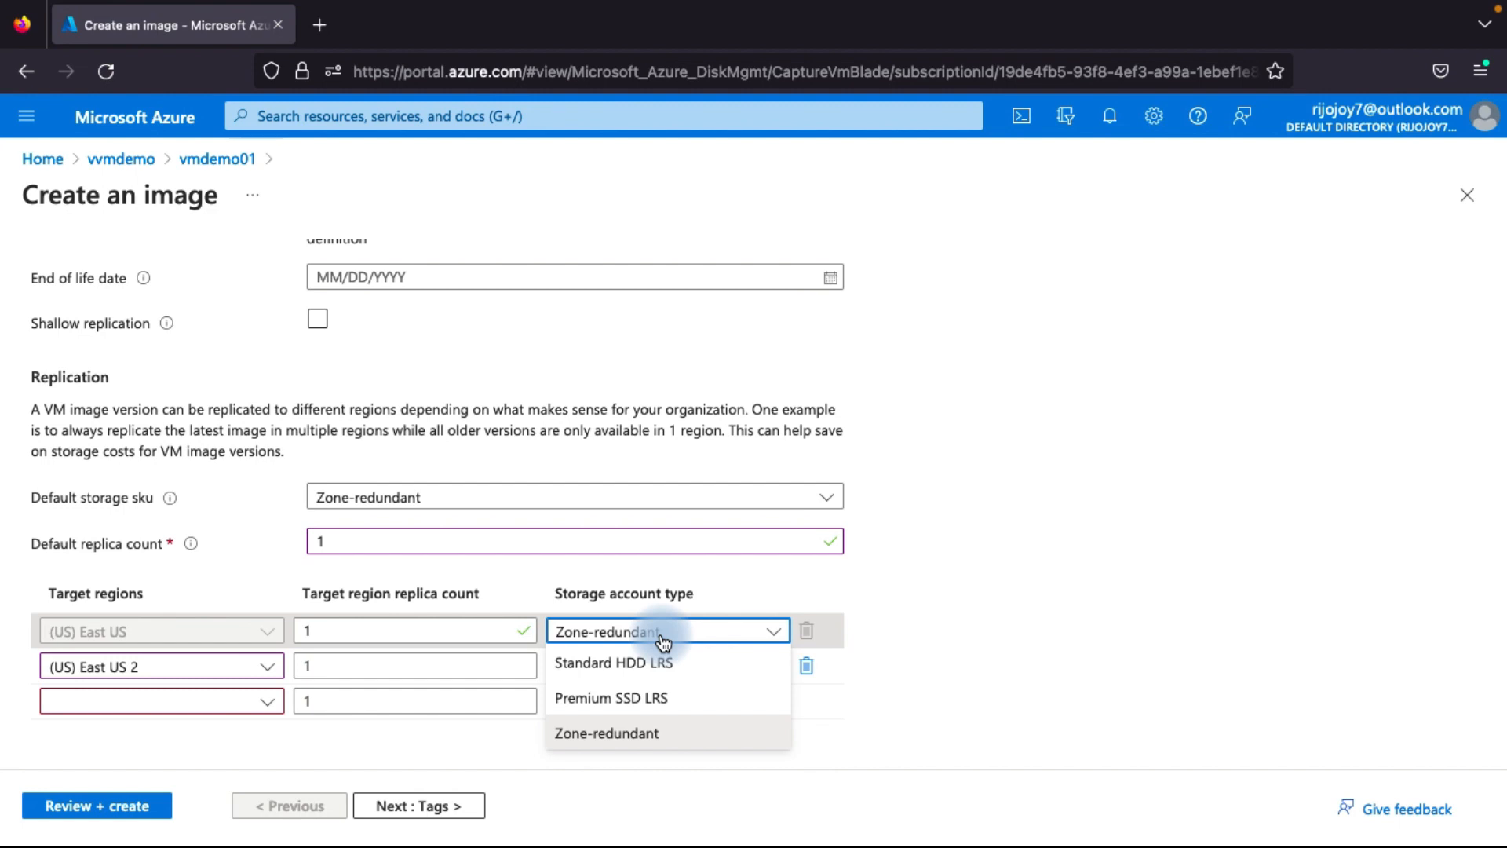
click(639, 663)
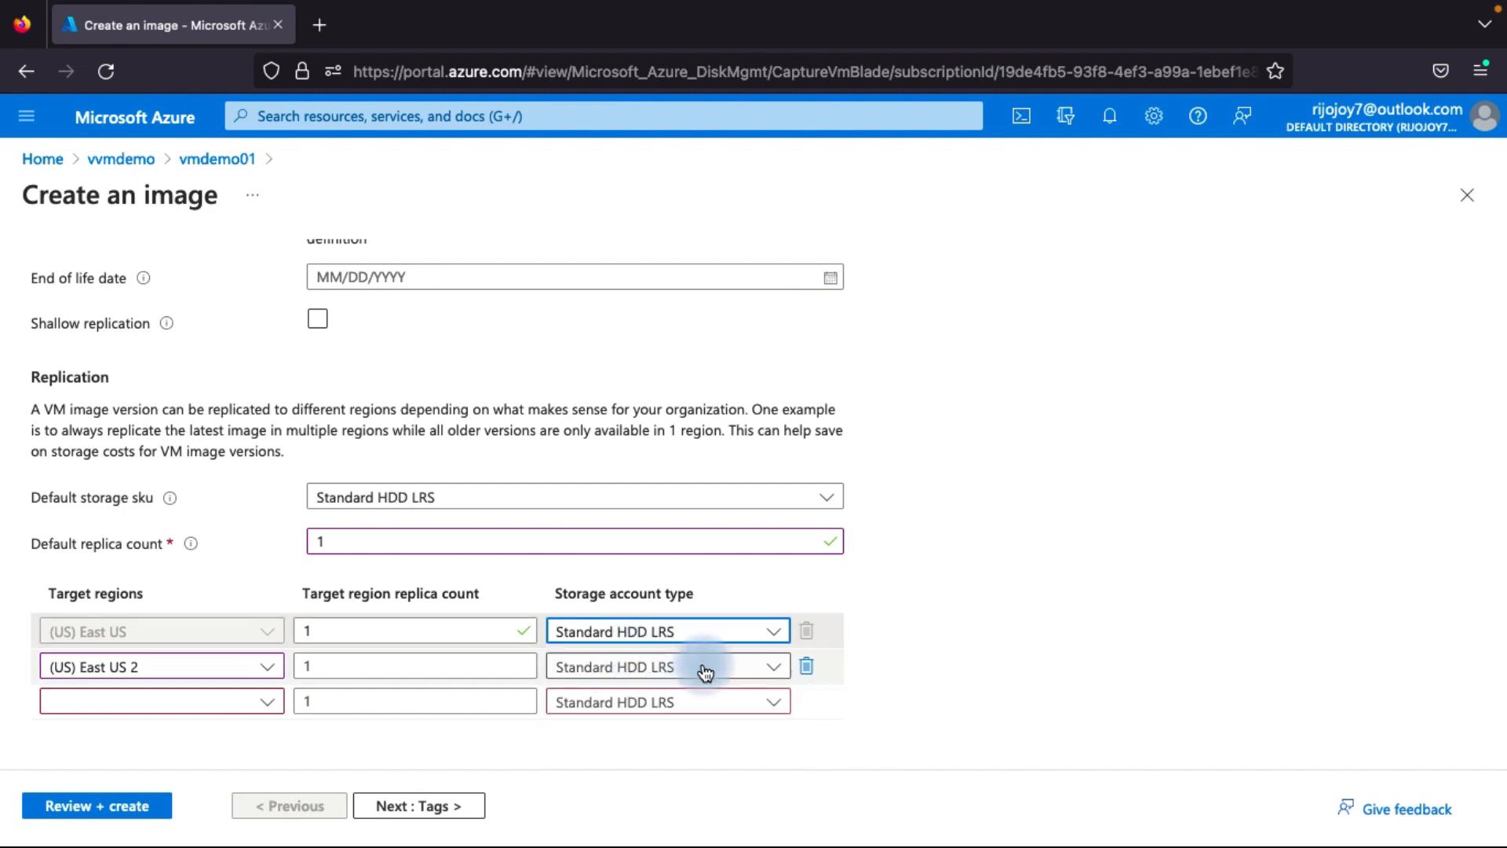
click(705, 669)
click(628, 706)
click(445, 729)
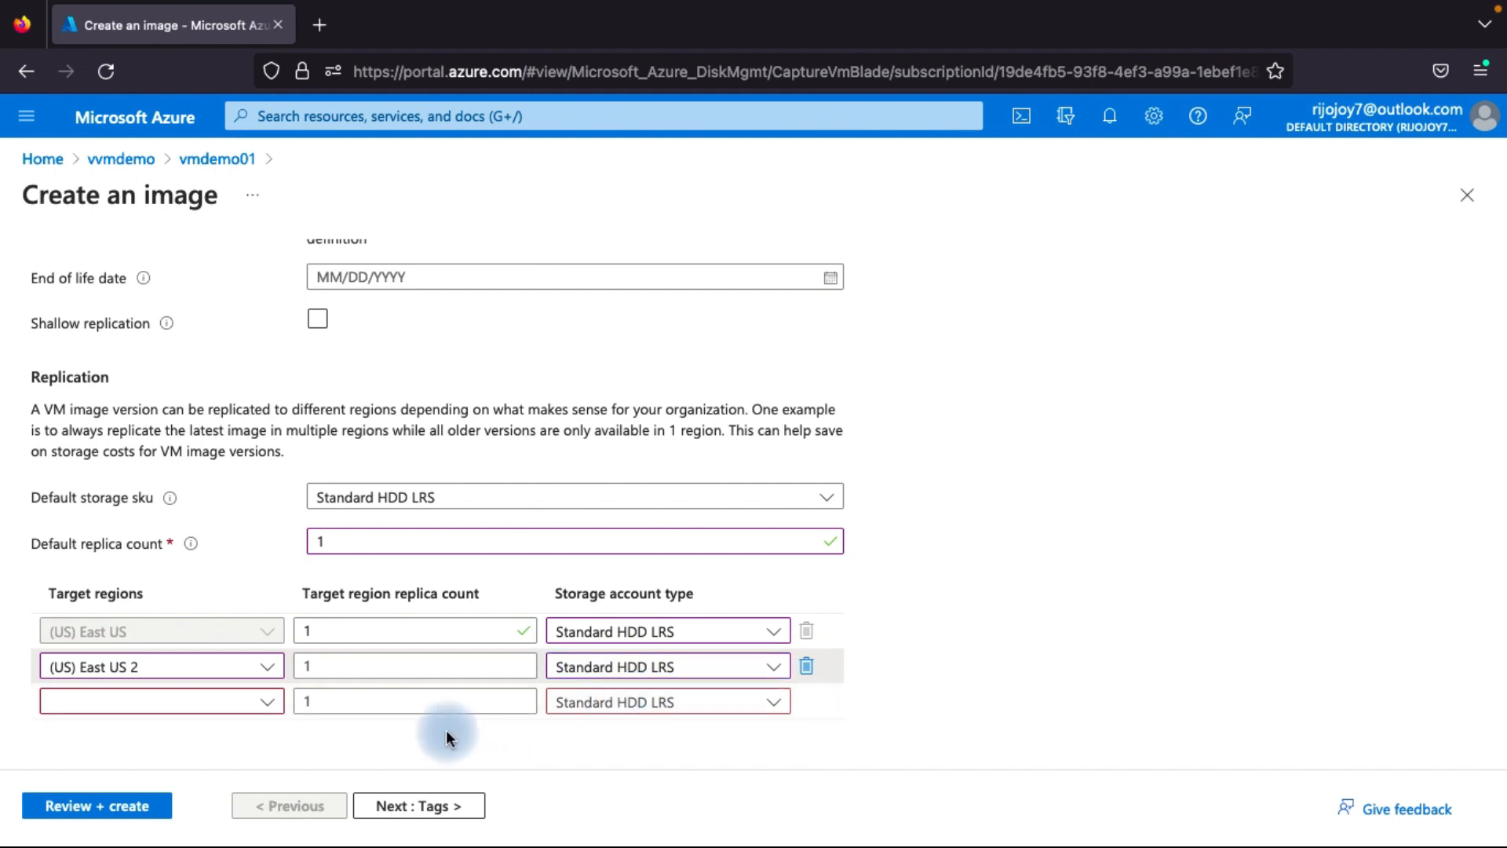
Leave the tags empty, review the image summary and create the image.
click(431, 810)
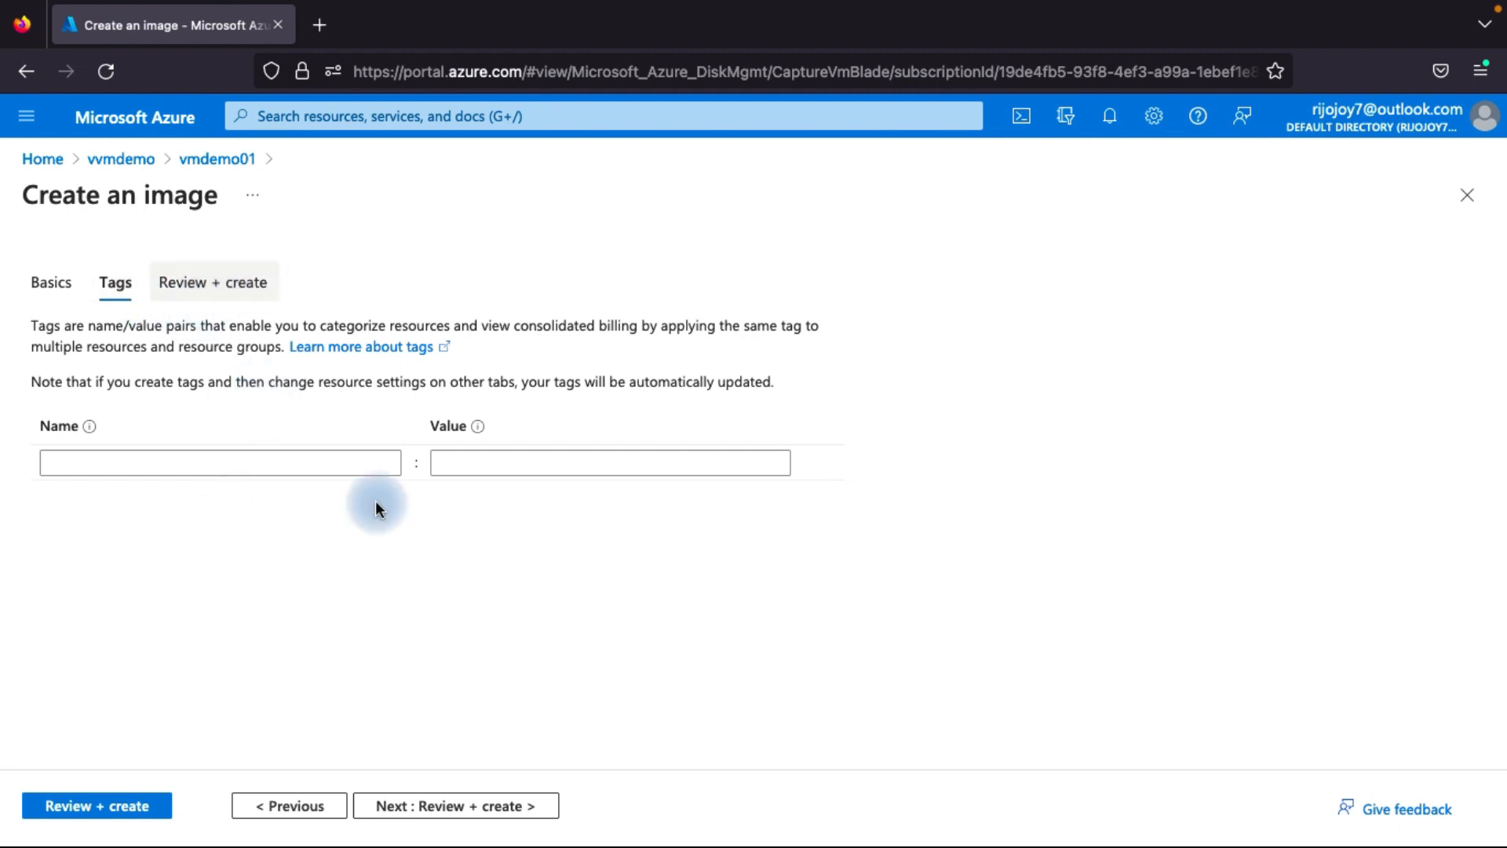
click(481, 809)
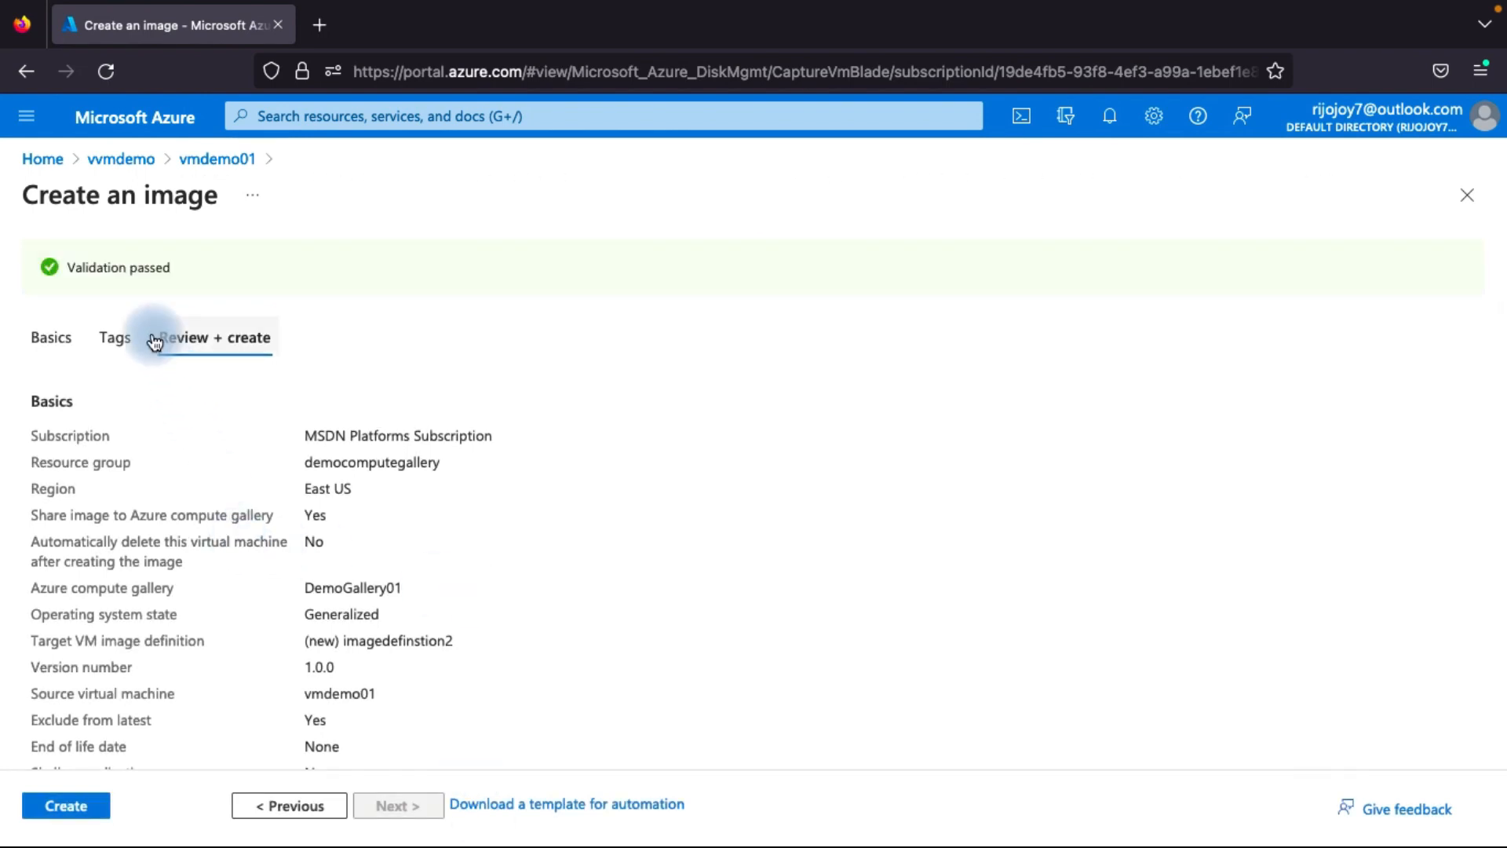
scroll(214, 554, down, 5)
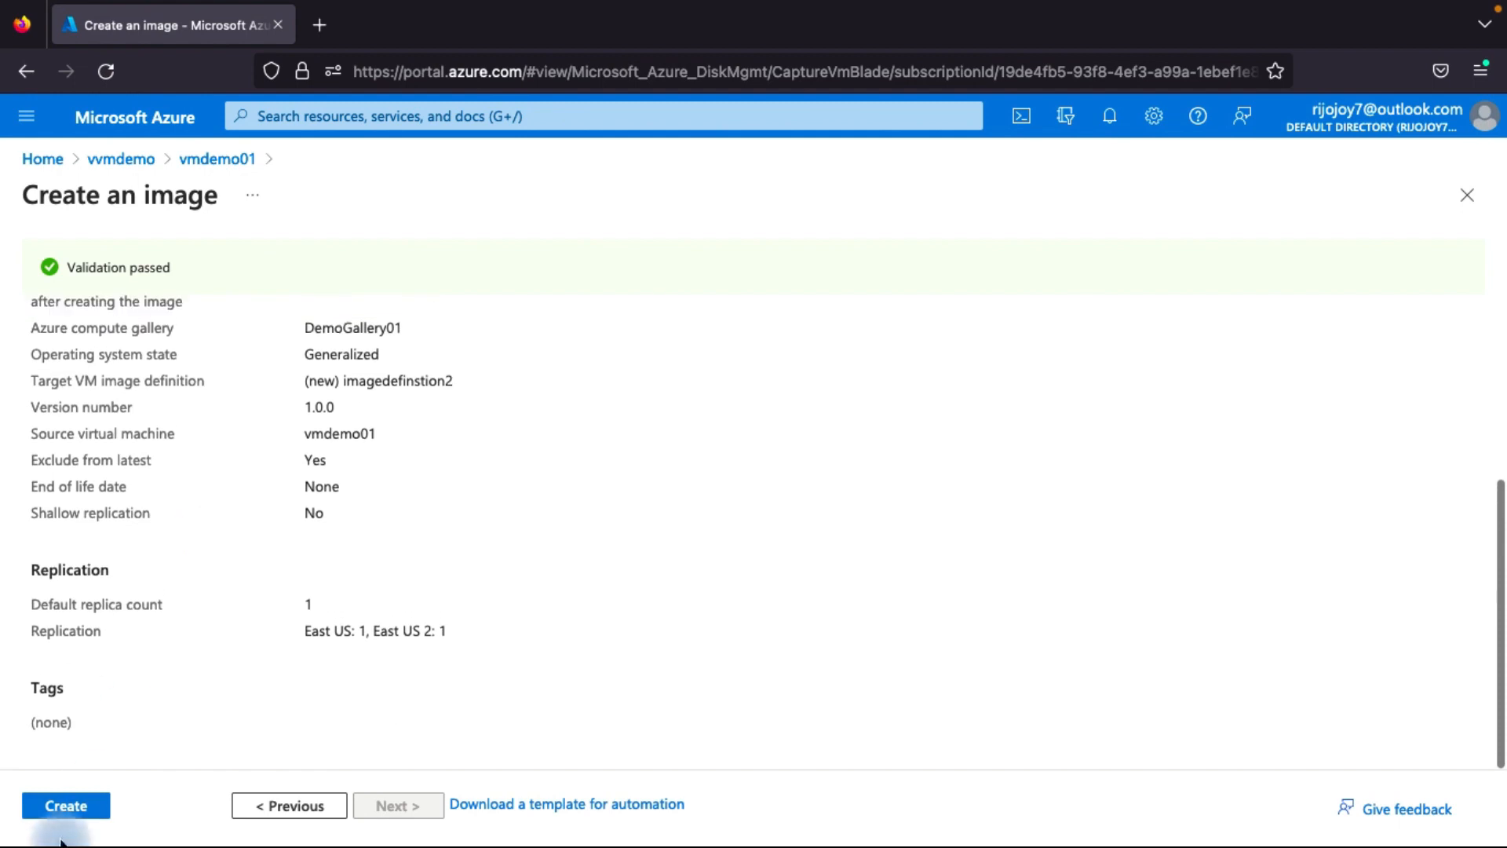
click(73, 805)
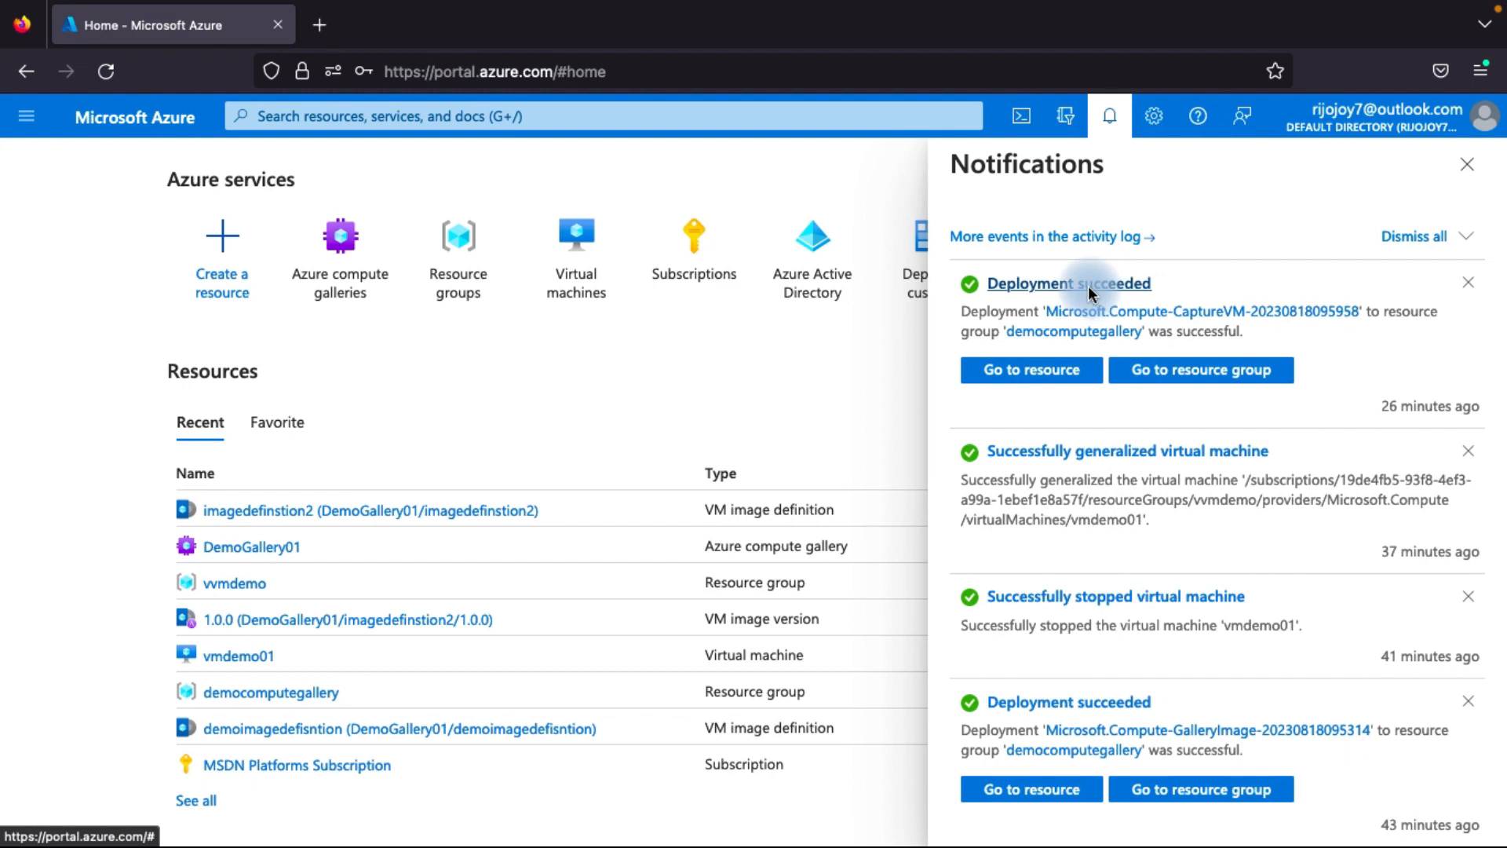
Open the image version resource from the finished capture deployment and examine its replication regions and storage settings.
click(1060, 370)
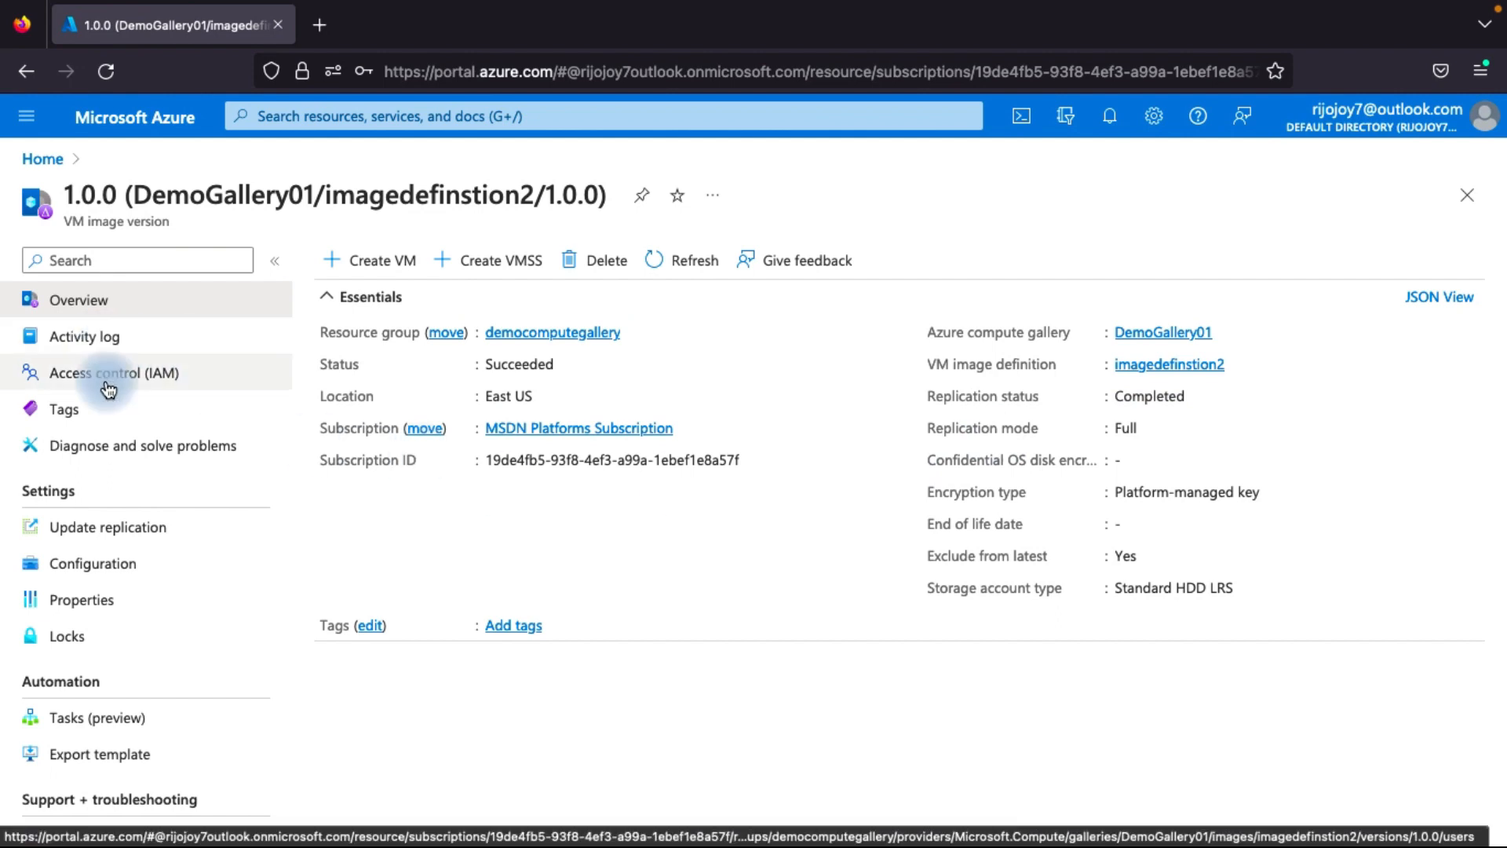
click(121, 536)
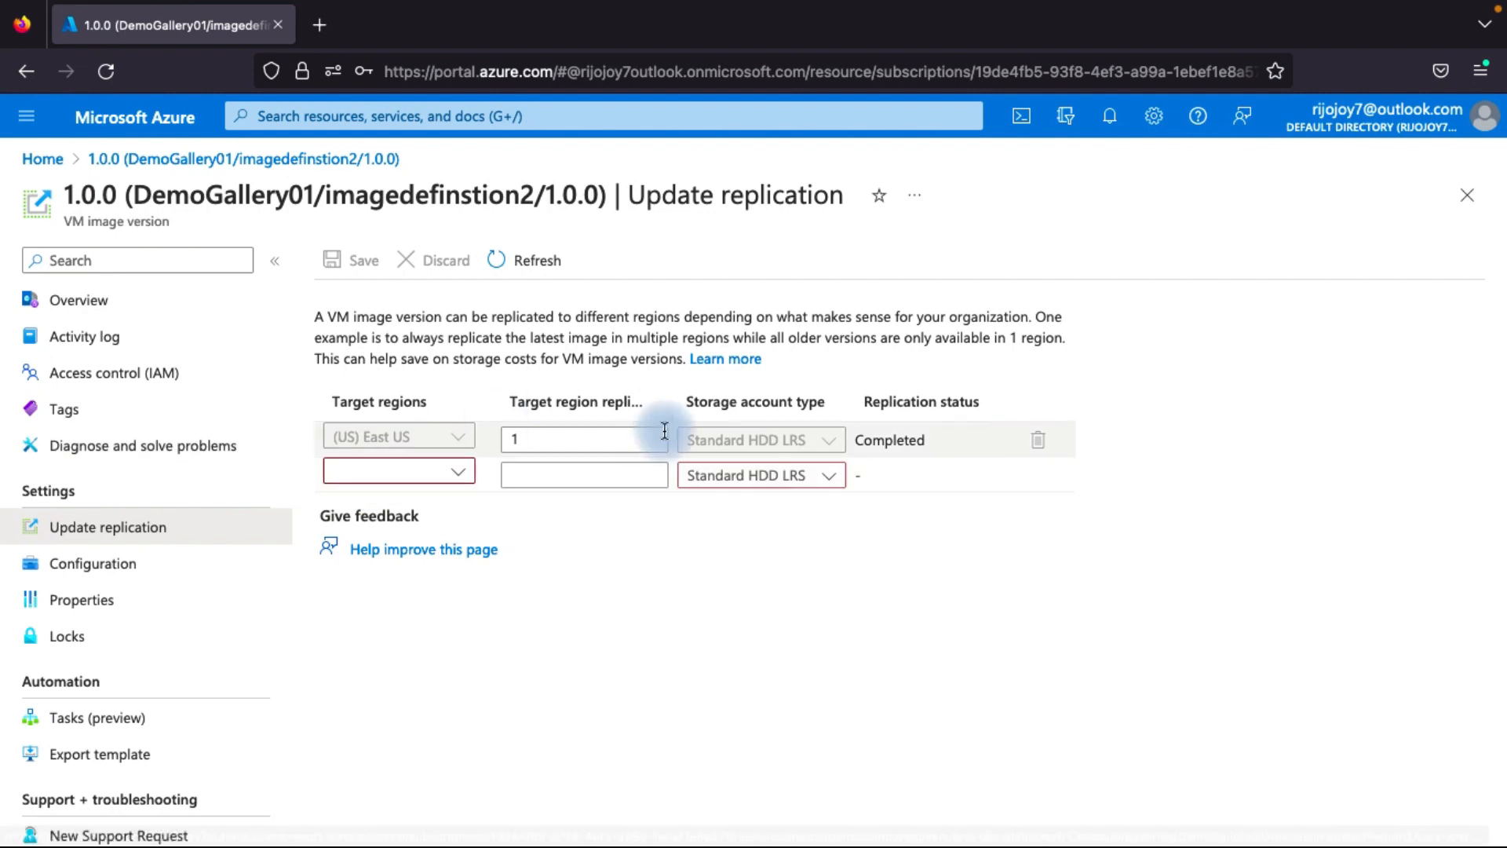
click(454, 473)
click(864, 565)
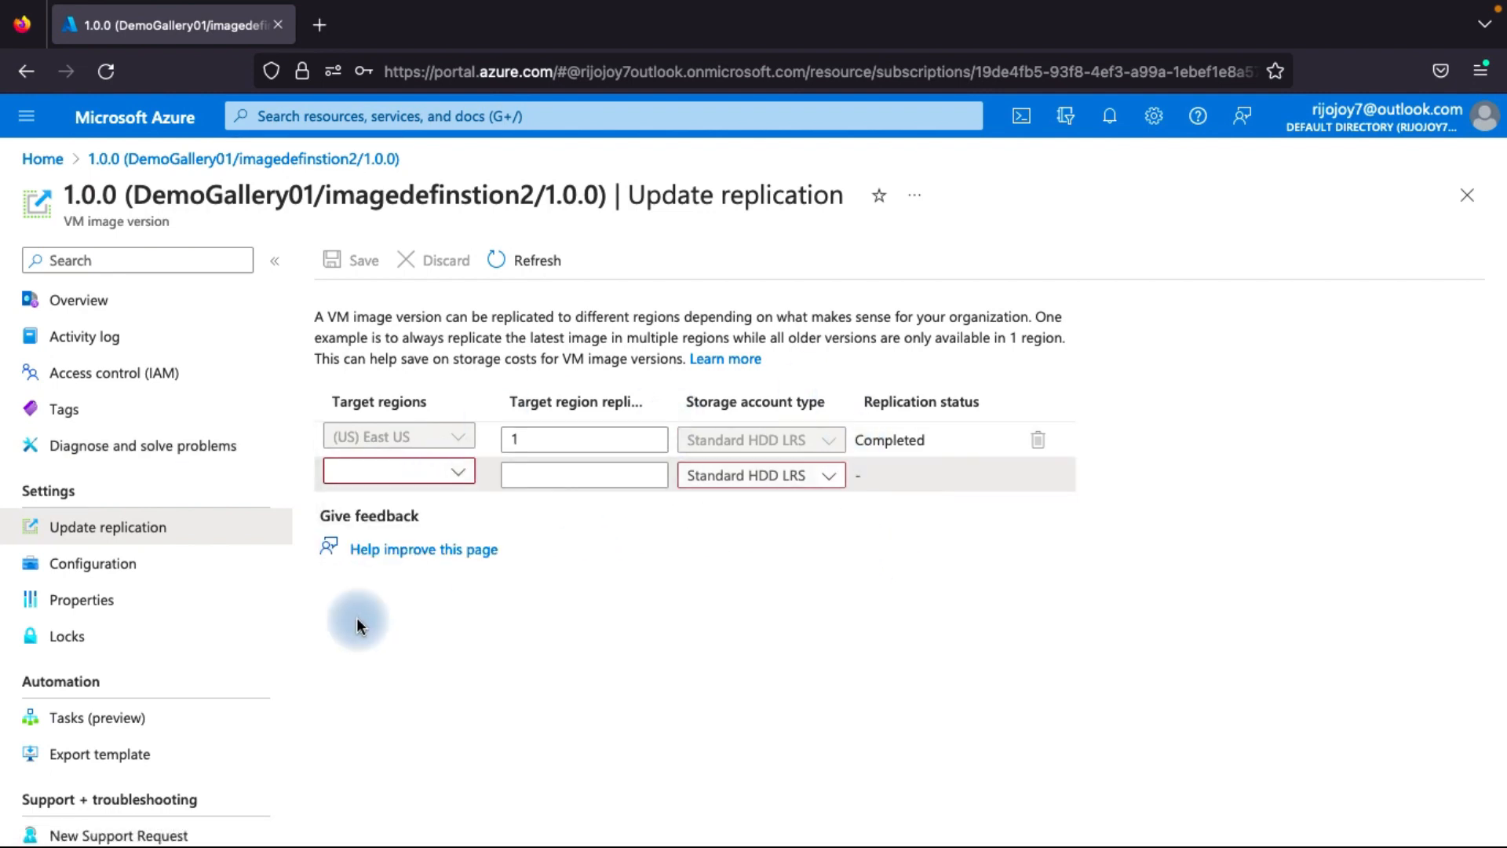
scroll(284, 679, down, 1)
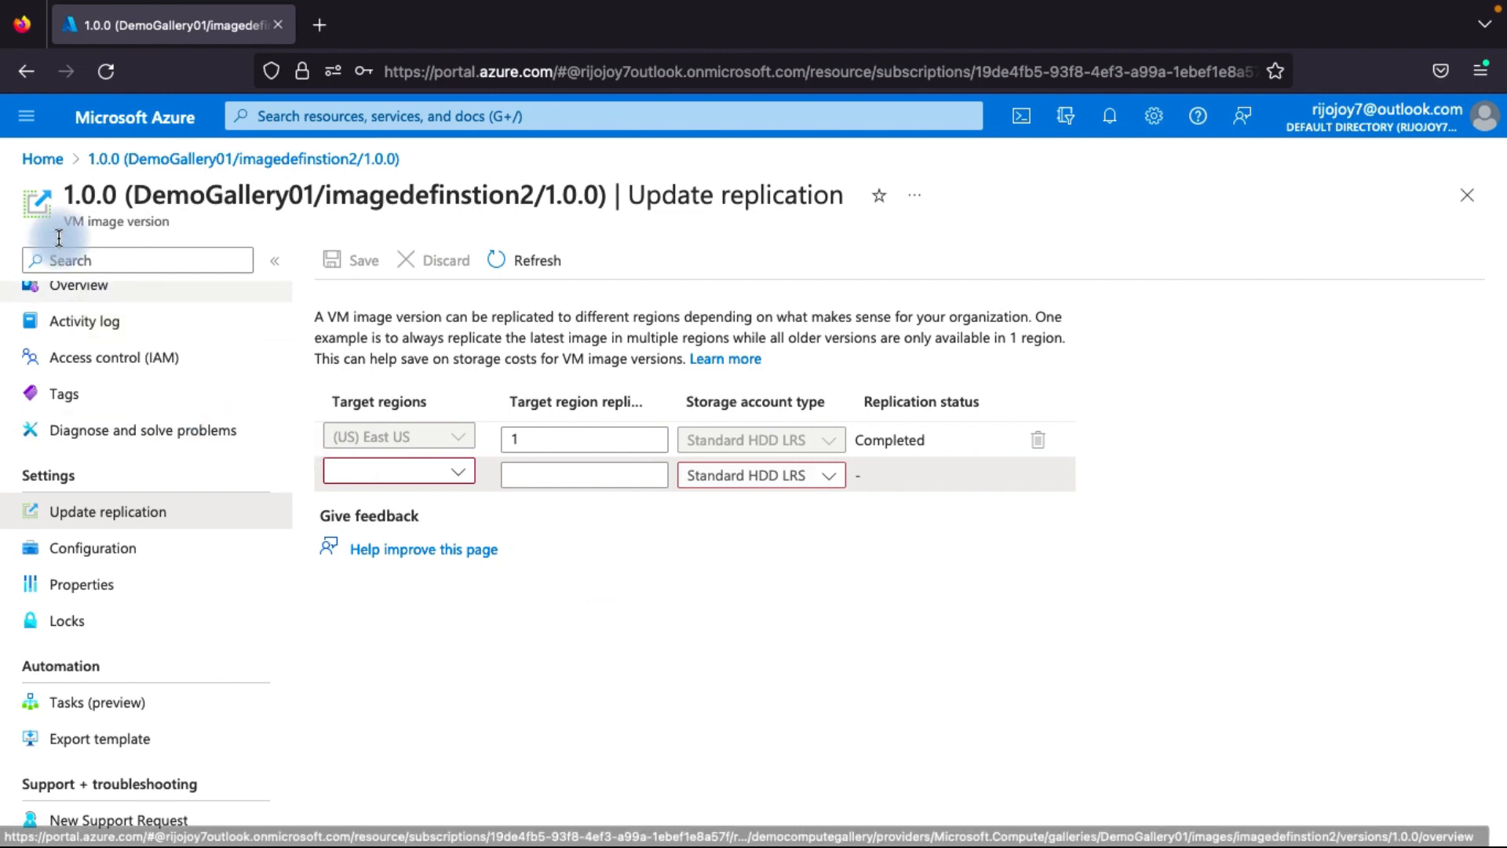
Return to the portal home, list the Azure compute galleries and examine the resources in the resource group democomputegallery.
click(153, 130)
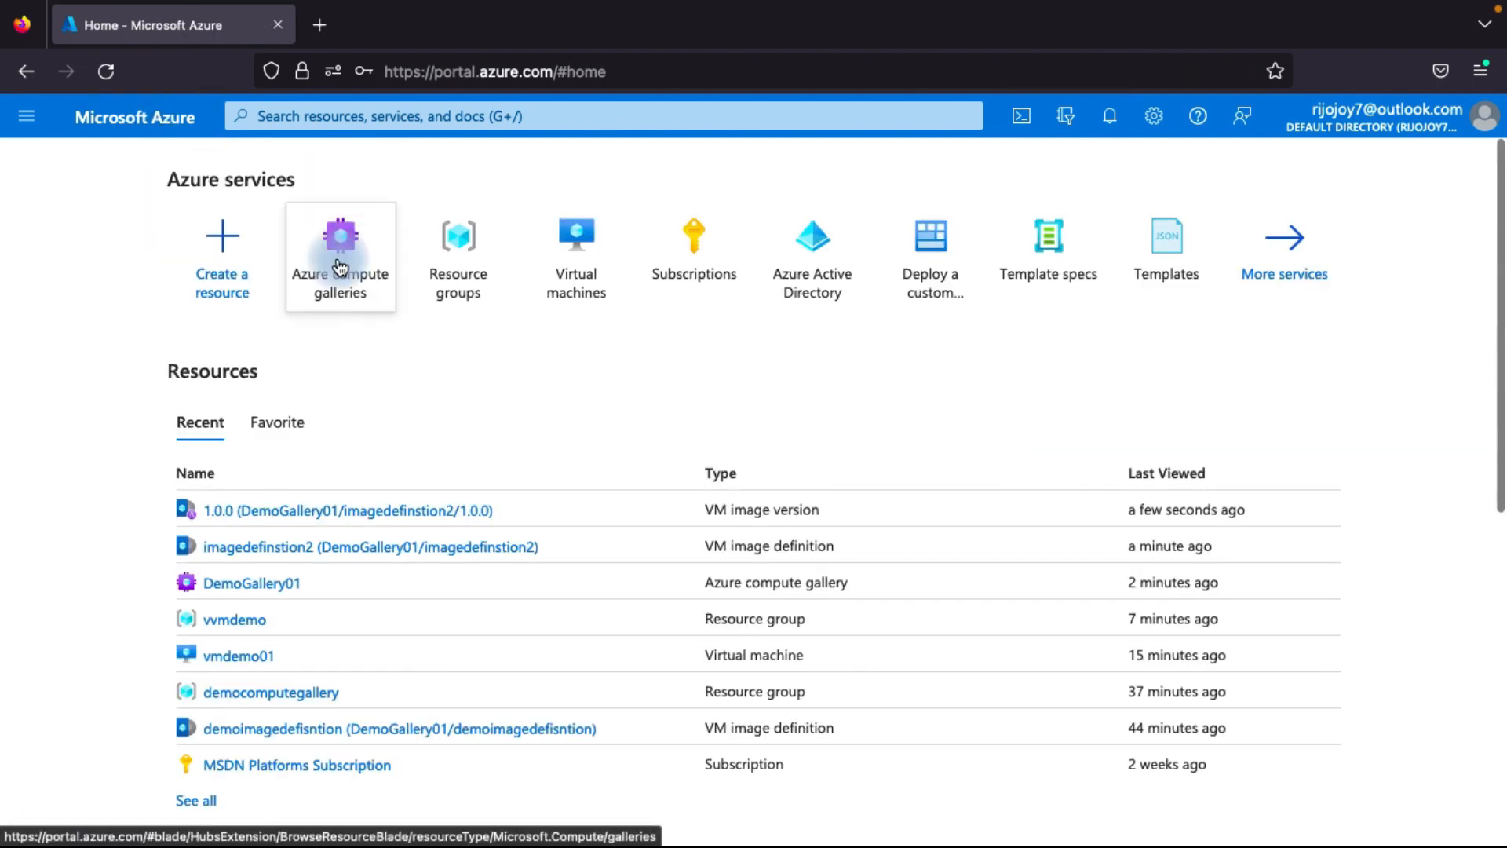
click(336, 261)
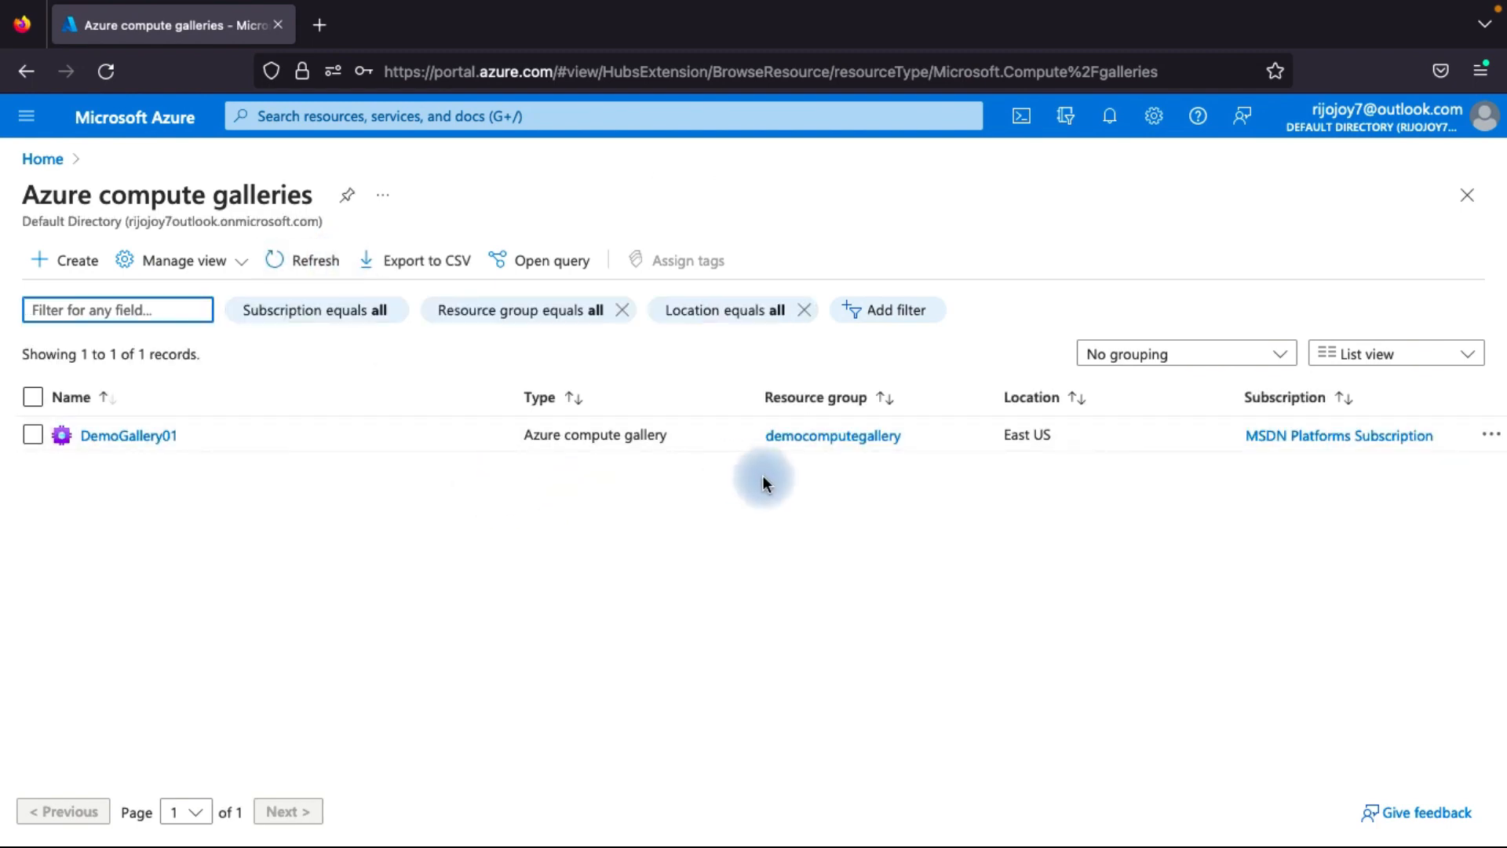
click(837, 441)
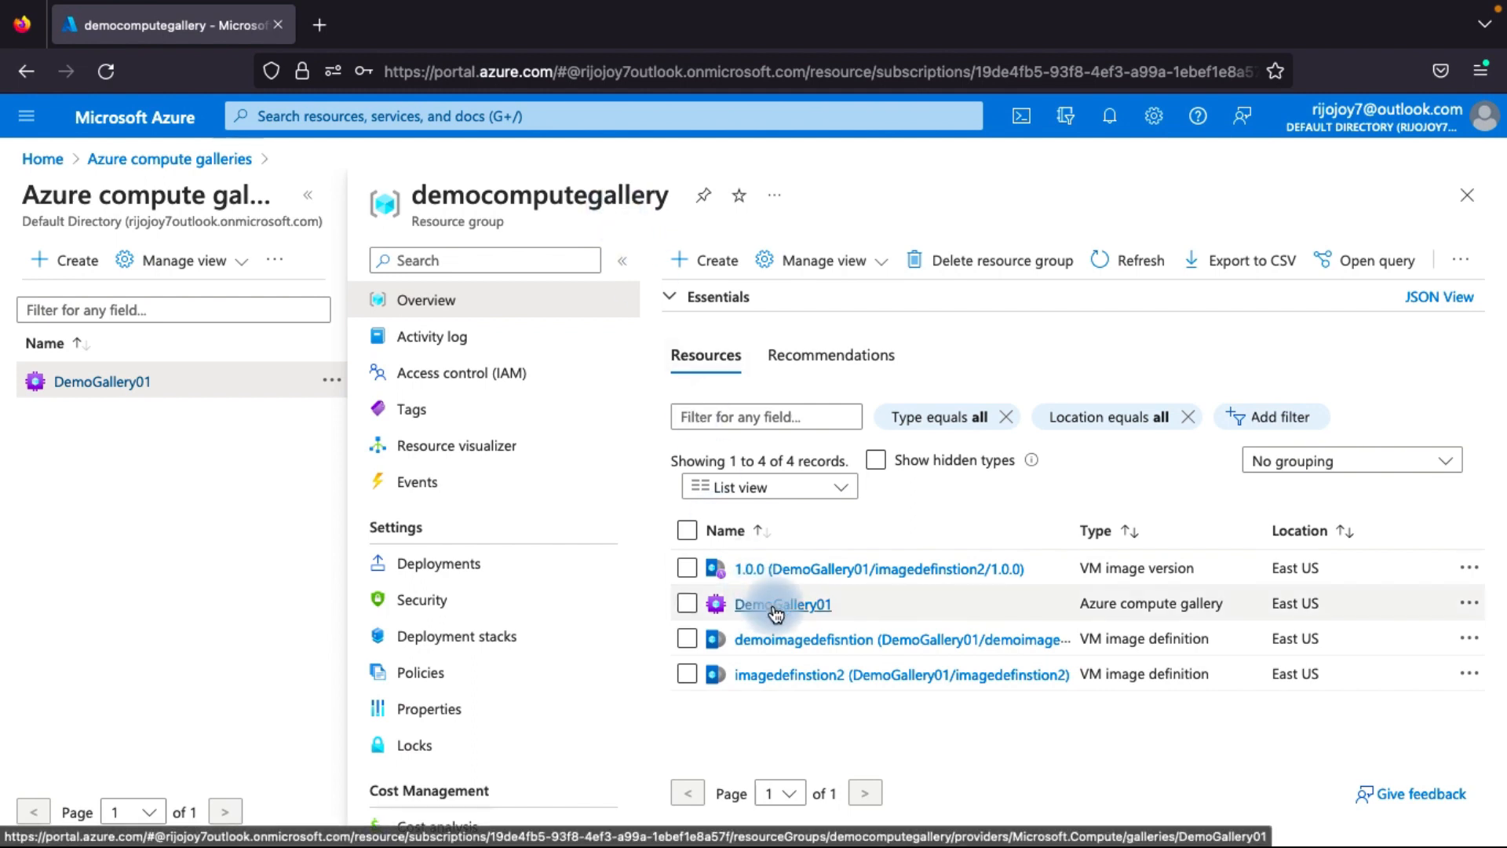
Open DemoGallery01 and examine the target regions and replication status of the image version under imagedefinstion2.
click(102, 383)
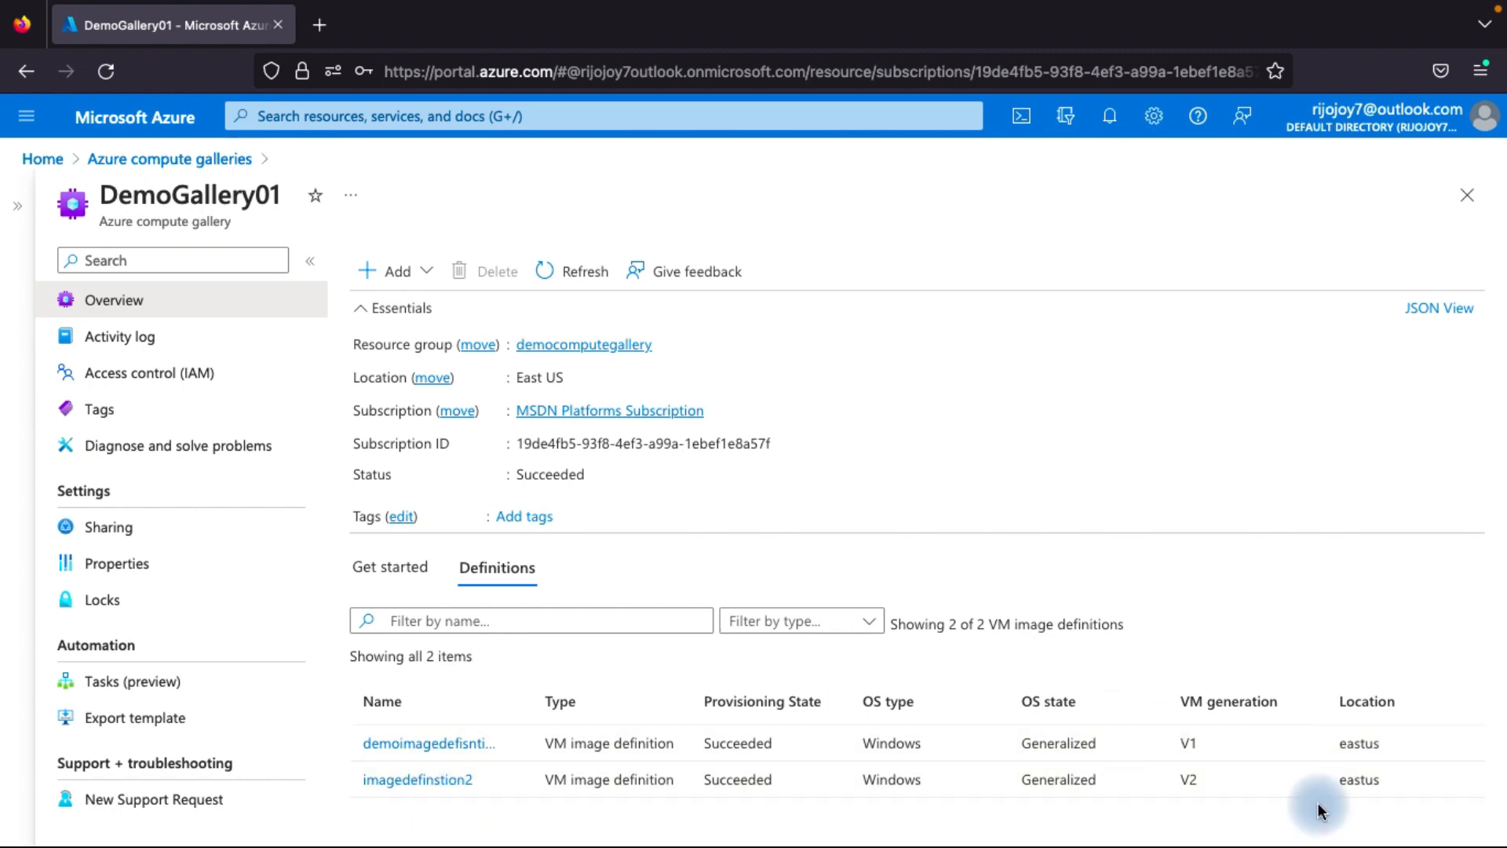
click(436, 781)
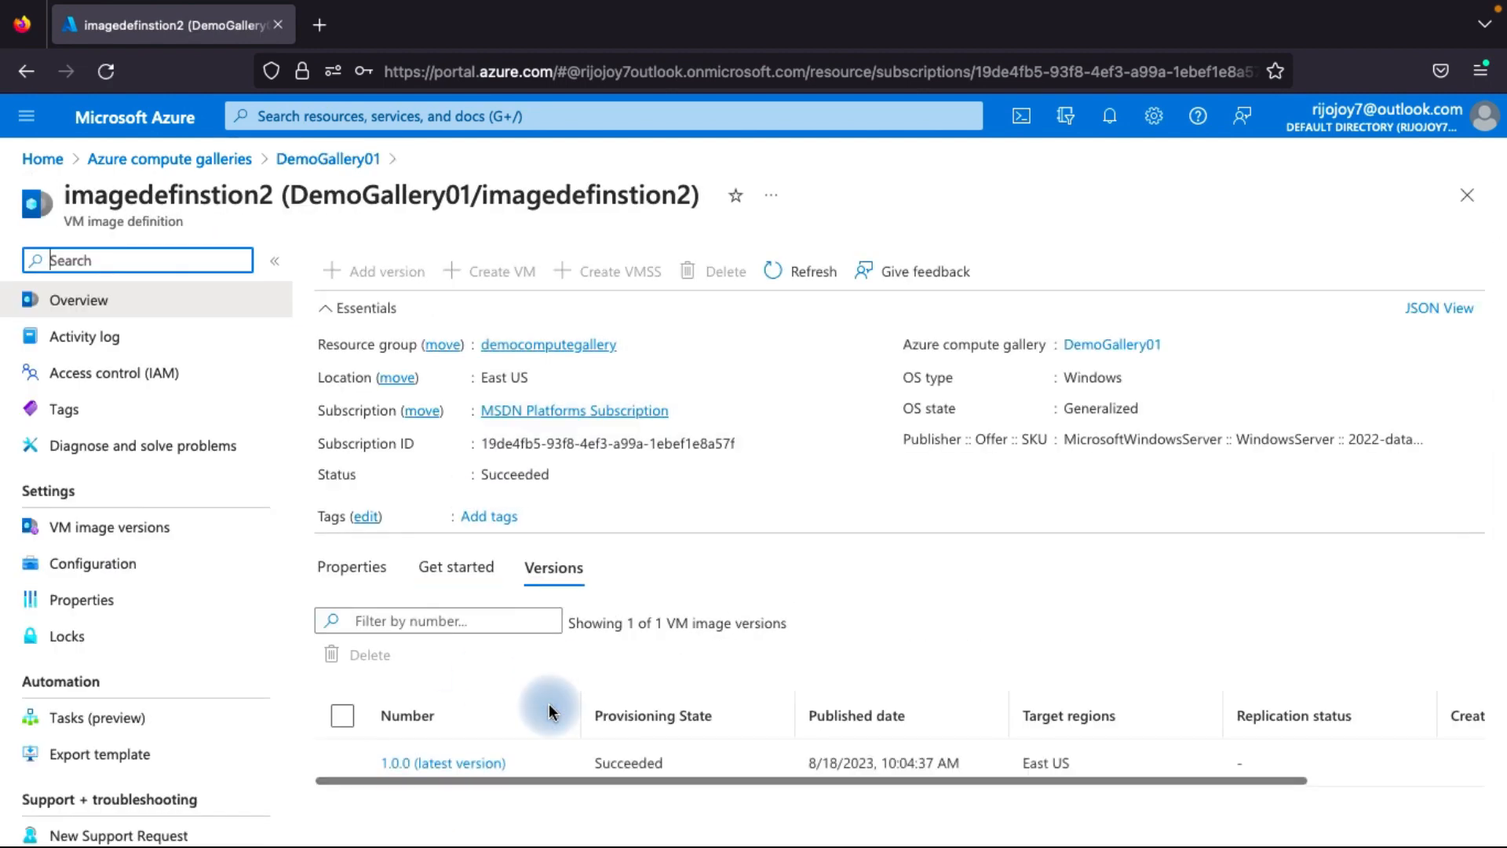
scroll(981, 758, right, 5)
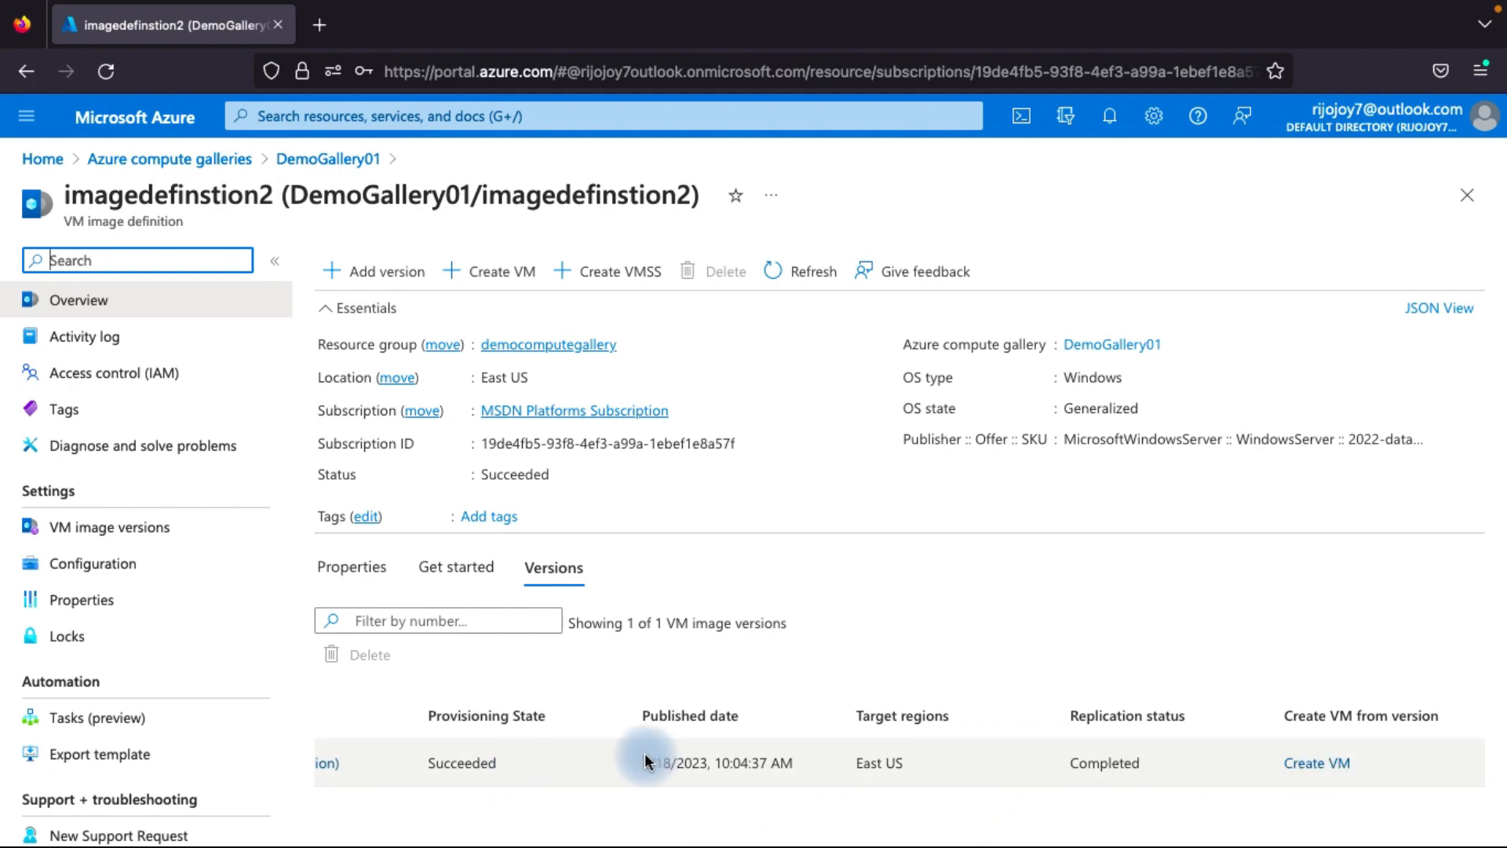
Start creating a virtual machine from the image version listed under imagedefinstion2.
scroll(590, 761, left, 3)
scroll(1139, 752, right, 1)
scroll(1139, 751, right, 5)
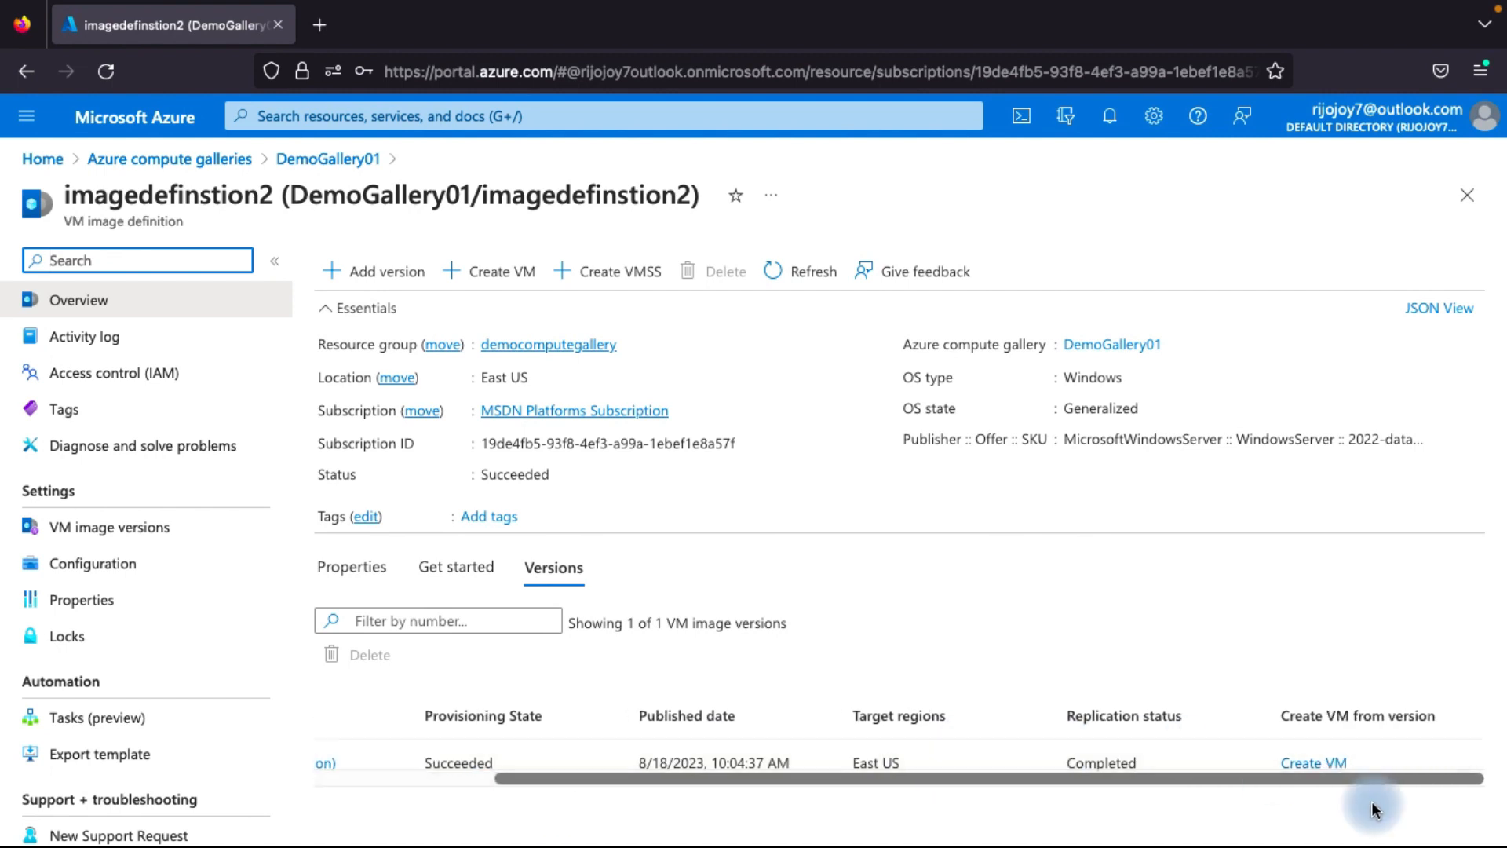
click(1318, 762)
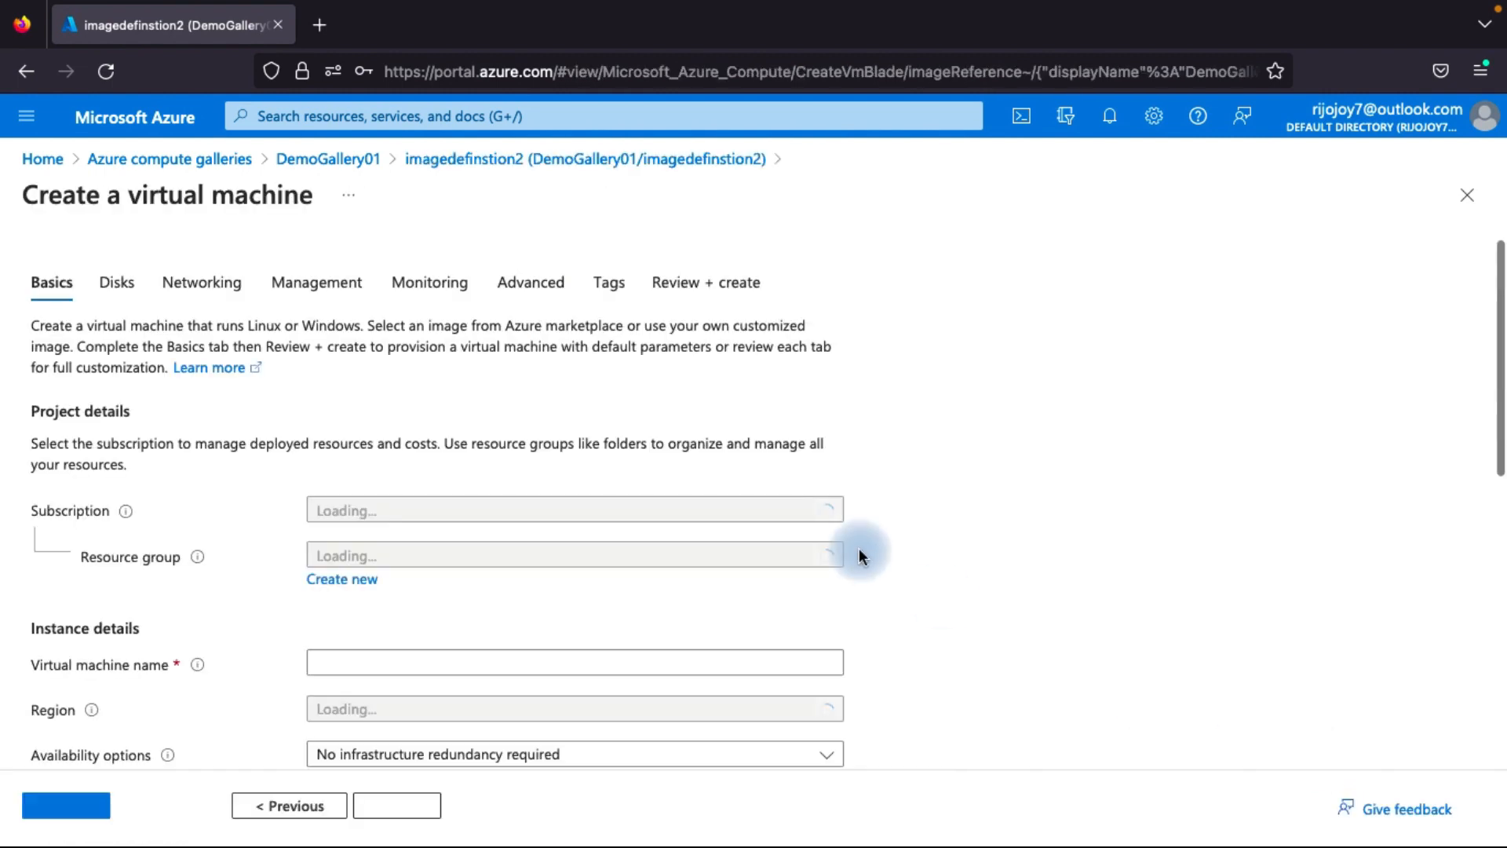
scroll(597, 565, down, 3)
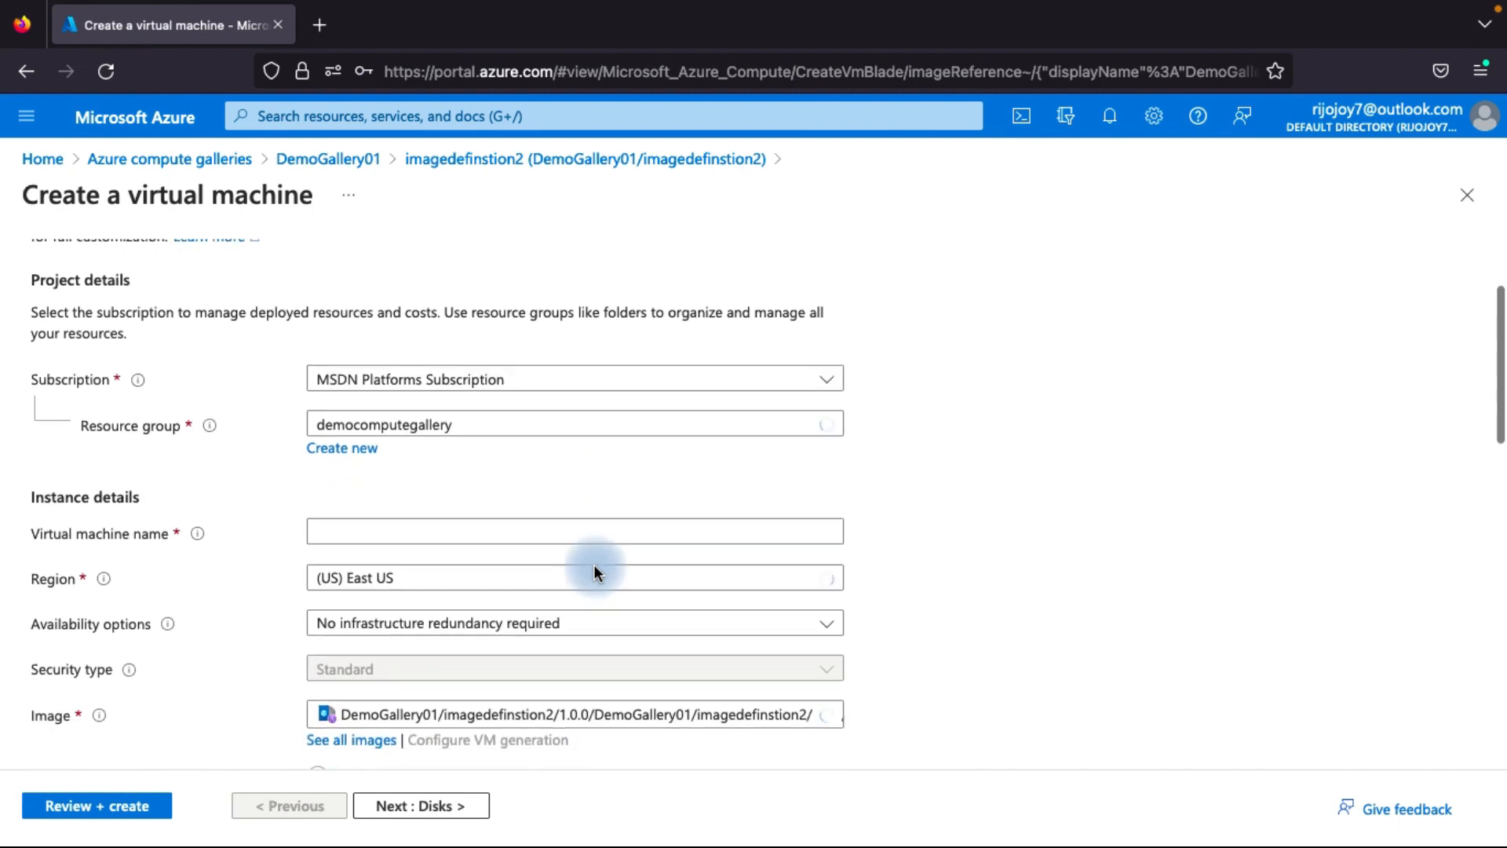
Keep the resource group democomputegallery and name the virtual machine vm003.
click(317, 394)
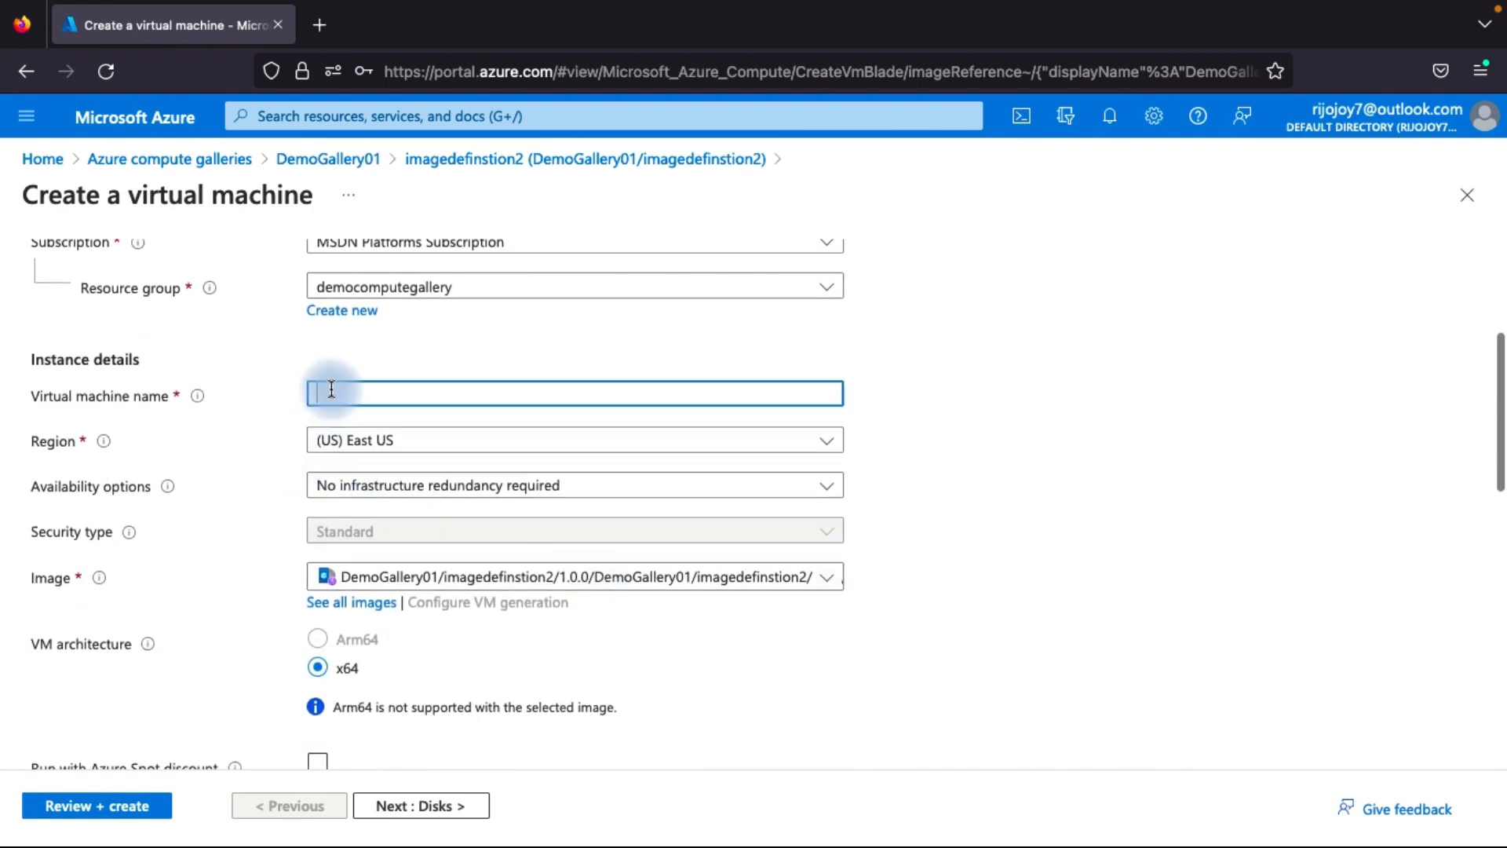
scroll(322, 370, up, 2)
scroll(313, 472, down, 1)
click(461, 382)
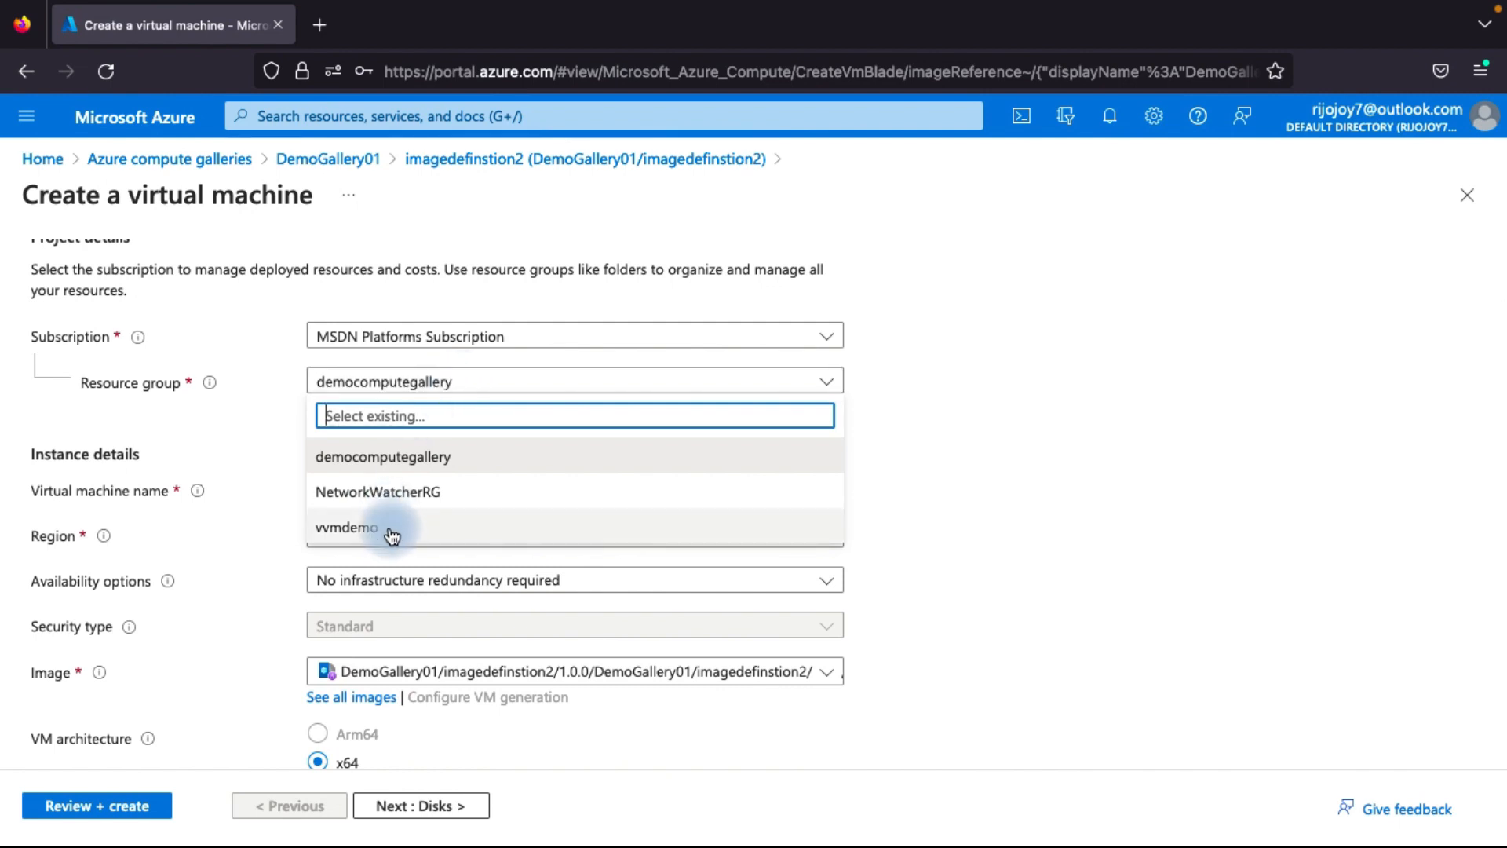
click(1058, 368)
click(499, 483)
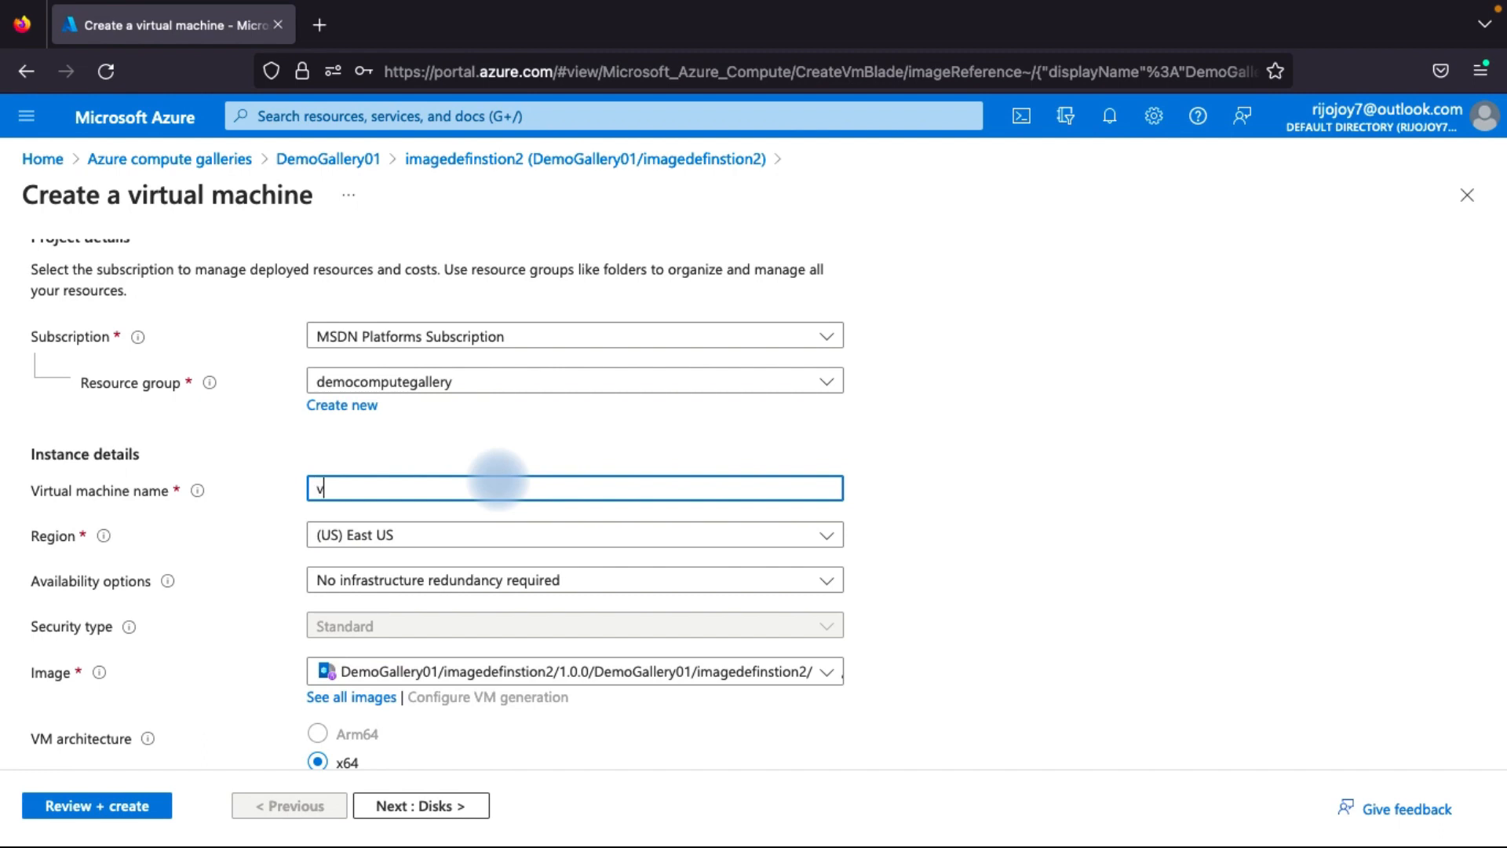
Keep the remaining instance settings, set the administrator username to adminp and clear the prefilled password.
scroll(502, 521, down, 2)
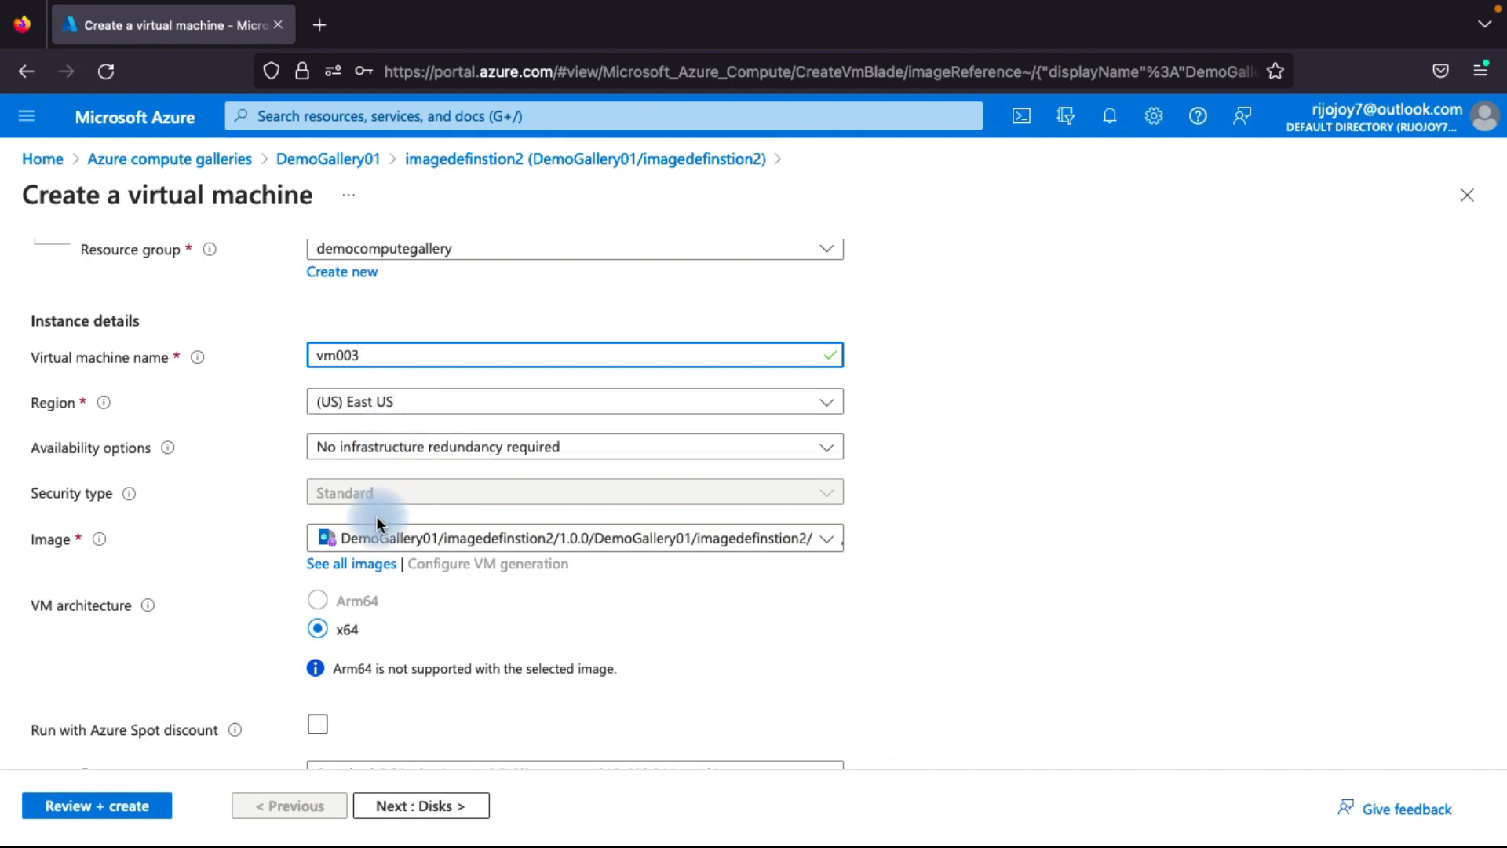
scroll(375, 515, down, 1)
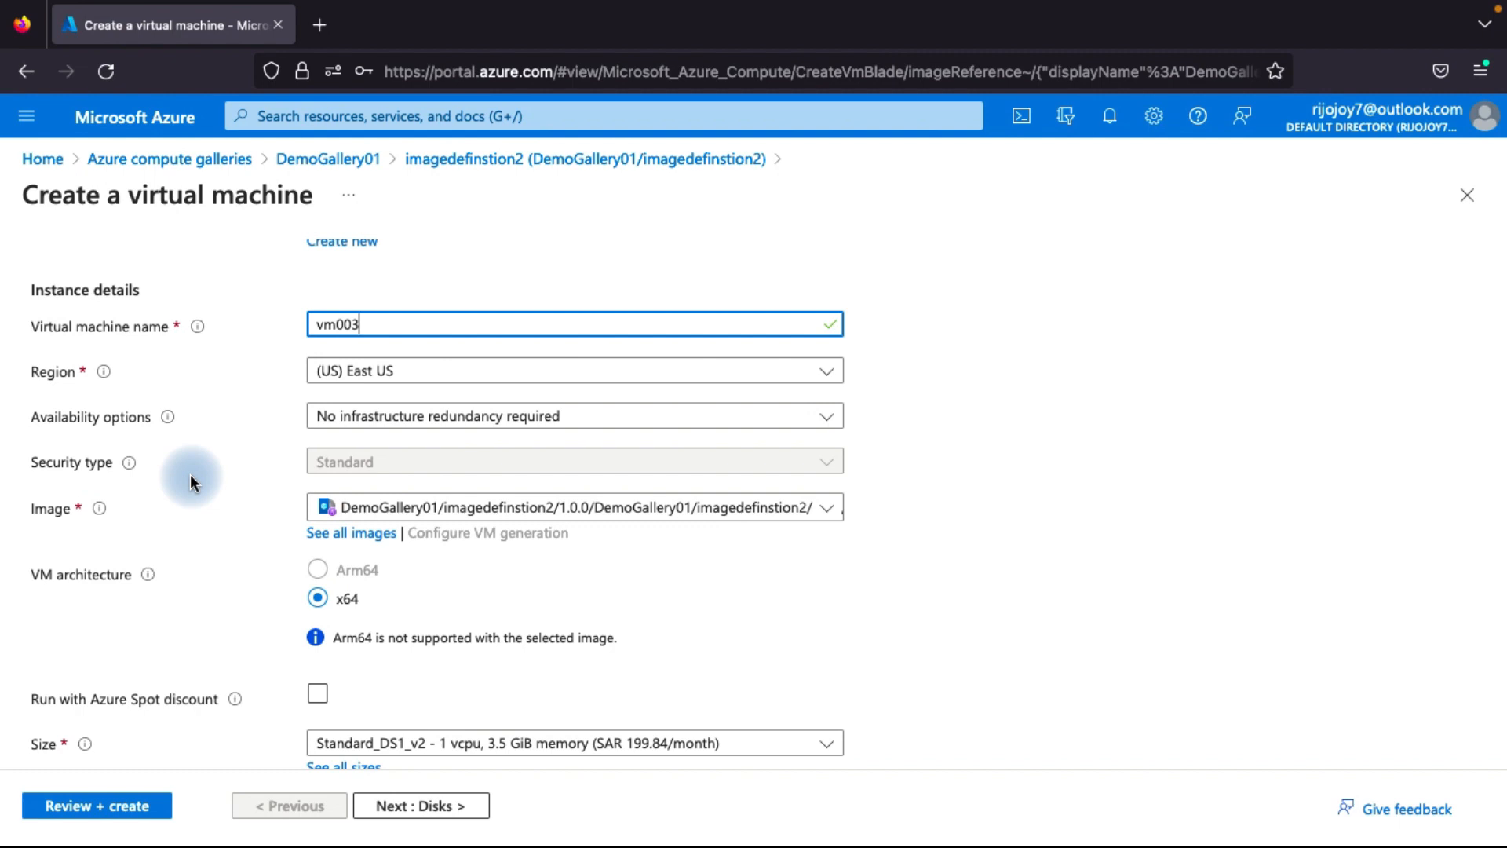
scroll(189, 474, down, 1)
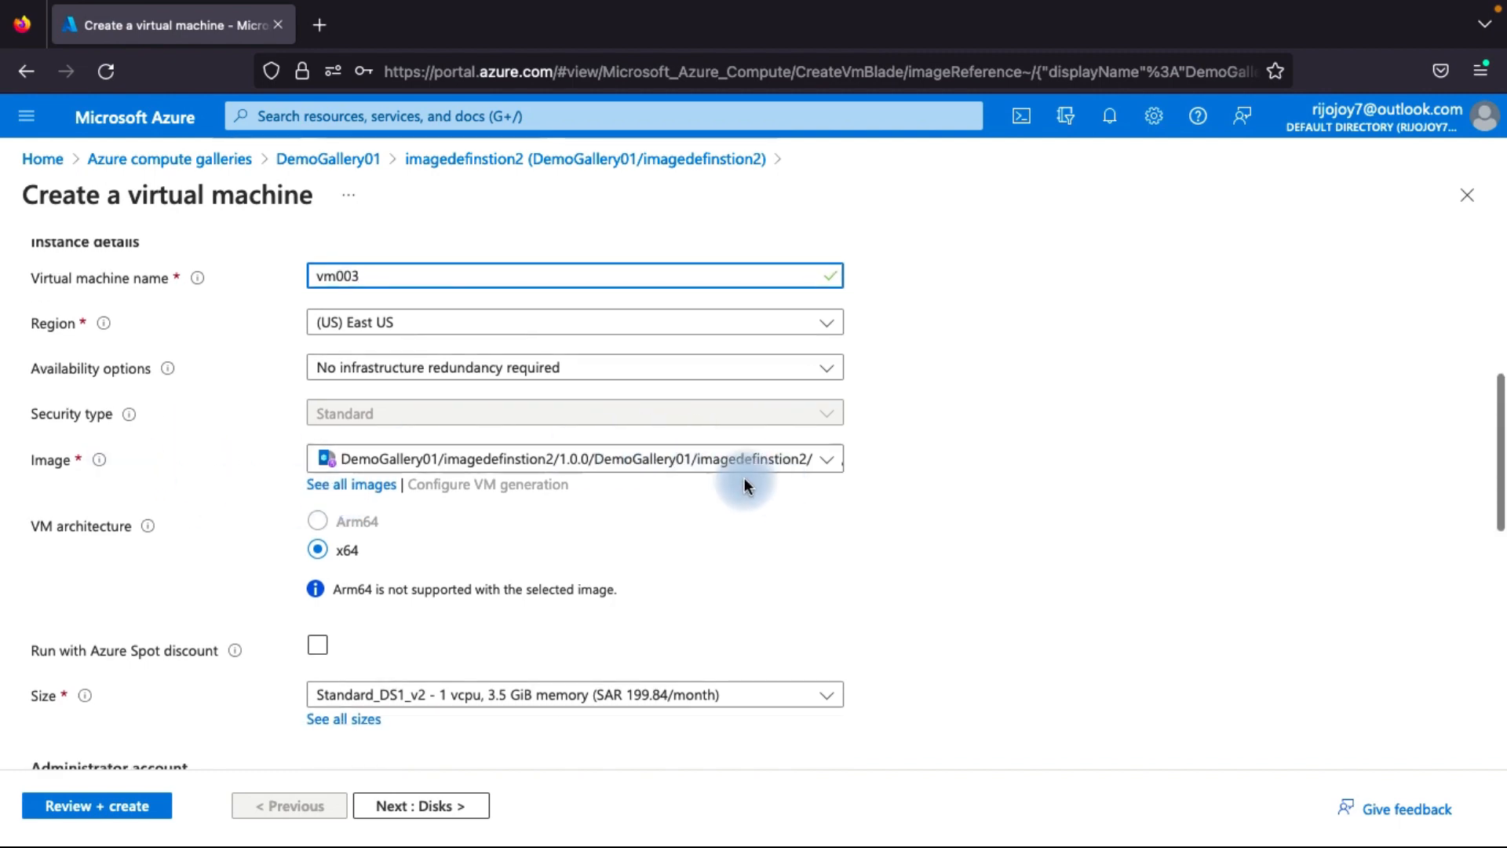
scroll(573, 535, down, 1)
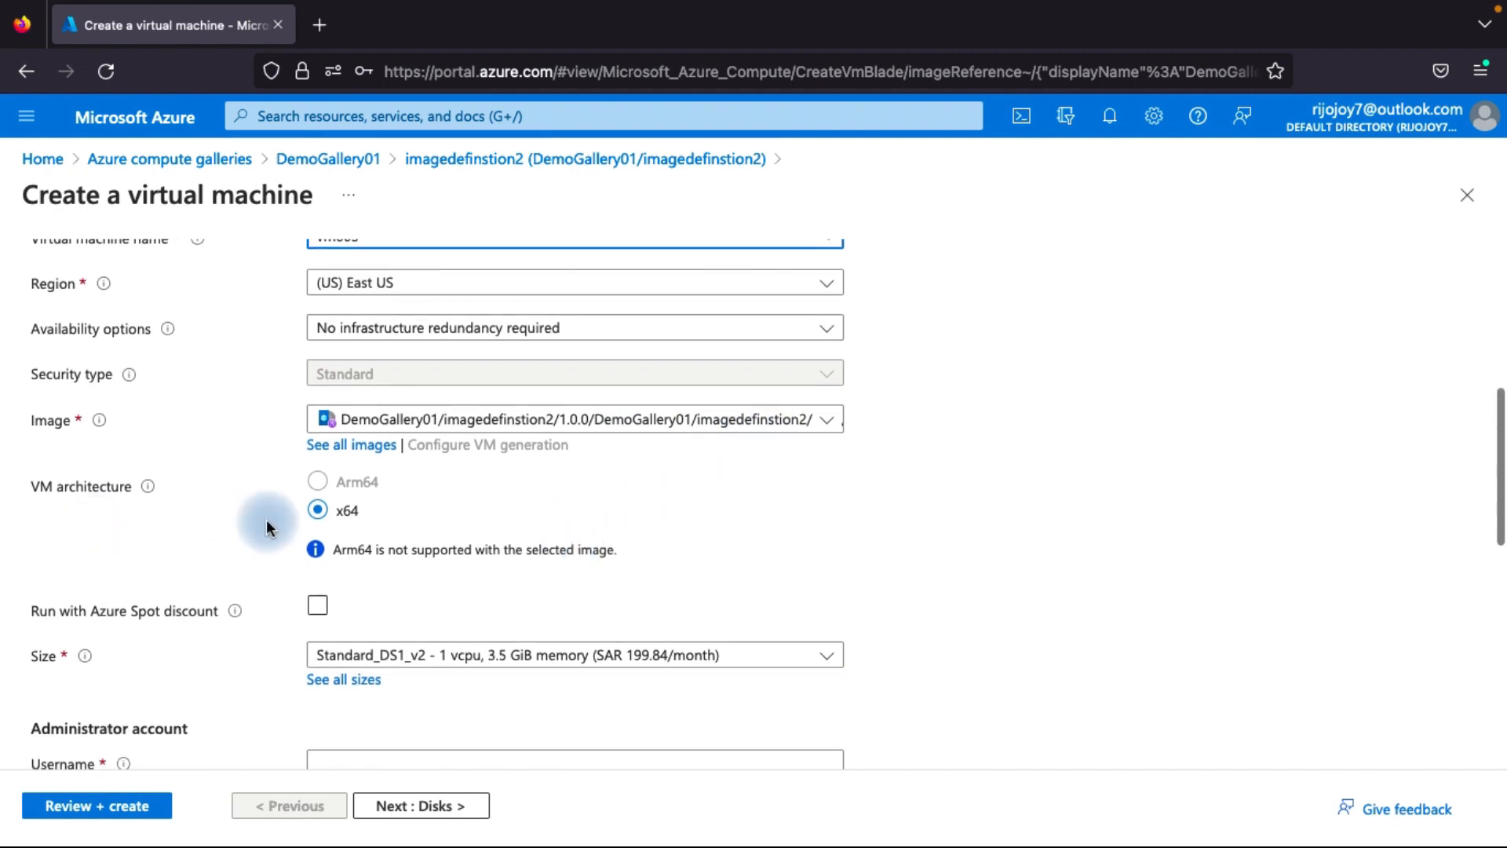
scroll(96, 579, down, 2)
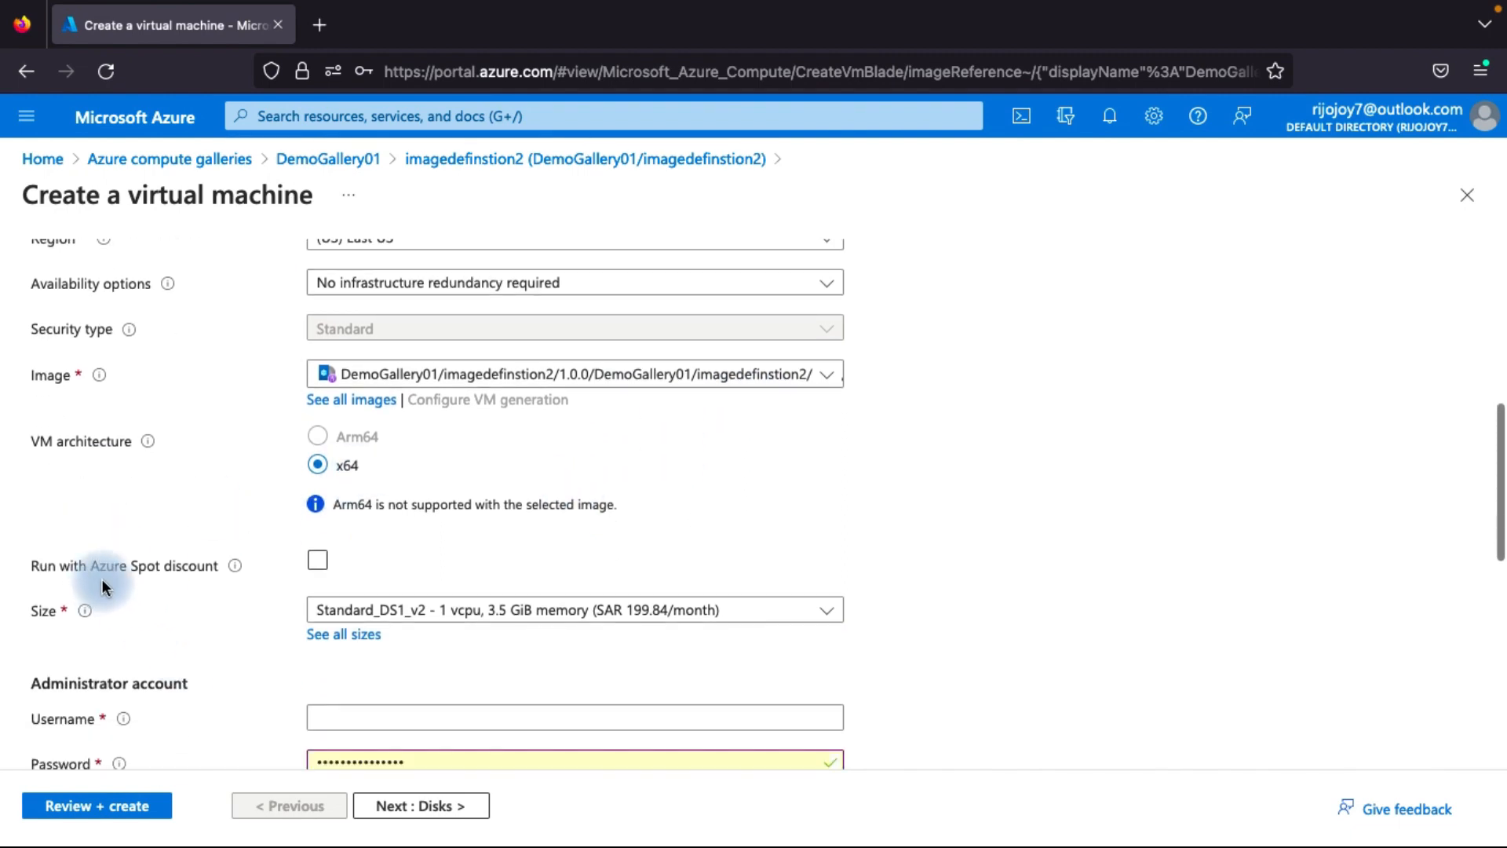
scroll(195, 597, down, 2)
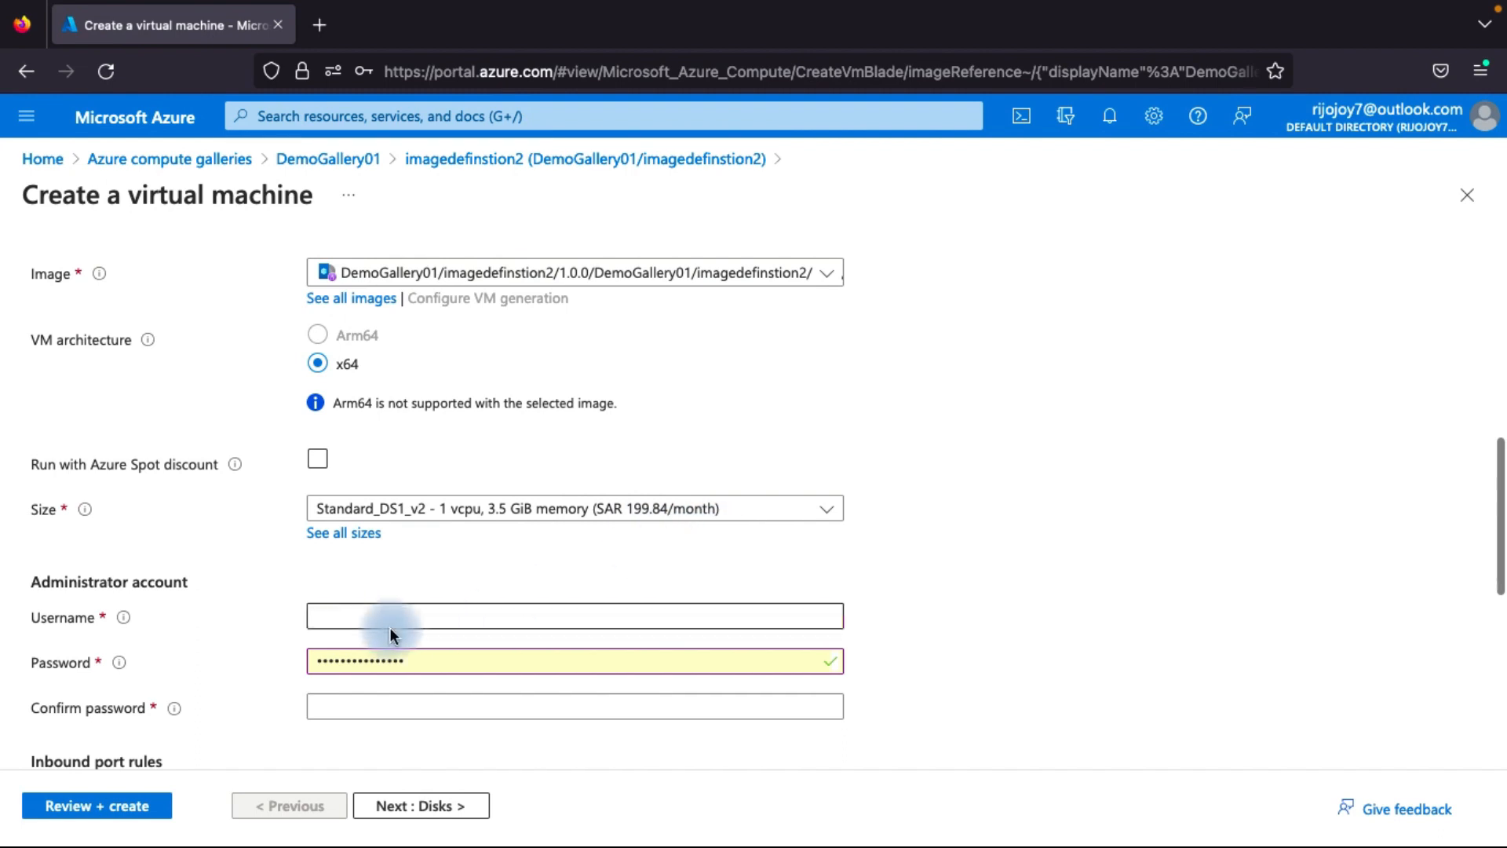
click(322, 579)
text(a)
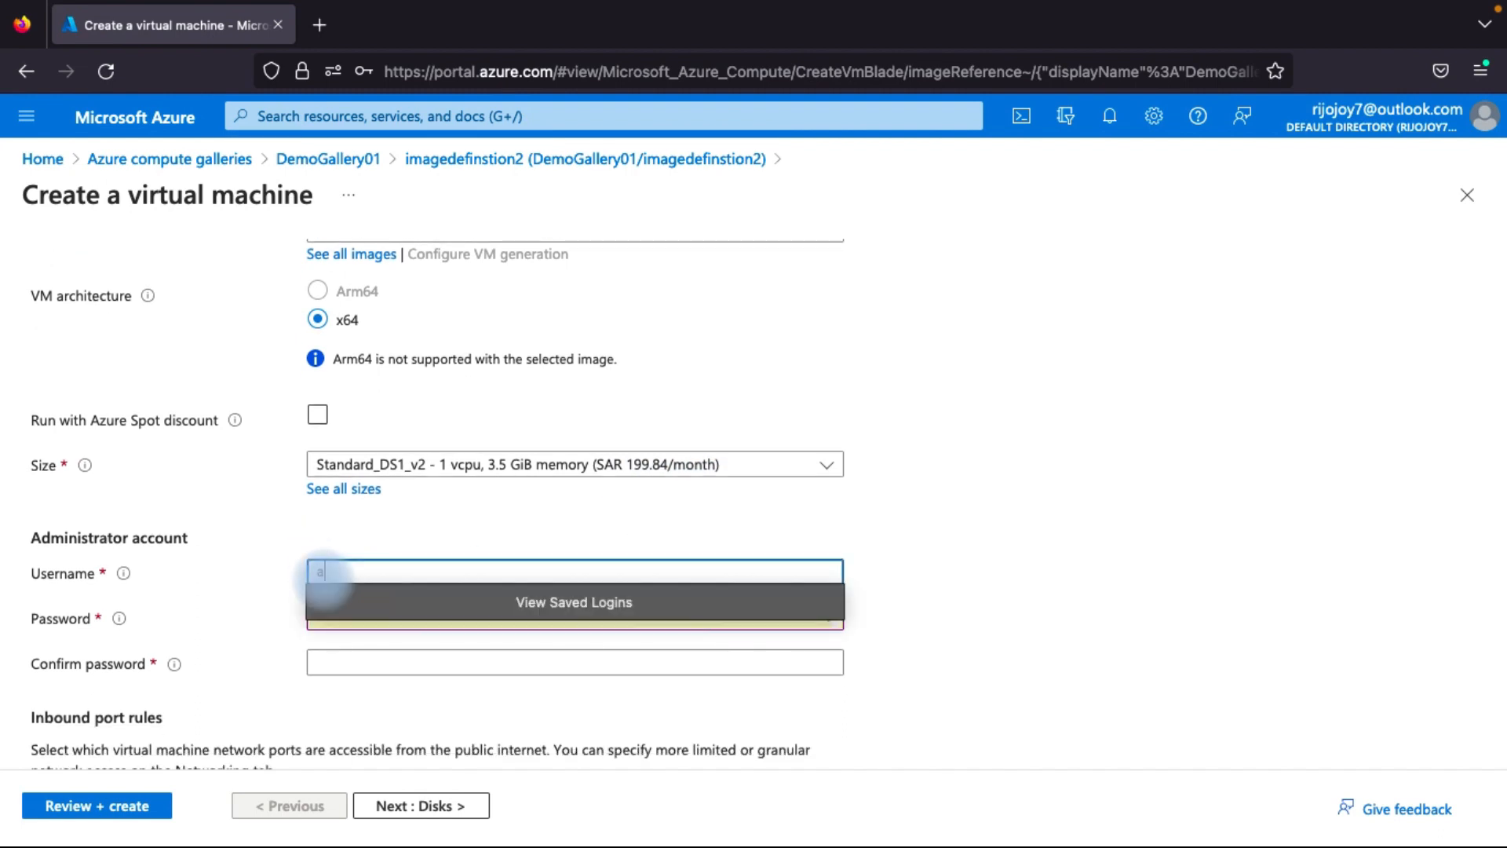
text(dminp)
click(145, 580)
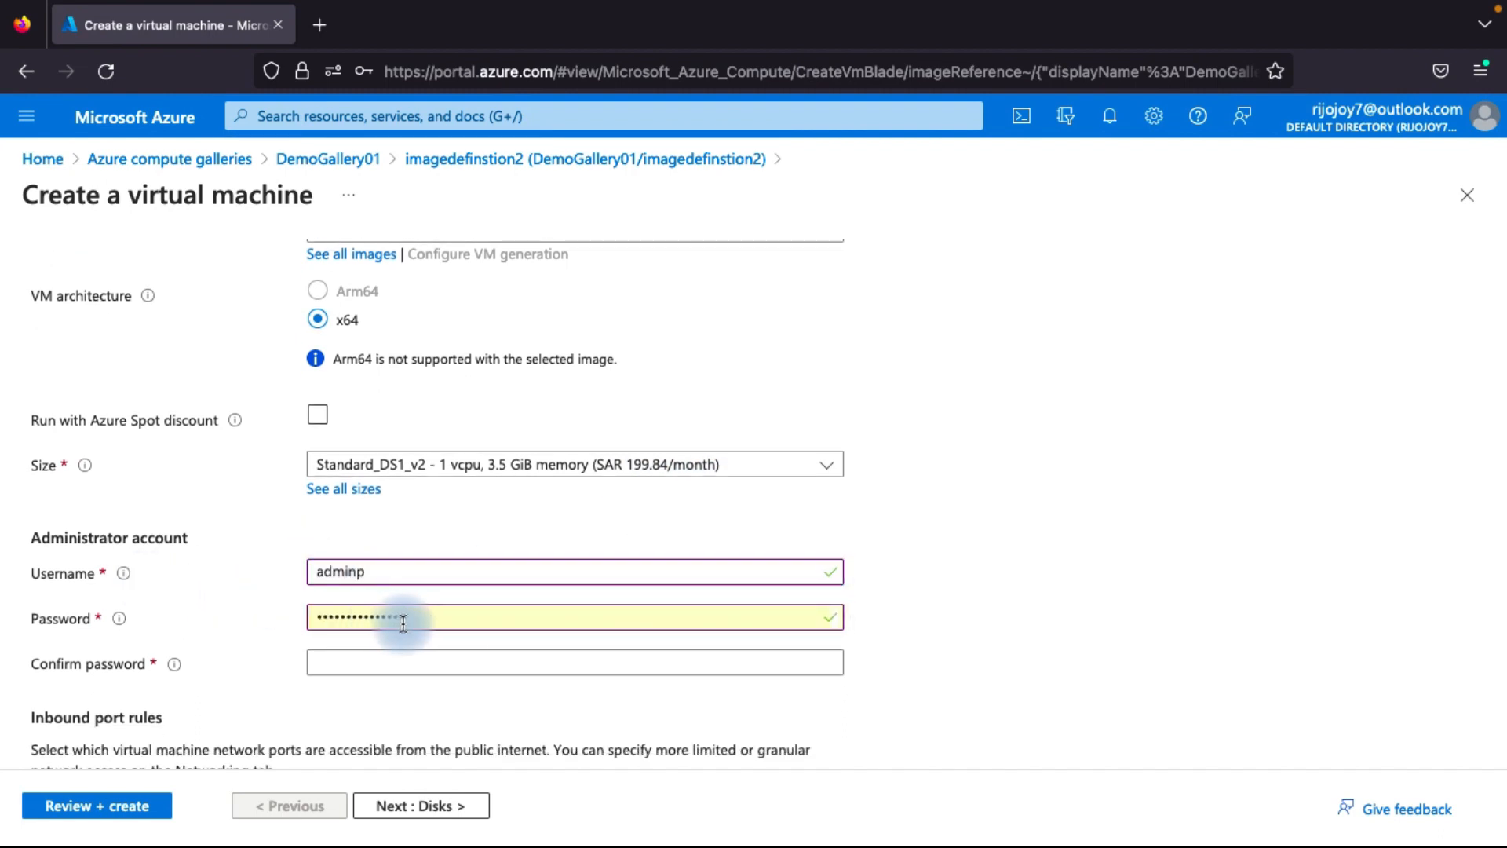
drag(409, 623, 277, 599)
key(BackSpace)
text(••••)
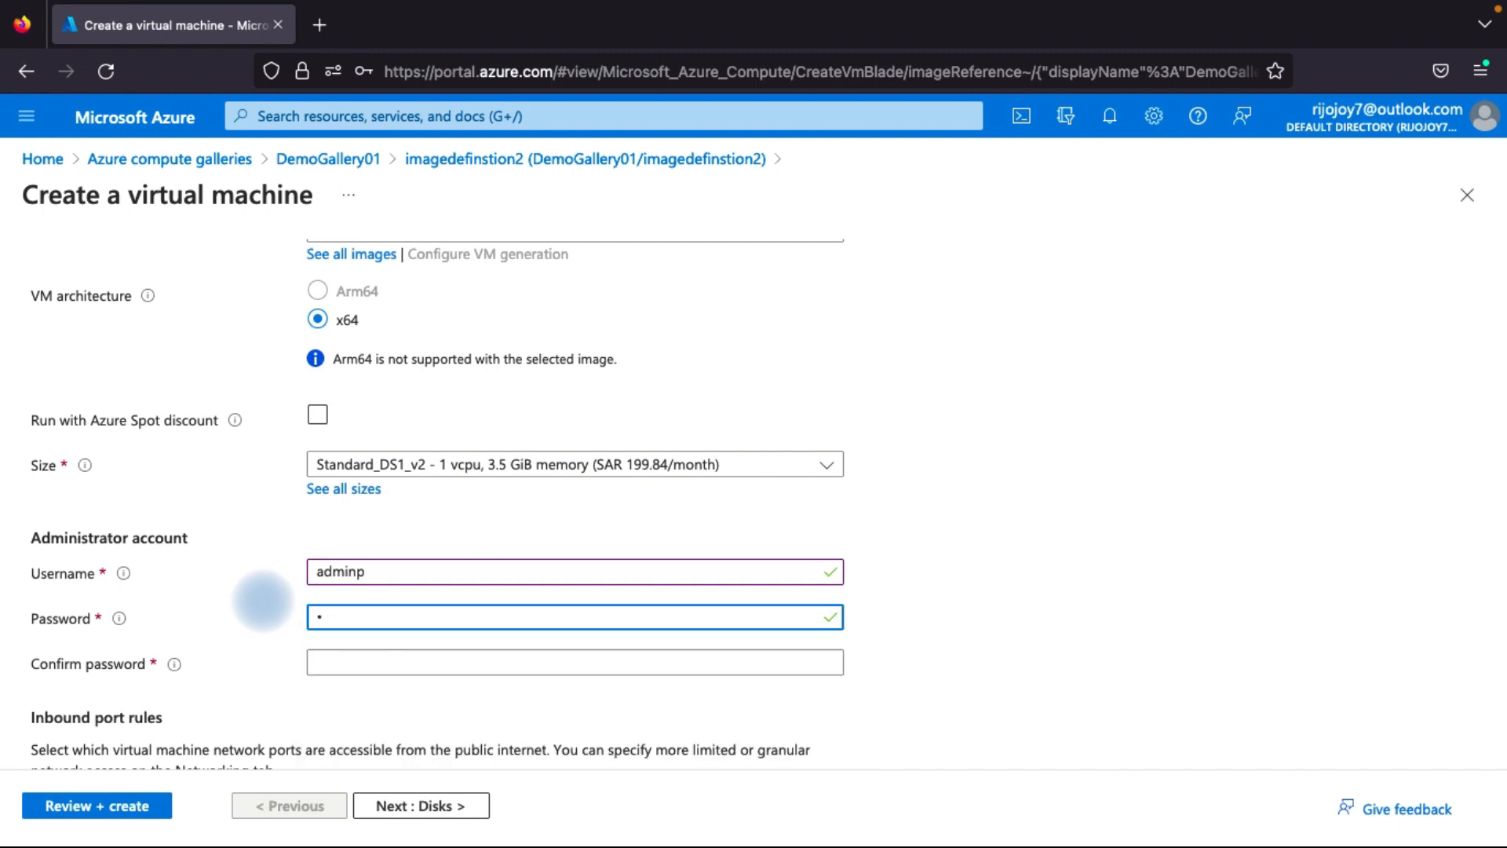
text(••)
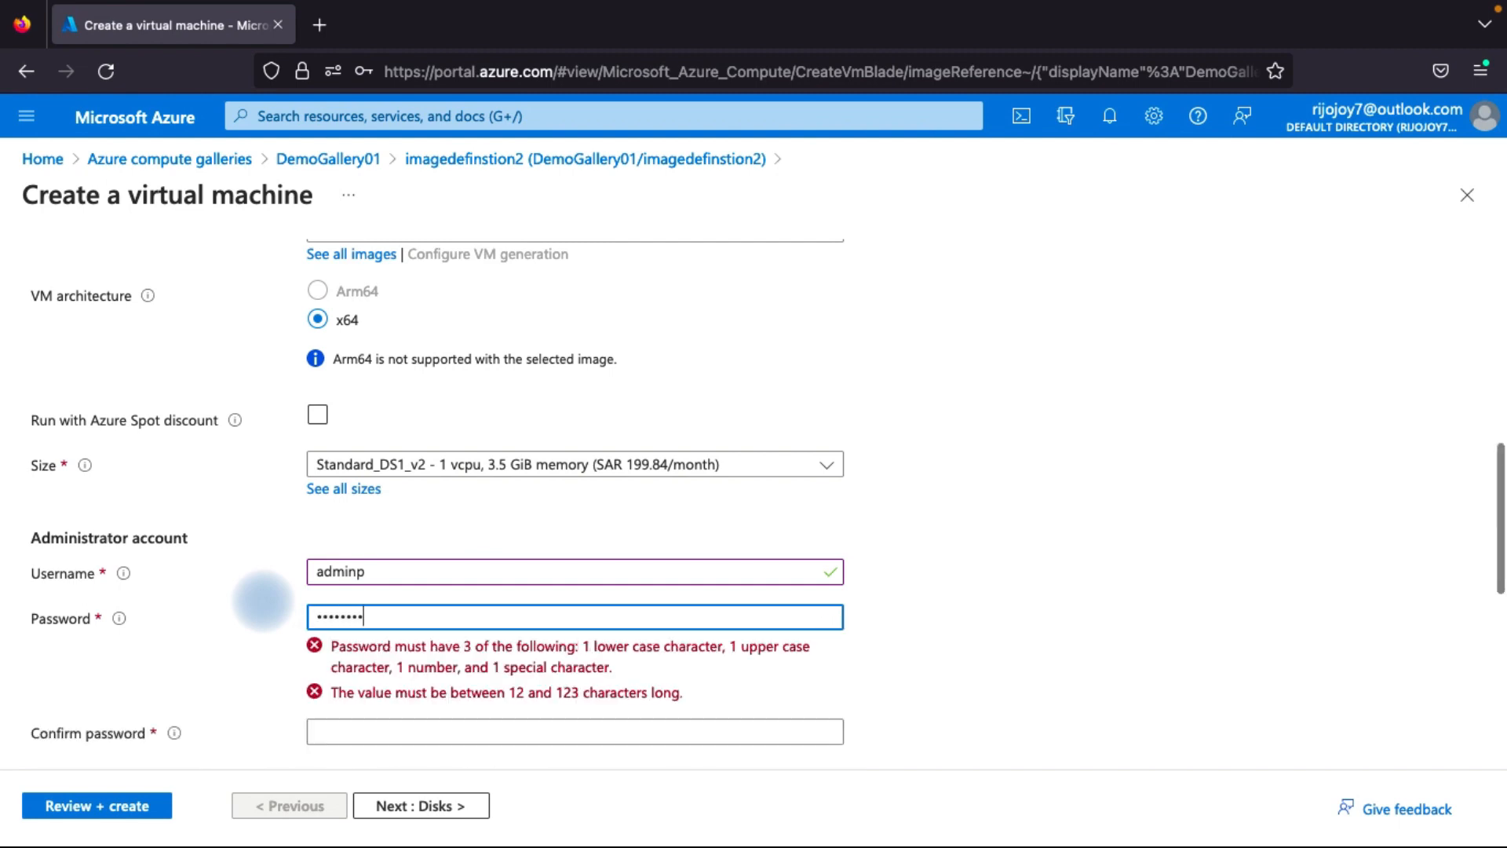
key(BackSpace)
key(BackSpace)
key(BackSpace)
key(BackSpace)
key(BackSpace)
key(BackSpace)
key(BackSpace)
key(BackSpace)
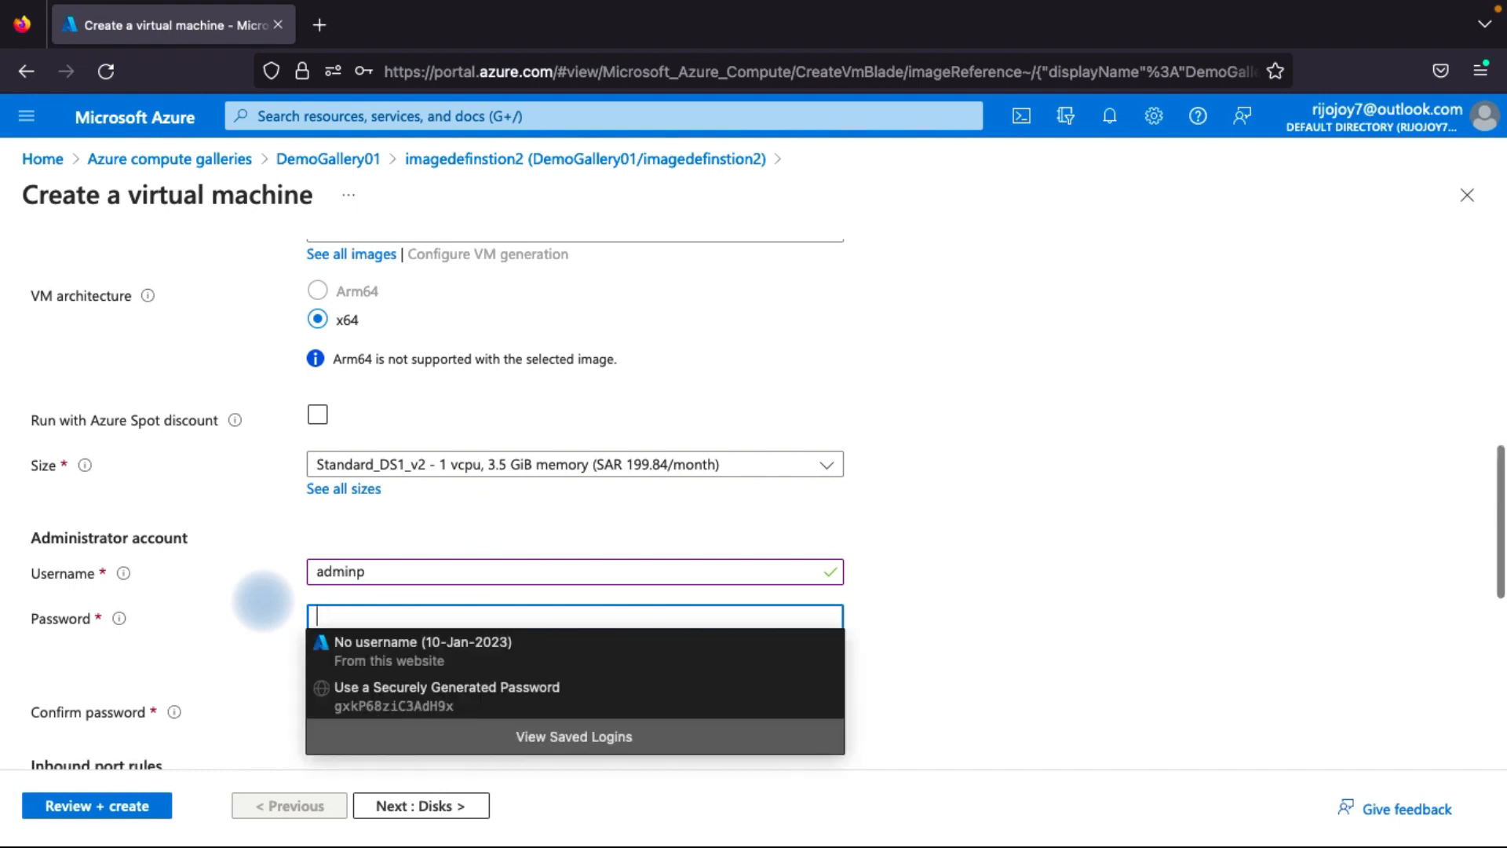
Enter the administrator account password and repeat it in the password confirmation.
text(•••••••••••••)
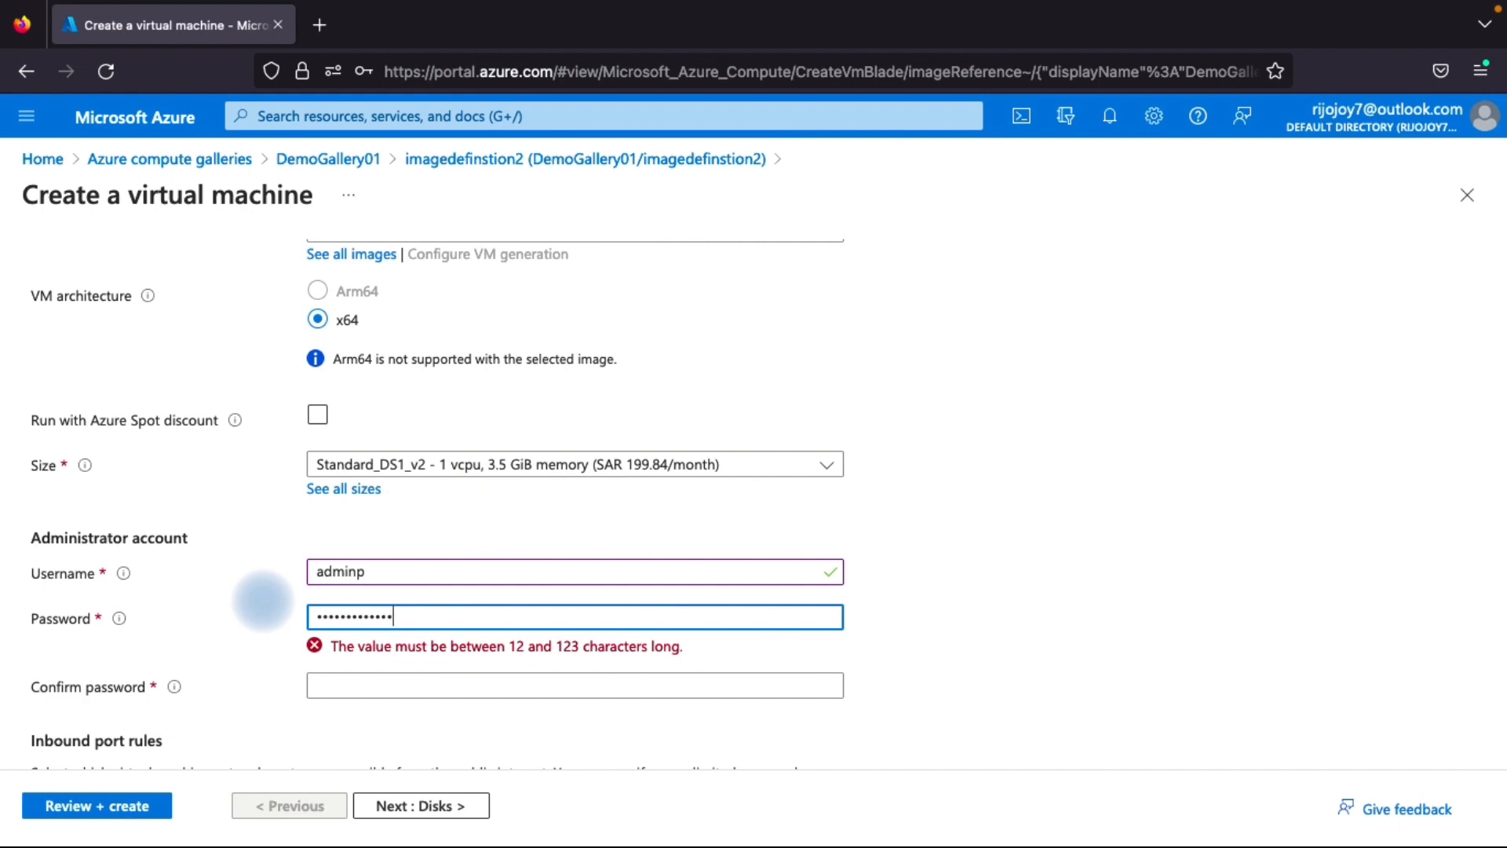
text(••)
click(368, 663)
text(•••••)
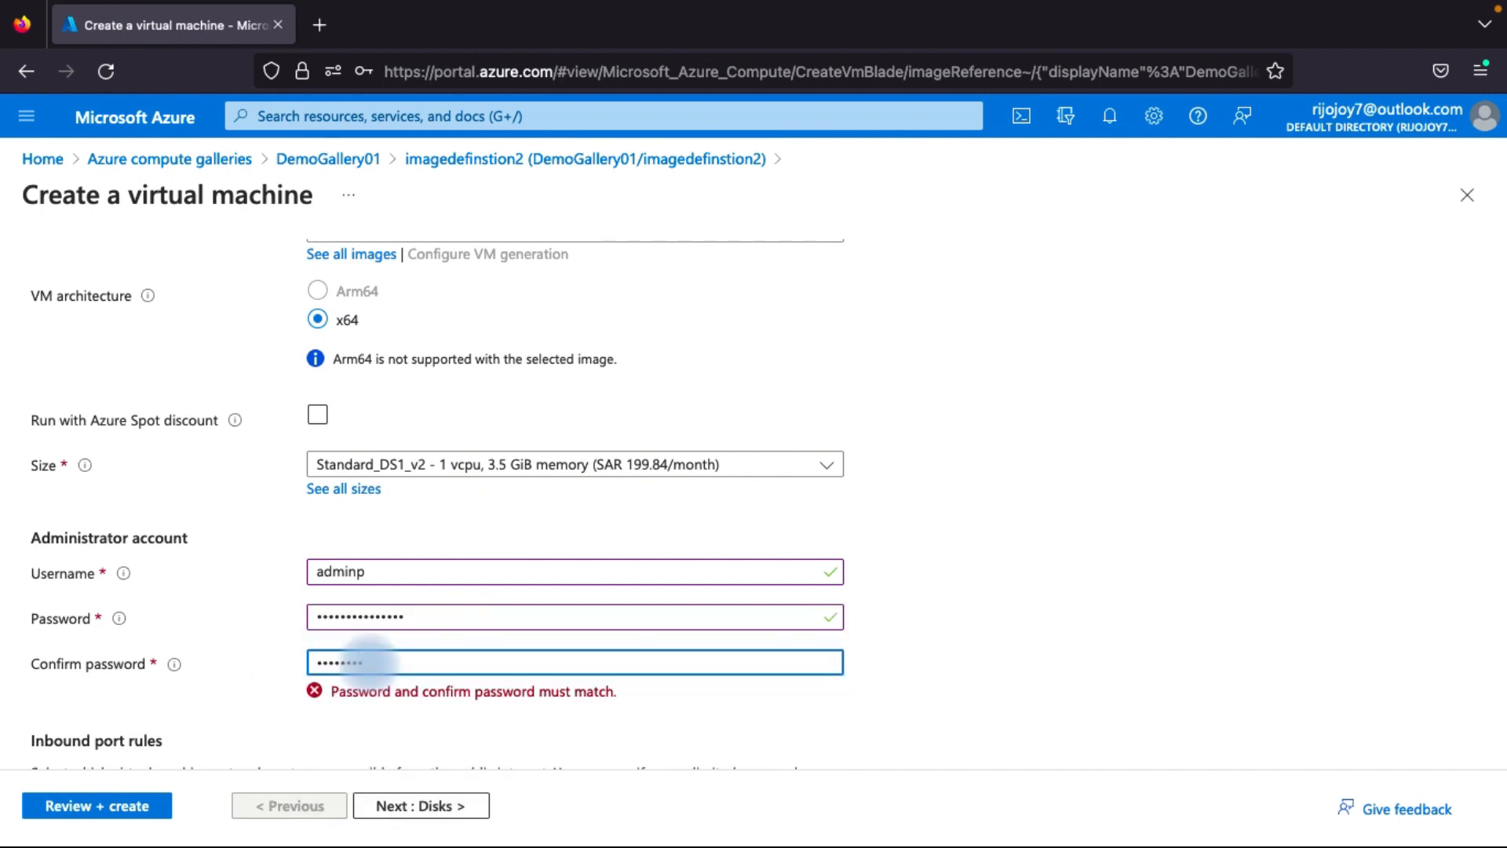
text(•••••••)
Keep RDP (3389) as the inbound port and adopt the most similar deployment recommendation, size Standard_DC1ds_v3 in East US.
scroll(411, 718, down, 4)
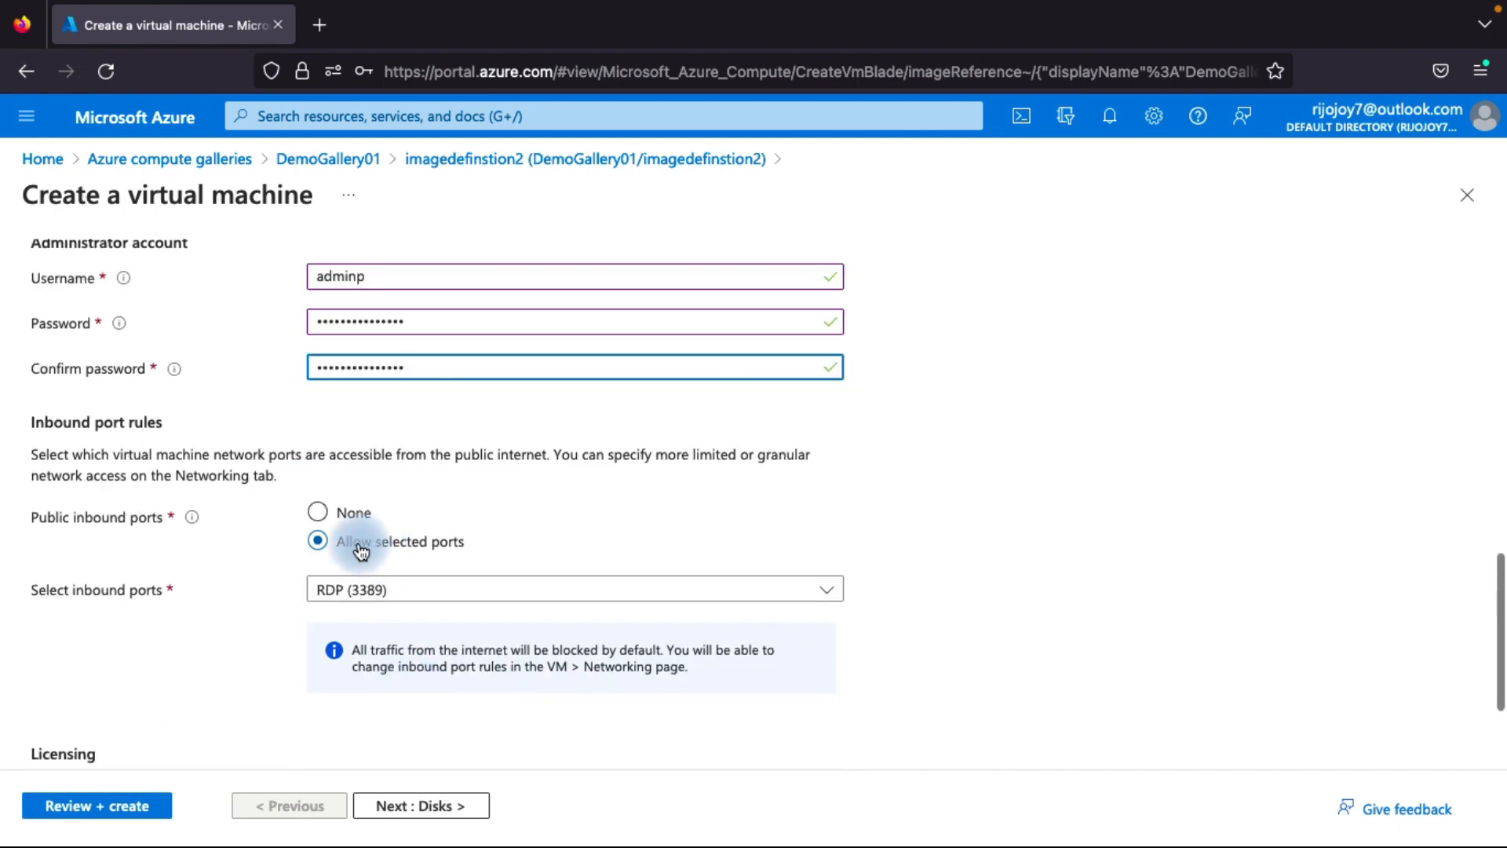
scroll(361, 552, down, 2)
click(439, 807)
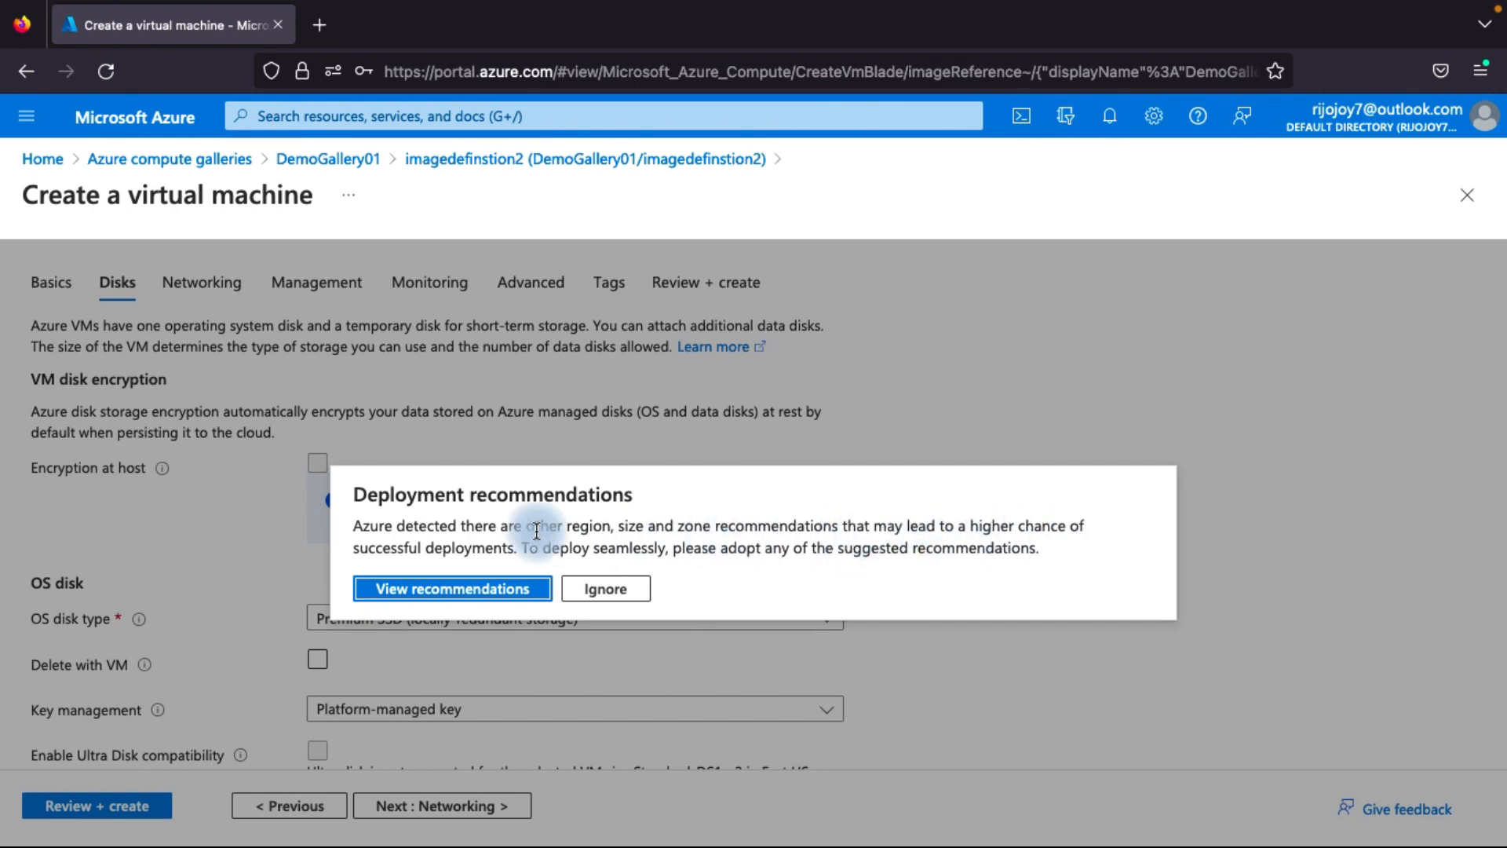
click(507, 594)
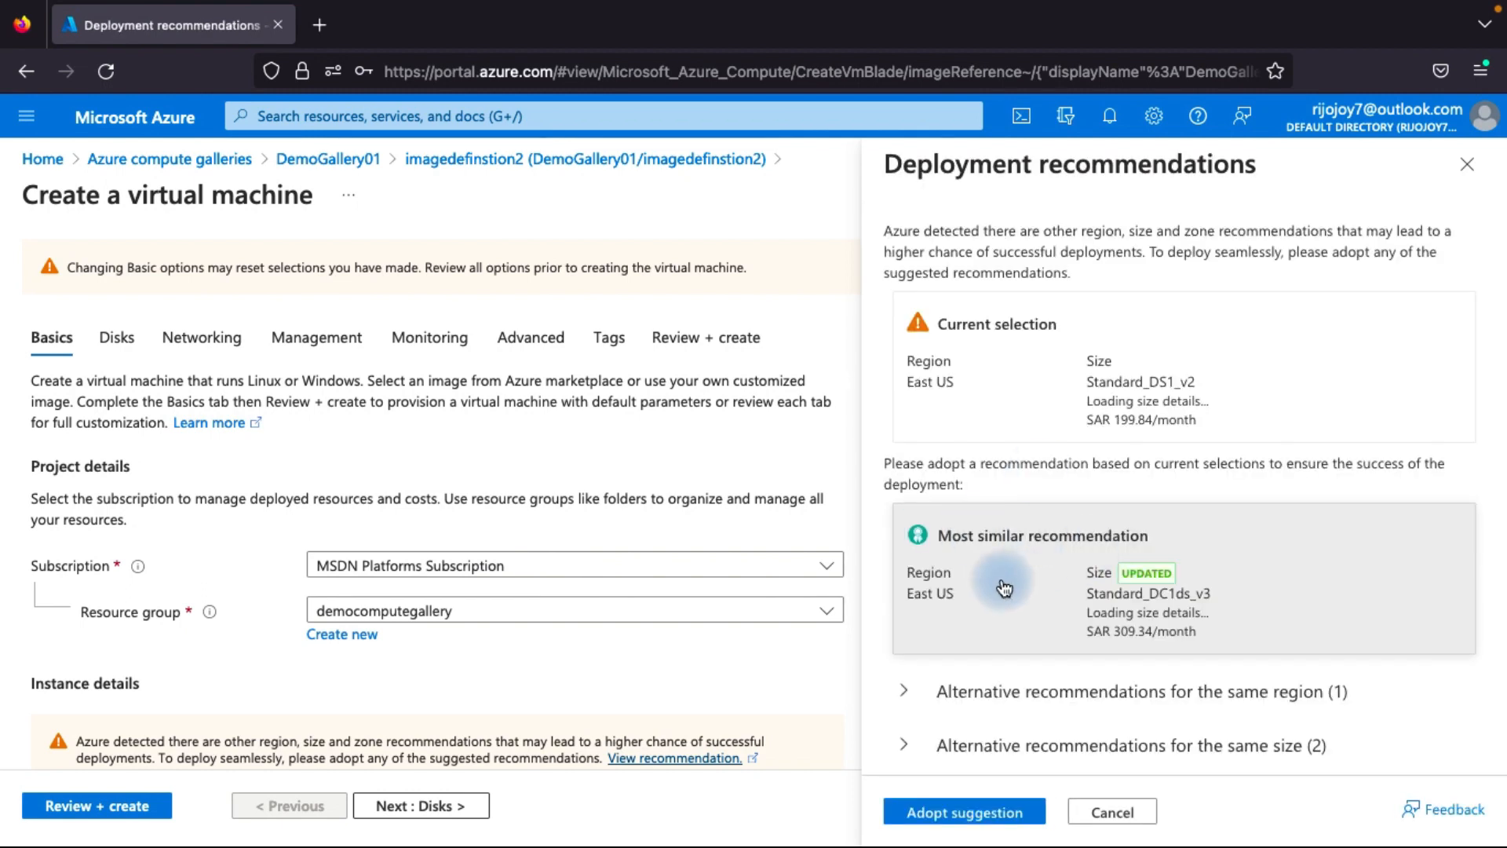
click(995, 812)
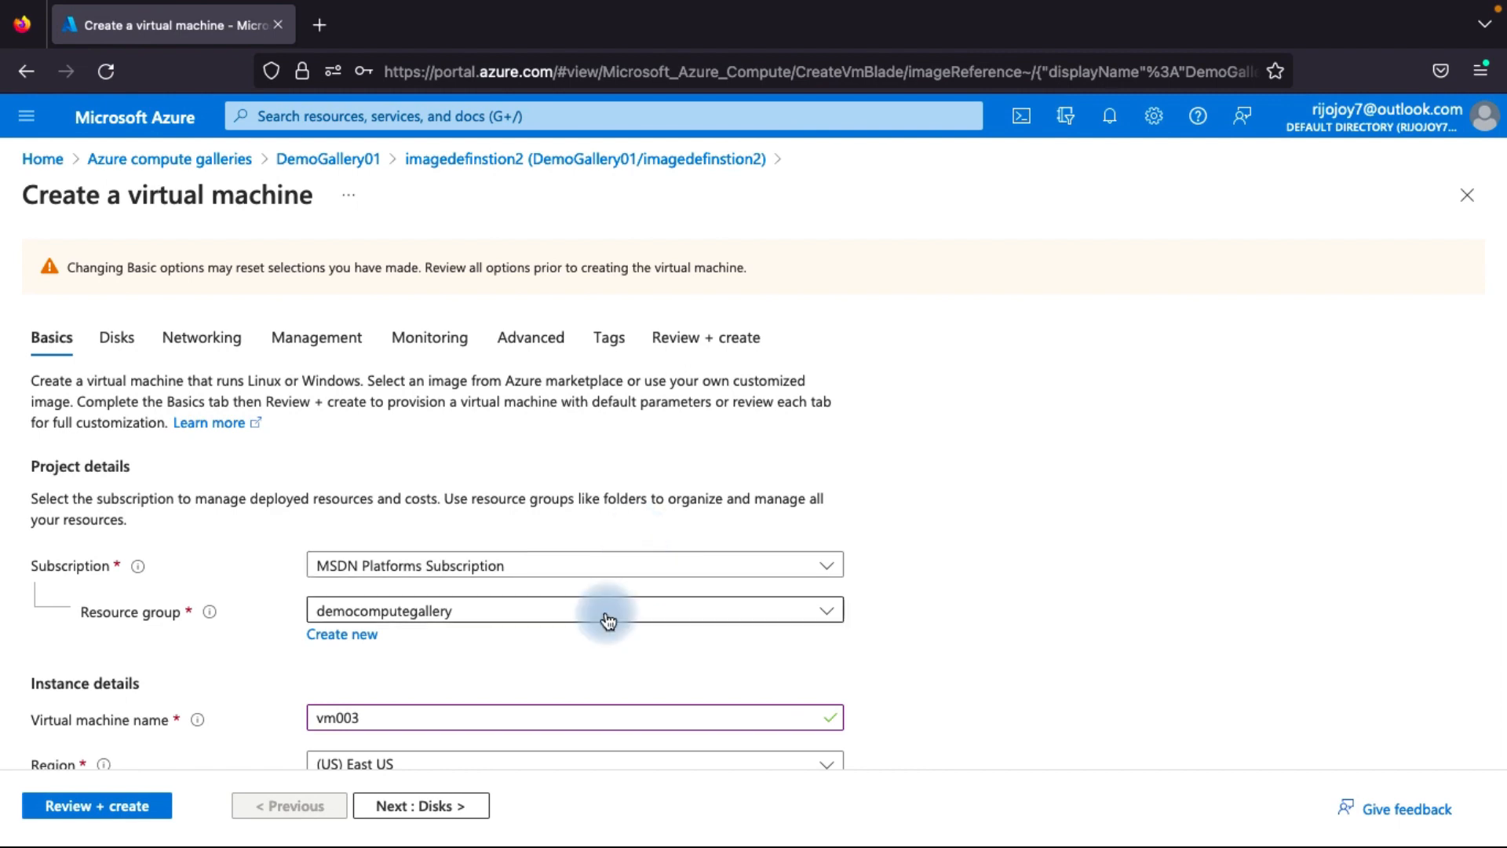
Proceed to the disk settings and review them, keeping the Premium SSD OS disk and platform-managed key.
scroll(607, 620, down, 7)
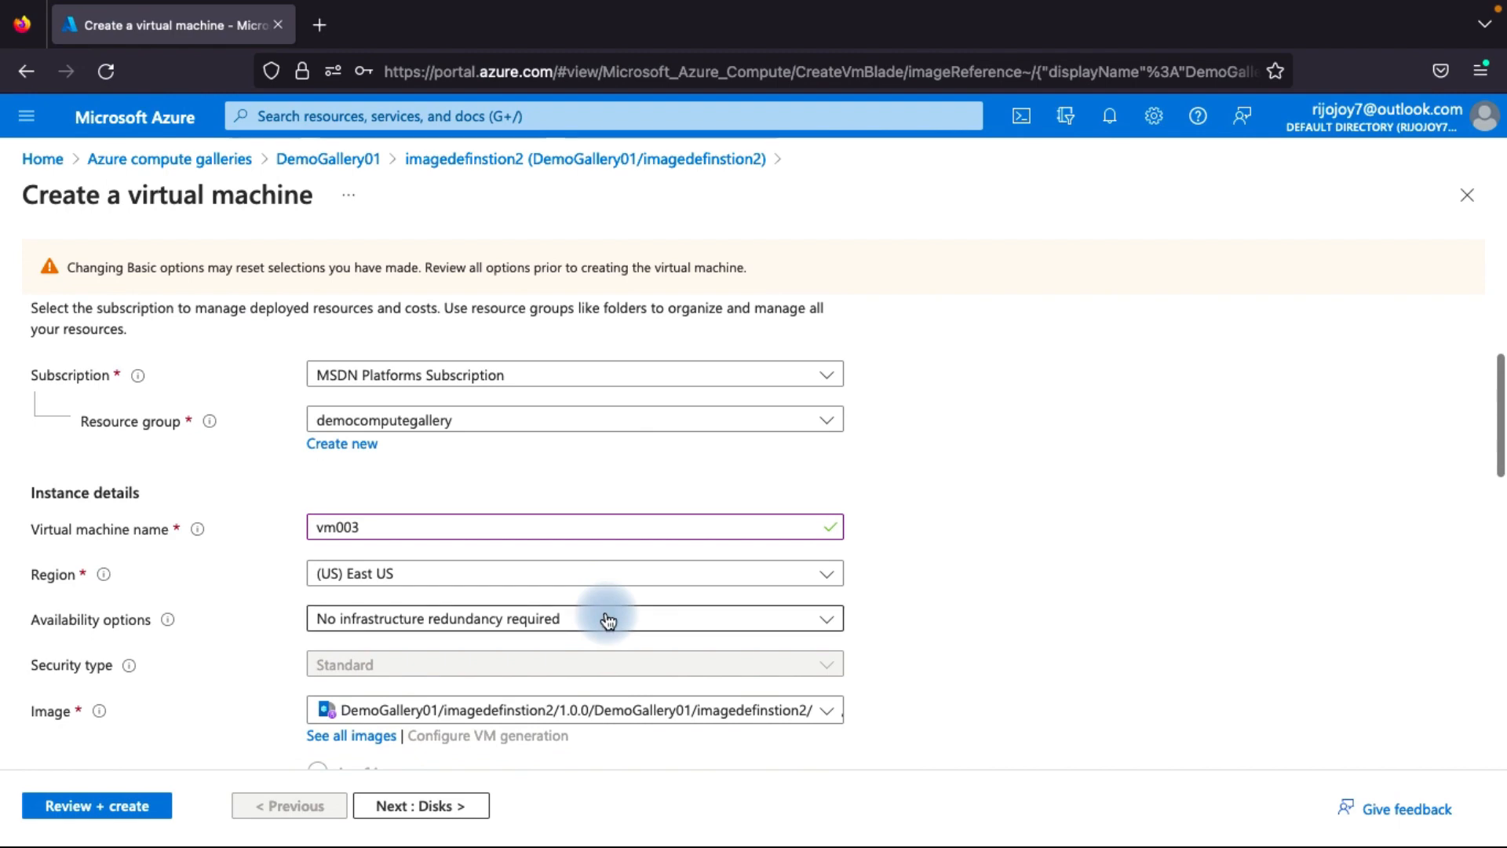
scroll(485, 612, down, 5)
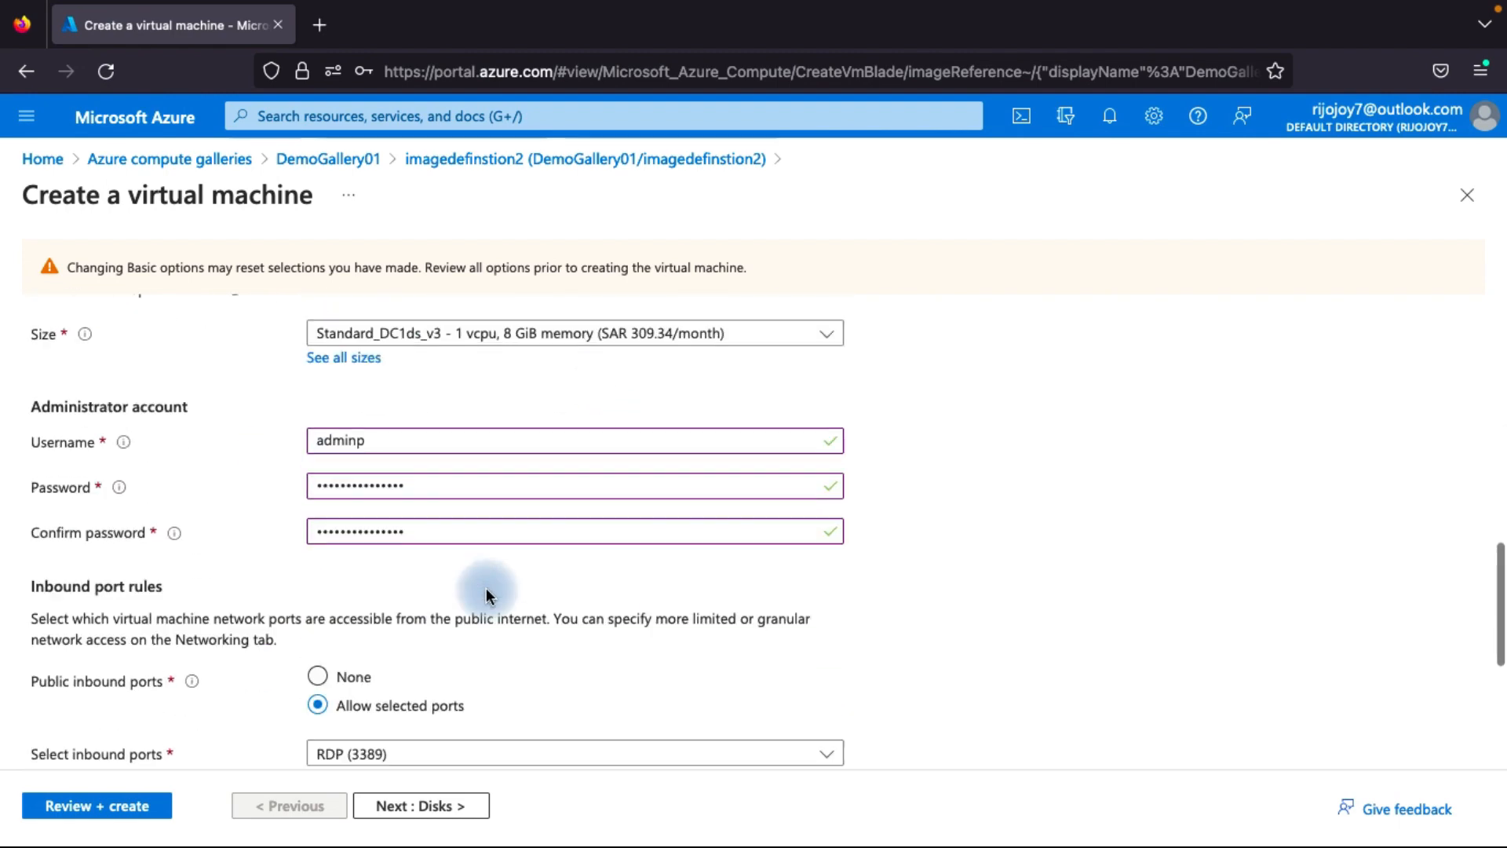
click(455, 812)
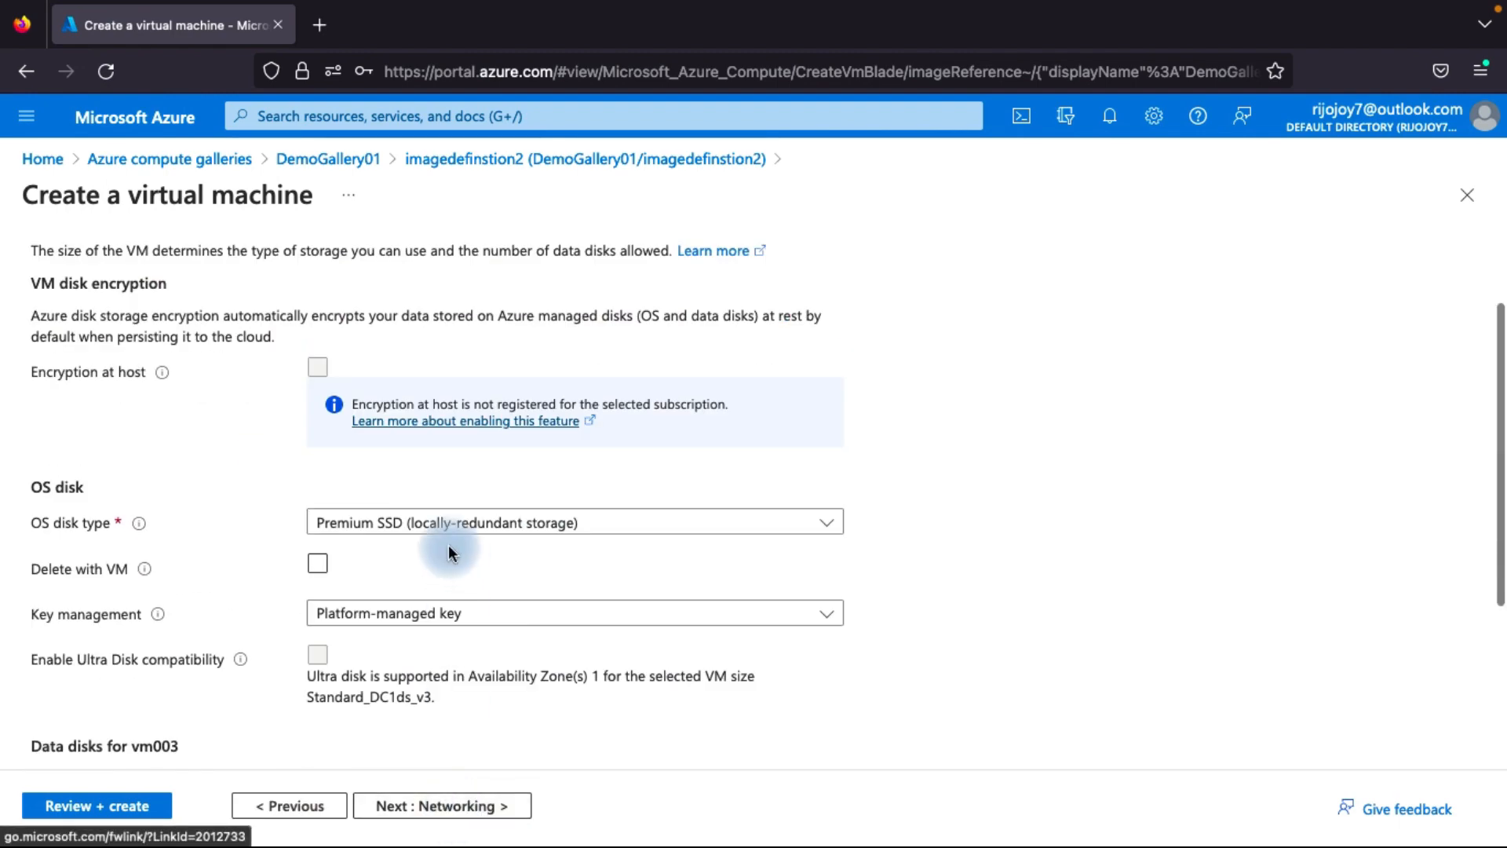
scroll(464, 590, down, 3)
scroll(463, 590, down, 1)
scroll(429, 518, up, 3)
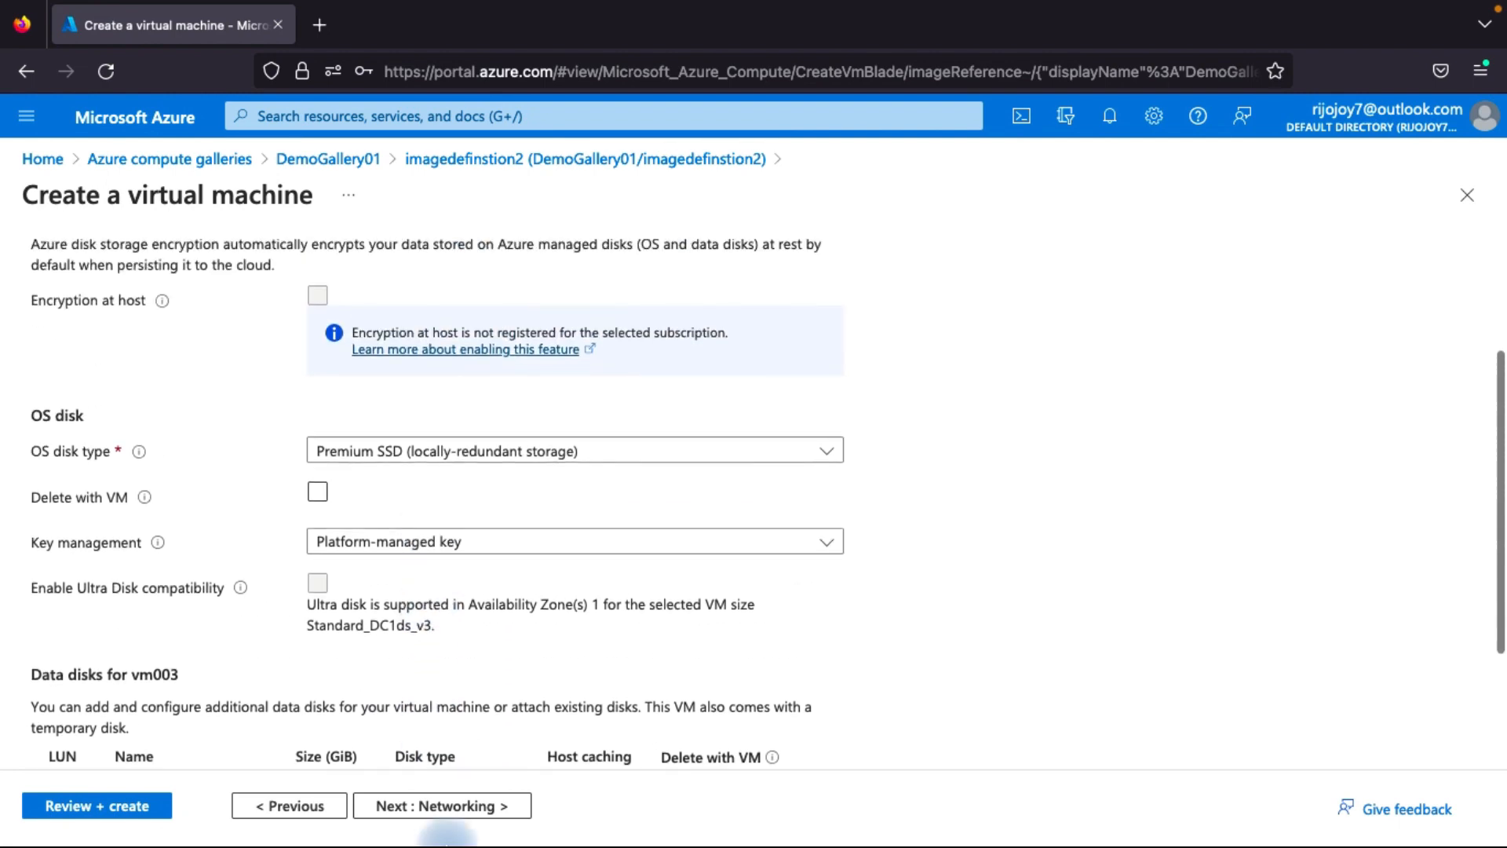
Leave the networking, management, monitoring, advanced and tag settings at their defaults and create the virtual machine.
click(475, 807)
click(461, 808)
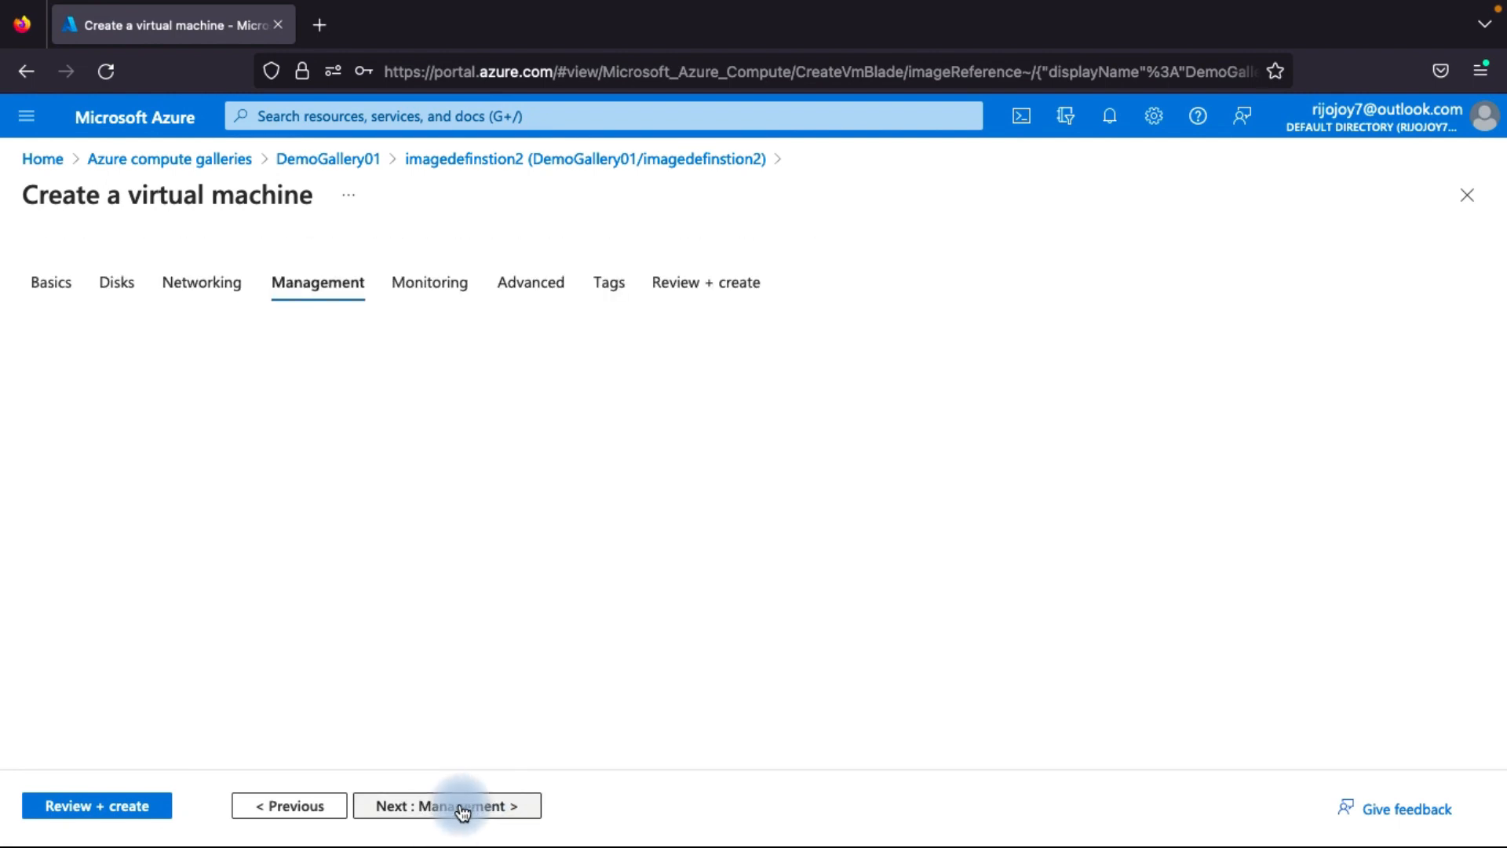
click(463, 811)
click(471, 808)
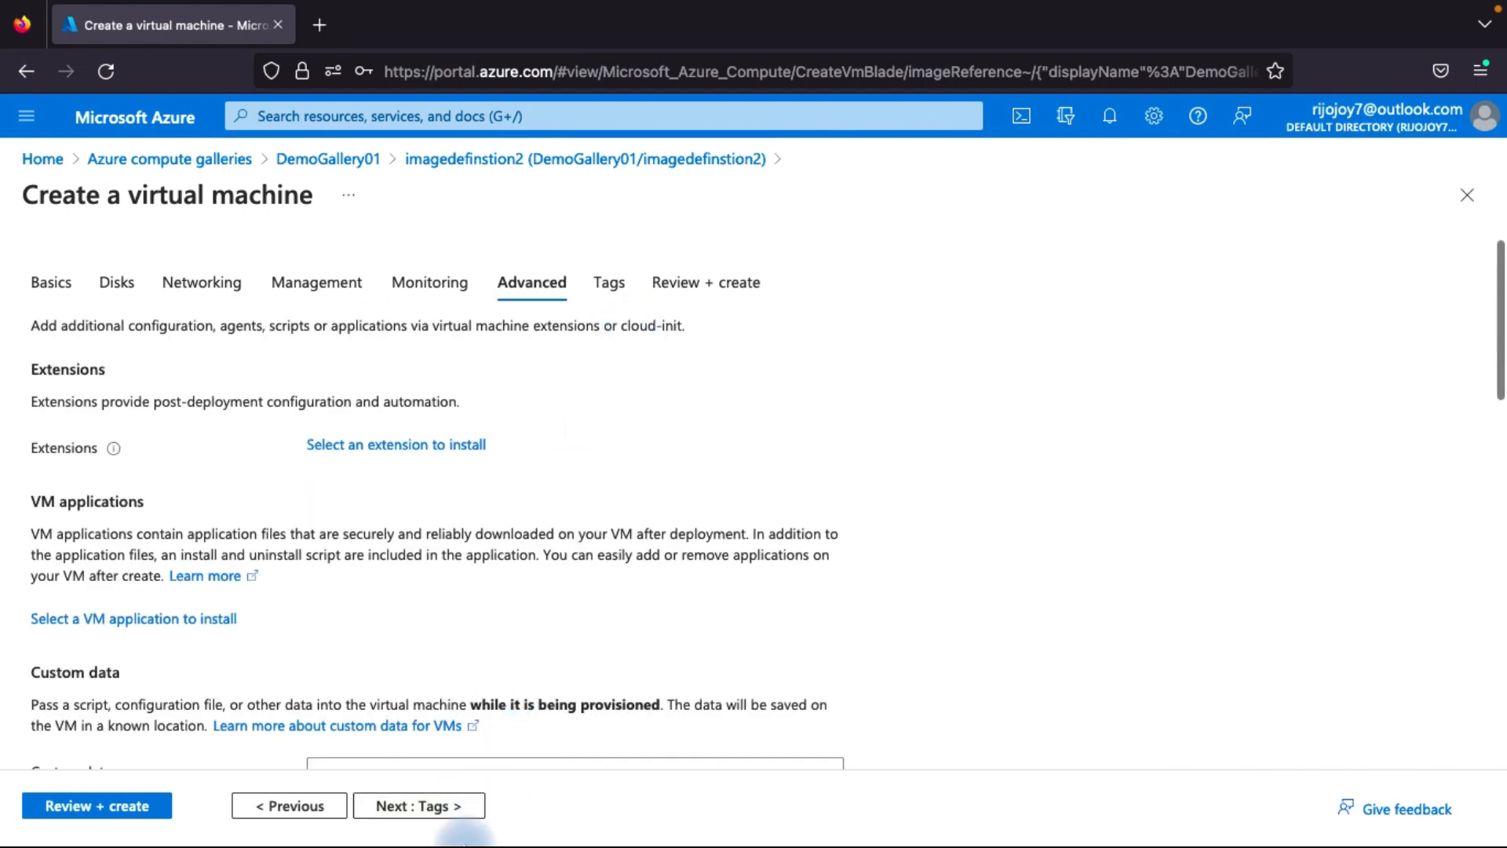
click(462, 808)
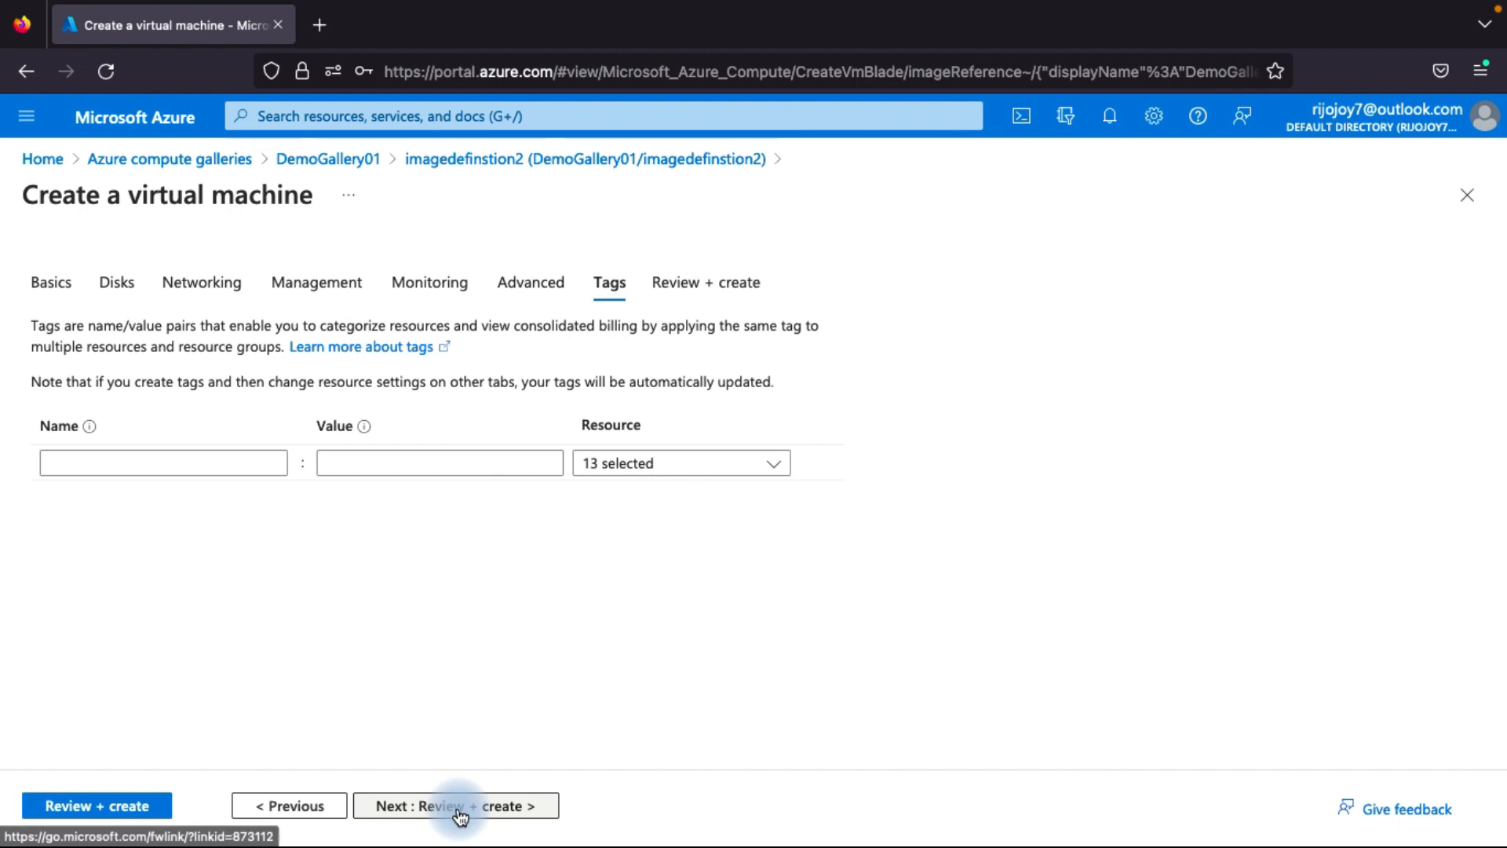
click(461, 809)
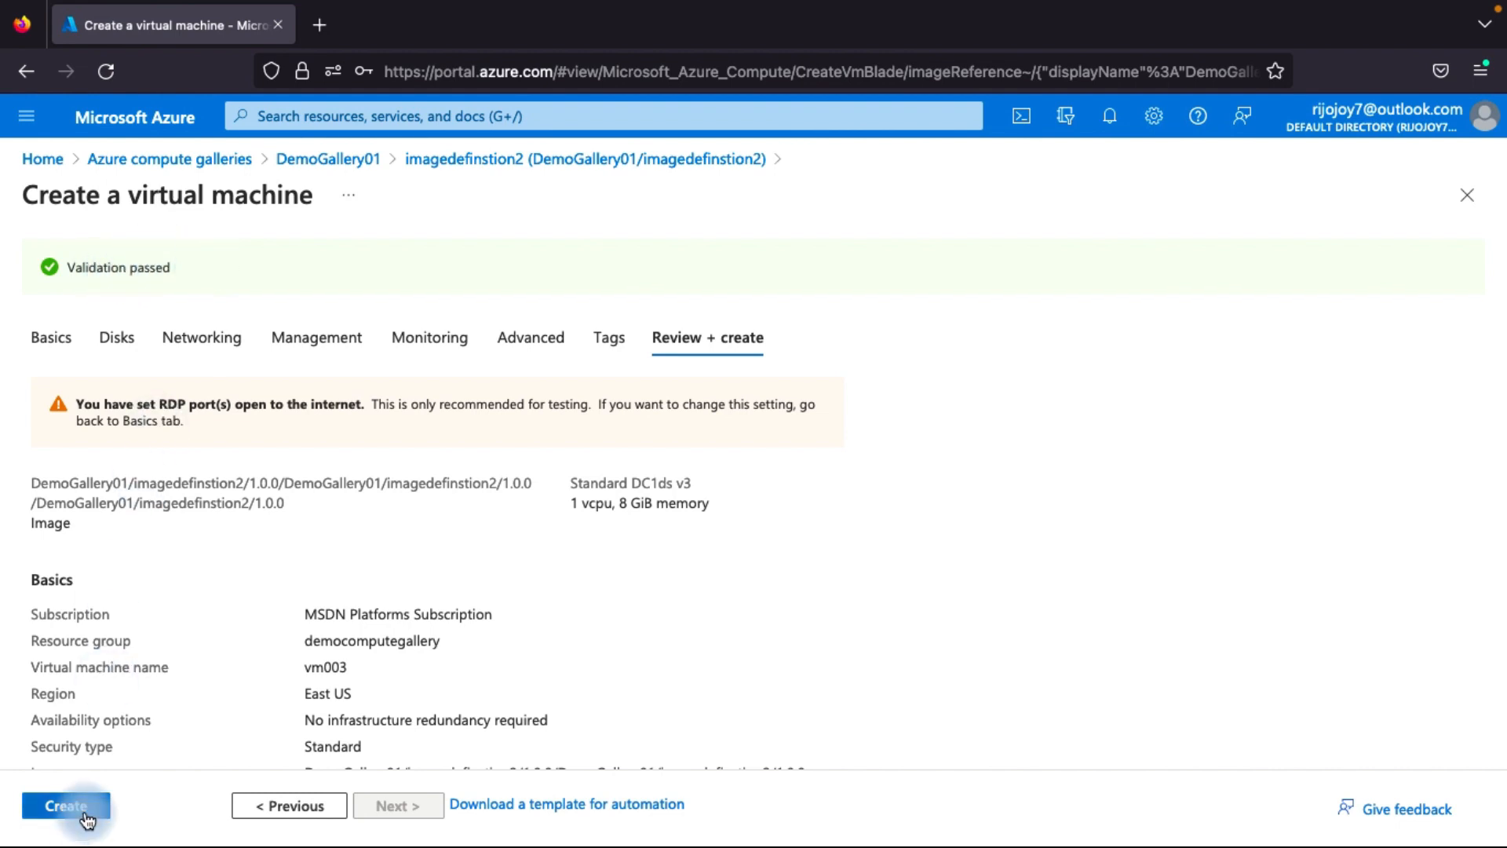
click(54, 809)
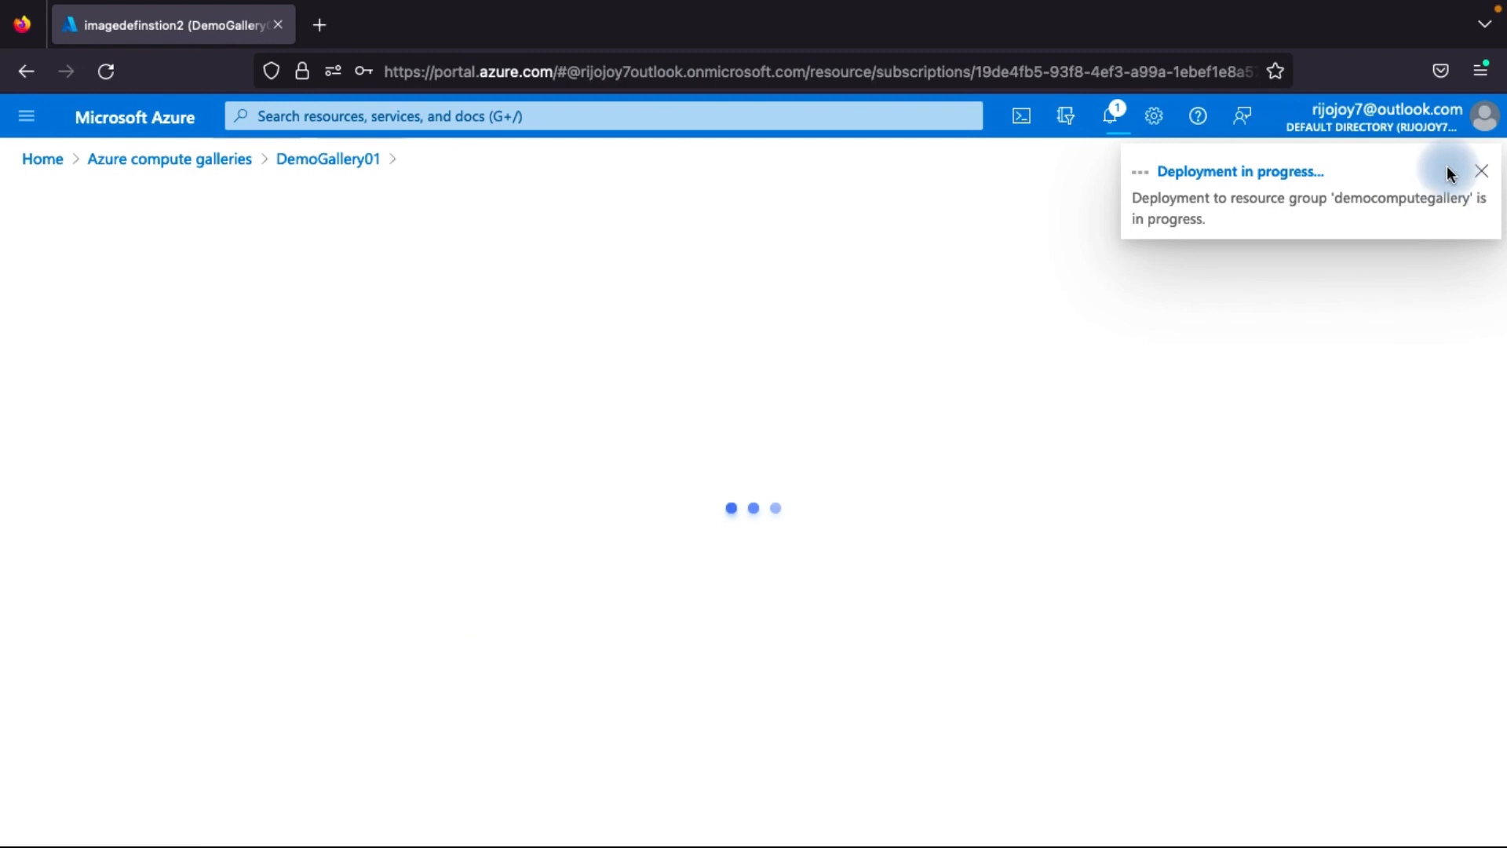
Return to the portal home page and open the resource group vvmdemo from the resource groups list.
click(162, 124)
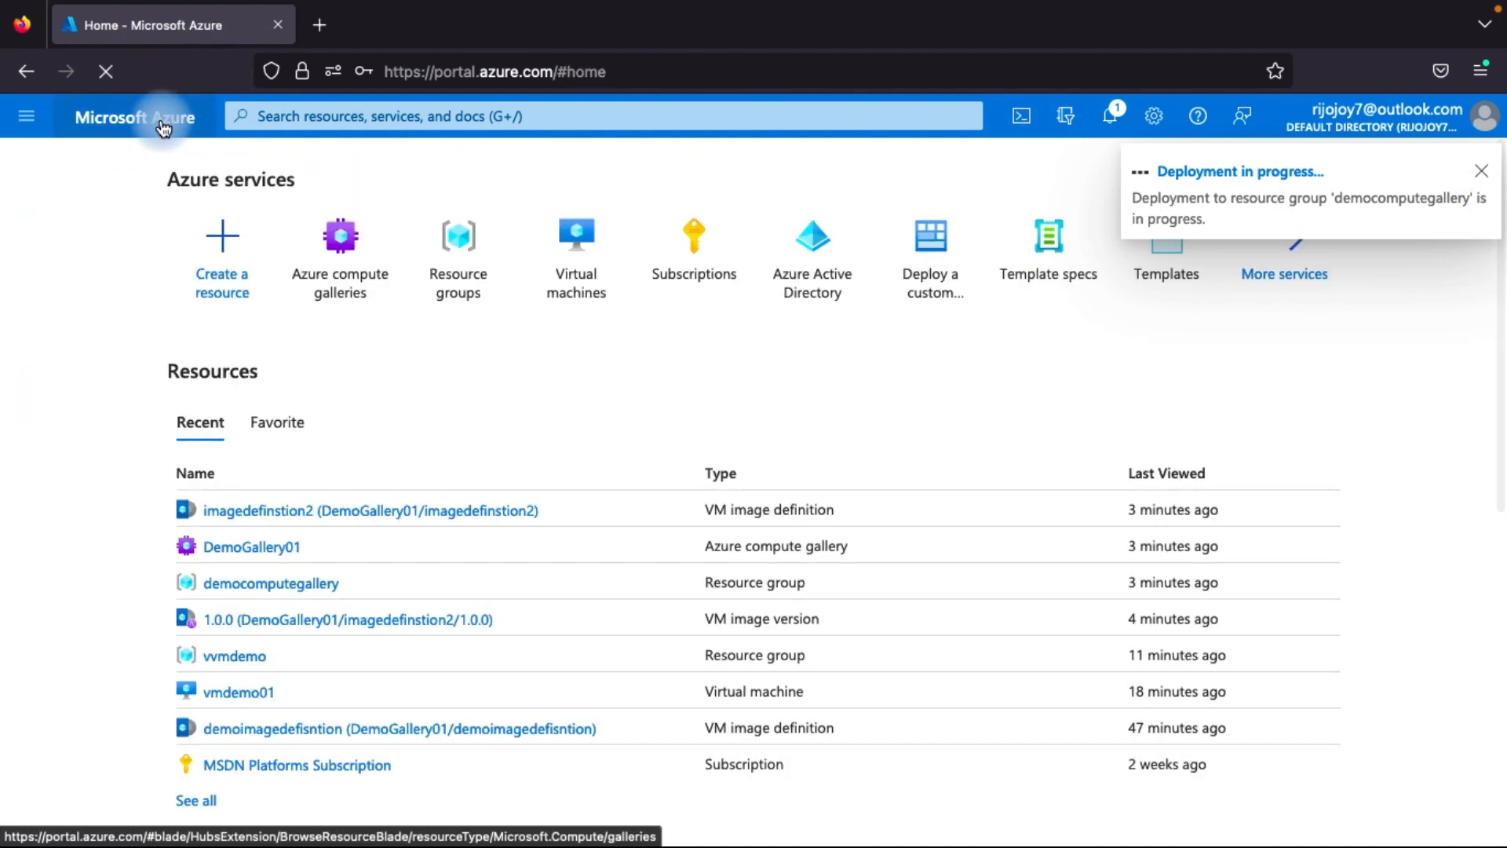
mouse_move(576, 276)
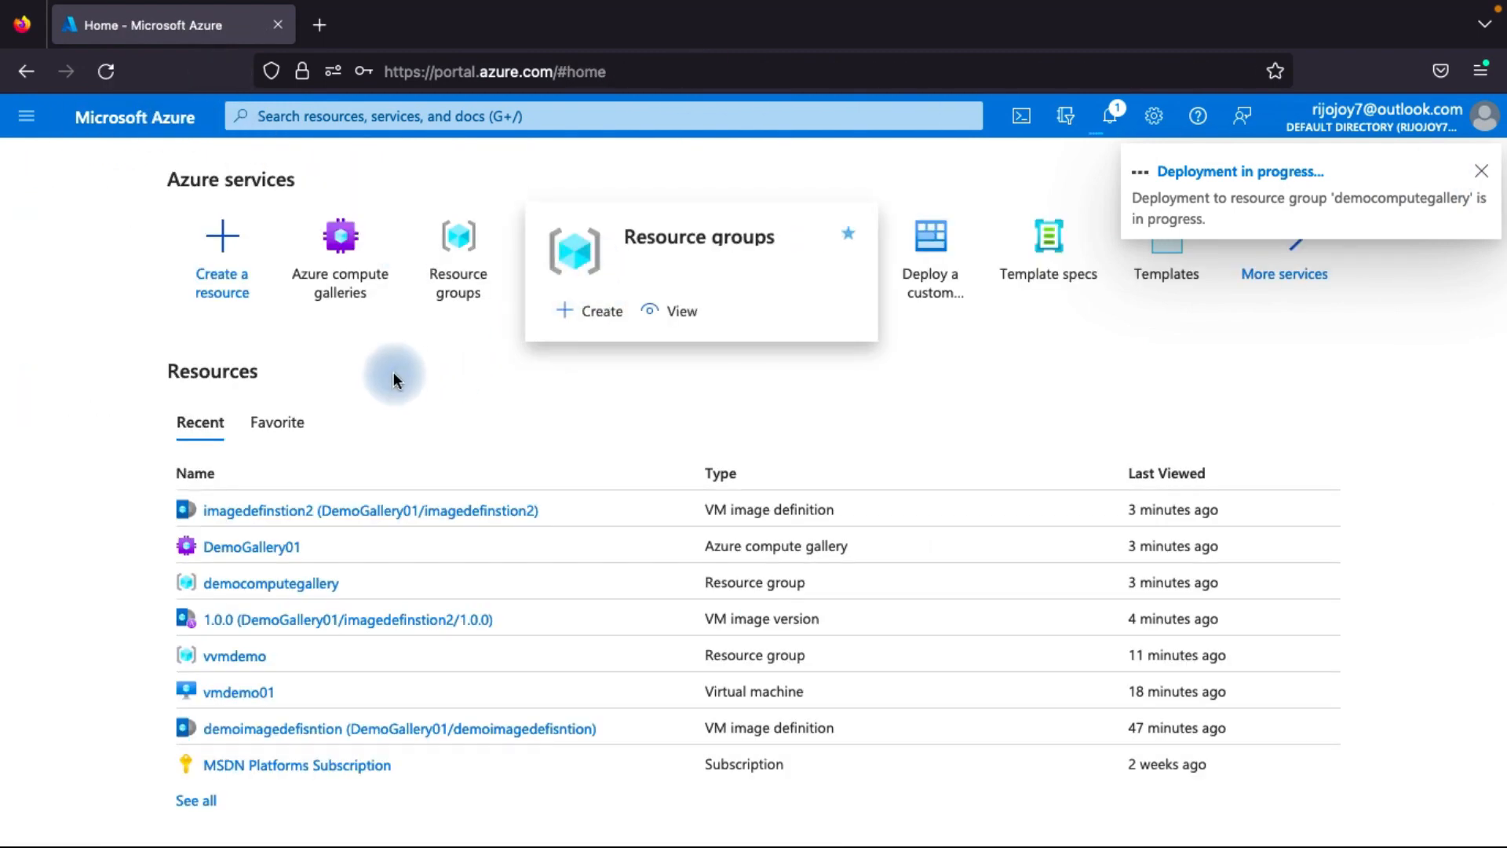
click(463, 251)
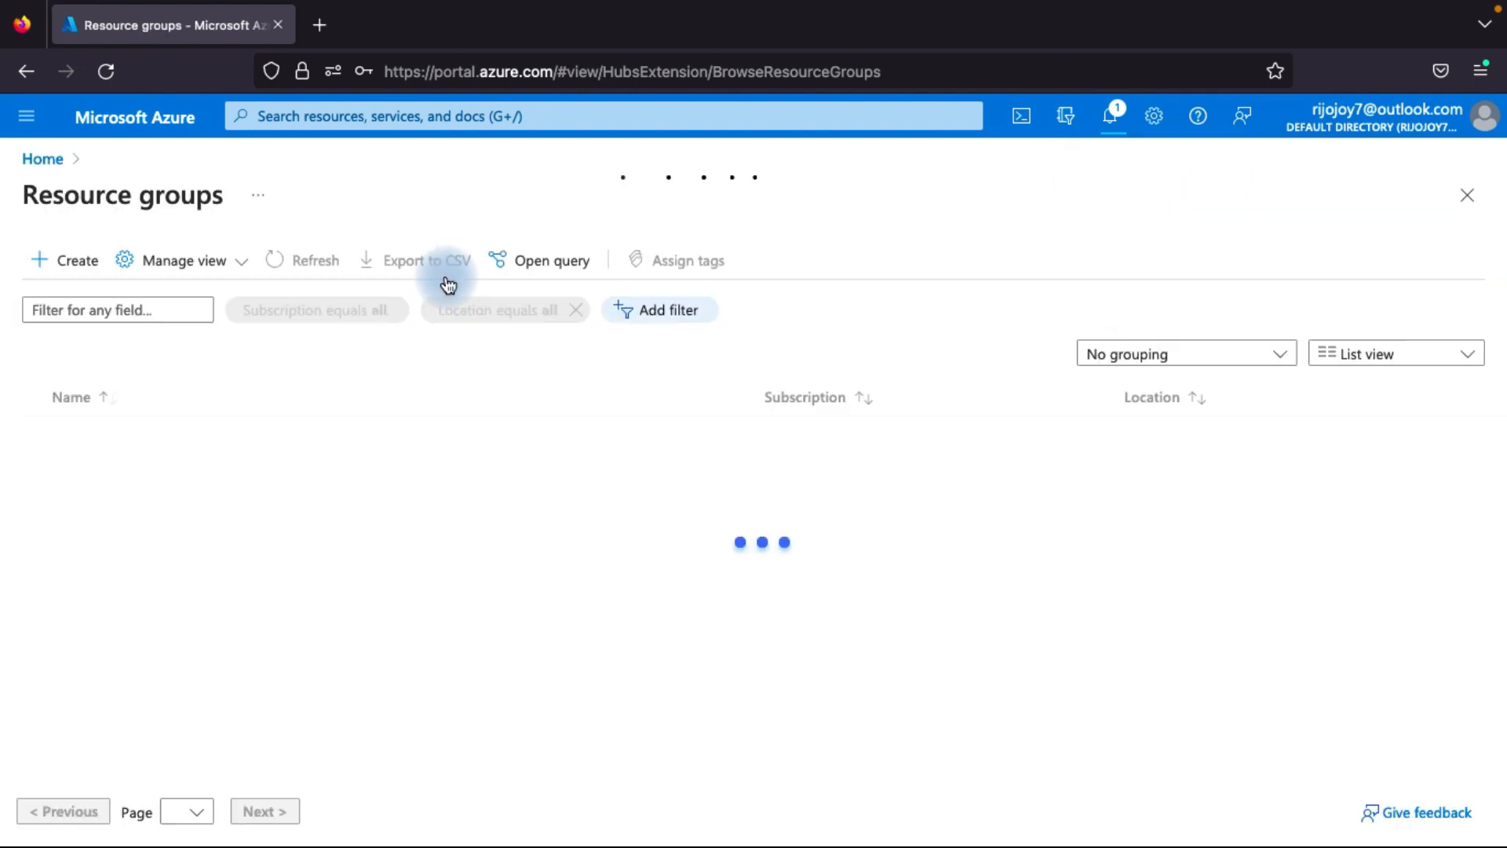
click(128, 508)
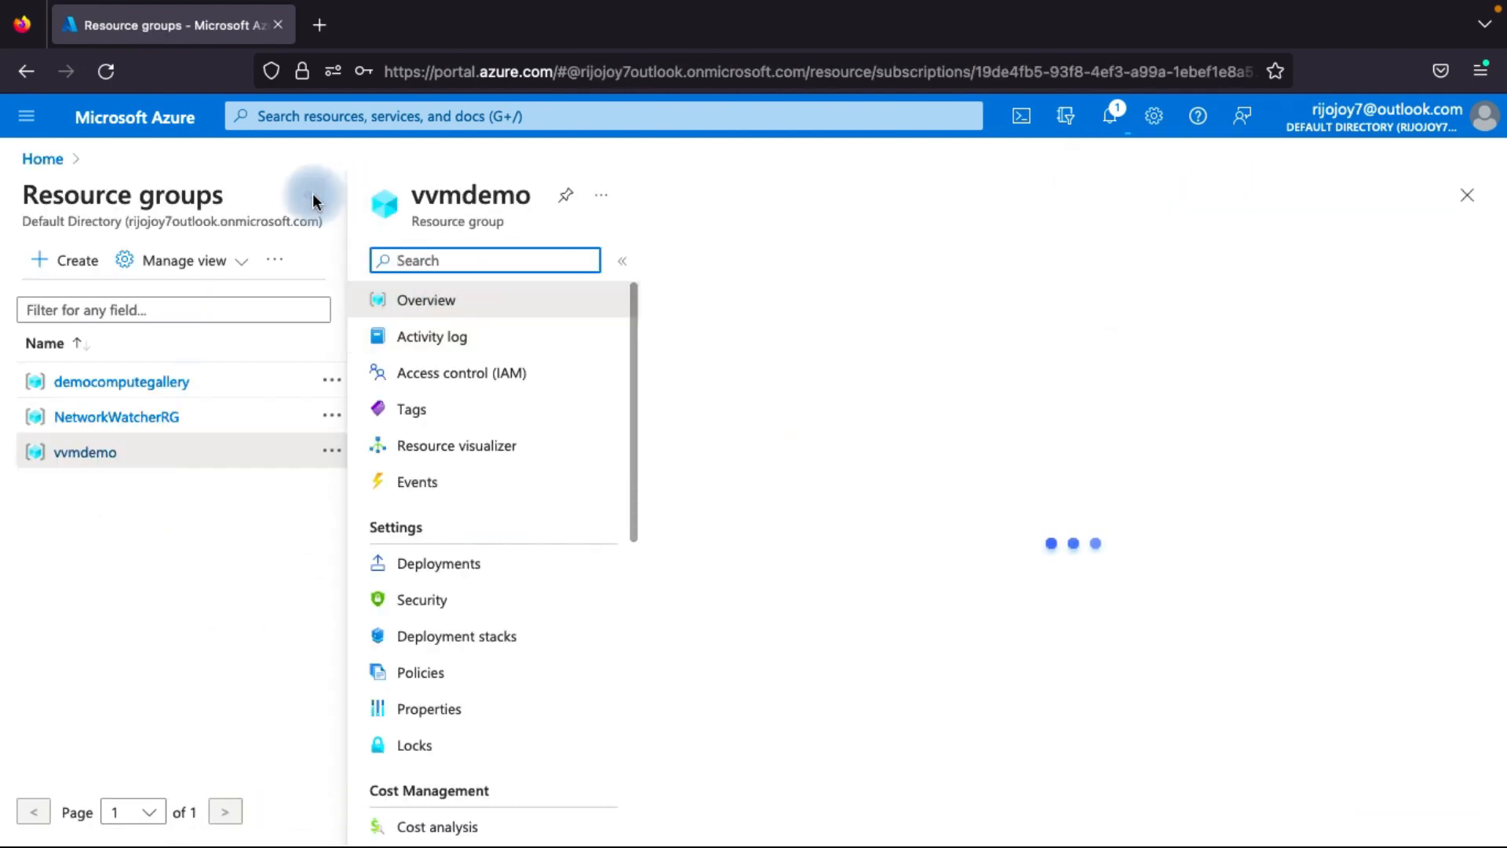
Add a new resource to vvmdemo, search the Marketplace for virtual machine, and begin creating Microsoft's Virtual machine.
click(407, 262)
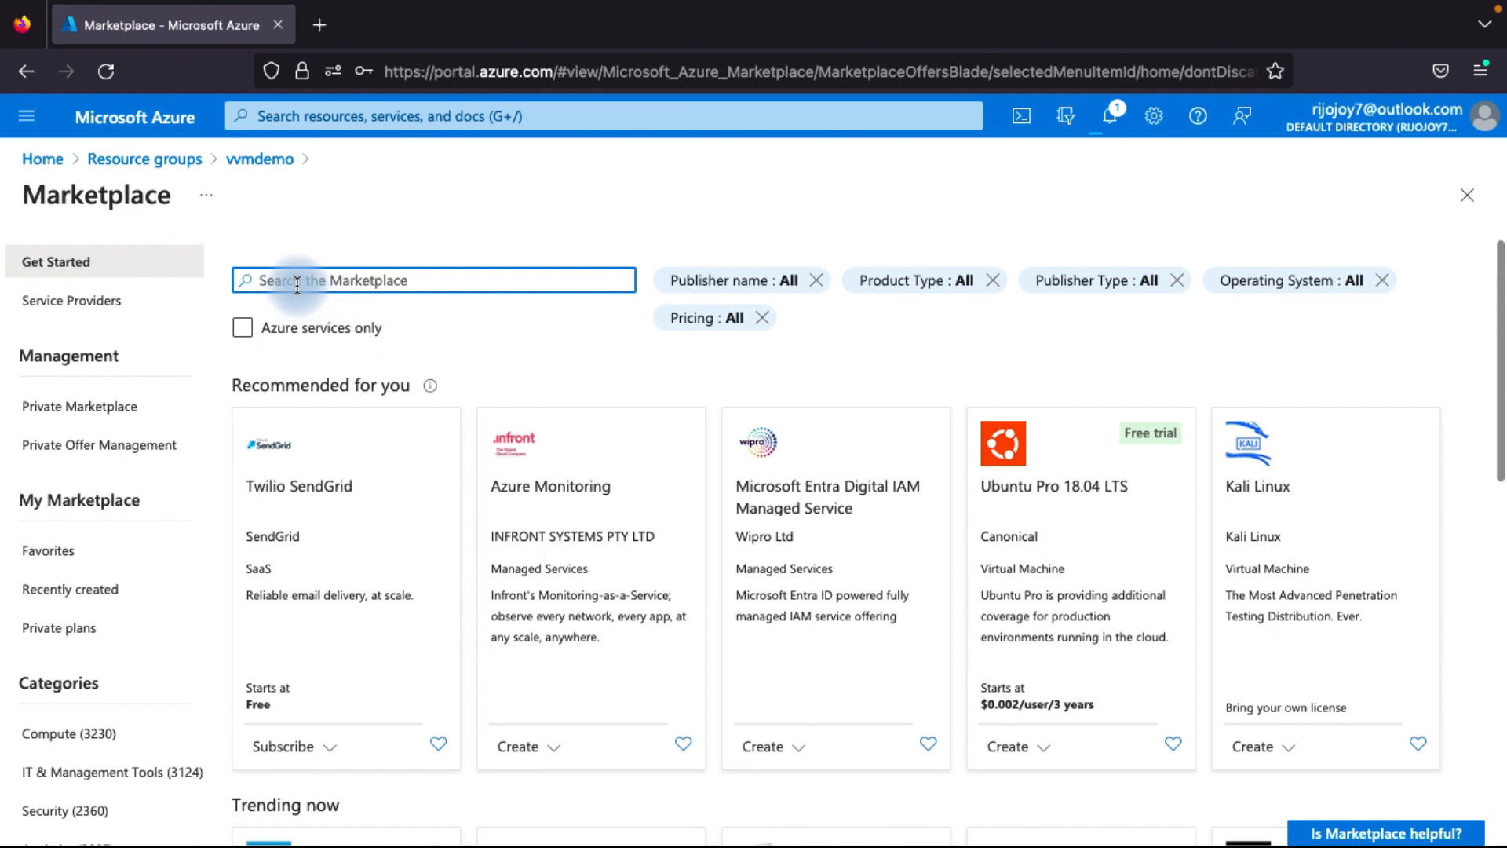
text(vir)
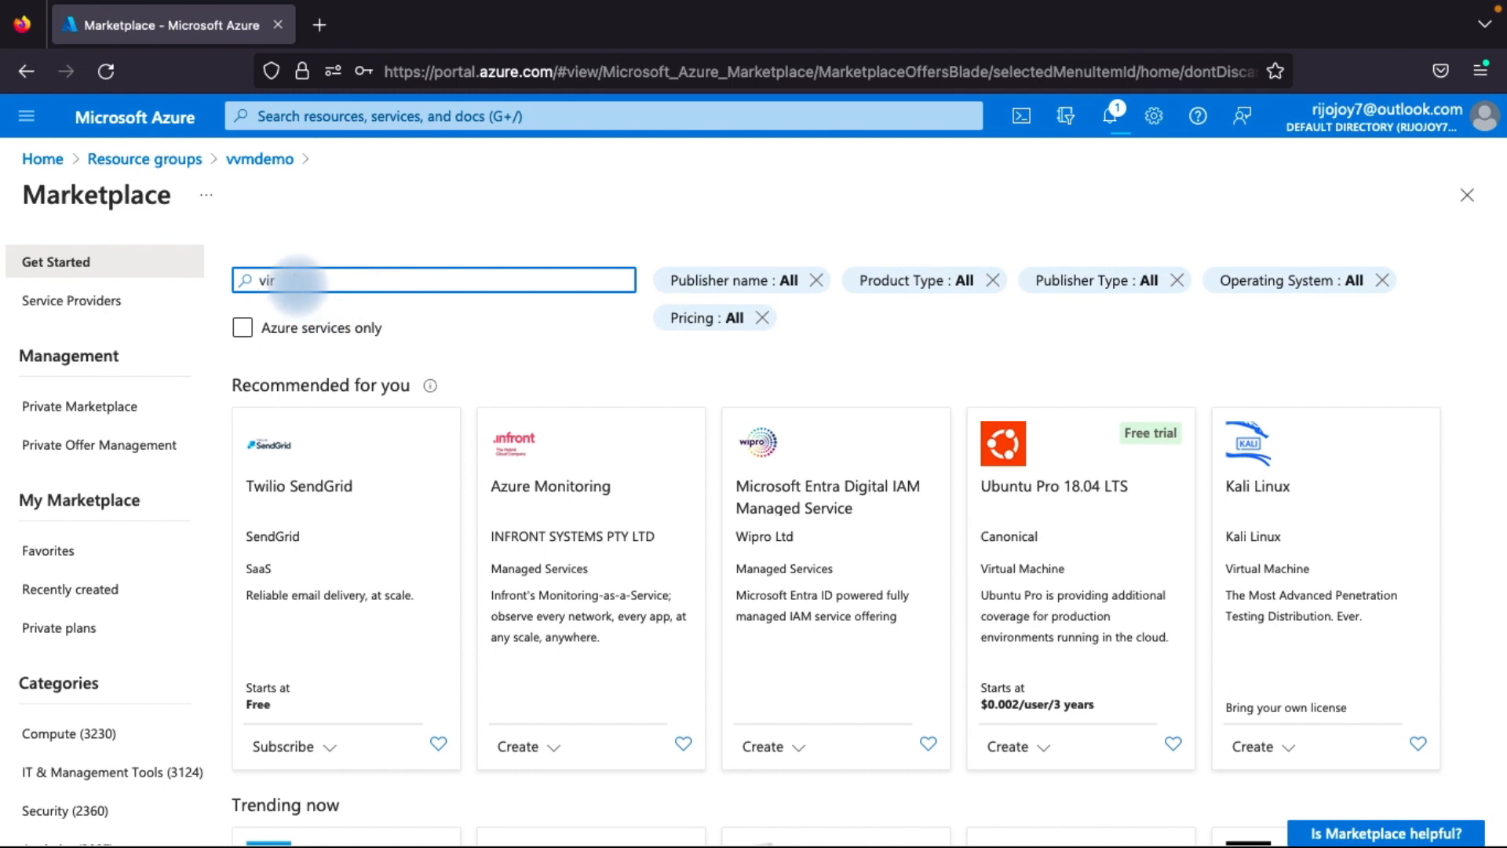
text(tua)
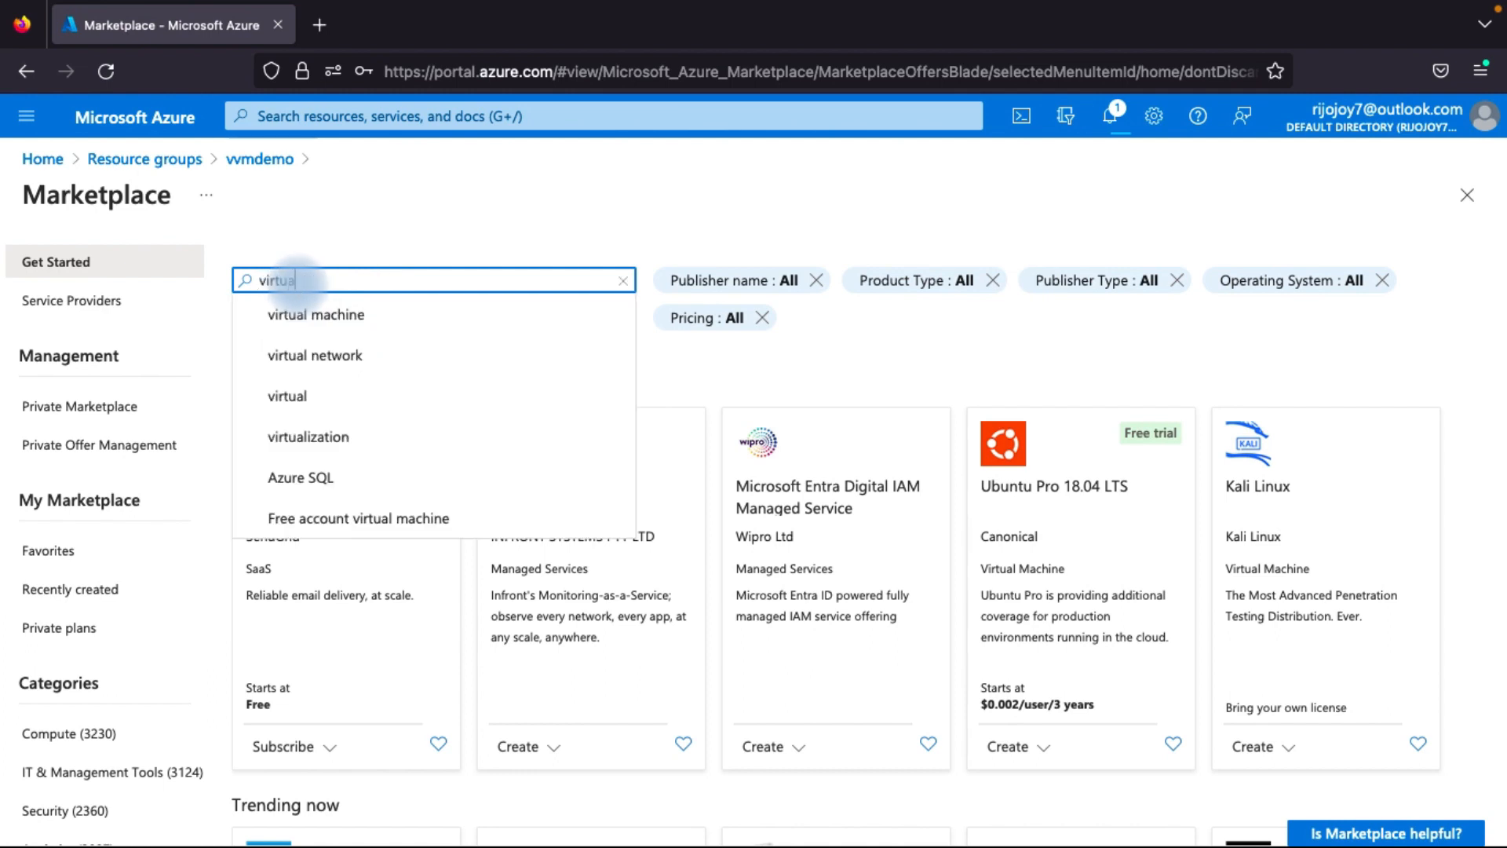
click(331, 314)
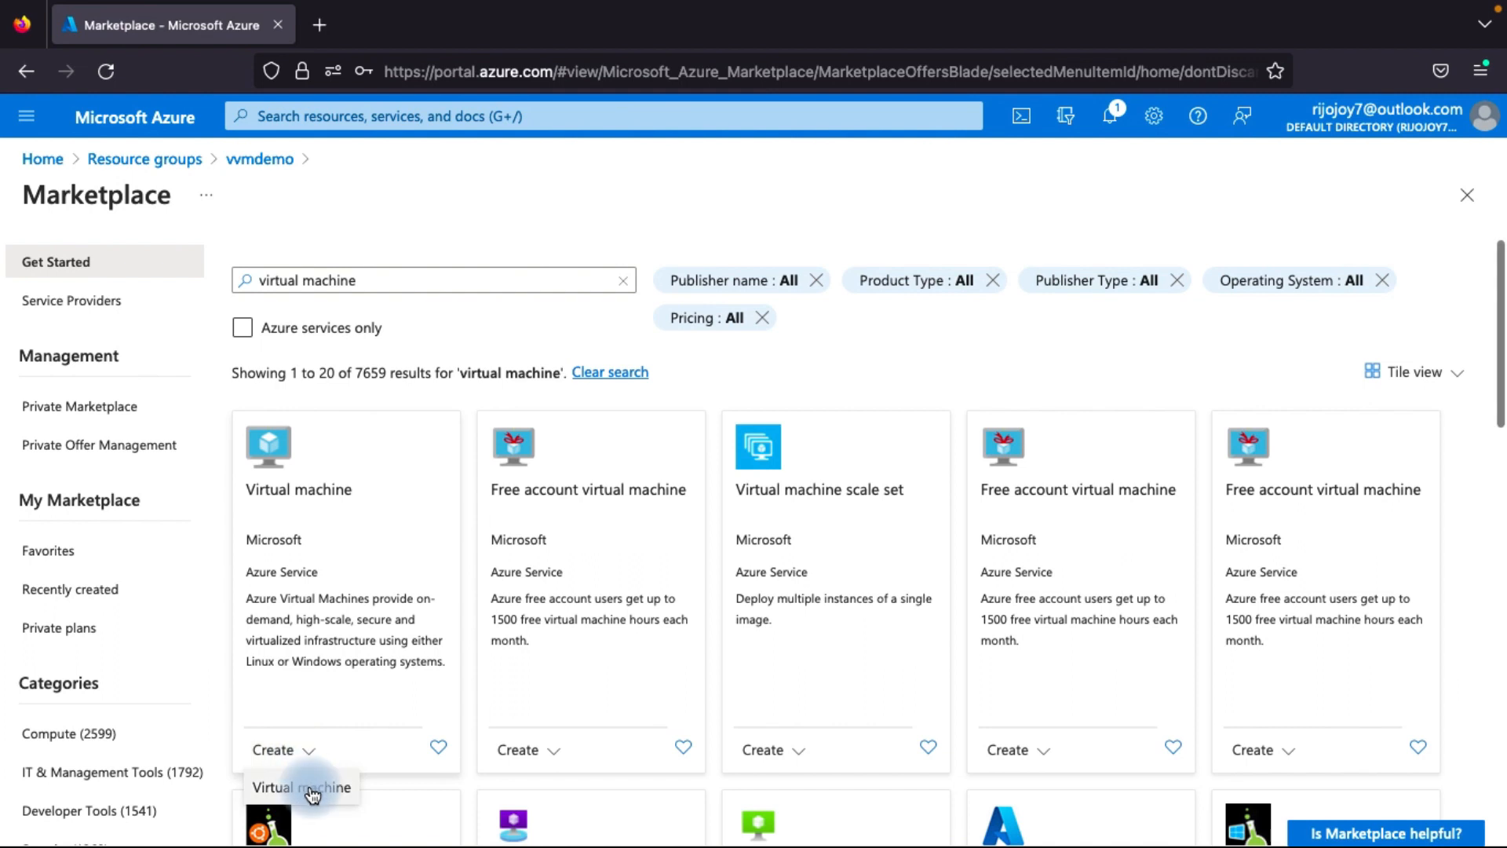
click(415, 578)
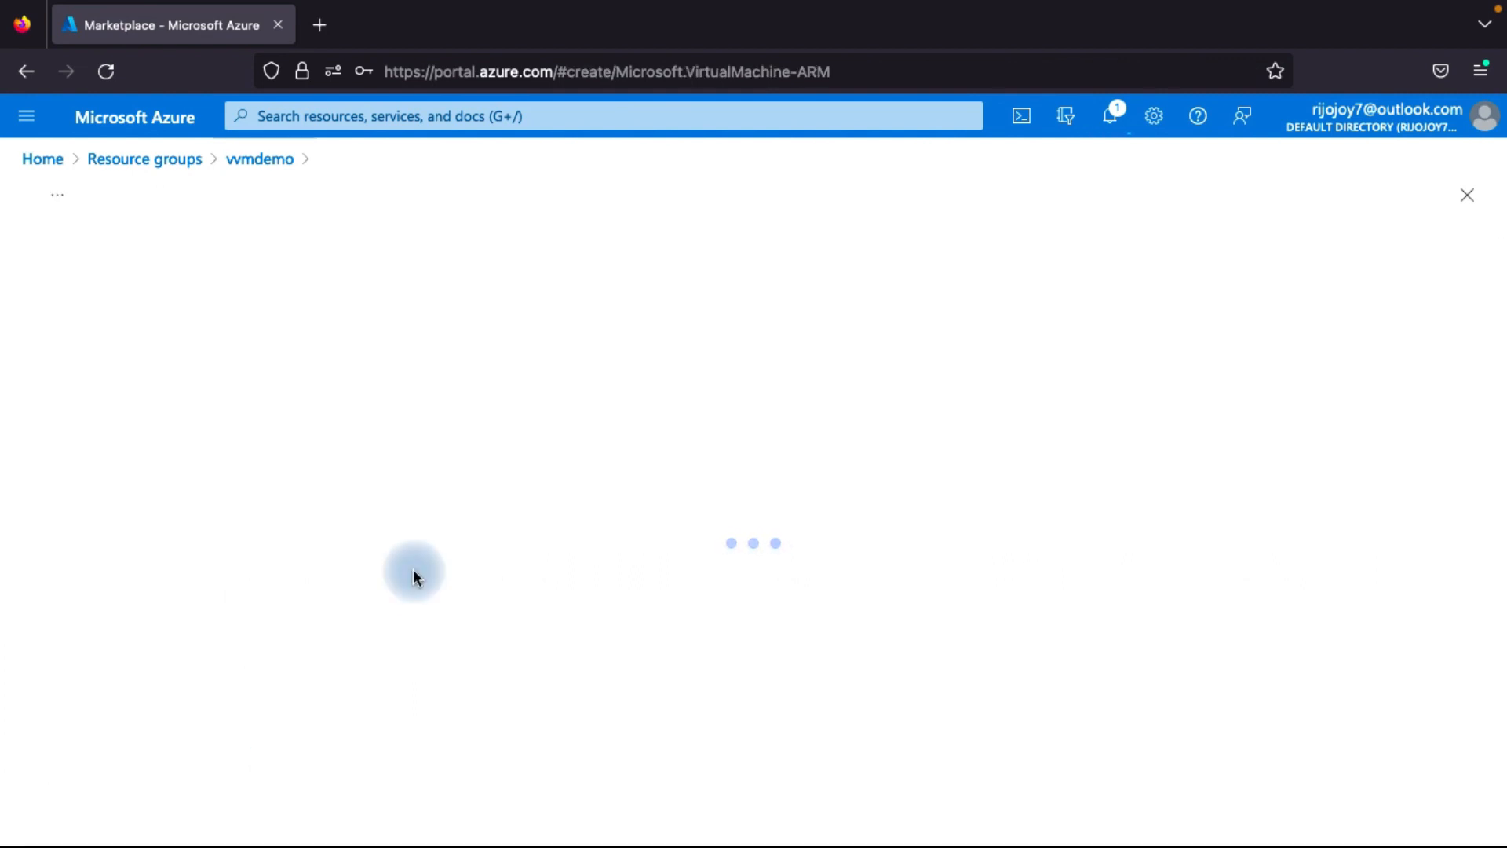
Choose the shared image imagedefinstion2 from DemoGallery01 as the new virtual machine's image.
scroll(431, 589, down, 2)
scroll(431, 585, down, 3)
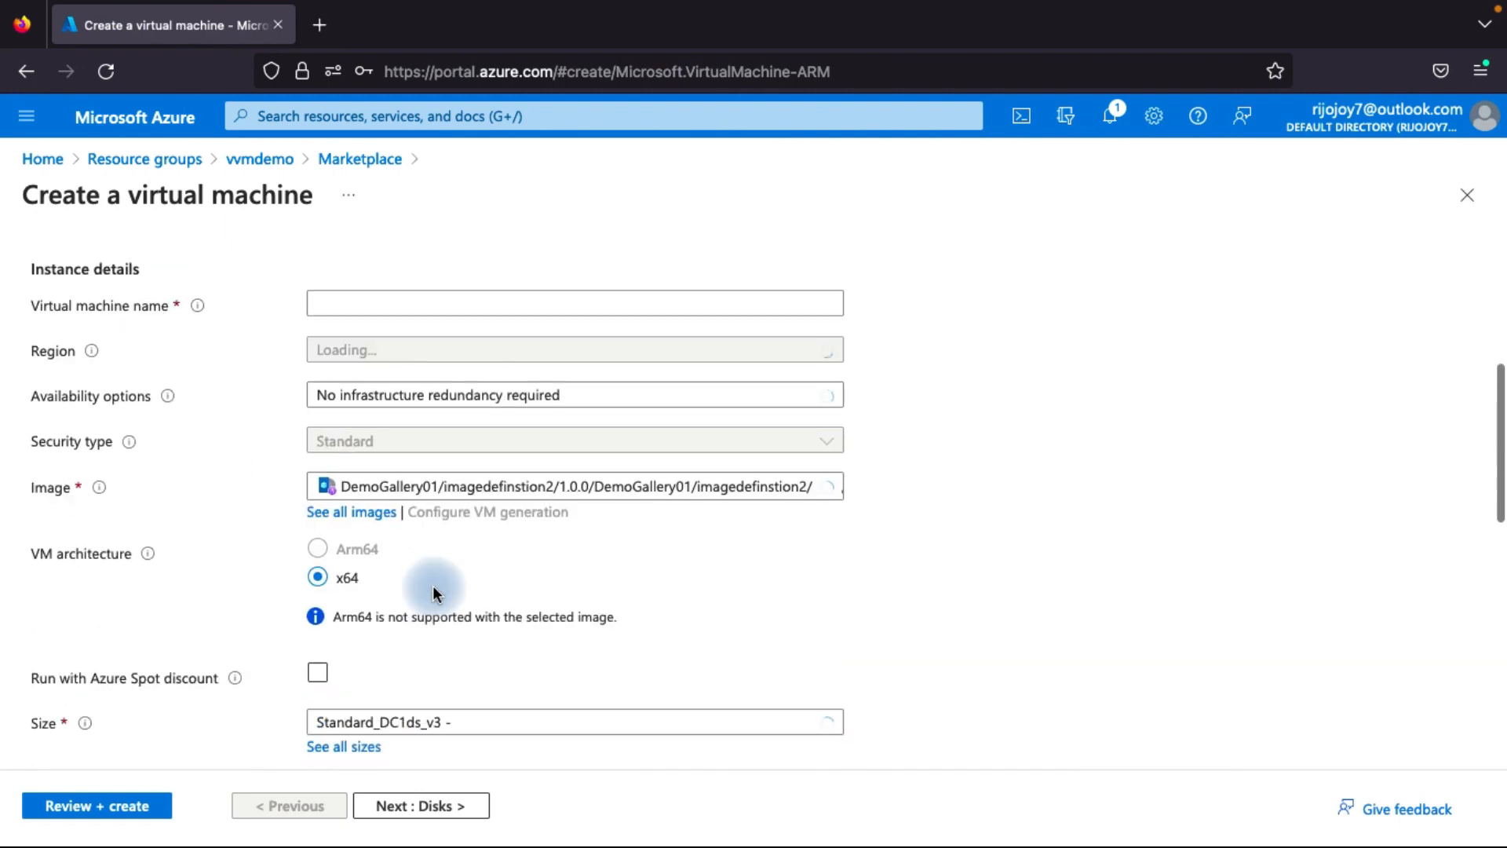
click(351, 513)
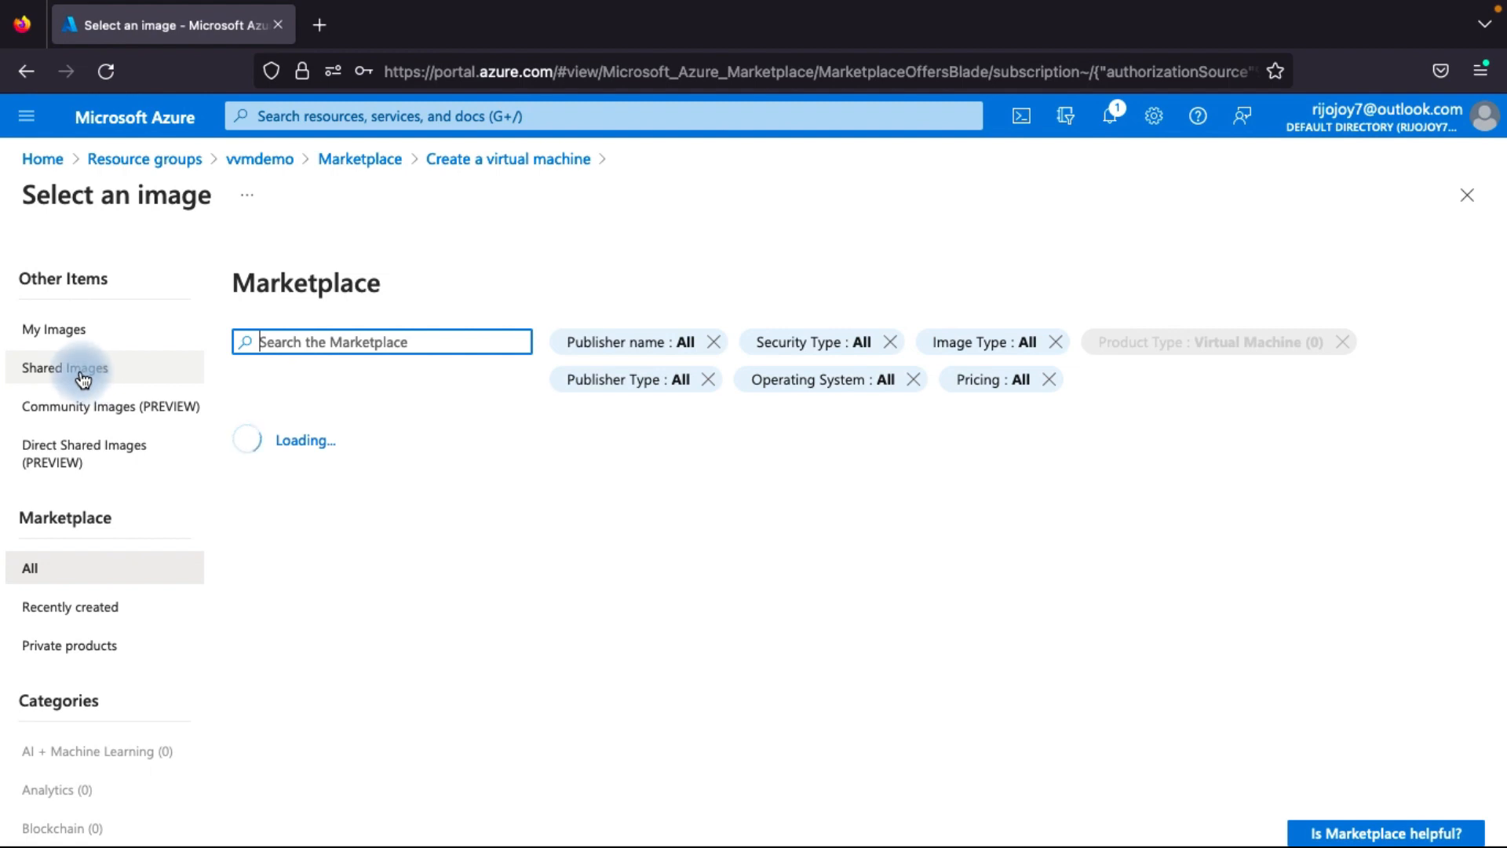
click(95, 372)
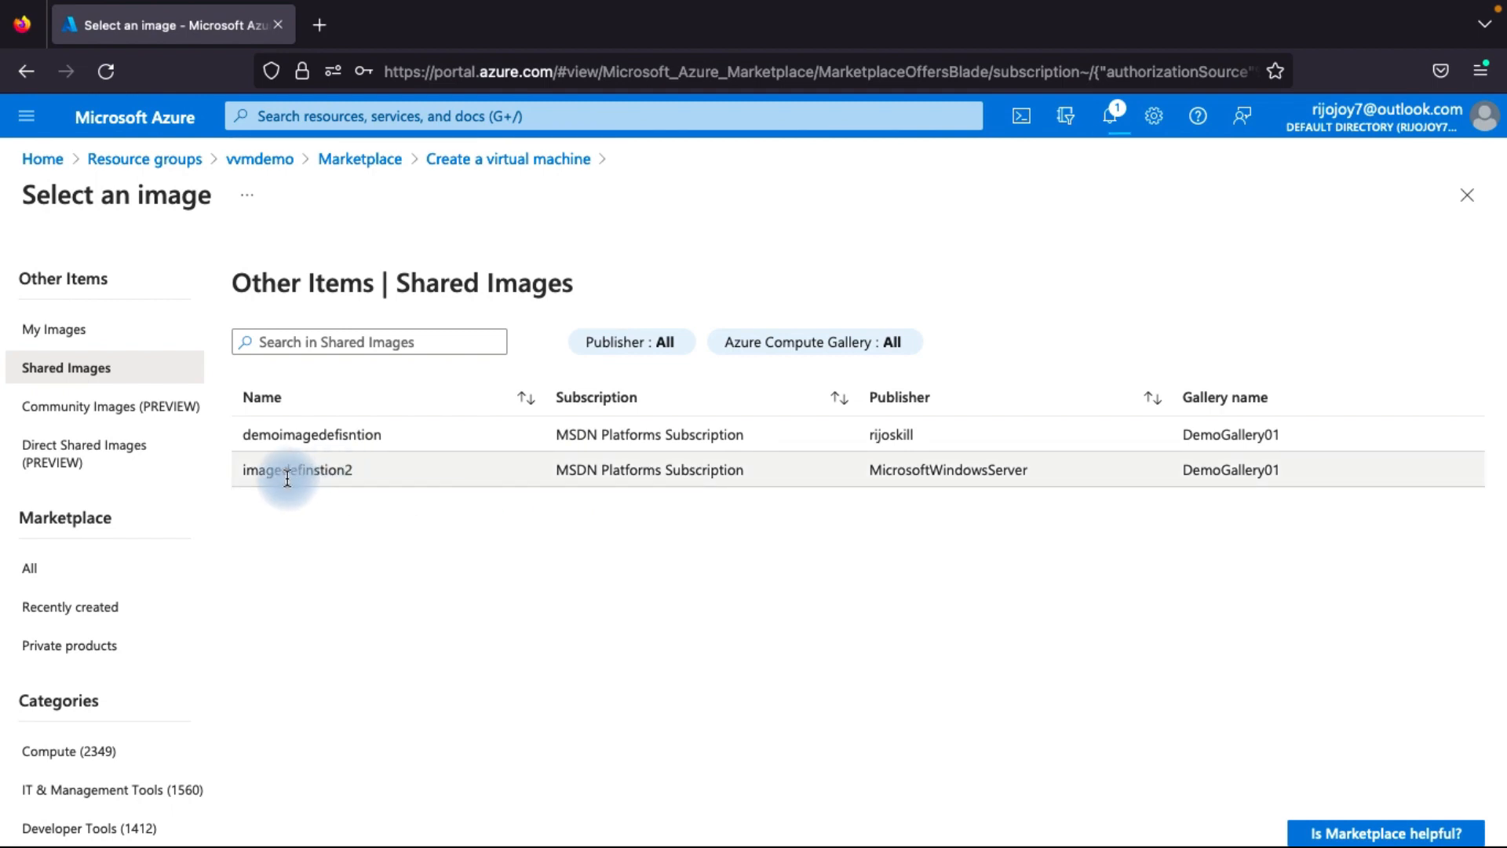
click(326, 476)
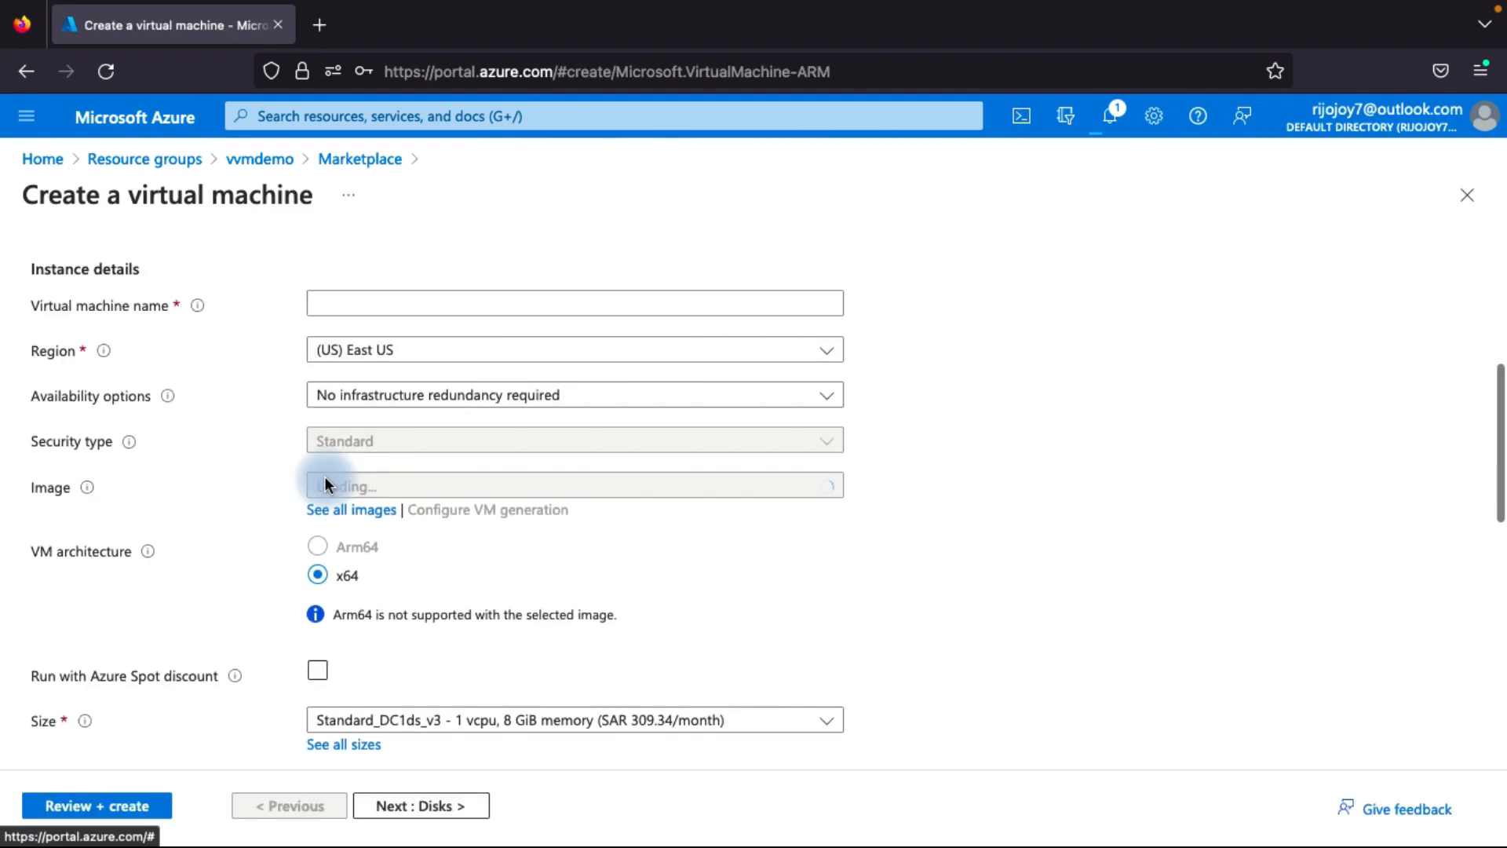